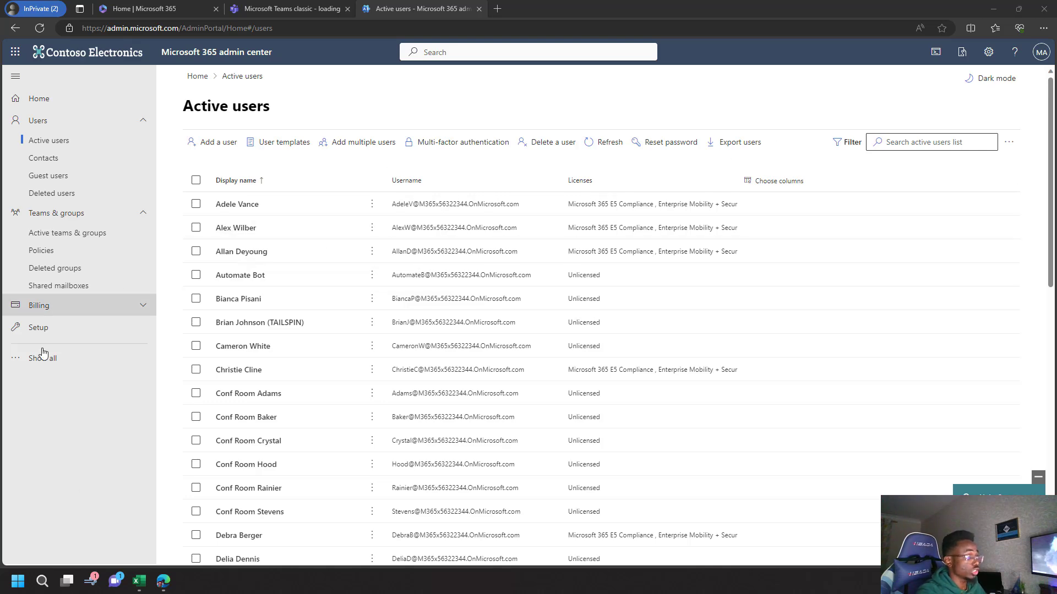
Step: Switch to the Auto Attendance Teams workbook in Excel and review the AA sheet's general, business hours, menu options and after-hours settings
click(139, 582)
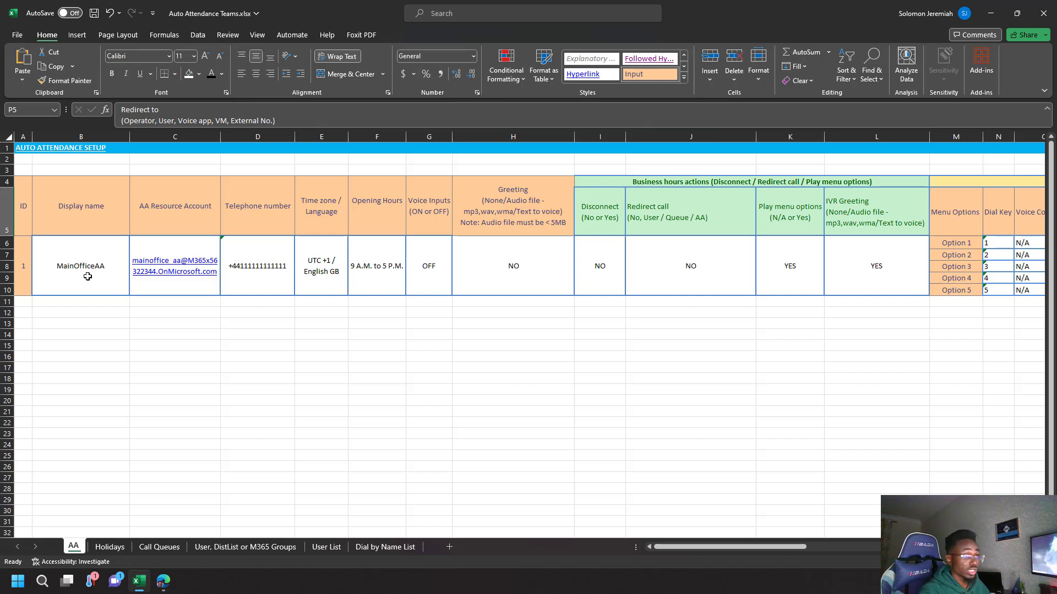
click(257, 263)
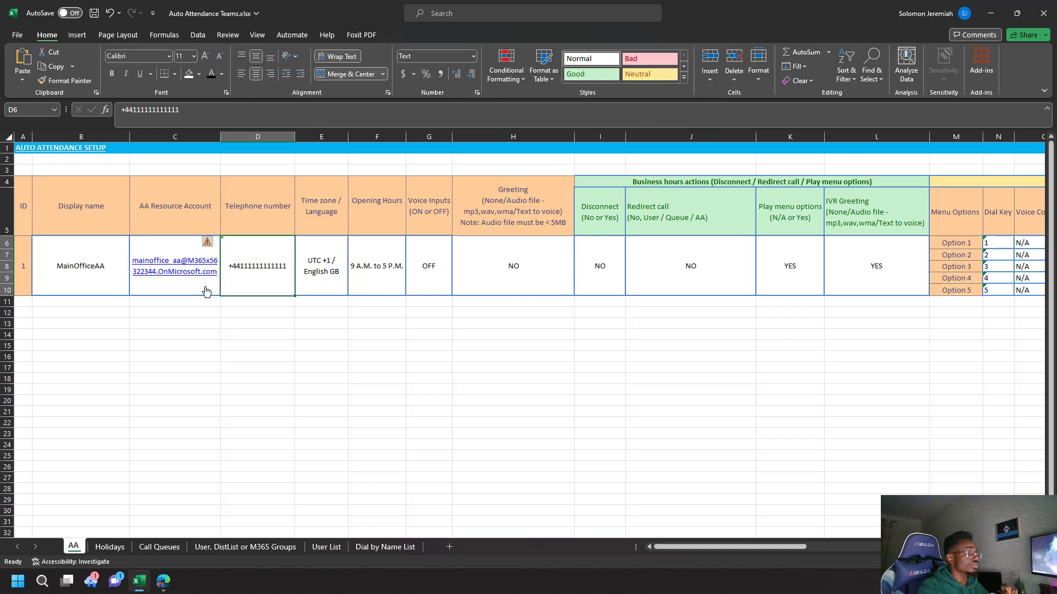
click(96, 282)
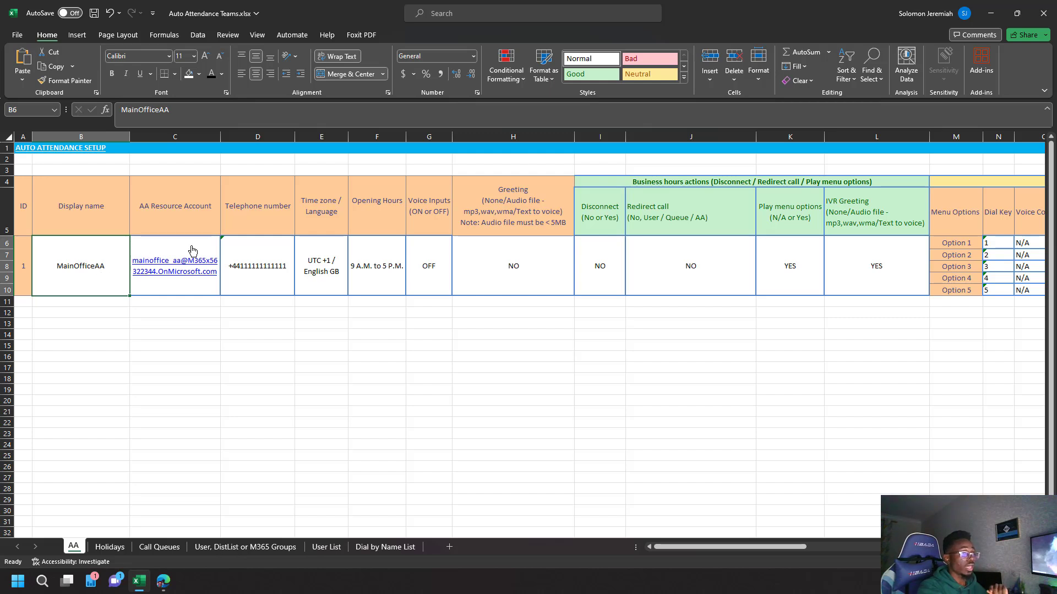
click(261, 250)
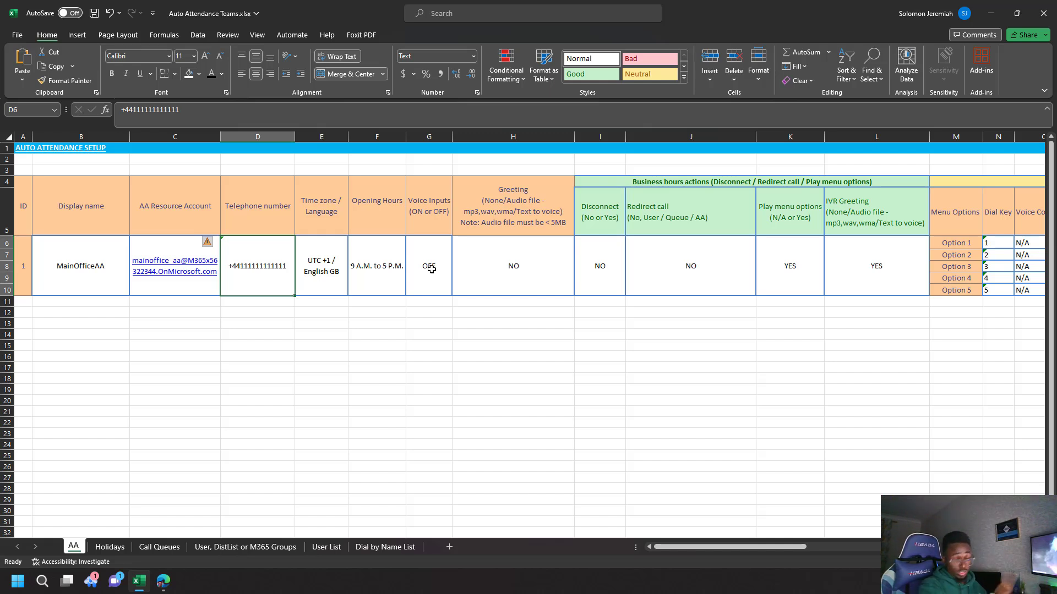
click(517, 253)
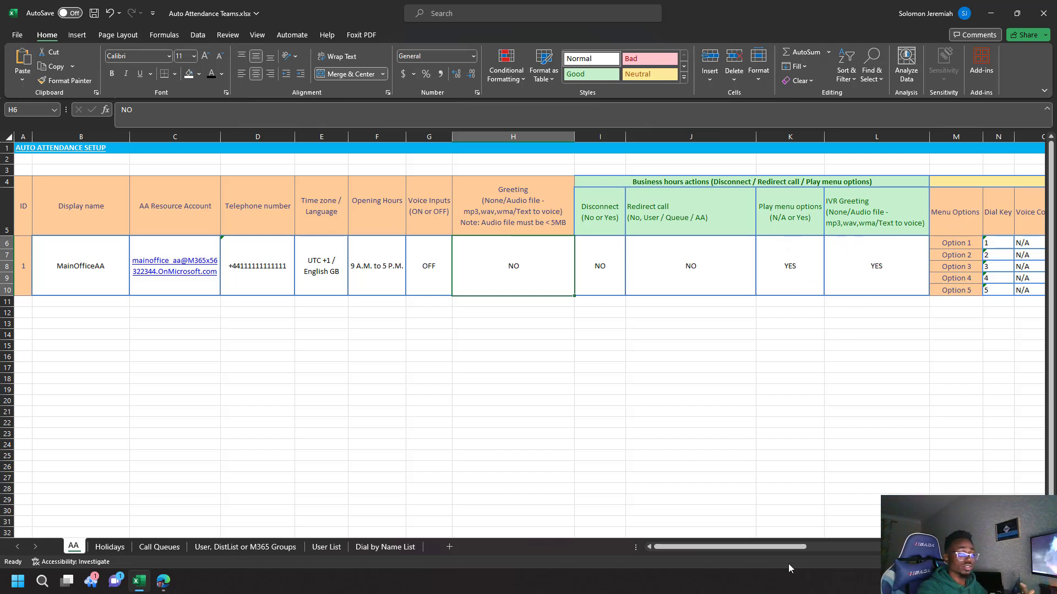
scroll(786, 550, right, 3)
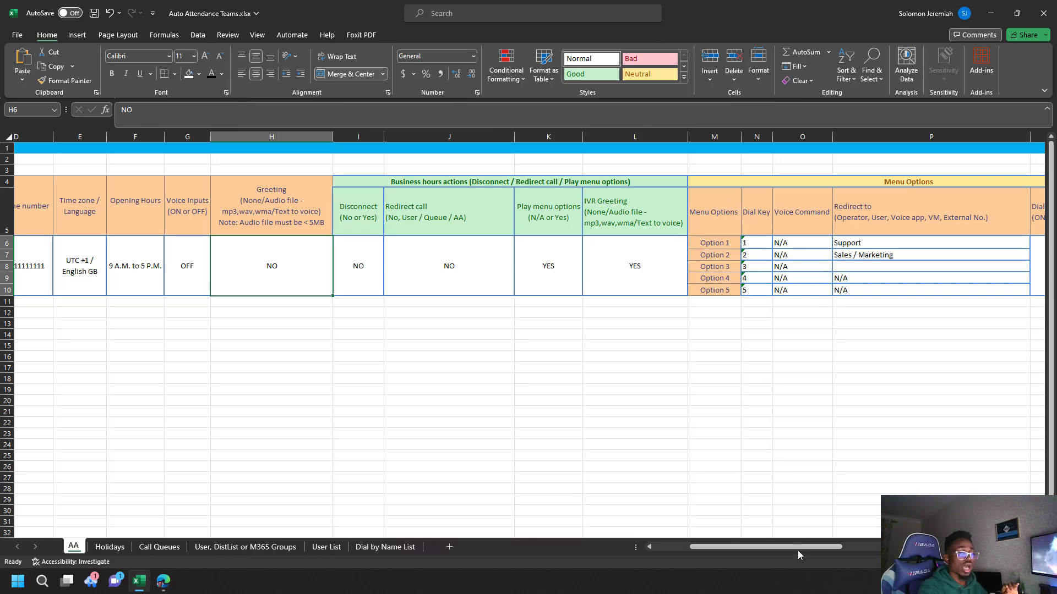
drag(797, 551, 957, 547)
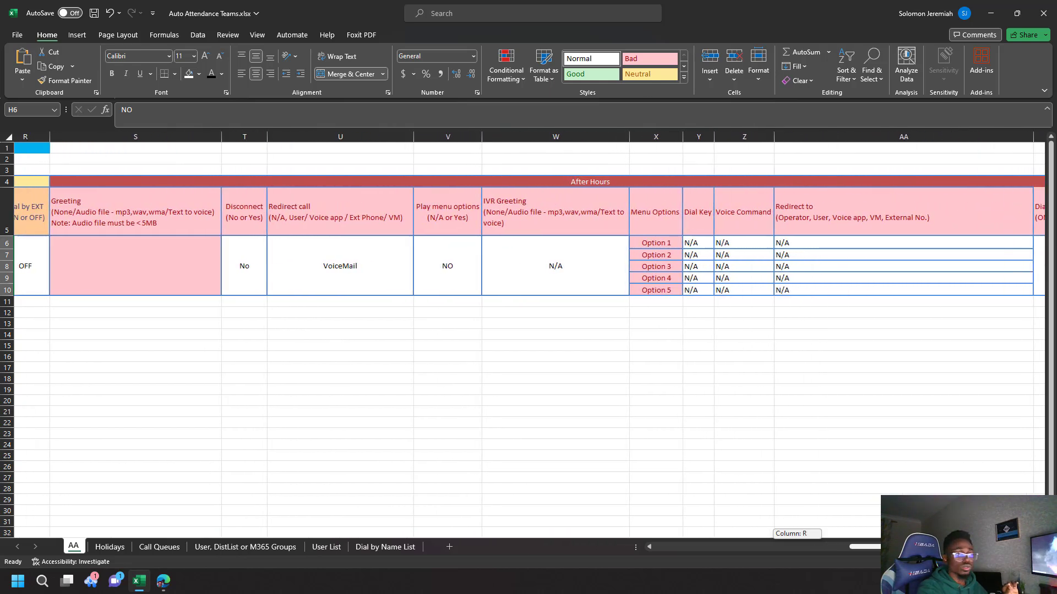
drag(957, 547, 957, 547)
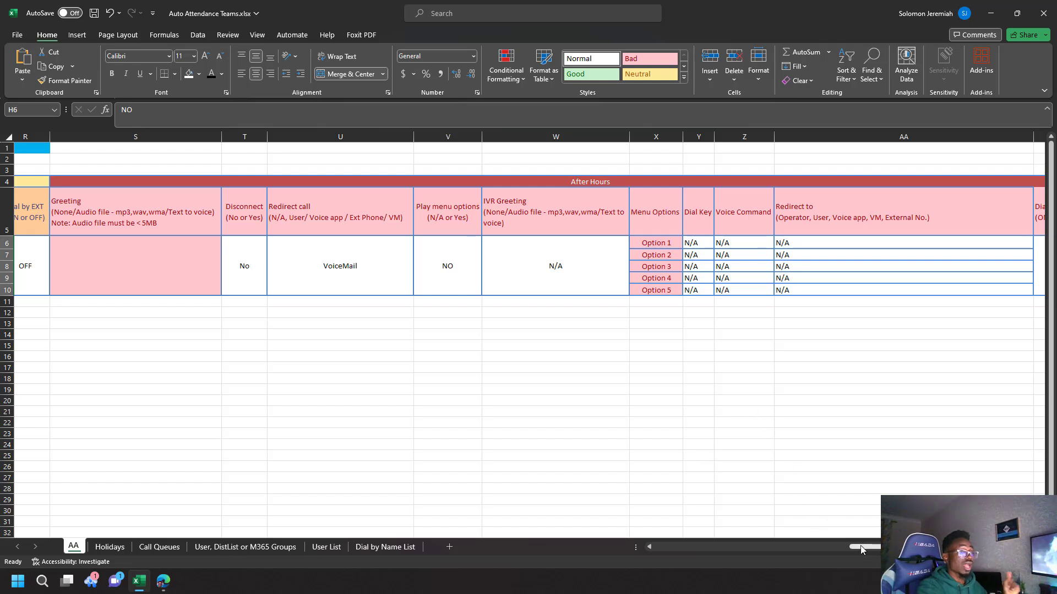
drag(862, 549, 876, 544)
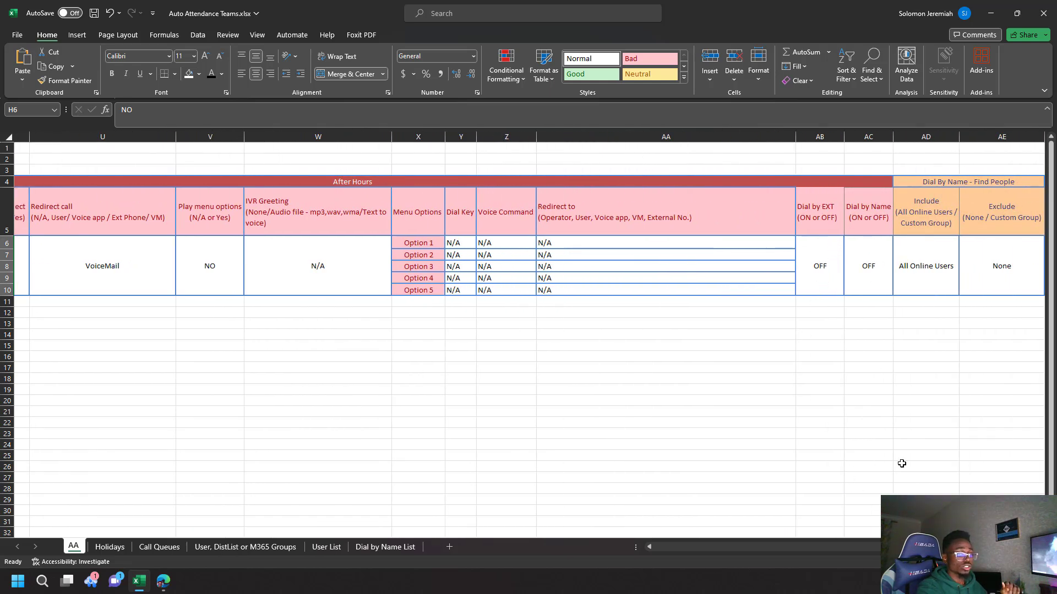
drag(877, 547, 785, 542)
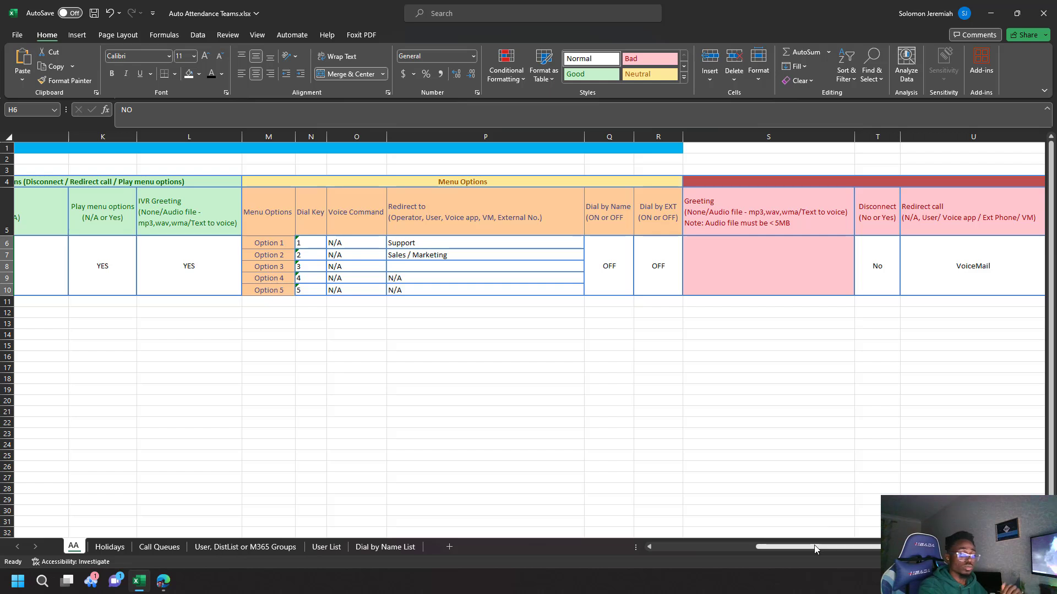
drag(817, 546, 925, 547)
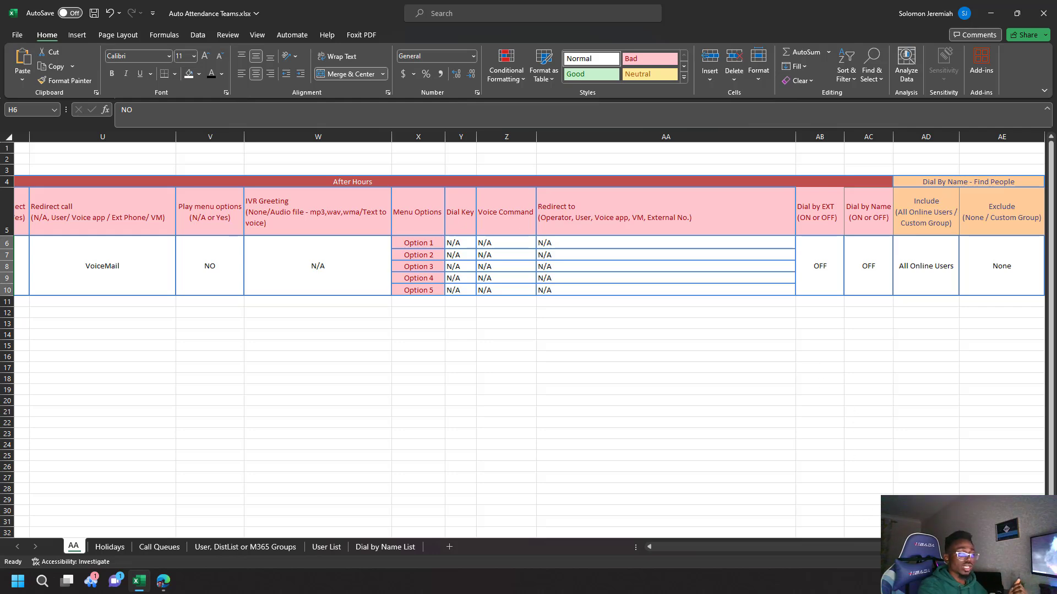
drag(892, 549, 664, 547)
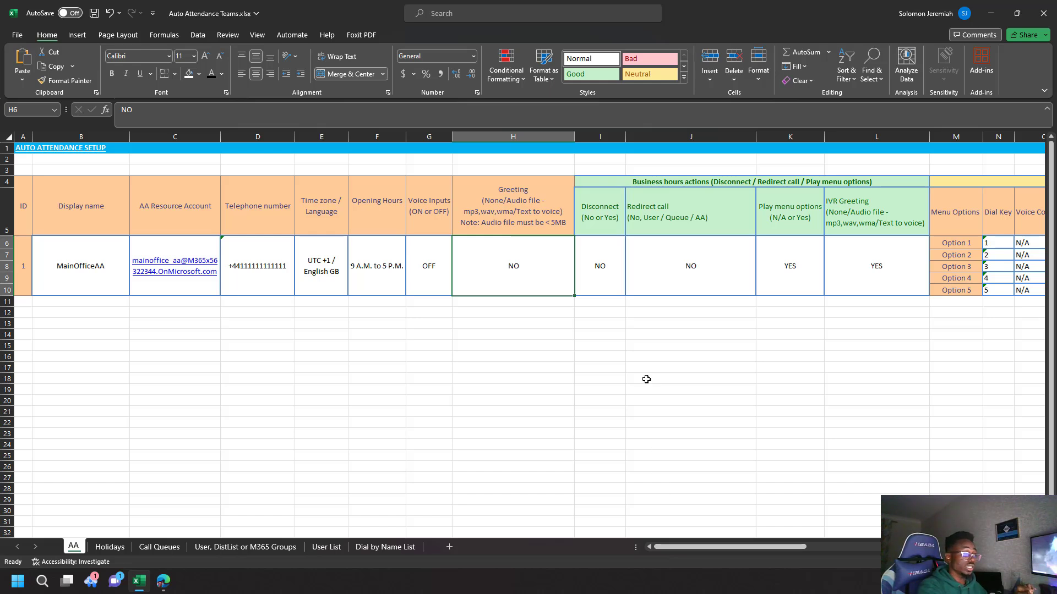
Step: Review the Holidays and Call Queues sheets, including call answering, routing, queue overflow and call timeout settings
click(110, 547)
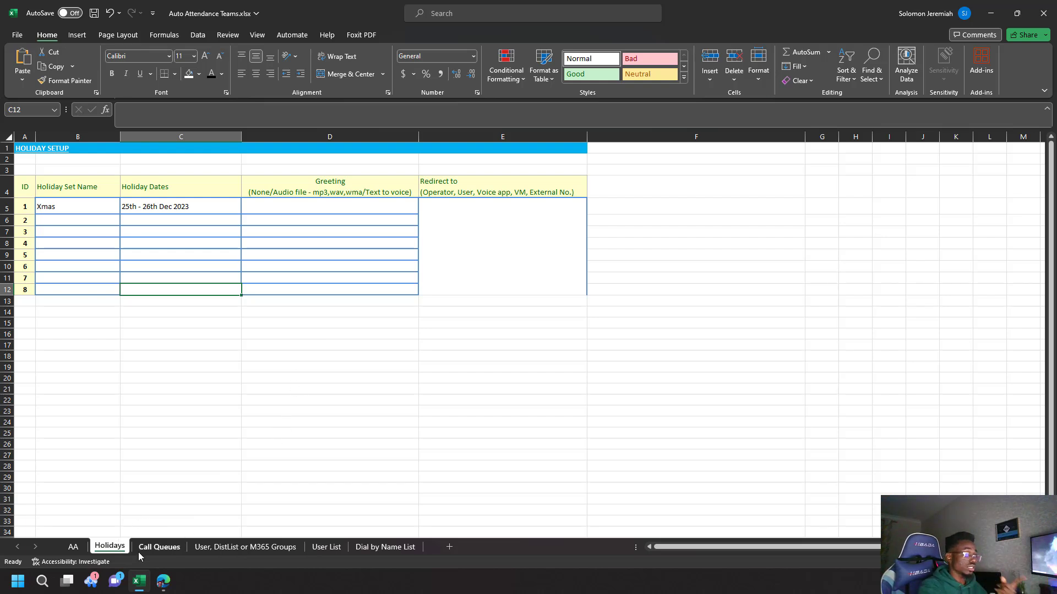
click(155, 549)
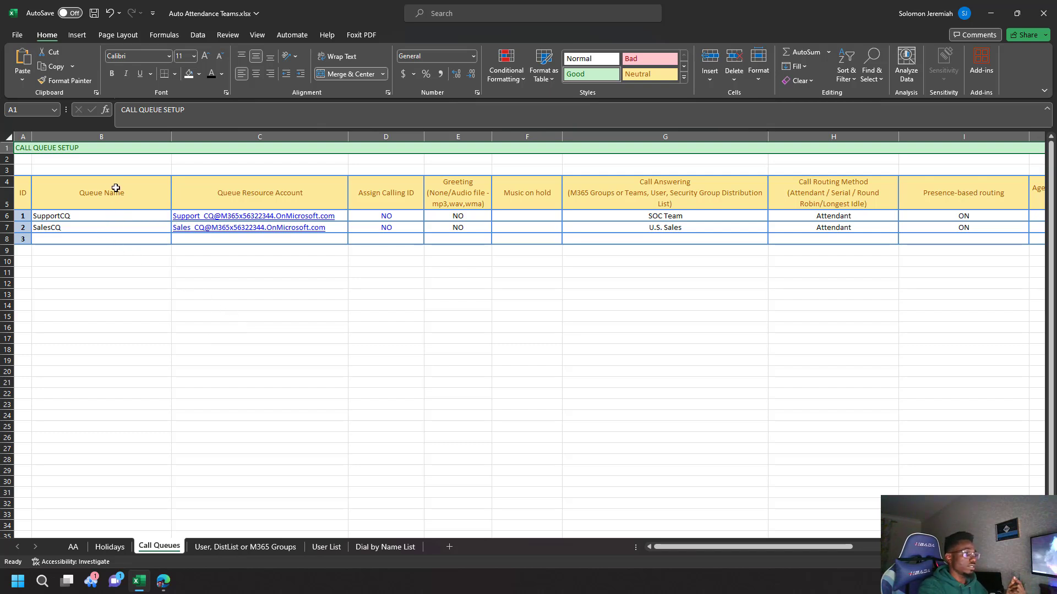
click(113, 219)
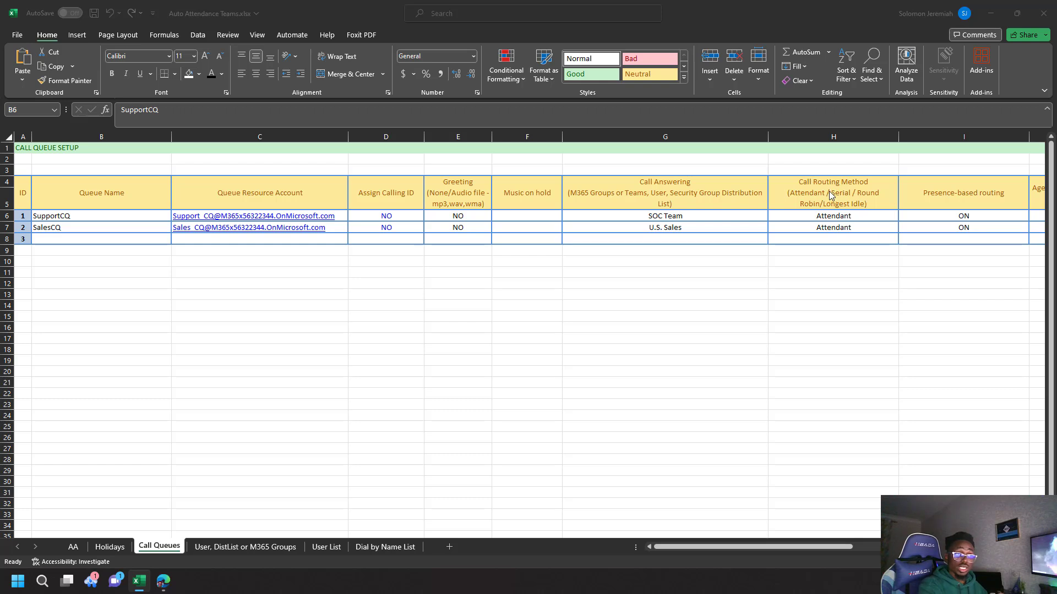
drag(788, 549, 903, 546)
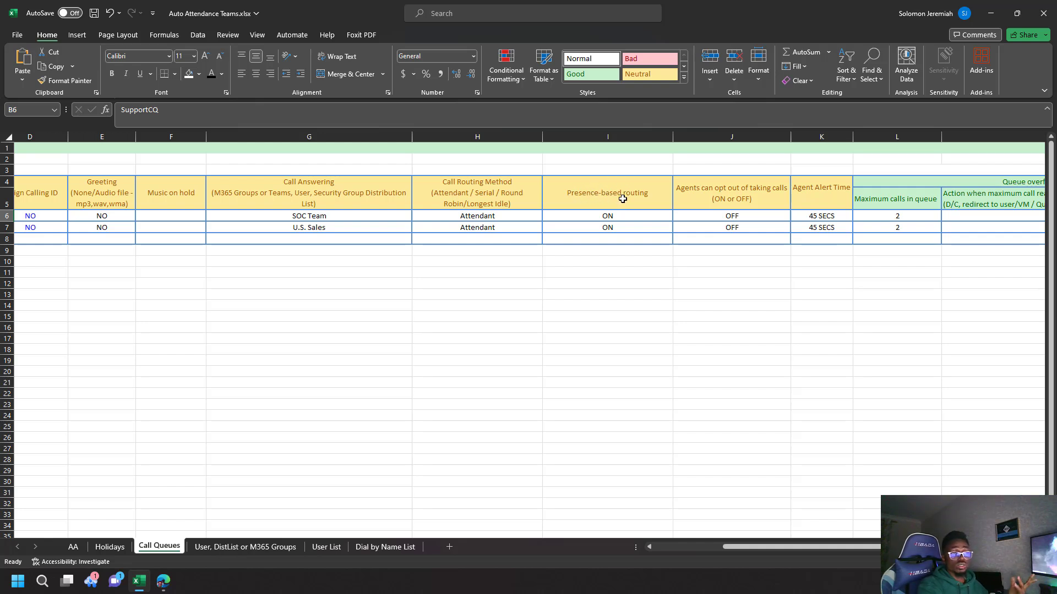
drag(763, 547, 874, 547)
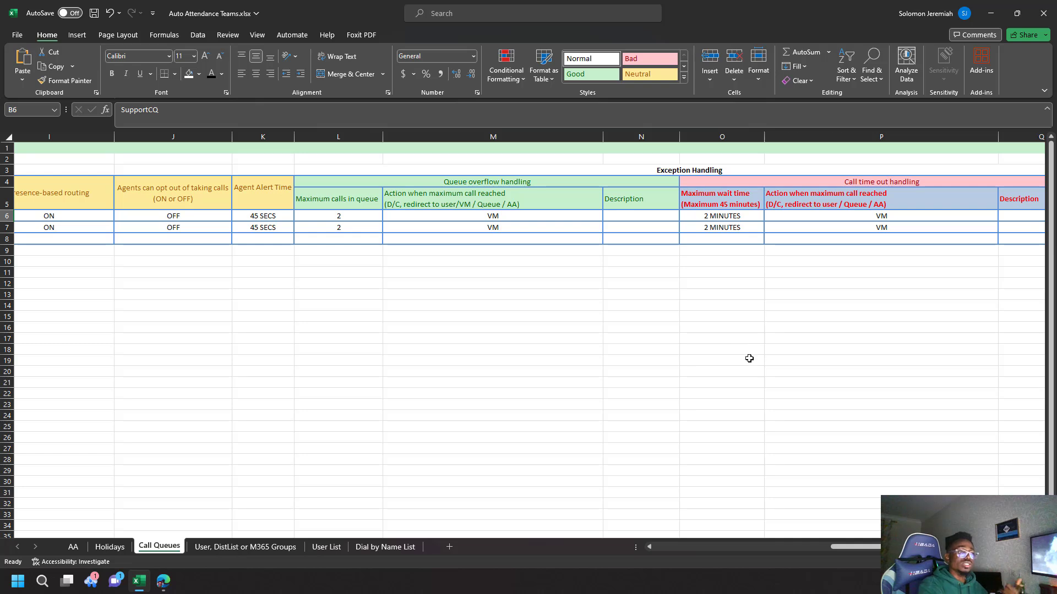
drag(852, 548, 859, 547)
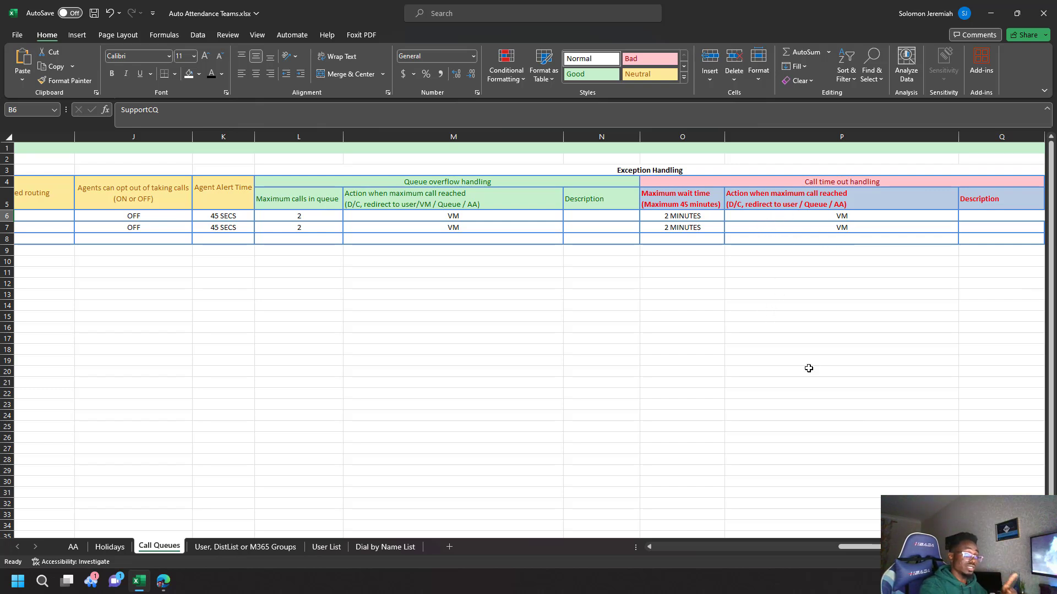
drag(917, 547, 721, 568)
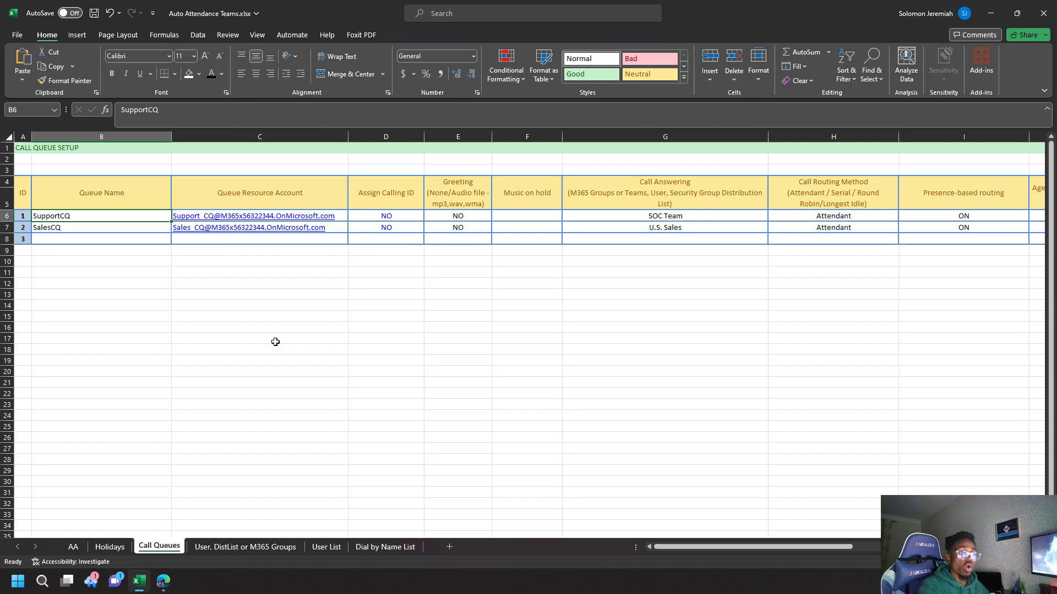
click(164, 582)
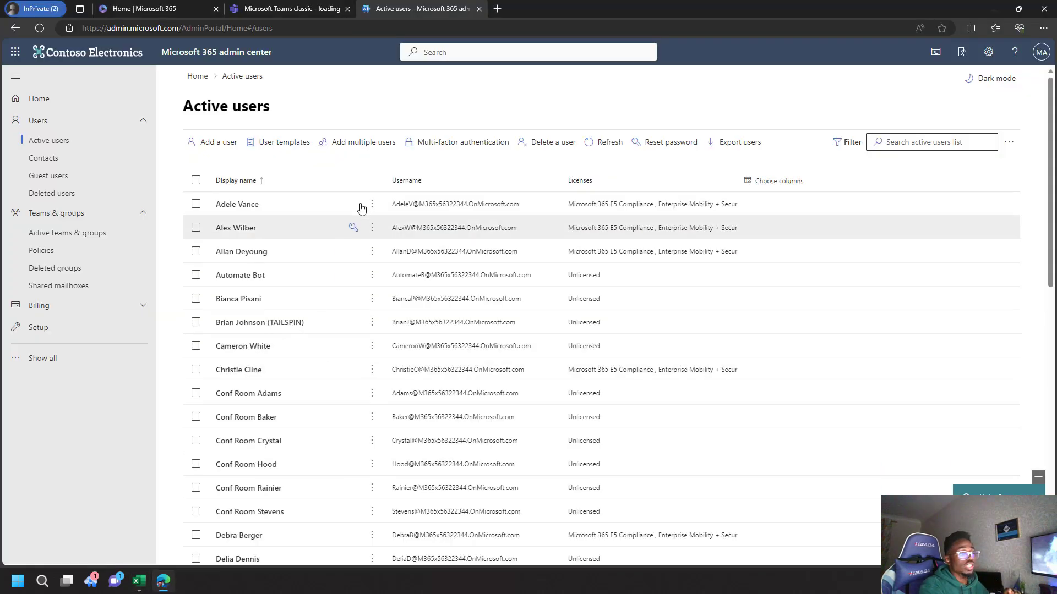
click(139, 584)
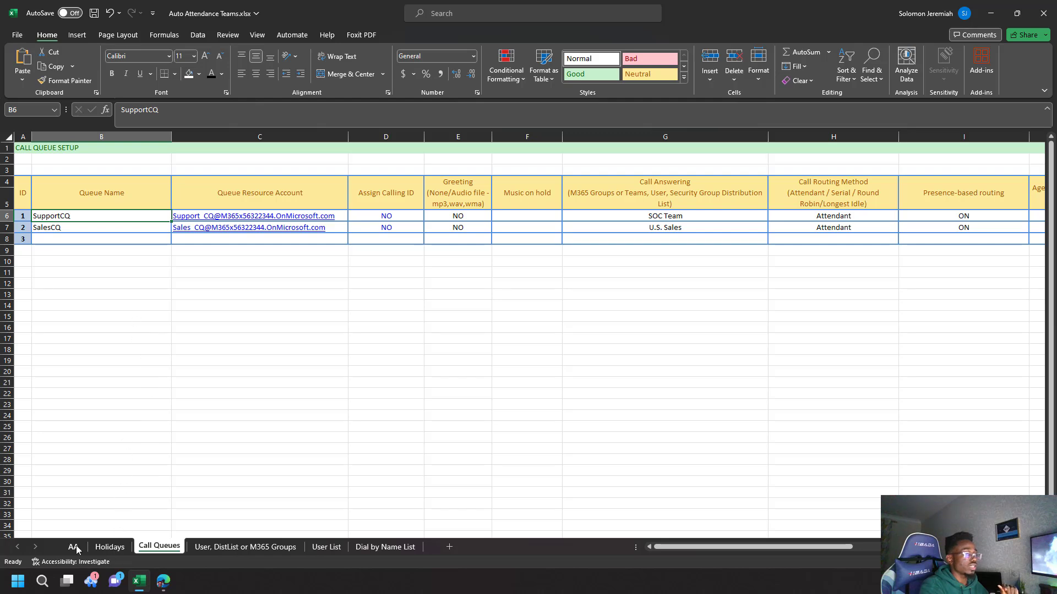
click(75, 548)
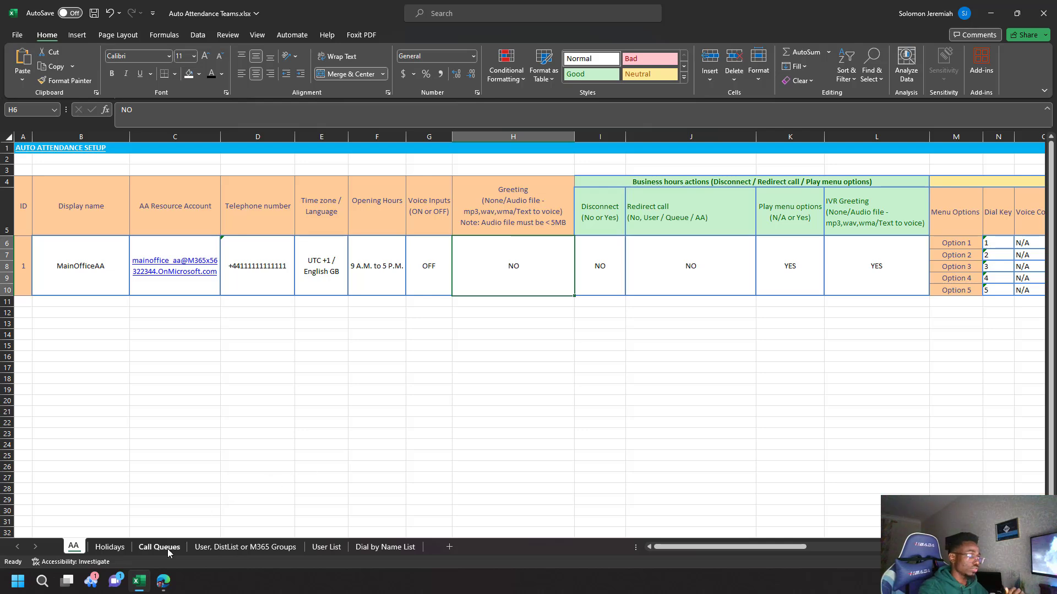
Step: Switch to the Microsoft 365 admin center in the browser and open the Teams admin center from the full navigation list
click(165, 583)
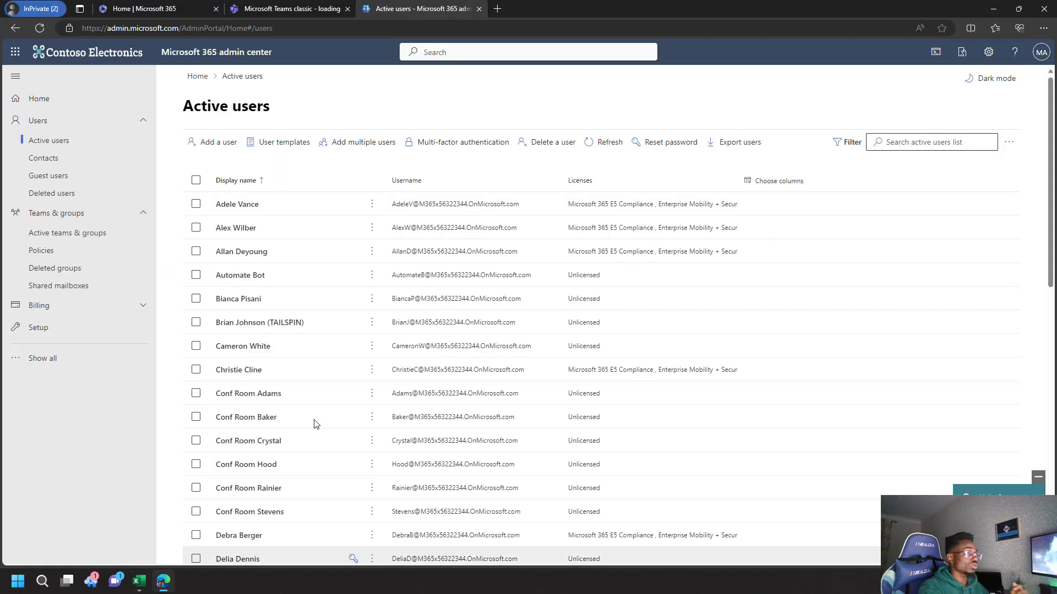
click(294, 10)
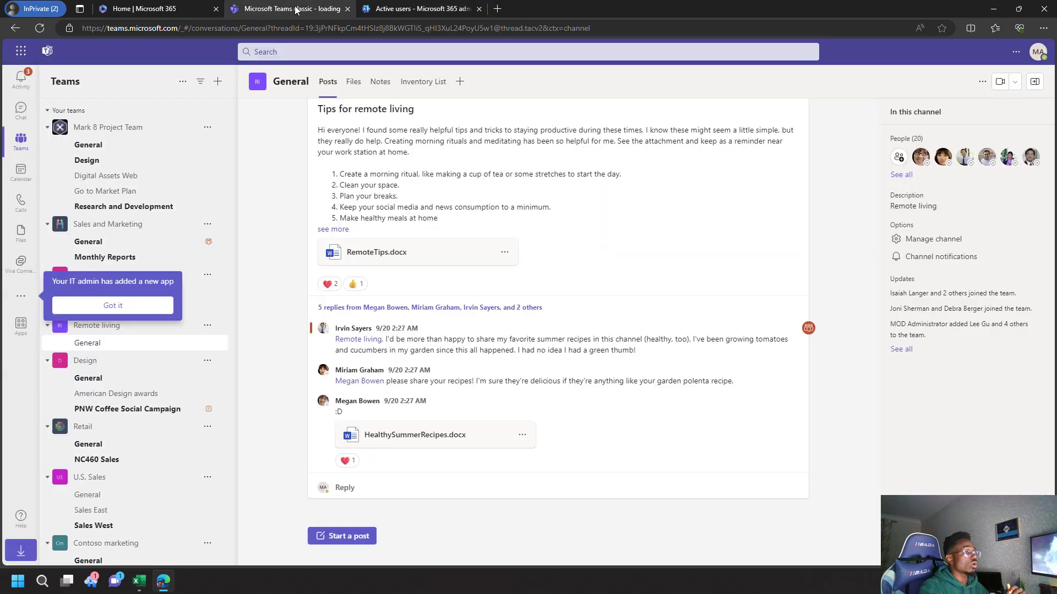
click(387, 8)
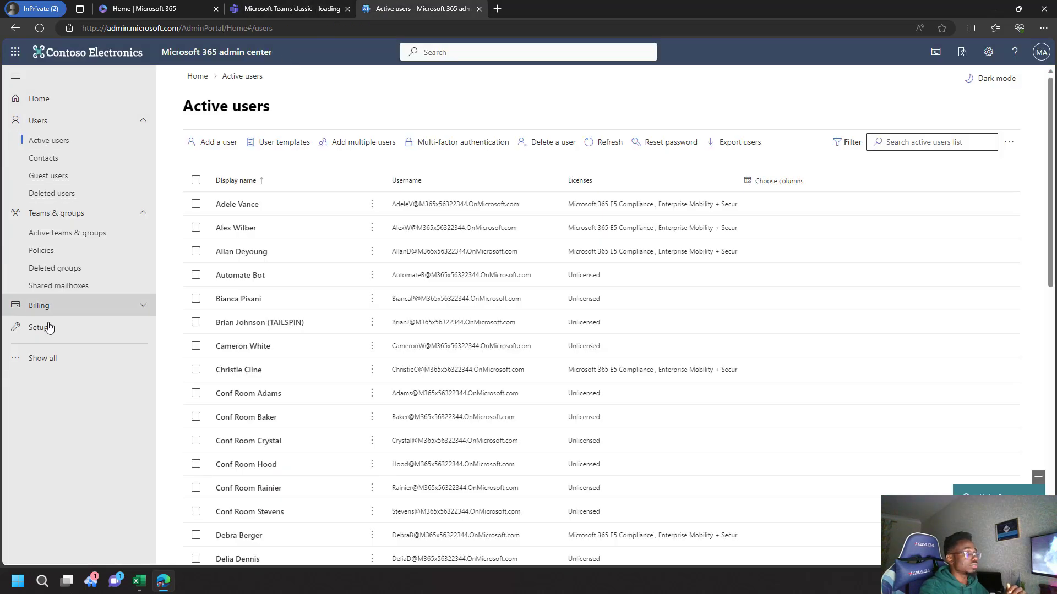
click(46, 358)
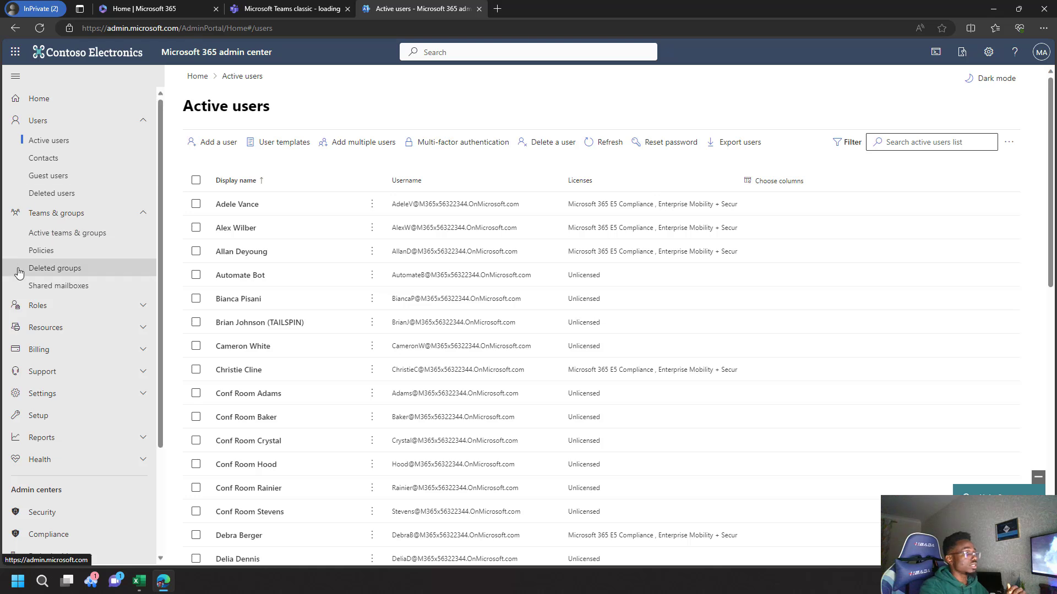
scroll(44, 368, down, 3)
click(53, 505)
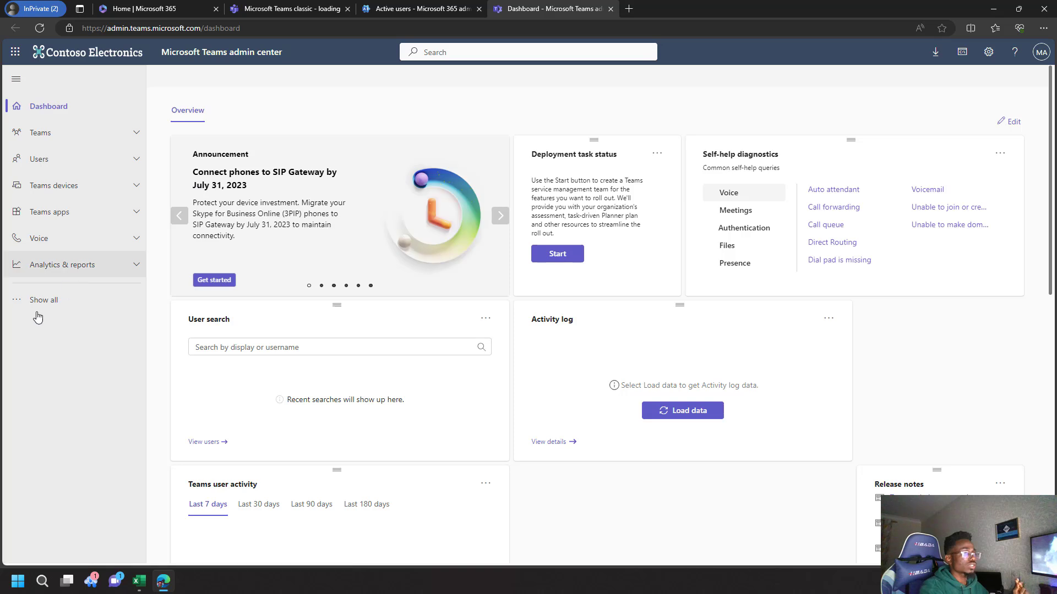
Step: Open the Voice resource accounts page and start adding a resource account
click(65, 299)
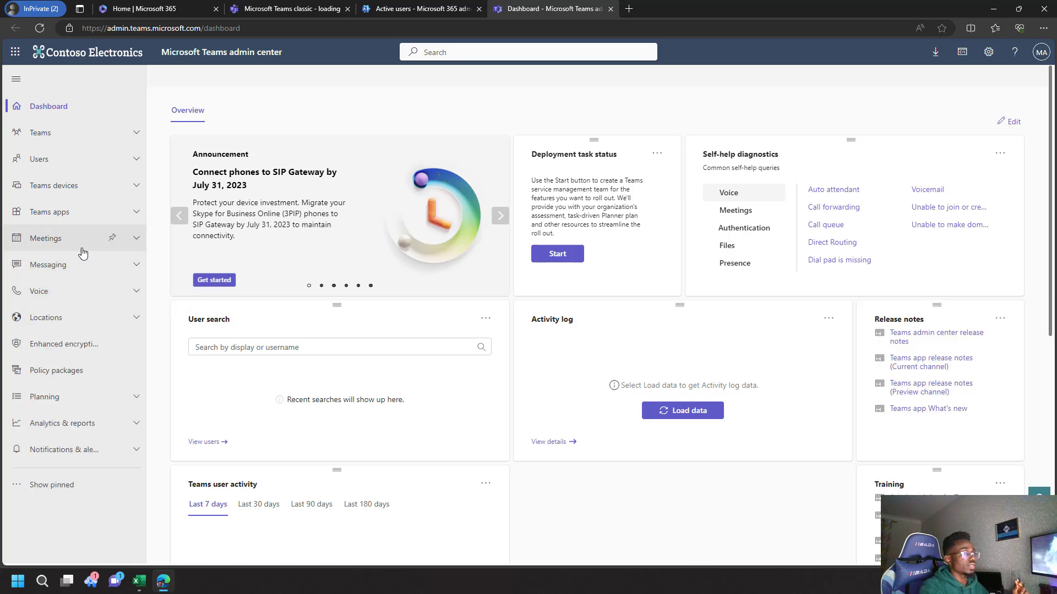
click(66, 293)
scroll(82, 283, down, 5)
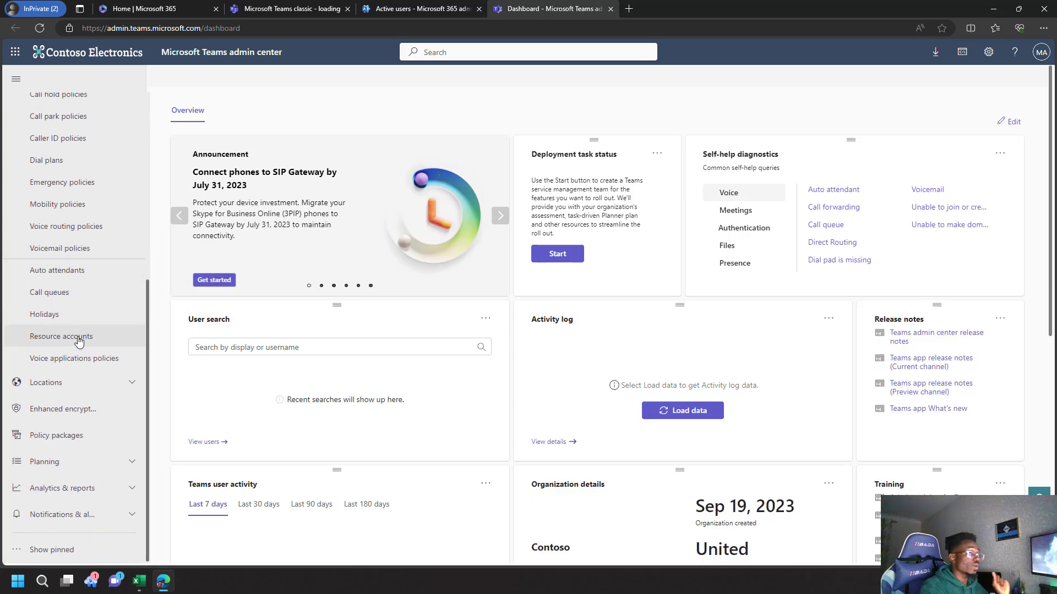
click(79, 341)
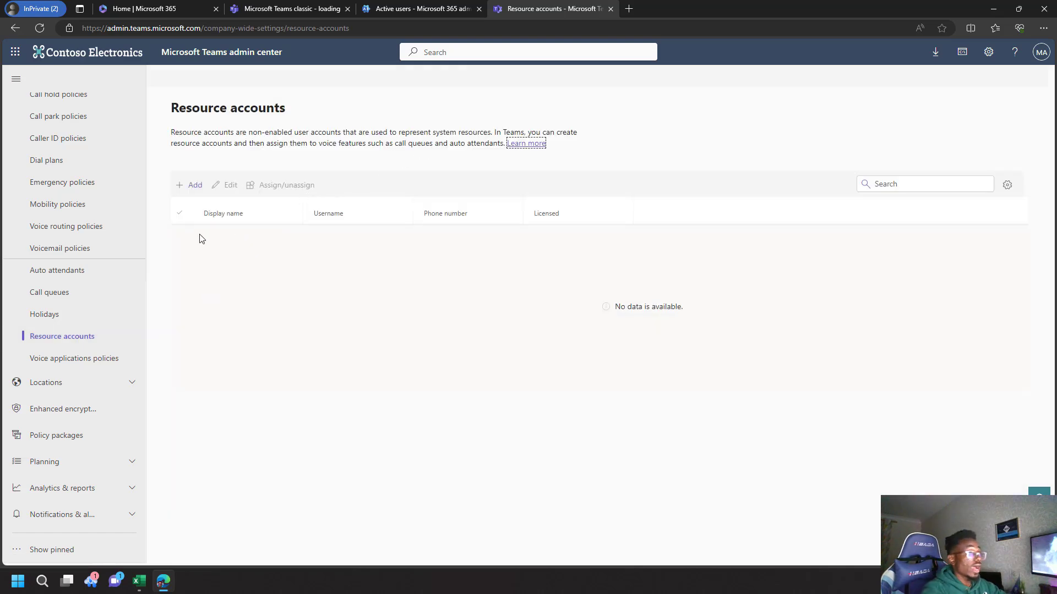
click(192, 186)
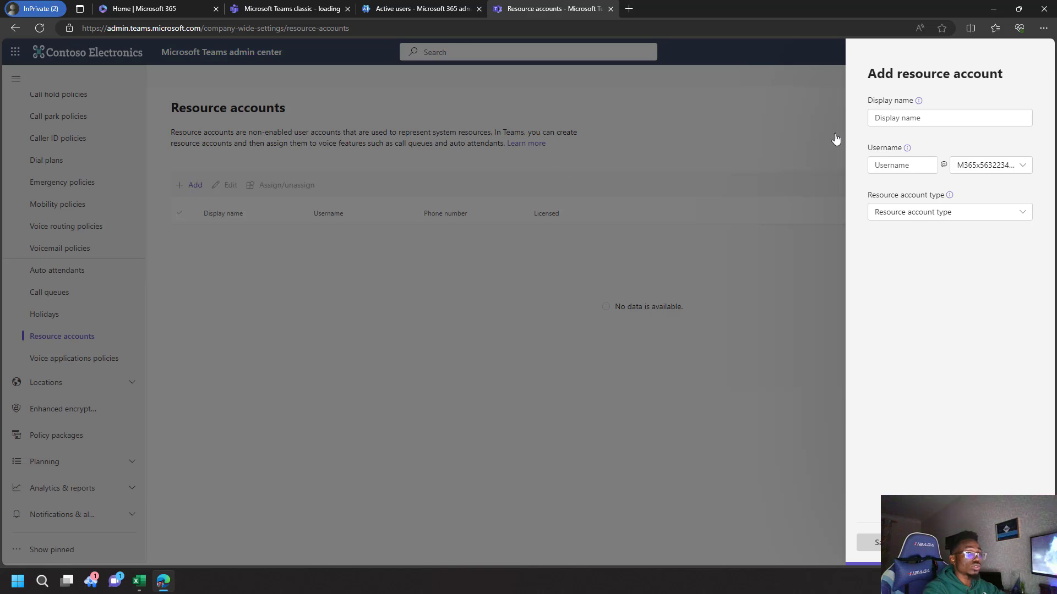
Step: Switch to the Auto Attendance Teams workbook in Excel and copy the auto attendant's display name MainOfficeAA from the AA sheet
click(139, 581)
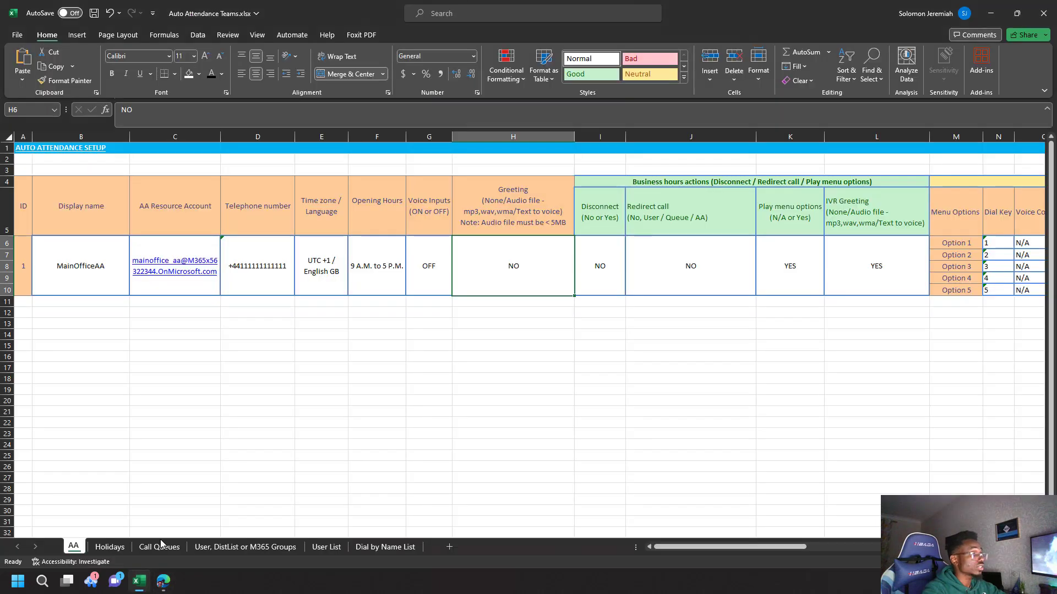
double_click(99, 268)
text(AA)
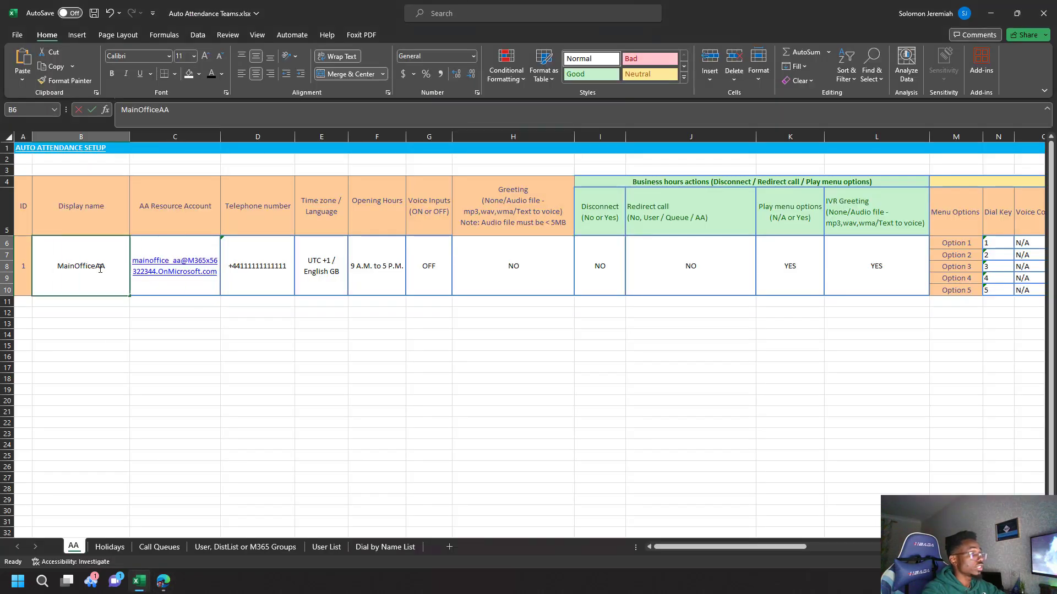
drag(107, 268, 56, 268)
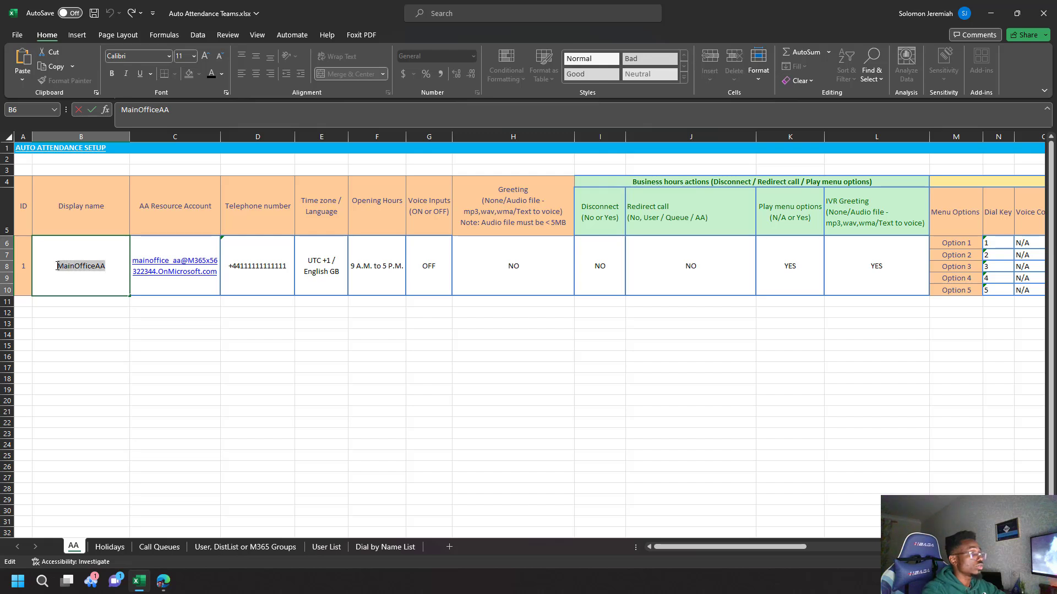
right_click(91, 273)
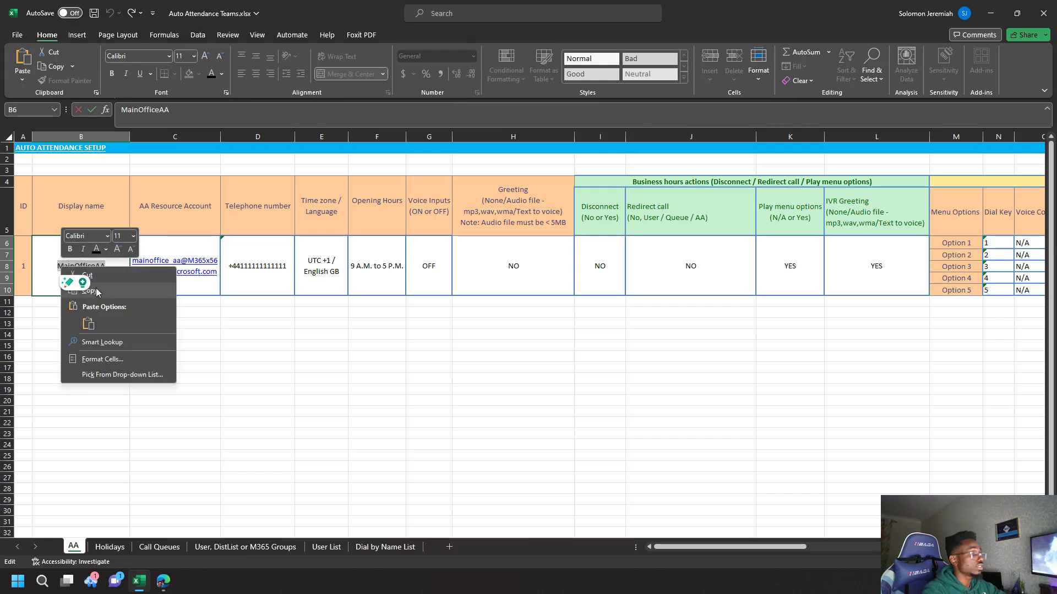
click(94, 290)
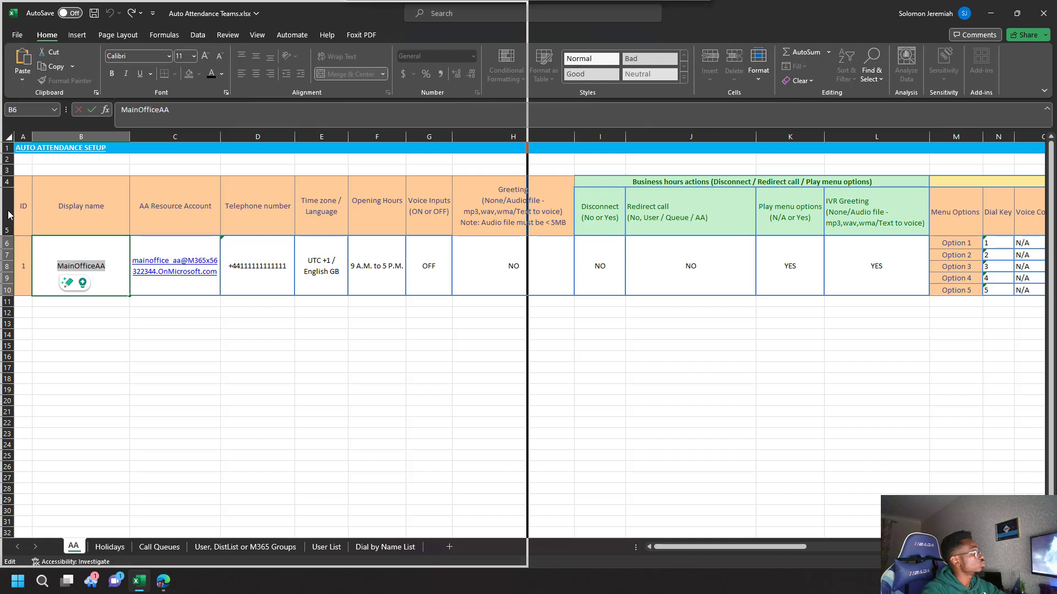
Step: Return to the Teams admin center and give the new resource account the display name MainOfficeAA and username mainoffice_aa
key(alt+Tab)
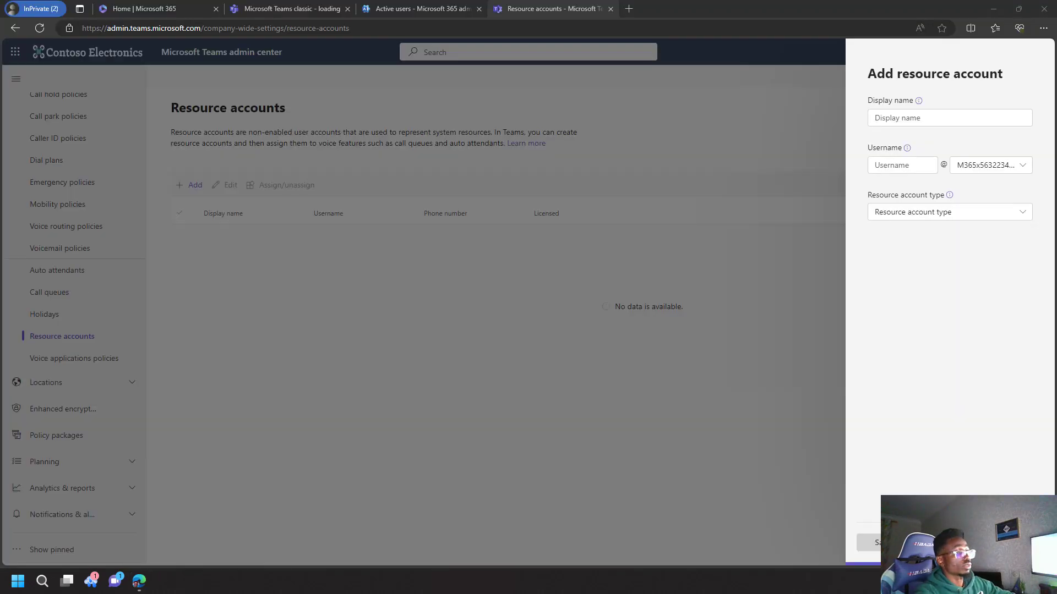
click(886, 119)
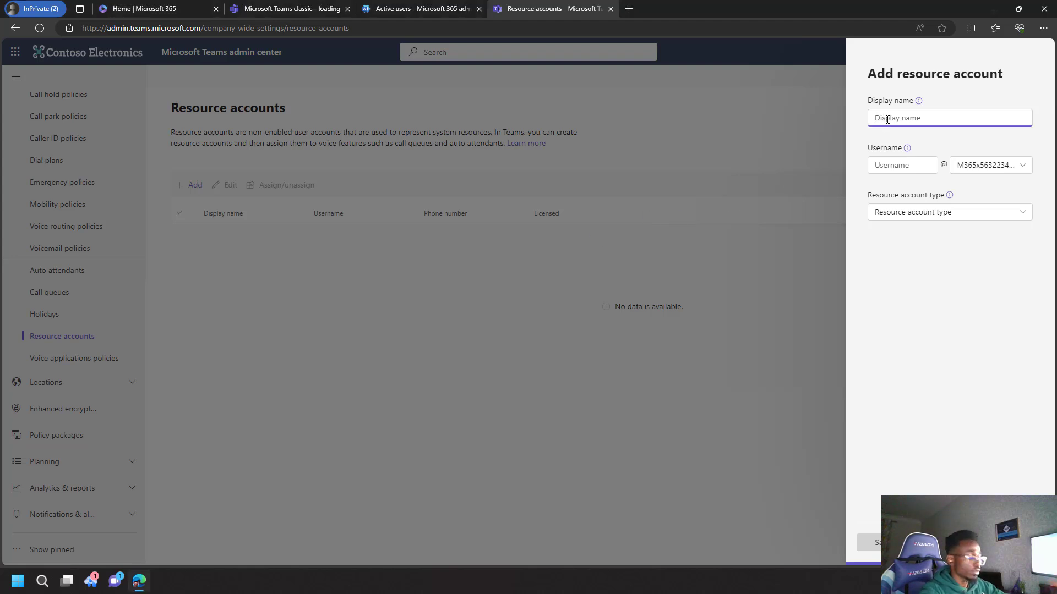
text(MainOfficeAA)
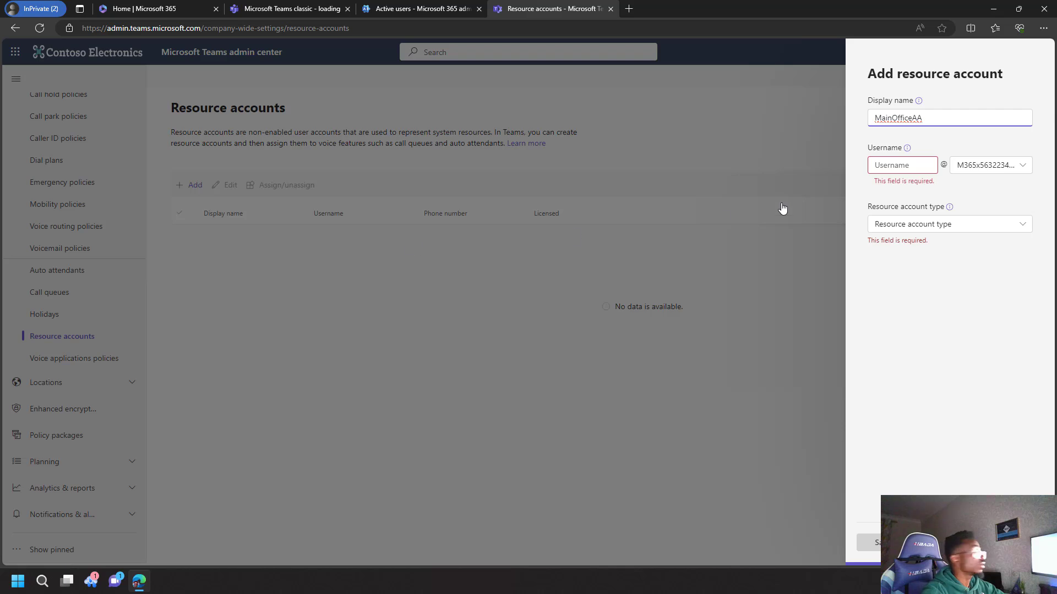
click(889, 167)
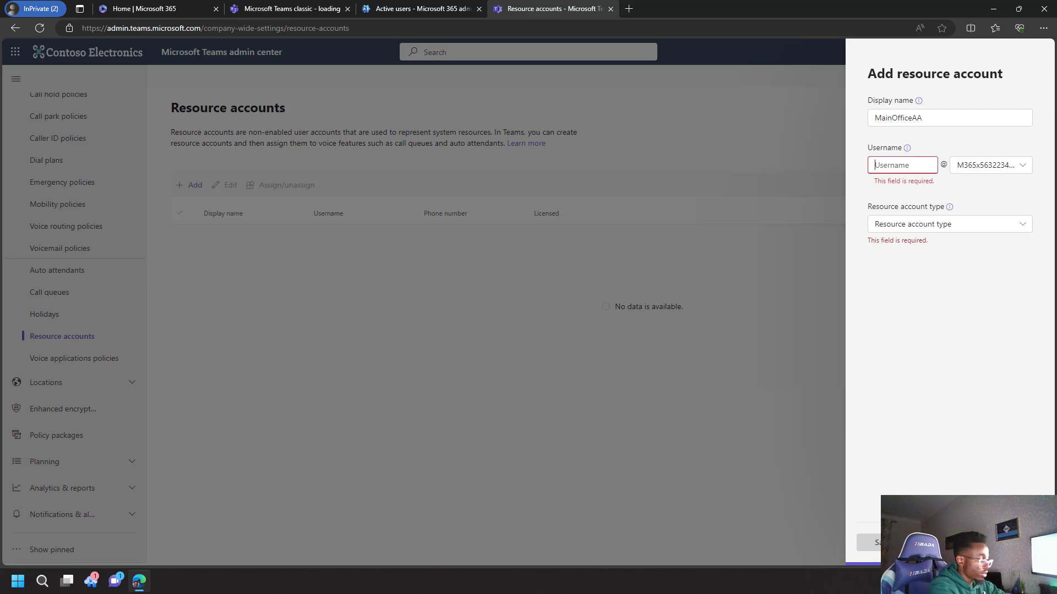
text(MA)
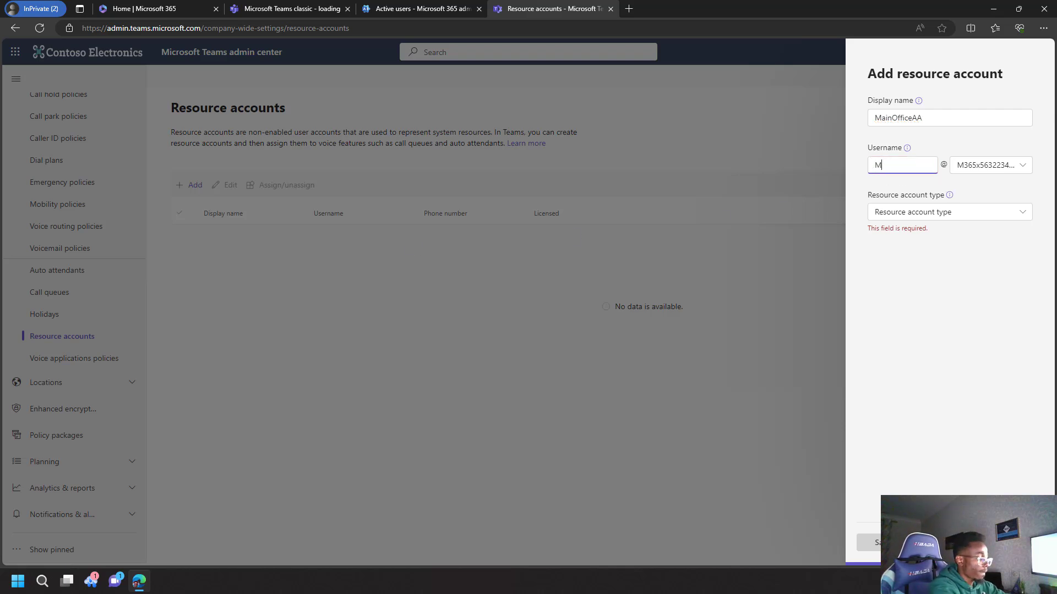
key(BackSpace)
text(mainoffice)
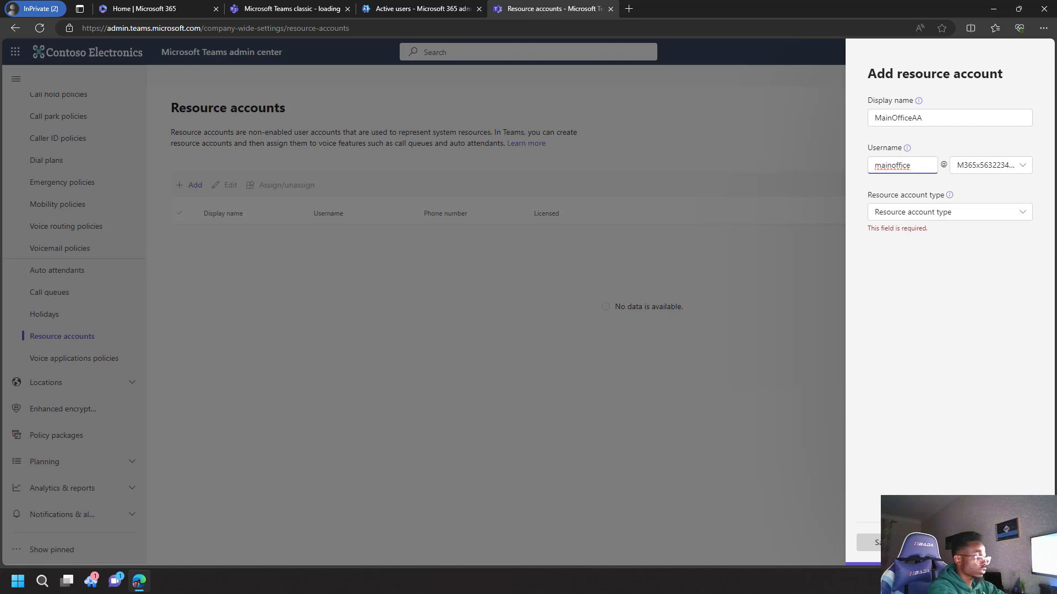
text(_aa)
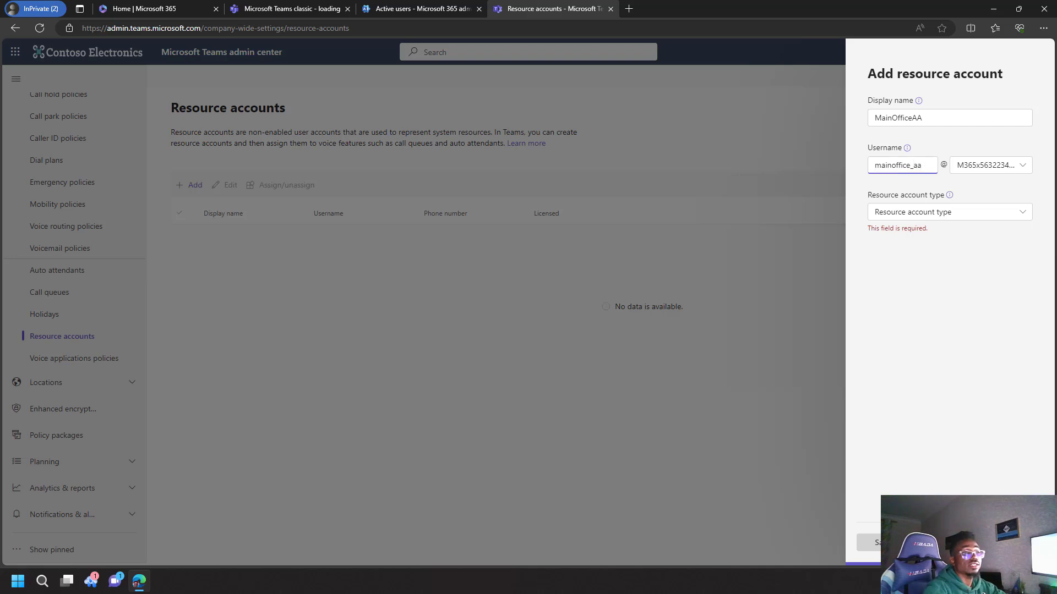
Step: Set the MainOfficeAA resource account type to Auto attendant and save the account
click(914, 213)
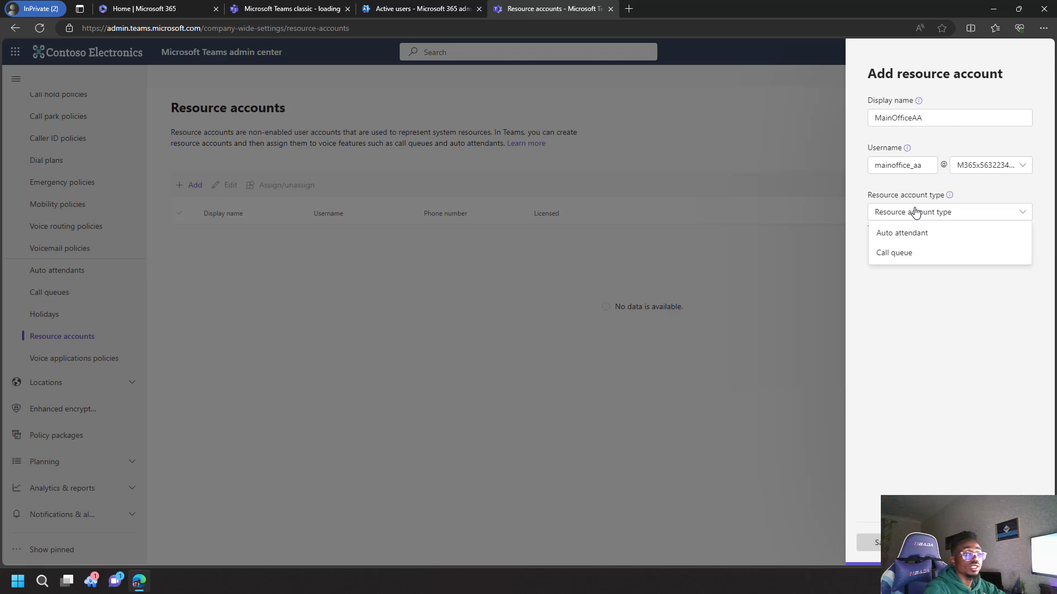
click(901, 236)
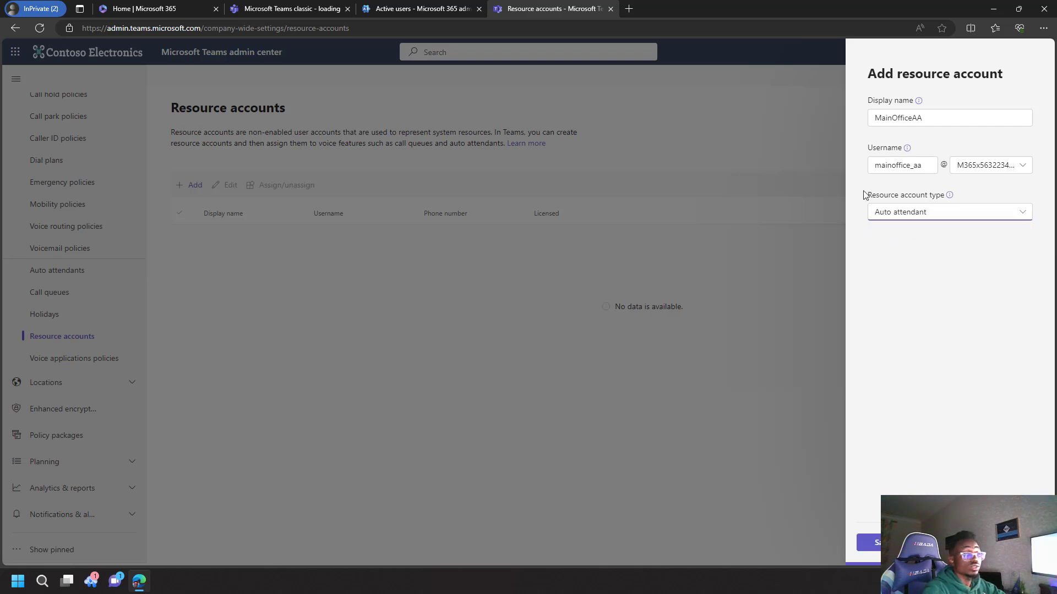
click(873, 543)
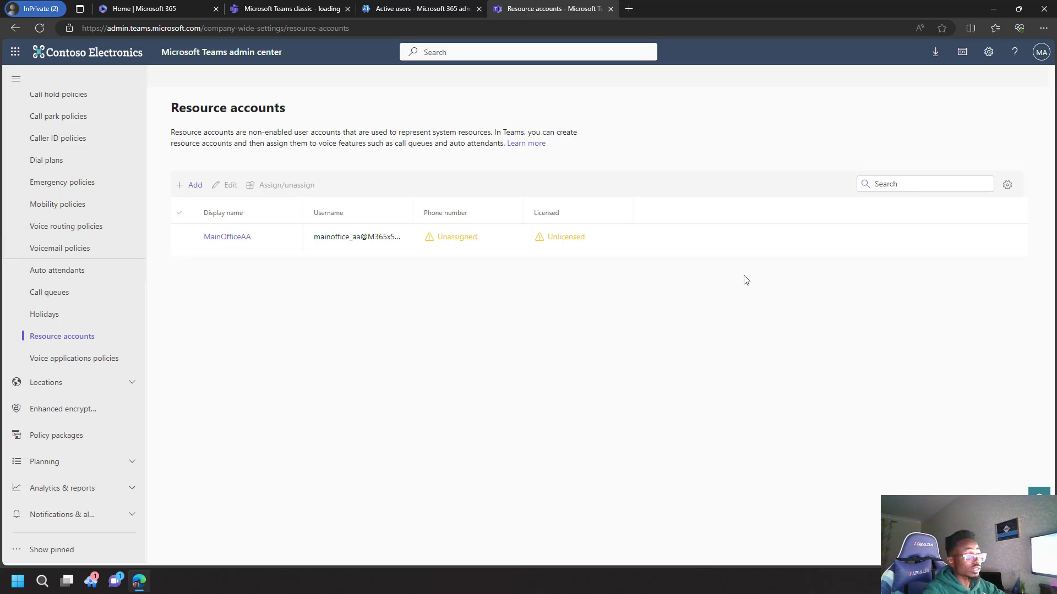
Step: Add another resource account with the display name SupportCQ and the username Support_CQ
click(191, 186)
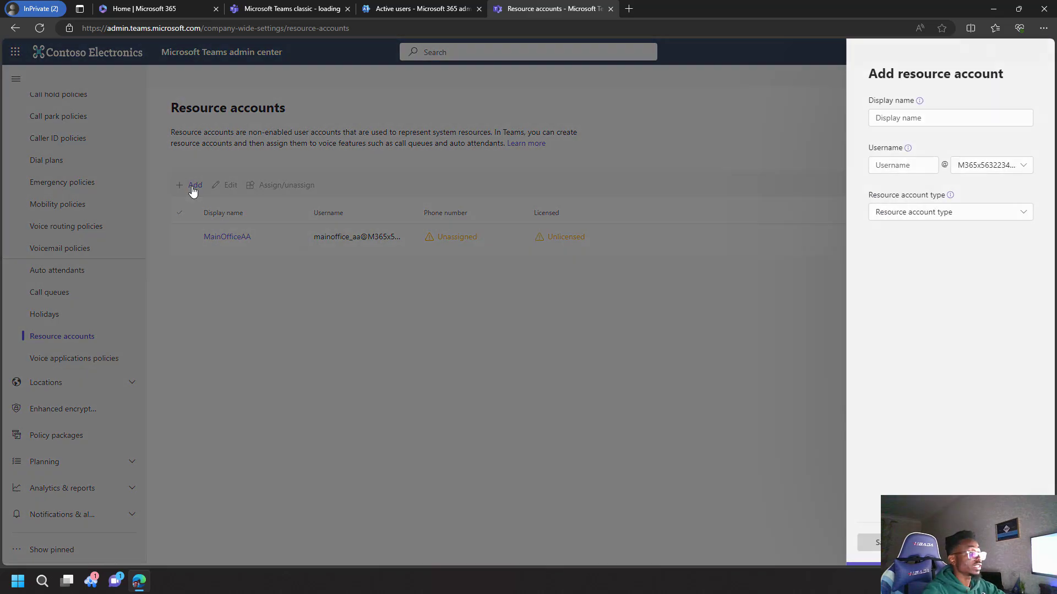
click(928, 119)
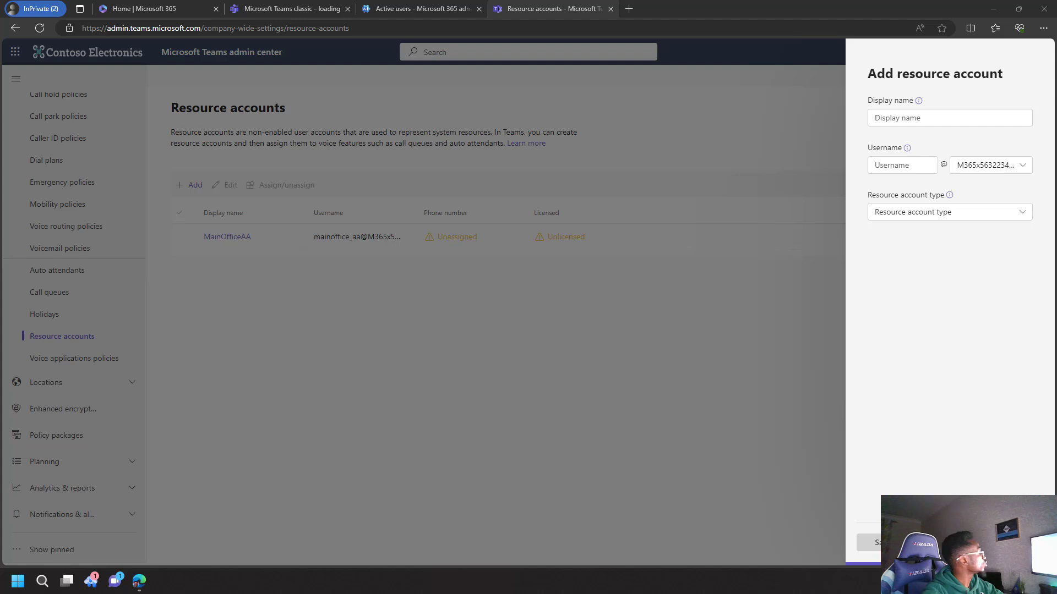
click(903, 117)
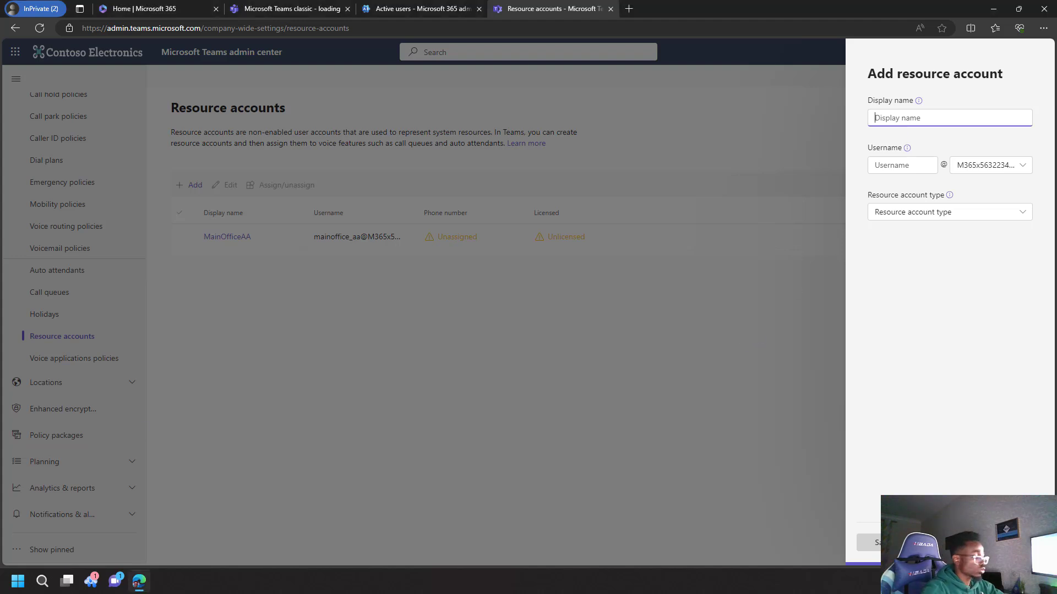
text(SupportCQ)
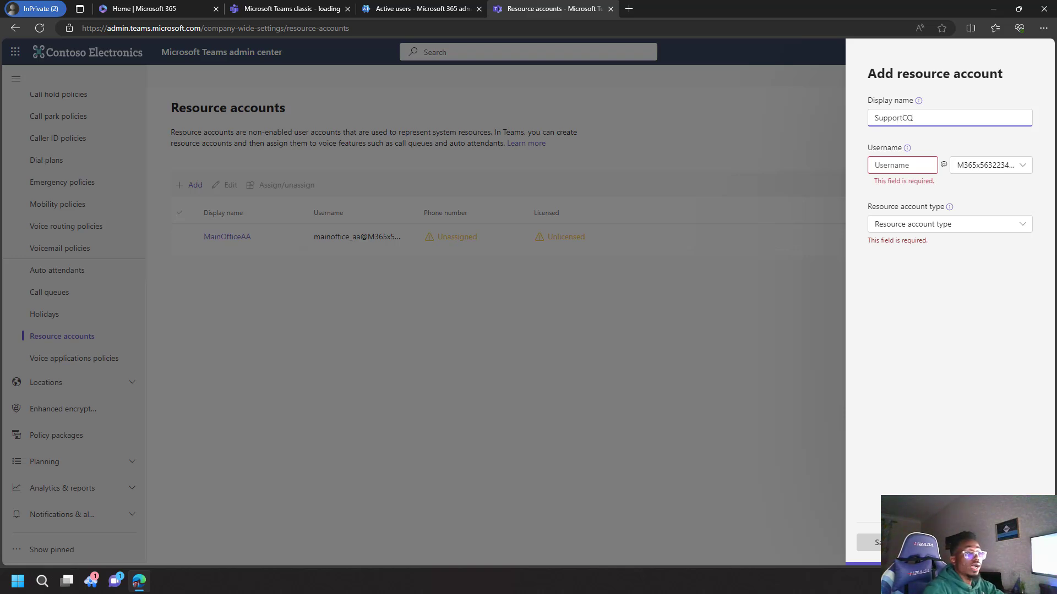
click(903, 169)
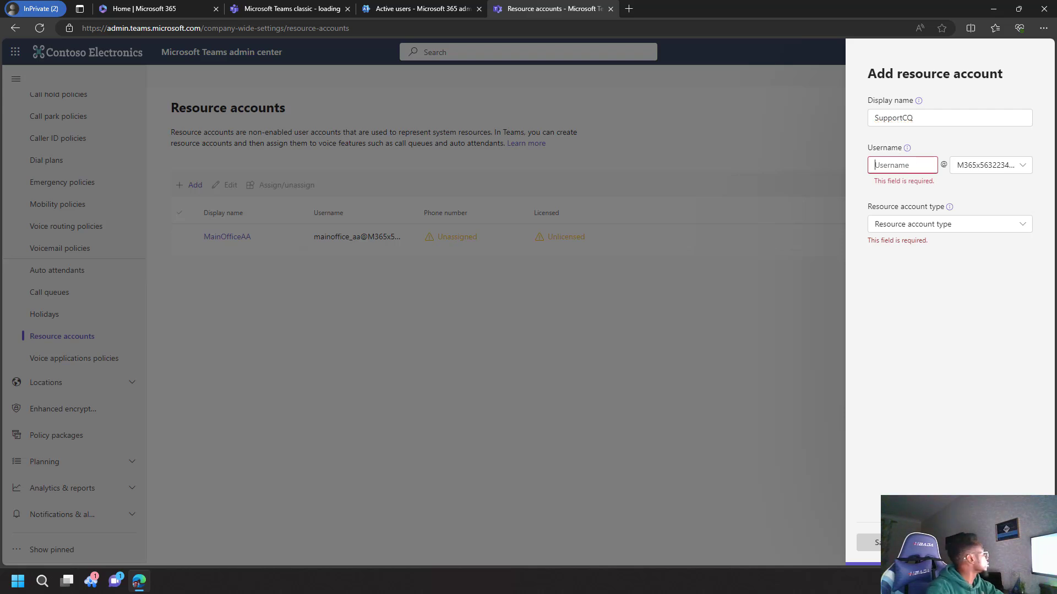
text(S)
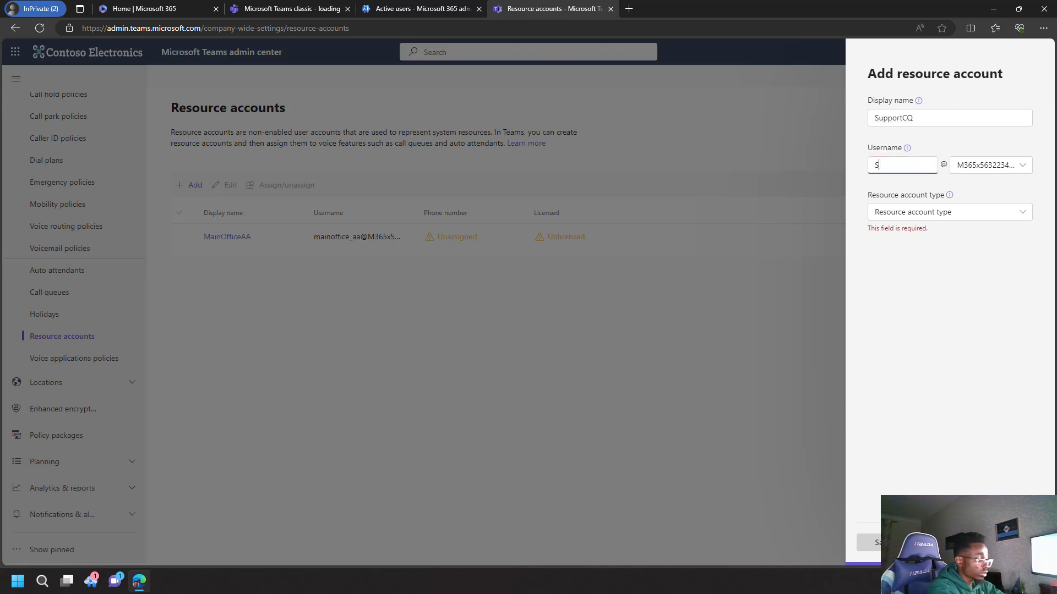
text(upport)
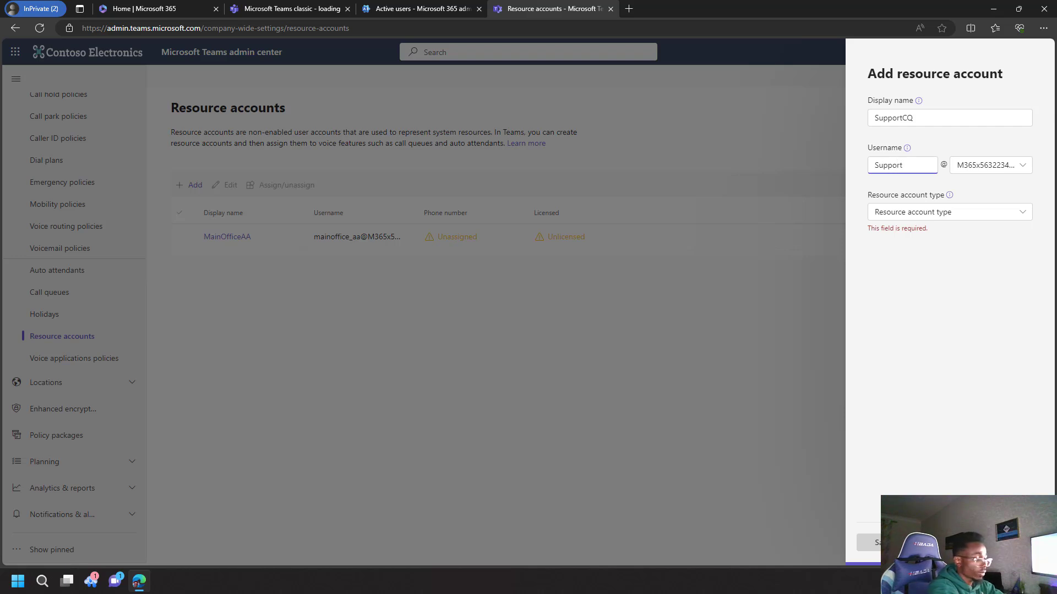
text(_C)
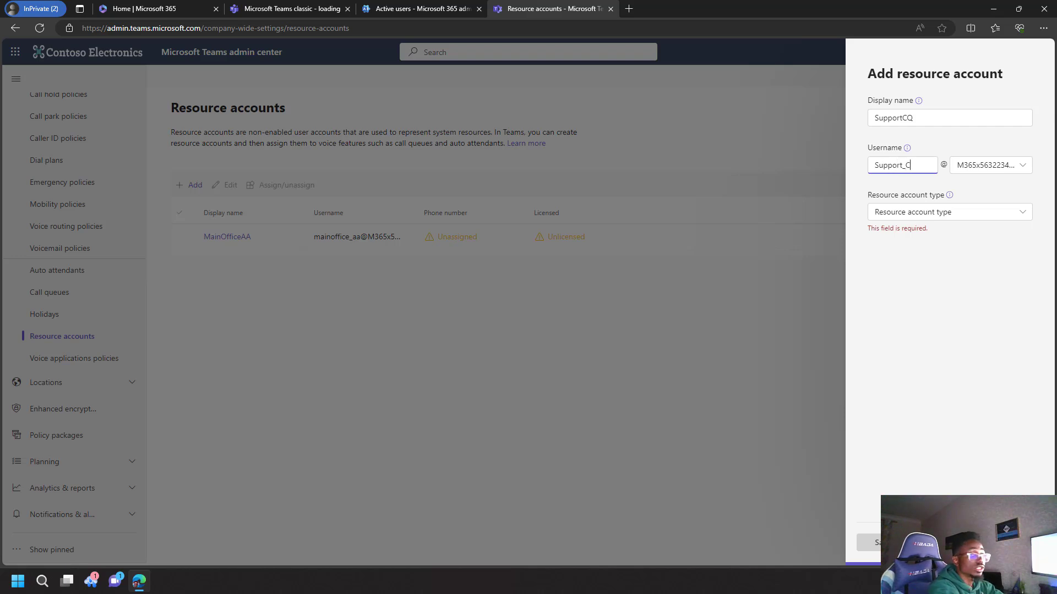
text(Q)
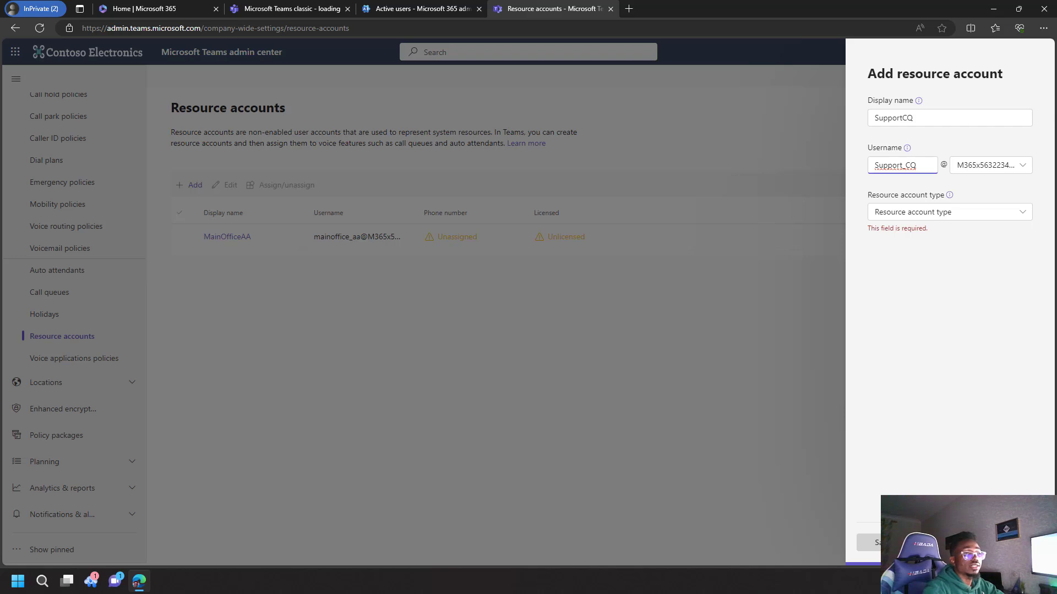
Step: Set the SupportCQ resource account type to Call queue and save the account
click(930, 213)
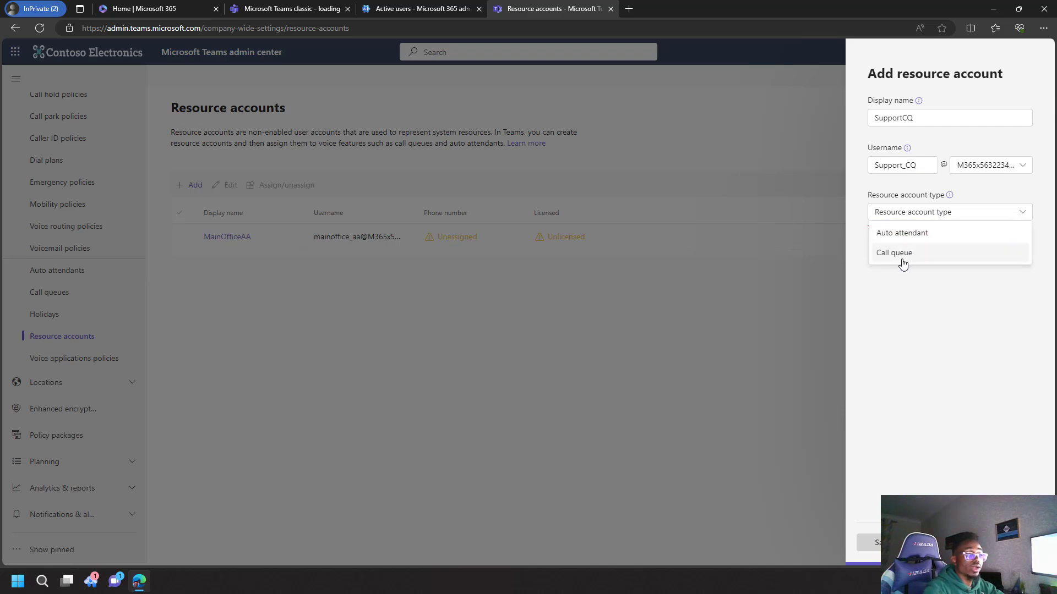
click(902, 253)
click(867, 543)
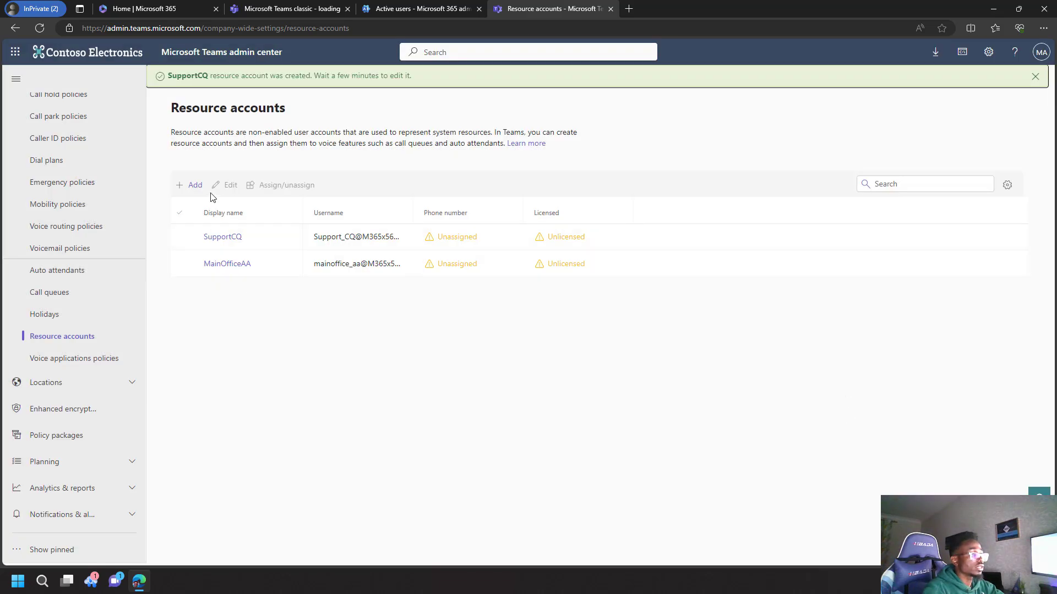
Step: Add a third resource account with the display name SaleCQ and the username Sales_cq
click(195, 187)
click(927, 117)
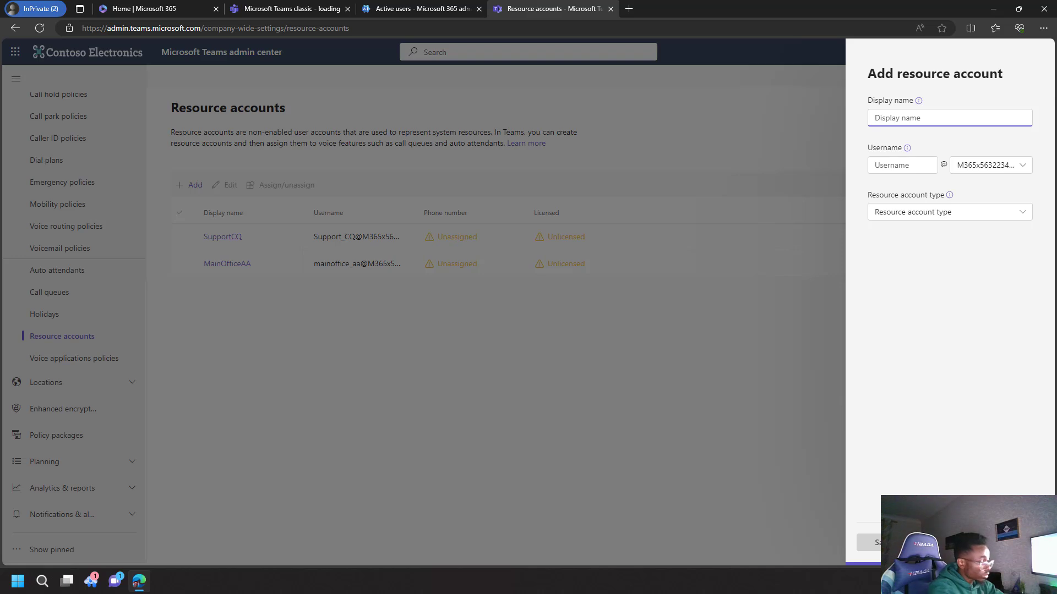
text(Sa)
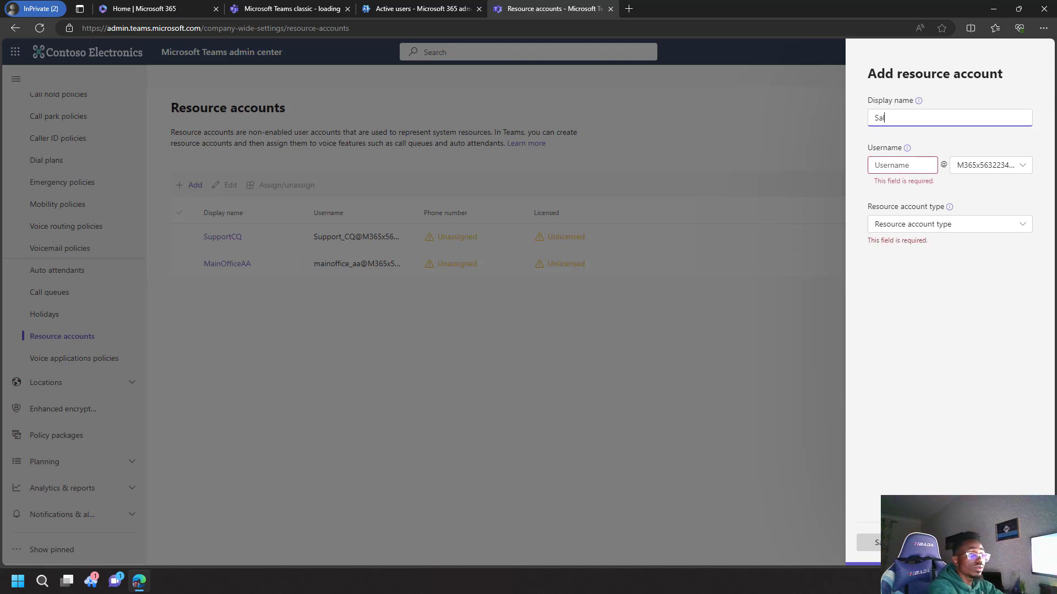
text(leCQ)
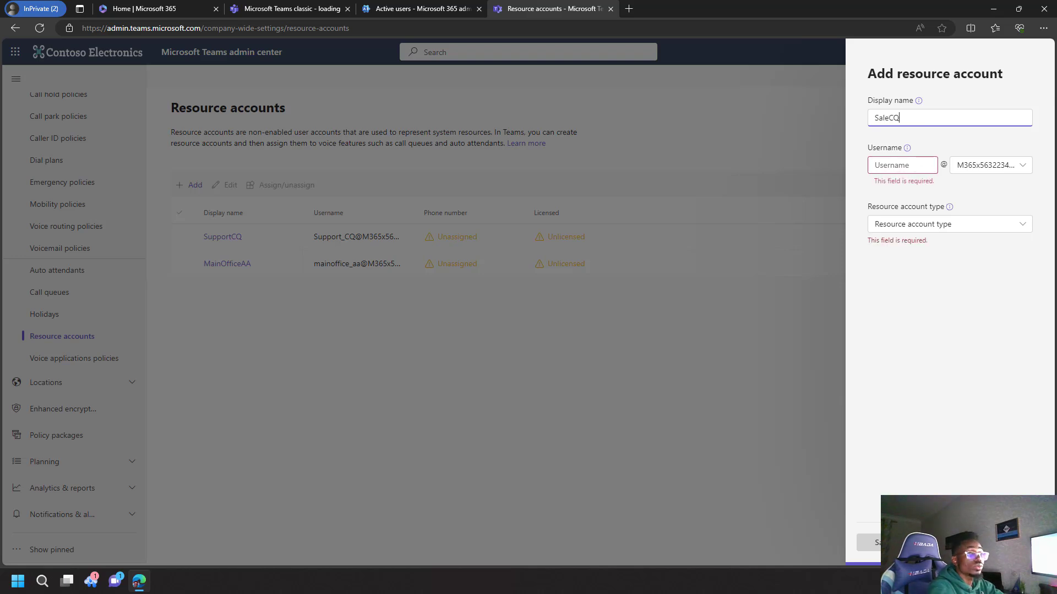
click(926, 163)
text(Sales)
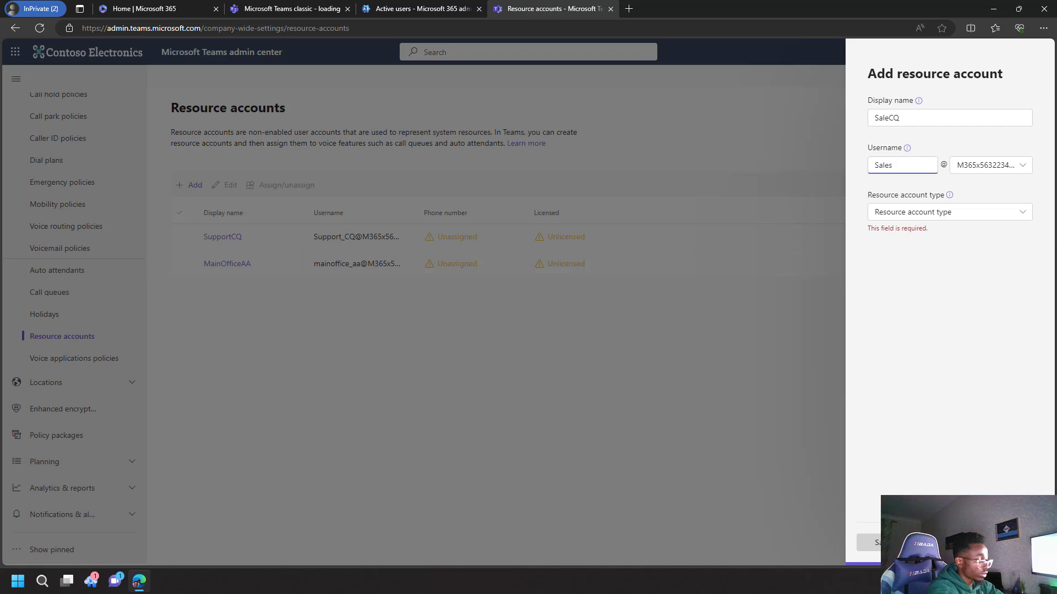
text(_cq)
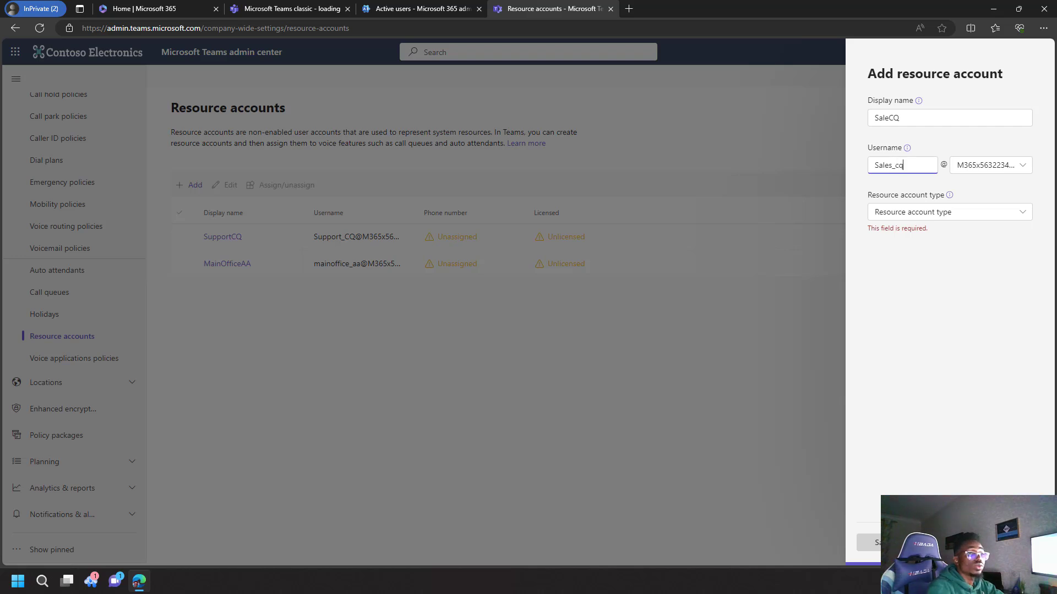
Step: Set the SaleCQ resource account type to Call queue and save the account
click(938, 212)
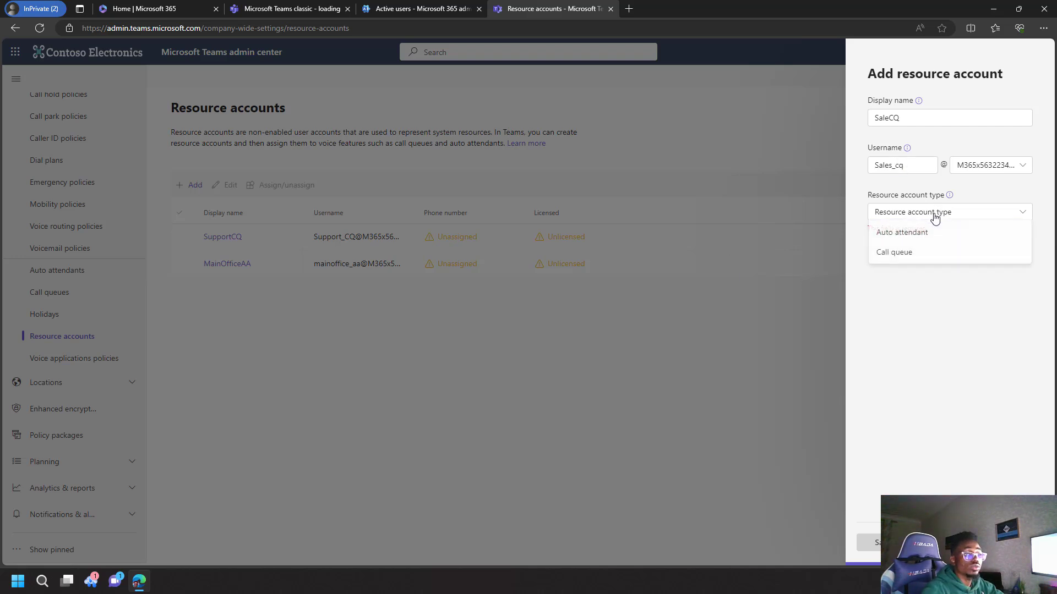
click(910, 251)
click(875, 543)
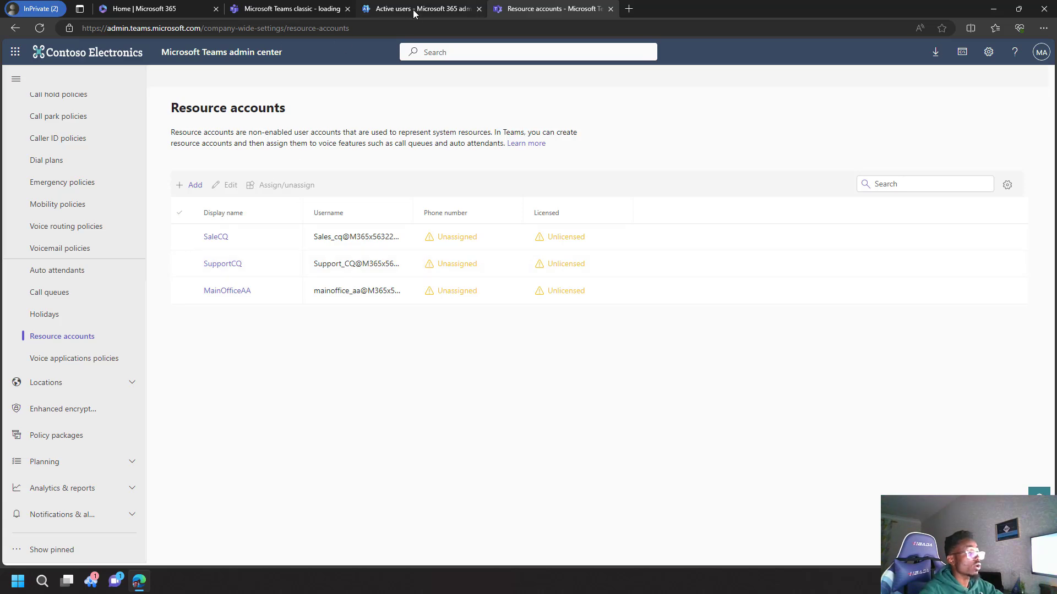
Step: Switch to the Microsoft 365 admin center, refresh the active users list and look for the new resource accounts
click(405, 8)
scroll(550, 341, down, 2)
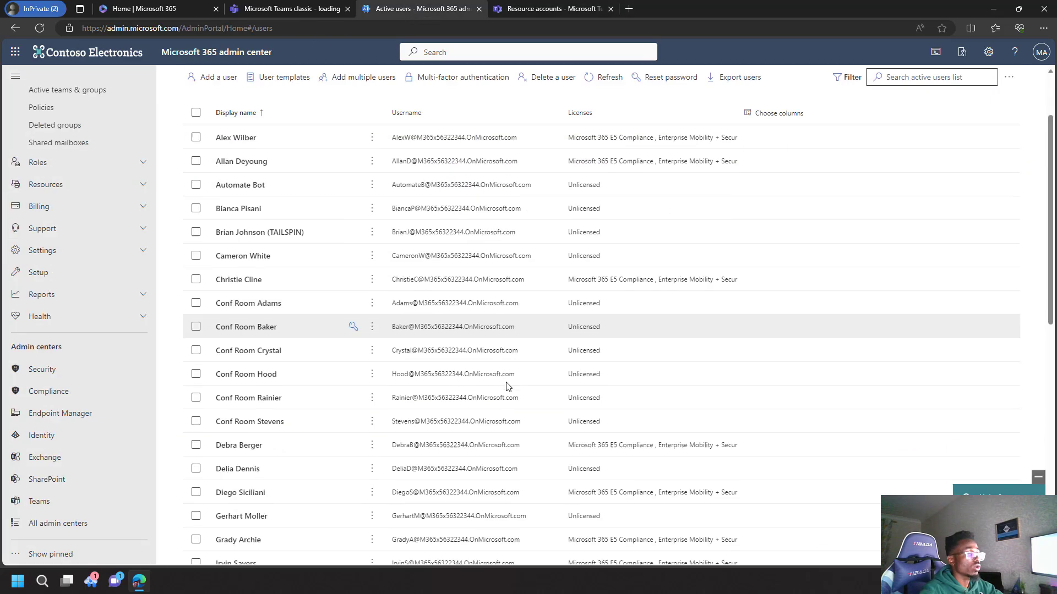
scroll(484, 358, up, 2)
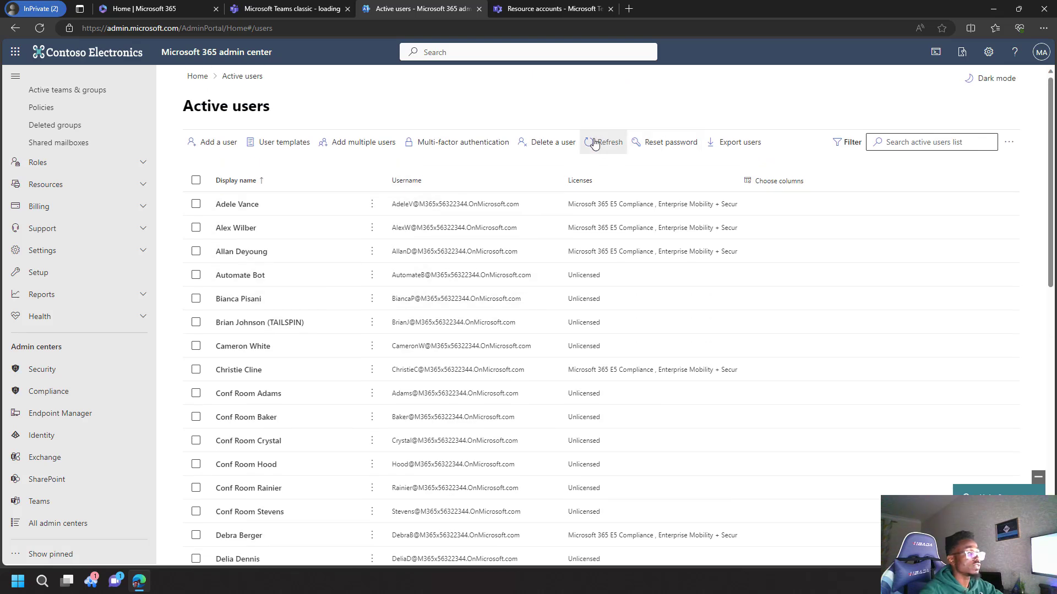
click(595, 144)
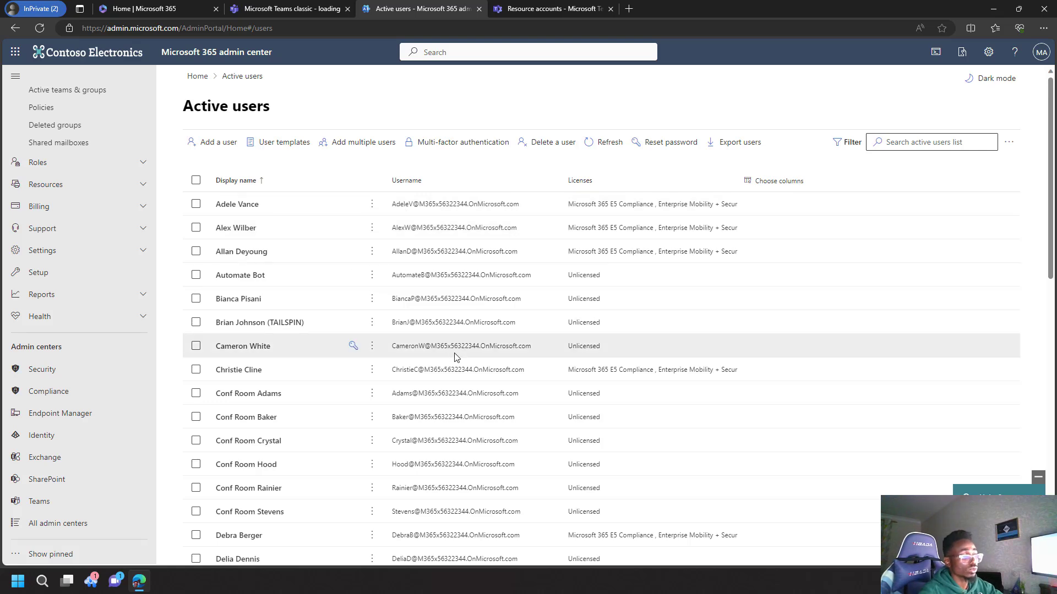
scroll(454, 357, down, 3)
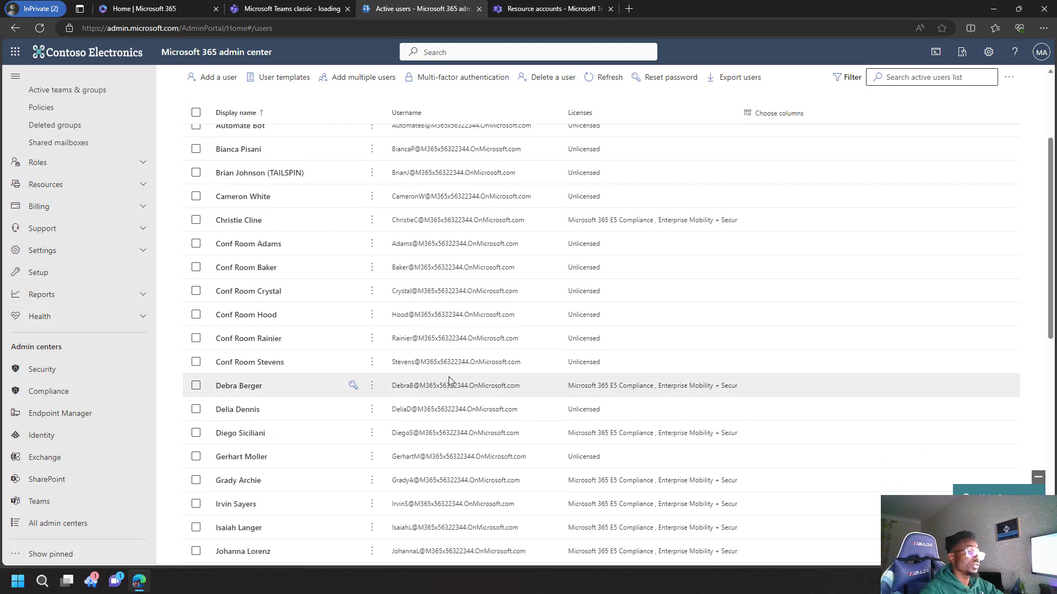
scroll(449, 379, down, 6)
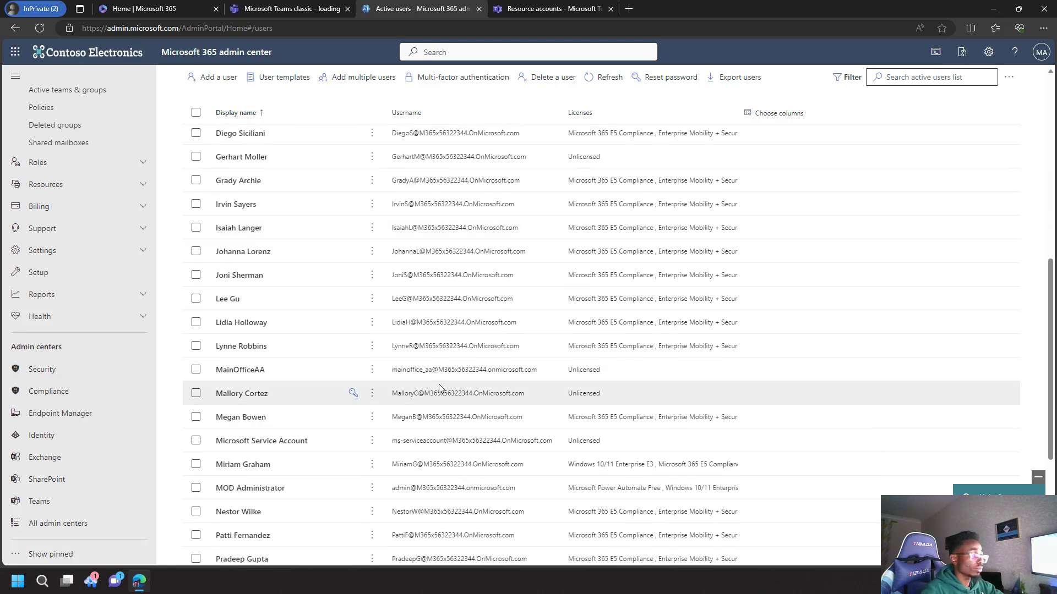
scroll(439, 388, down, 2)
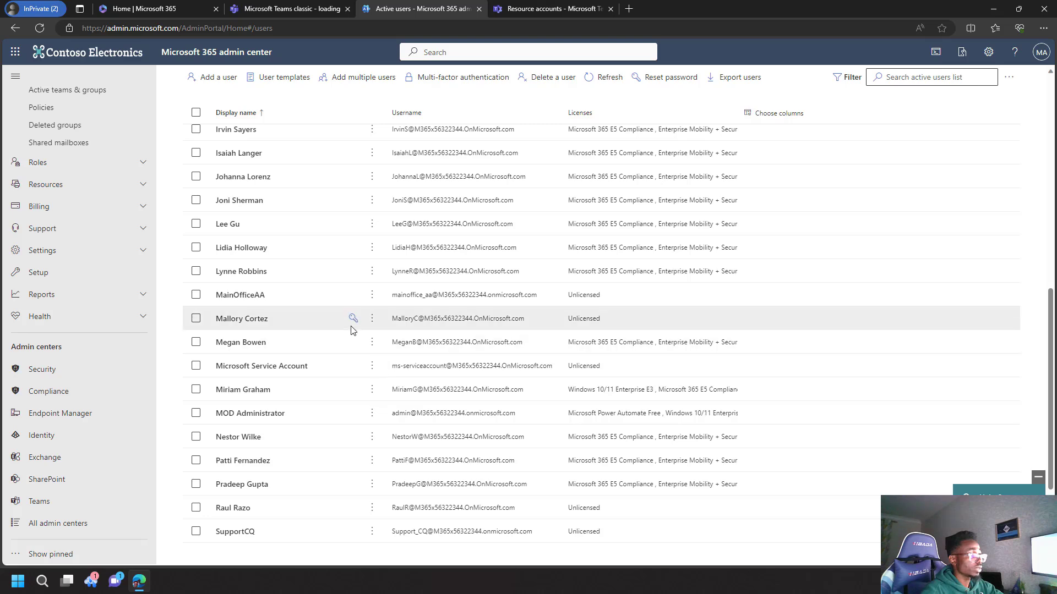
Step: Open the MainOfficeAA user details and review the department in its contact information
click(449, 298)
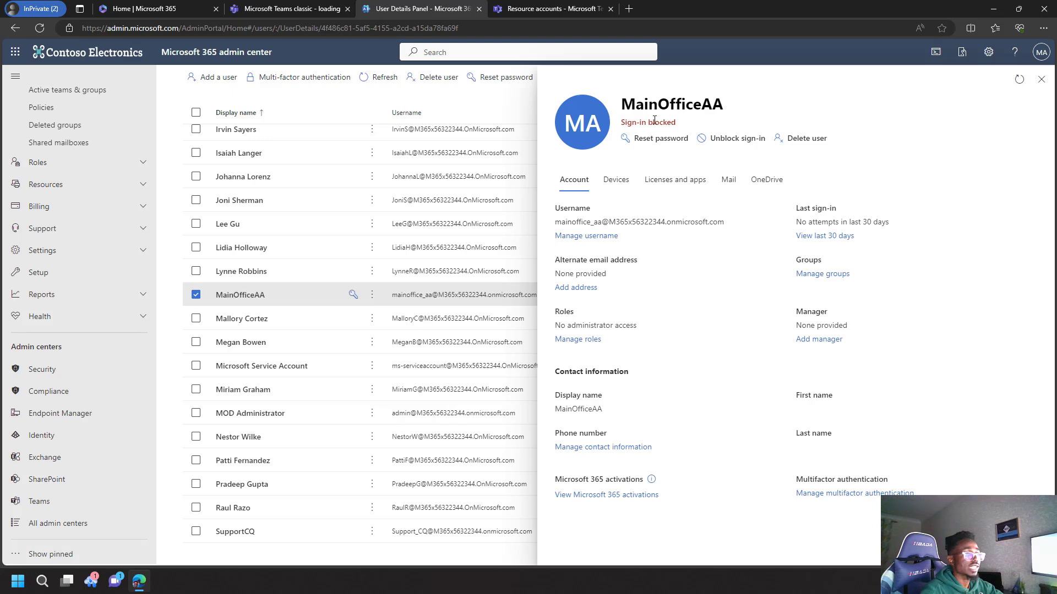
click(612, 452)
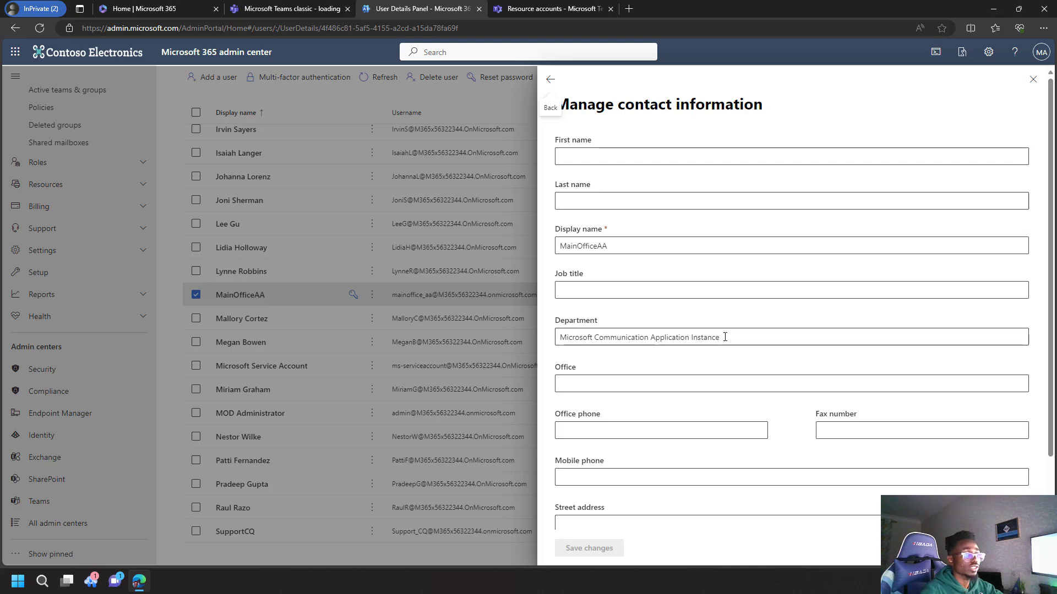
click(550, 79)
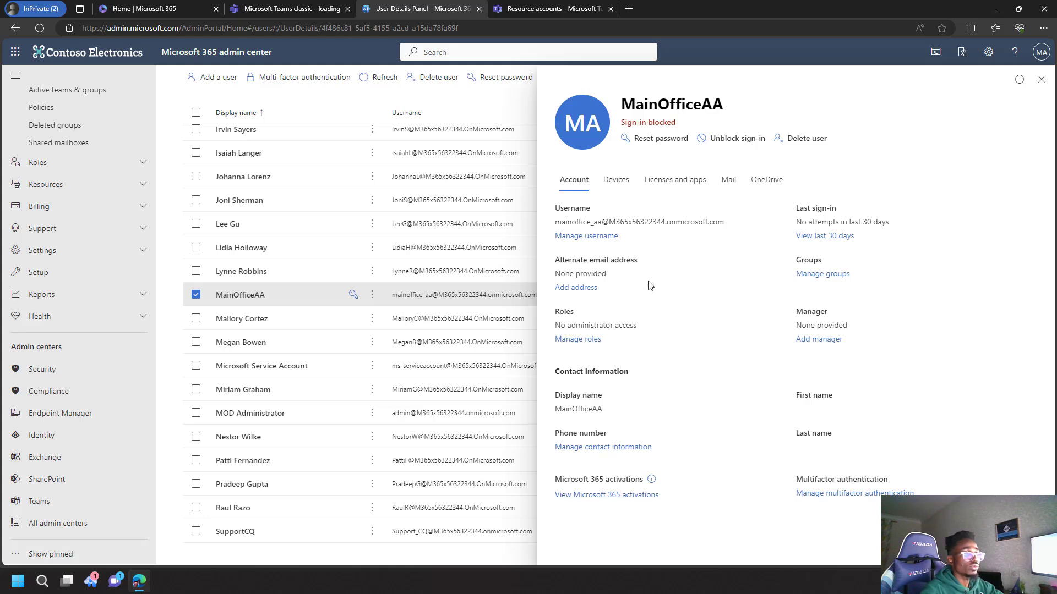
Step: Assign the Microsoft Teams Phone Resource Account license to MainOfficeAA, save the change and close its details
click(673, 183)
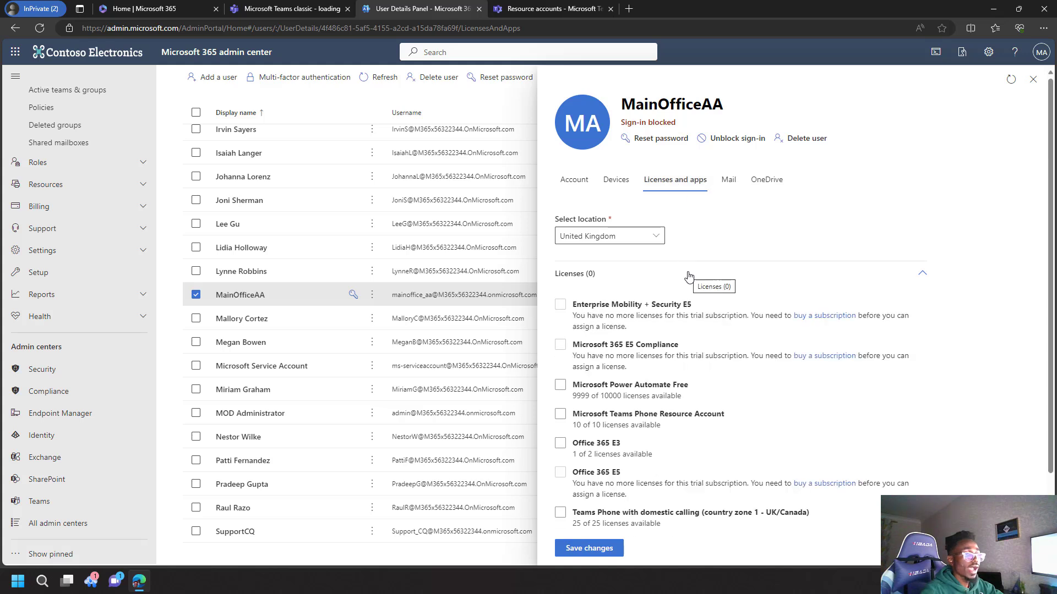
click(560, 415)
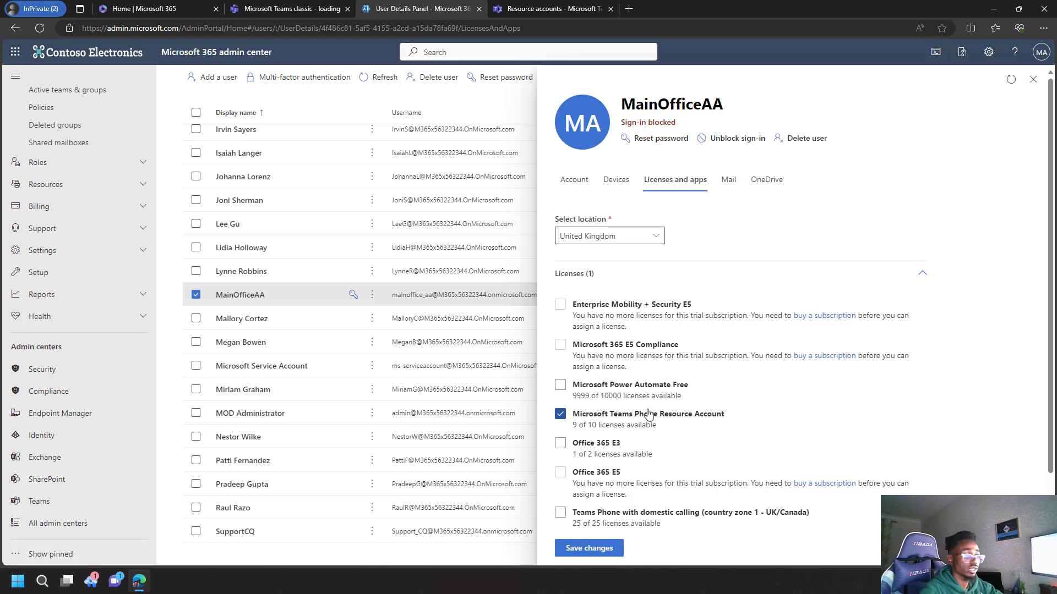
click(597, 551)
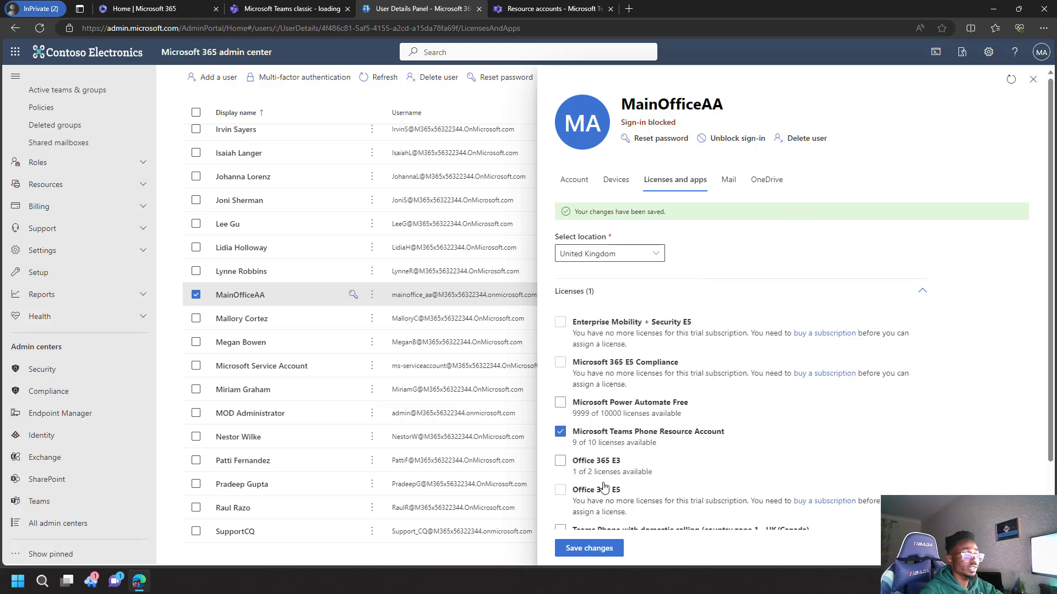
click(1033, 79)
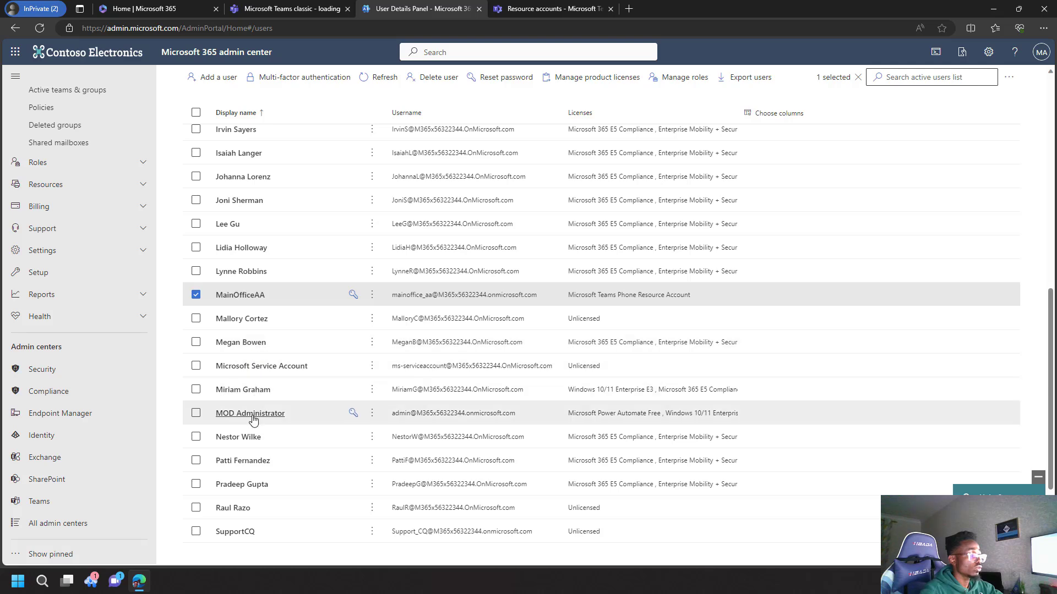
Step: Open the SupportCQ user details and review its contact information
click(242, 533)
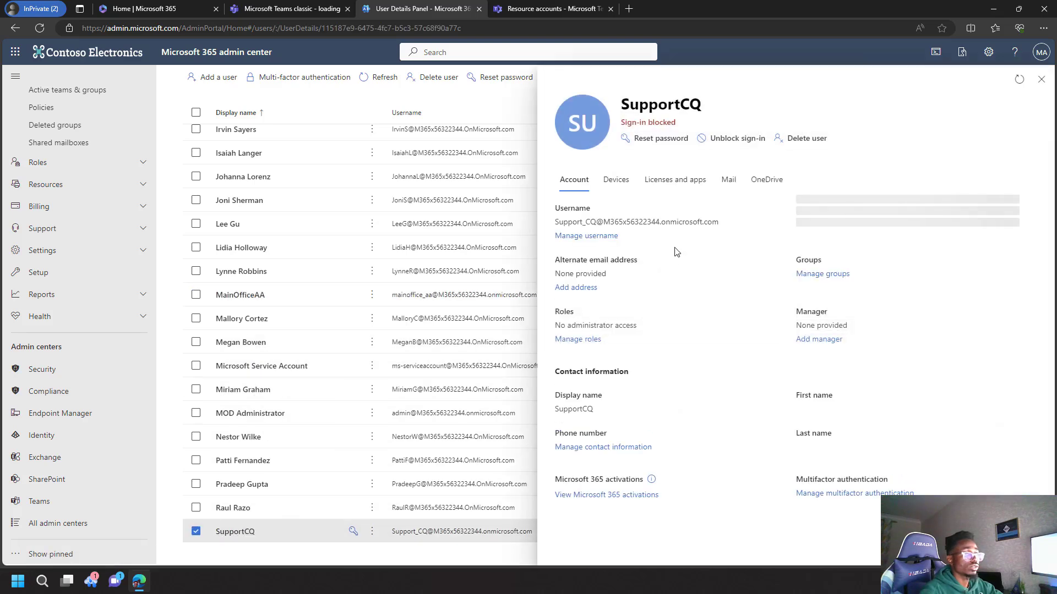
click(593, 447)
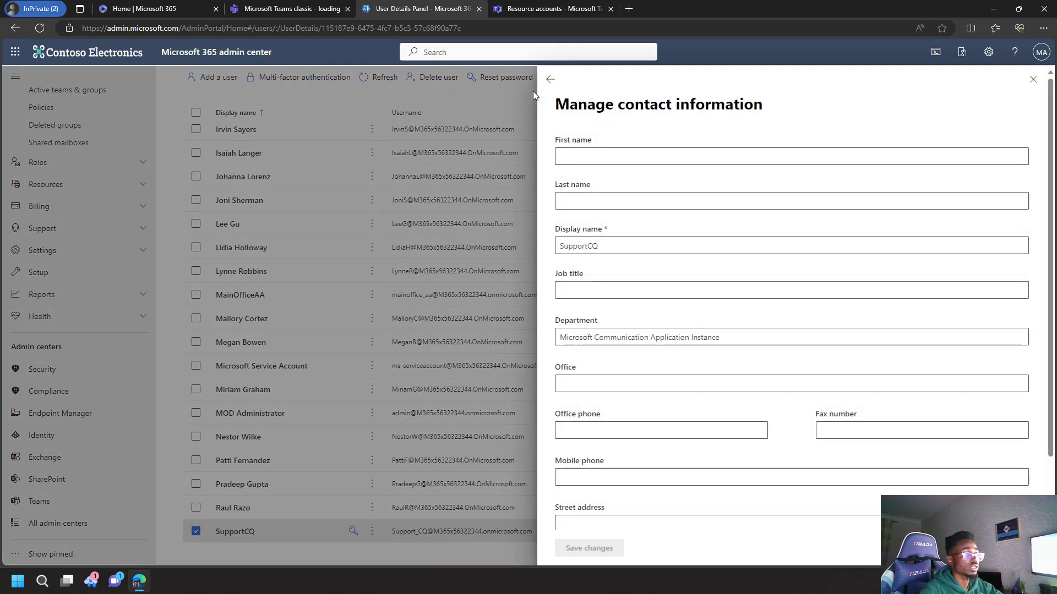
click(550, 79)
Step: Assign the Microsoft Teams Phone Resource Account license to SupportCQ, save the change and close its details
click(669, 182)
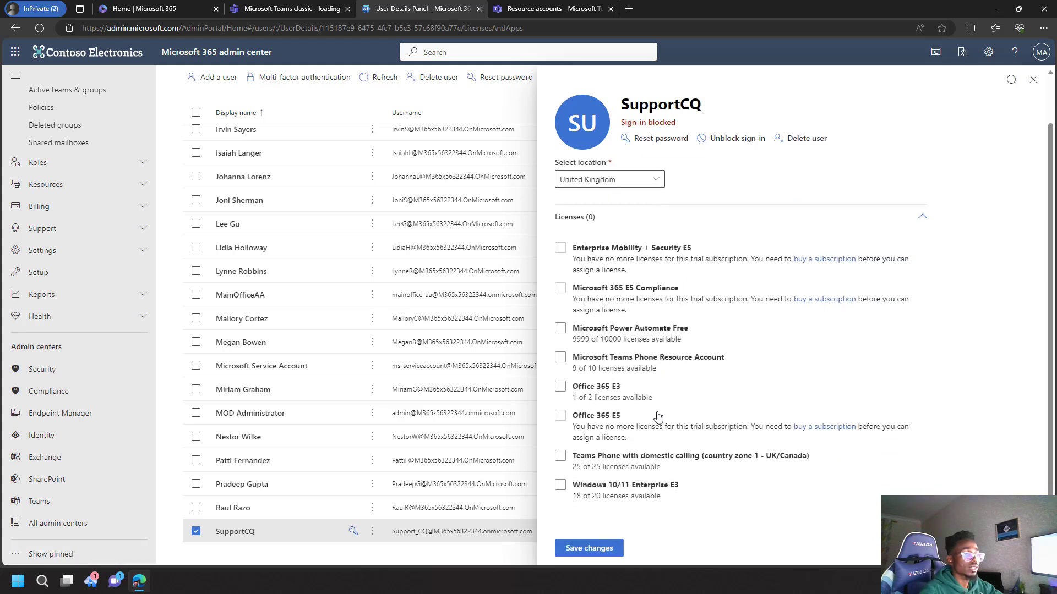
scroll(633, 363, down, 1)
click(560, 340)
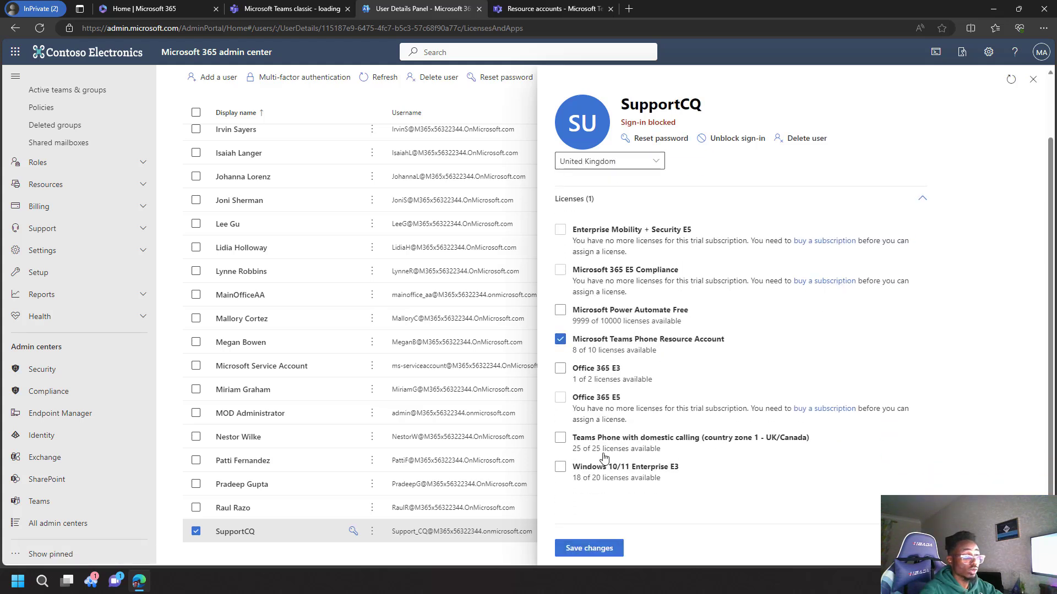
click(586, 547)
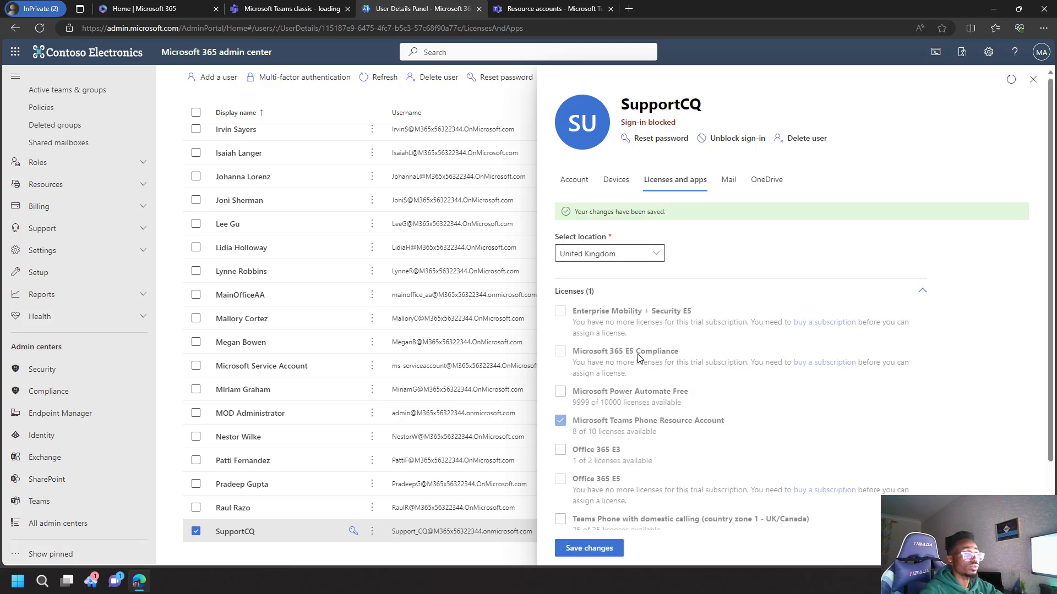
click(1032, 79)
Step: Refresh the active users list and assign the Microsoft Teams Phone Resource Account license to SaleCQ, saving the change
scroll(358, 462, down, 3)
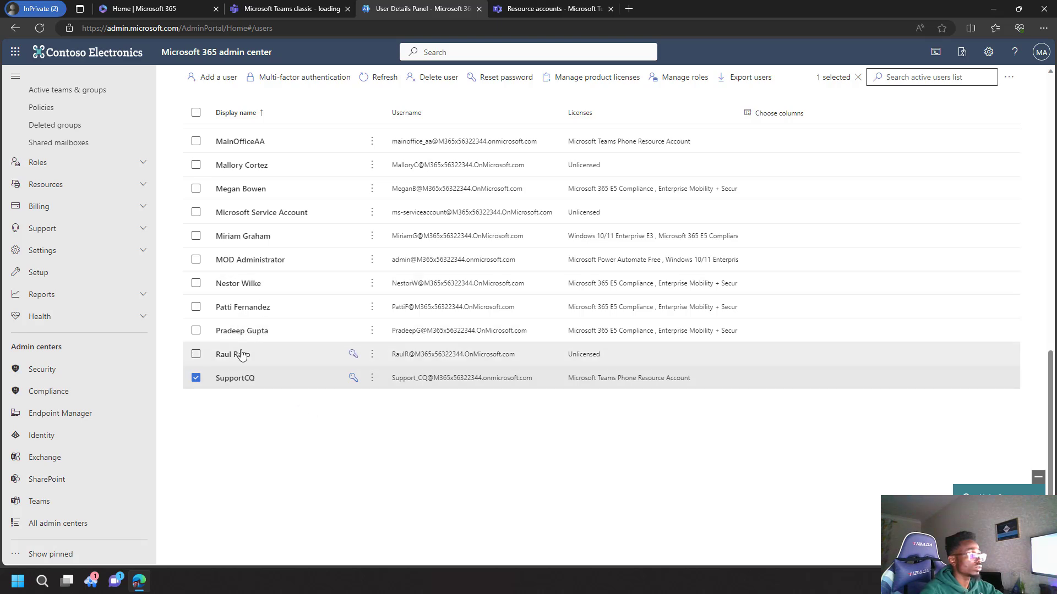
scroll(270, 335, up, 3)
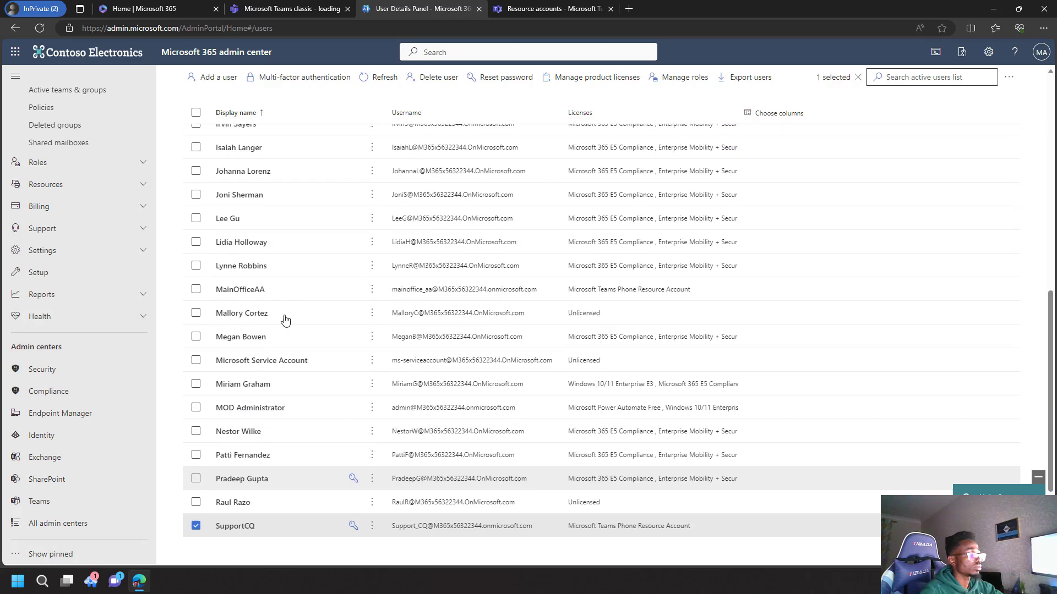
click(379, 76)
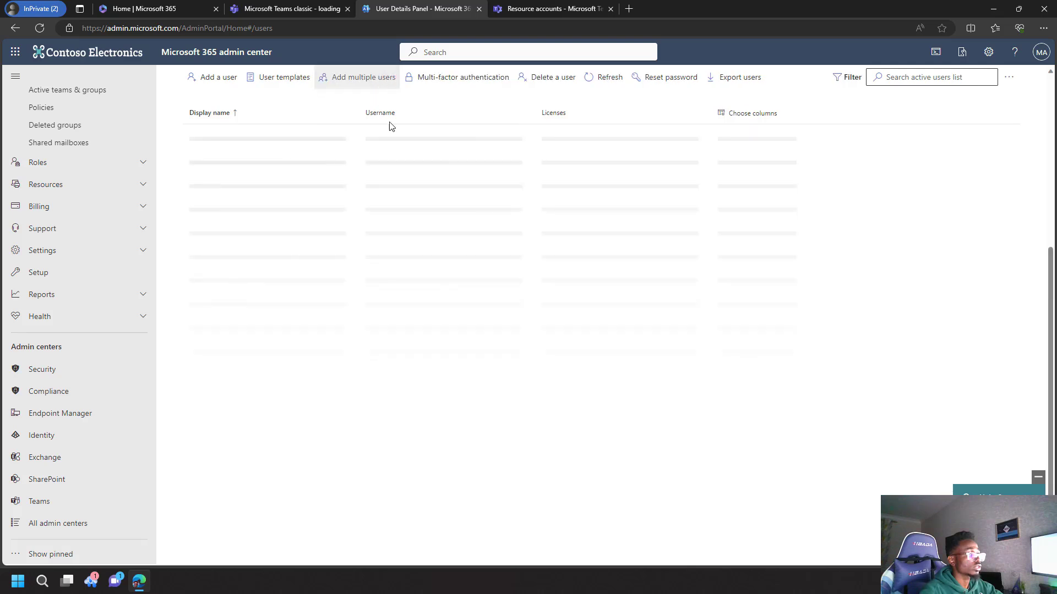
scroll(353, 308, down, 8)
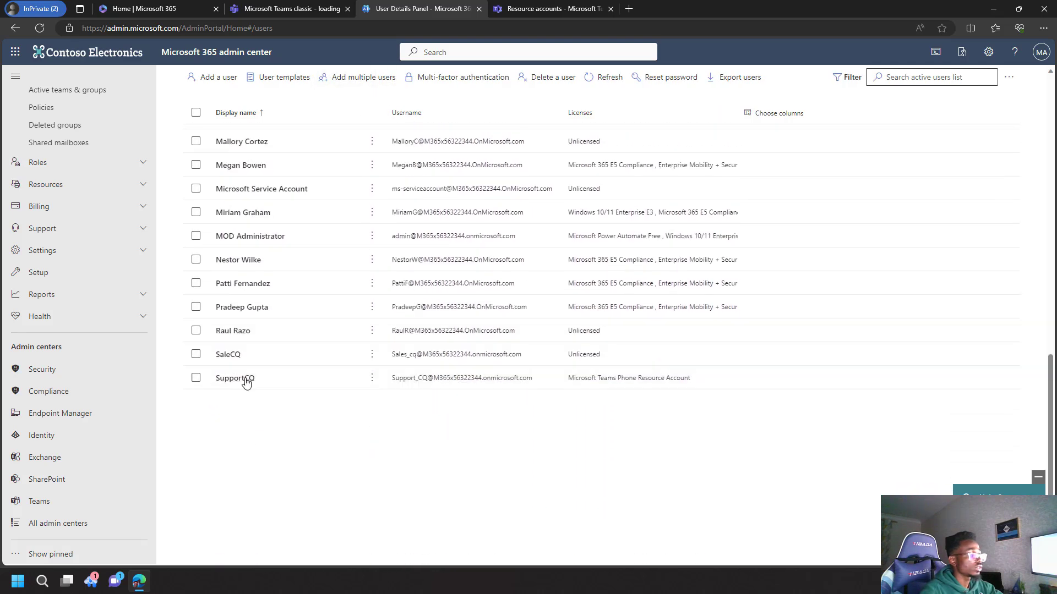
click(259, 356)
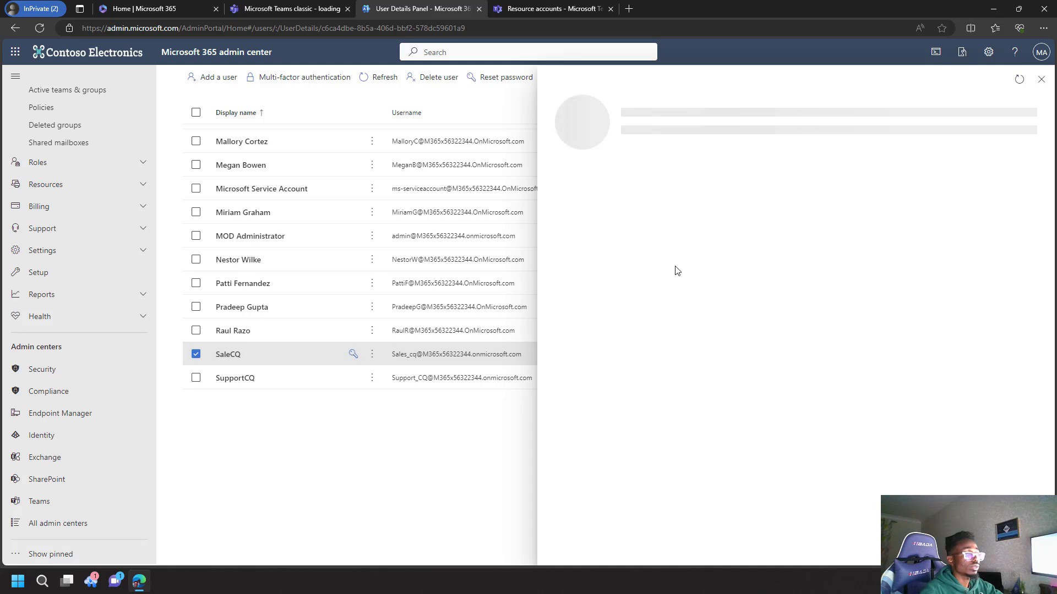
click(674, 181)
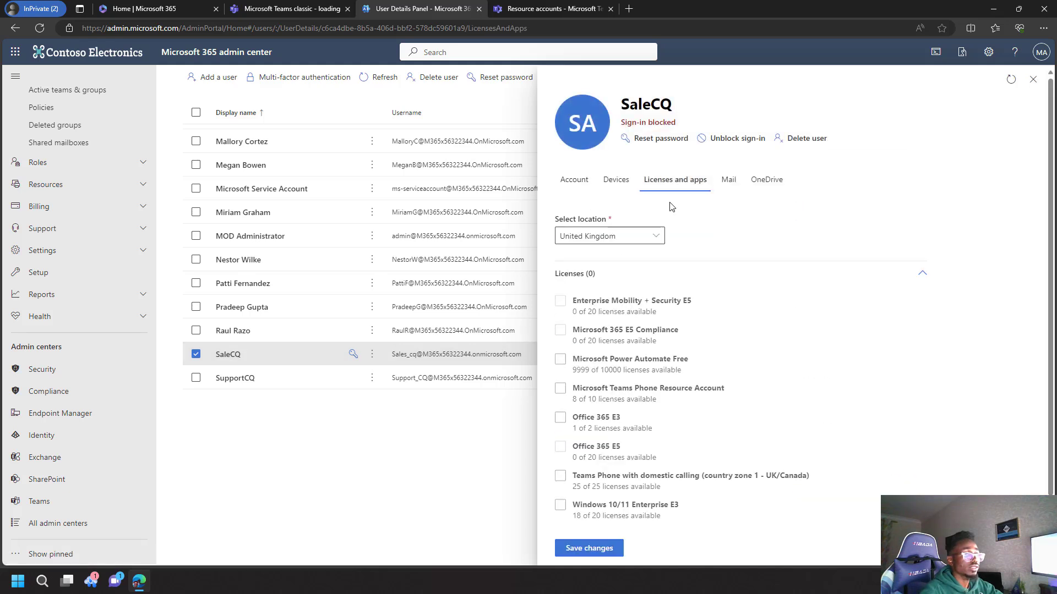
click(559, 414)
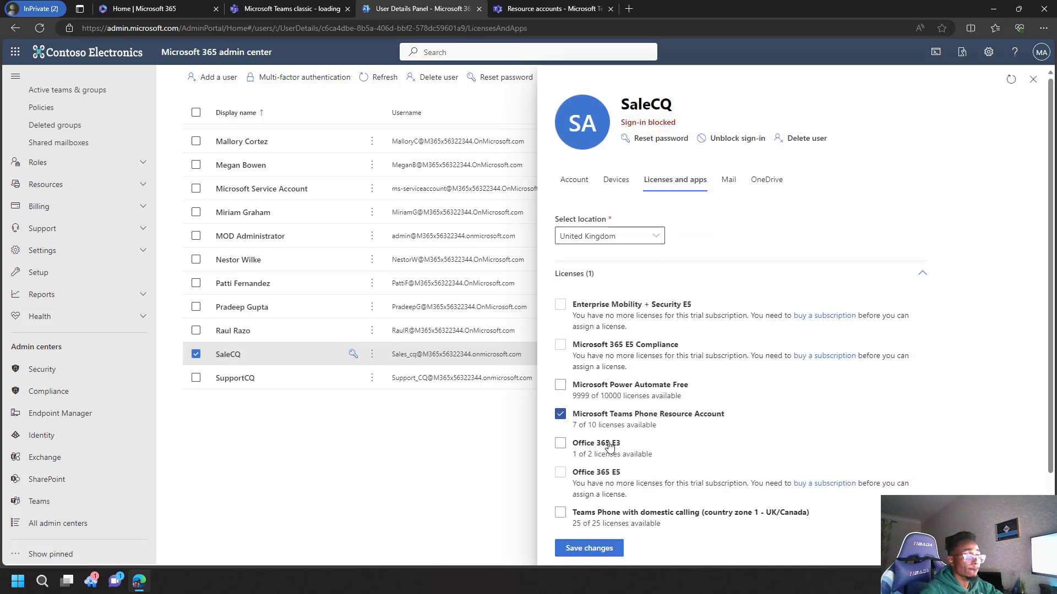
click(586, 549)
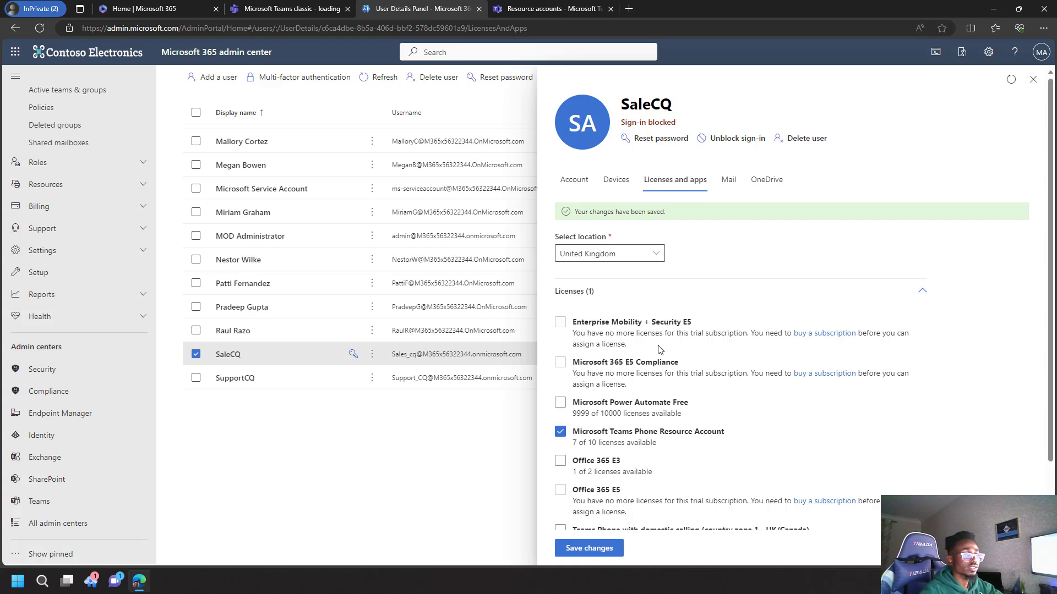
click(1032, 80)
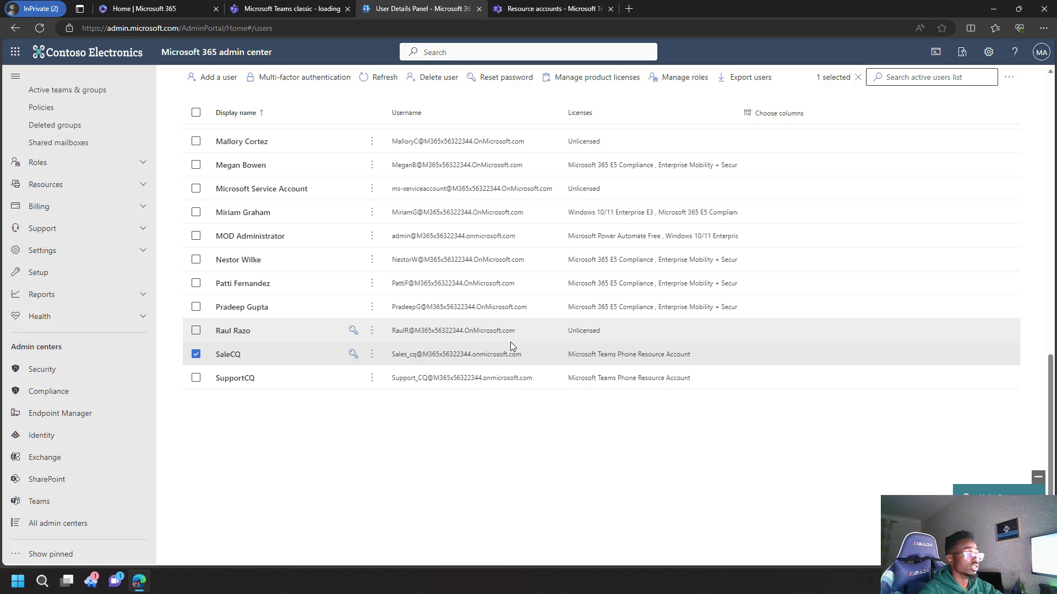
Step: Examine the active teams and groups, including the owners listed in the SOC Team's membership
scroll(93, 207, up, 1)
scroll(95, 187, up, 4)
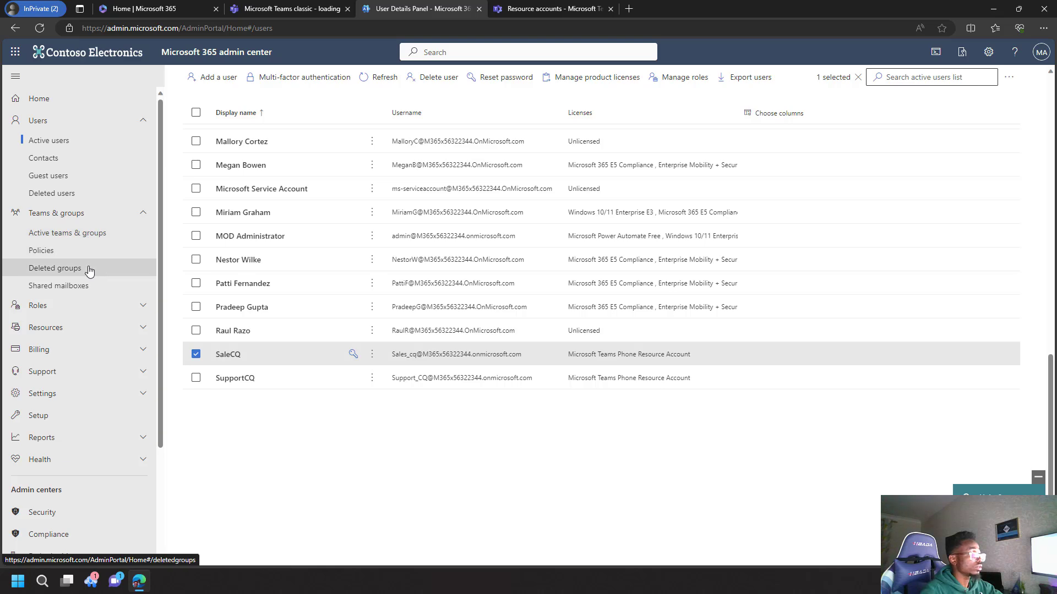
click(86, 236)
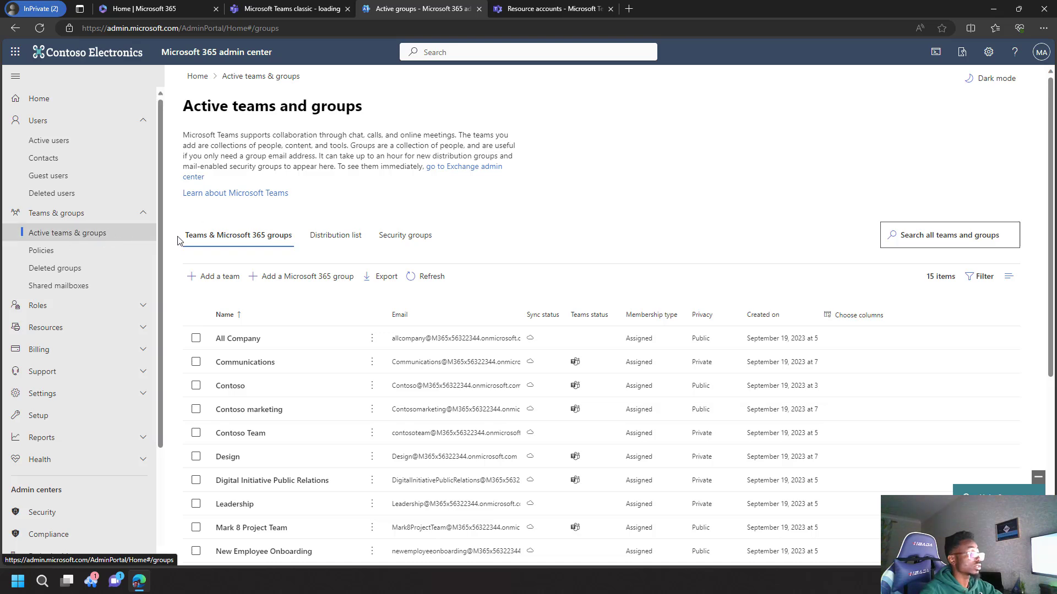
scroll(295, 312, down, 3)
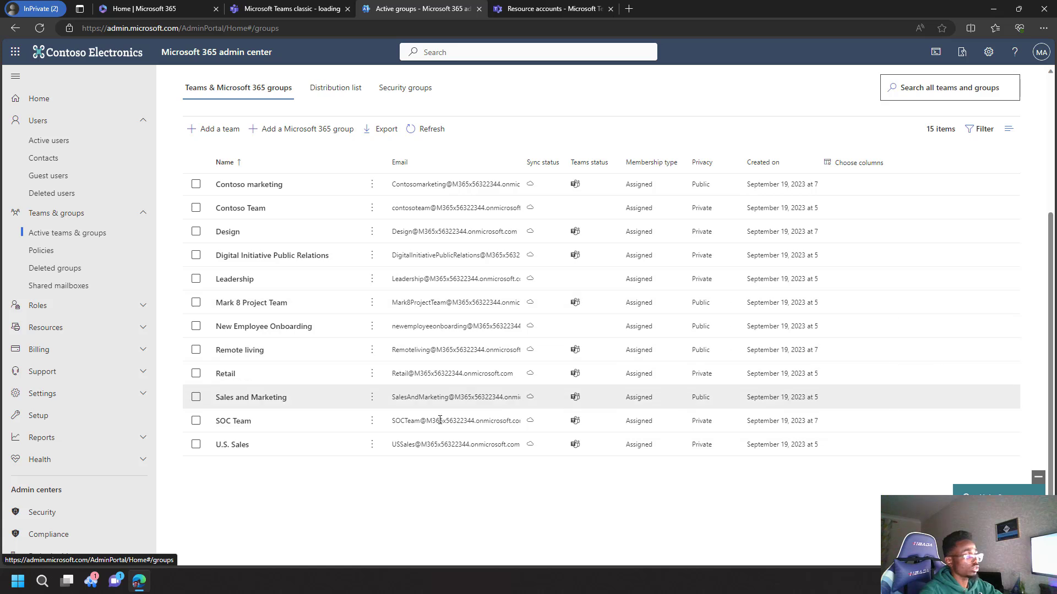
click(261, 426)
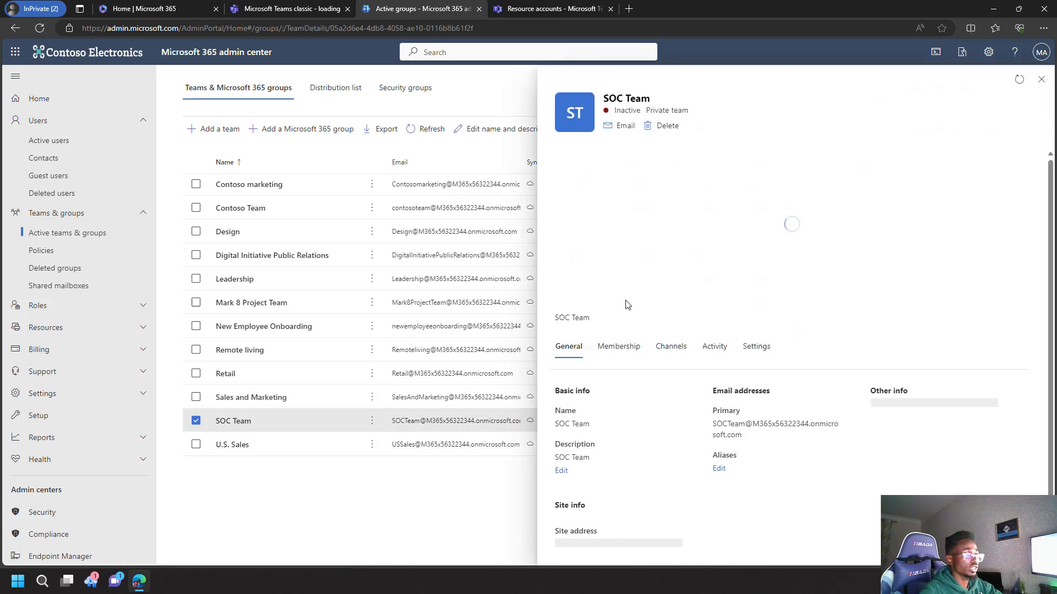
click(606, 199)
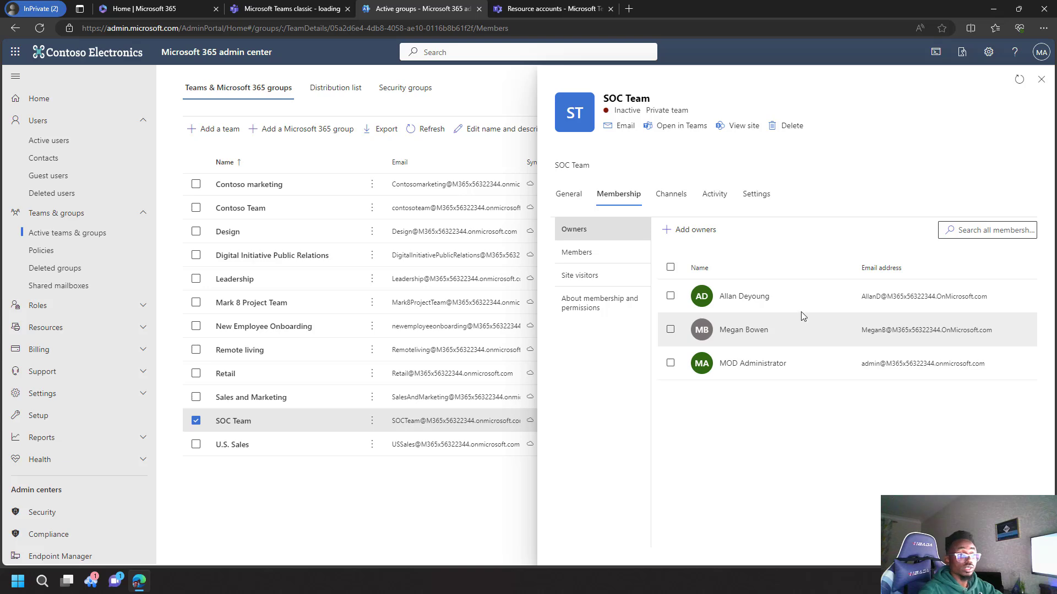
click(1041, 79)
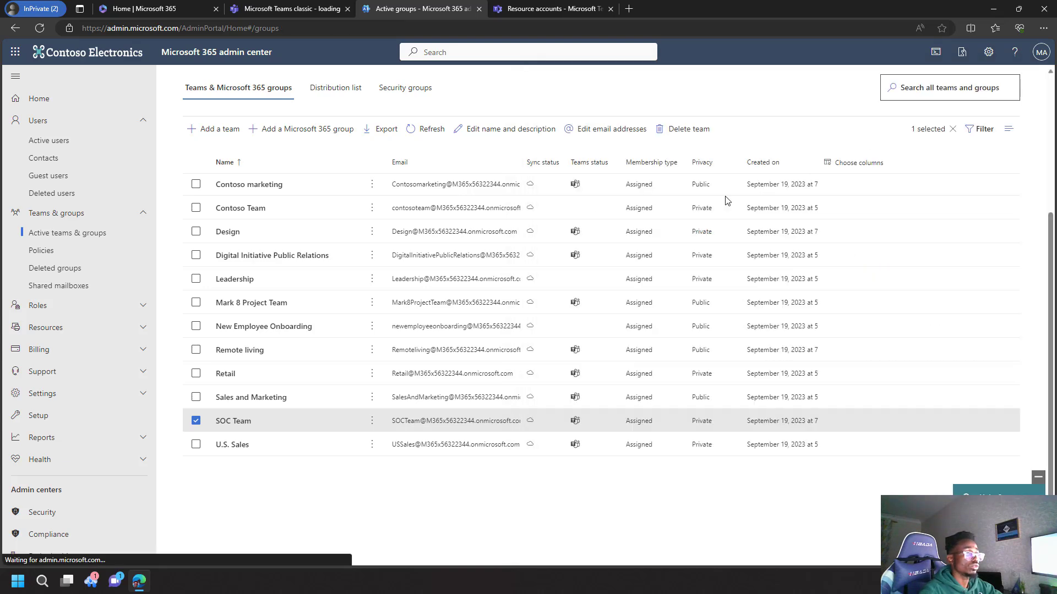
Step: Switch to the Microsoft Teams admin center and reload the resource accounts page to check the accounts' license status
click(534, 8)
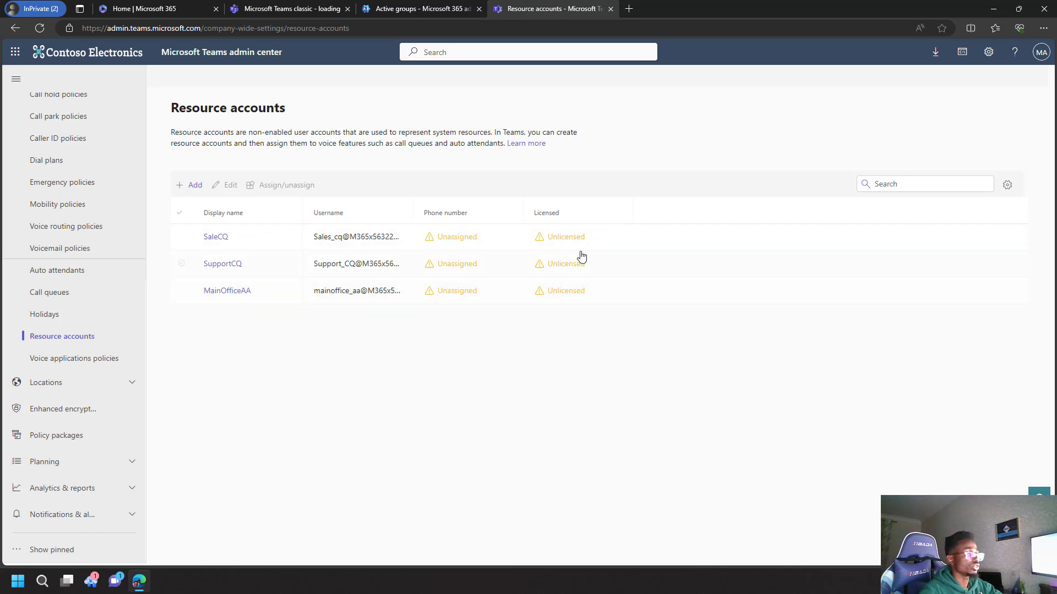
click(40, 28)
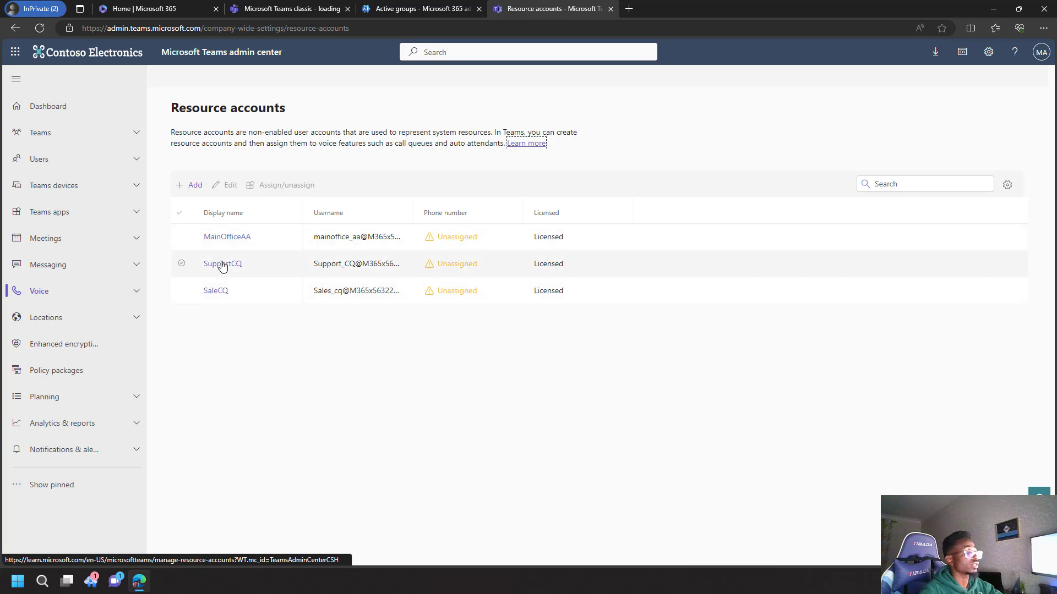
Step: Review the organization's phone numbers and their licensed usages, and check SupportCQ's license location in the Microsoft 365 admin center
click(63, 289)
click(73, 327)
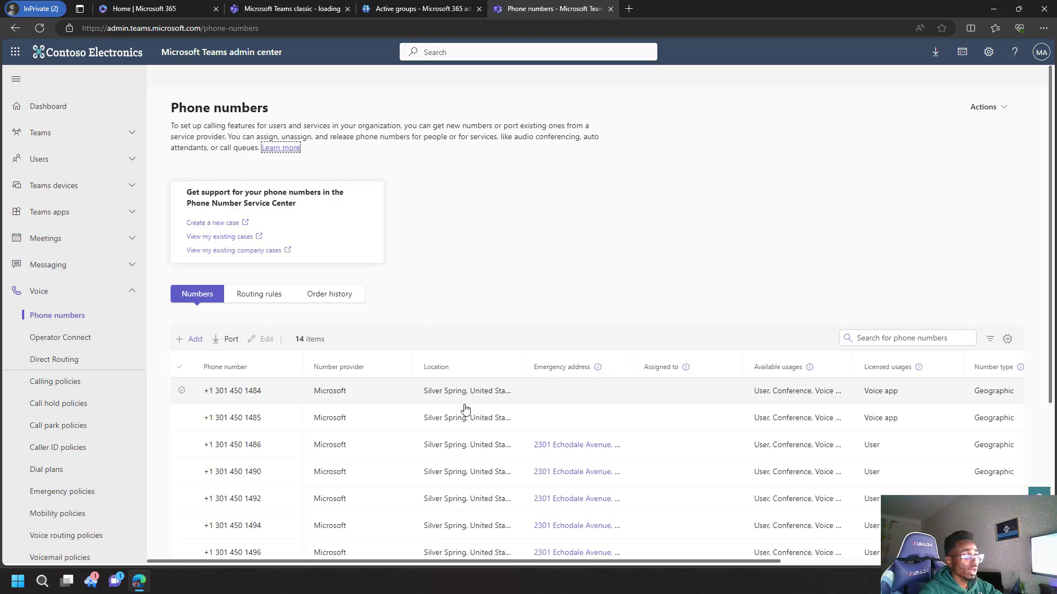
scroll(474, 424, down, 2)
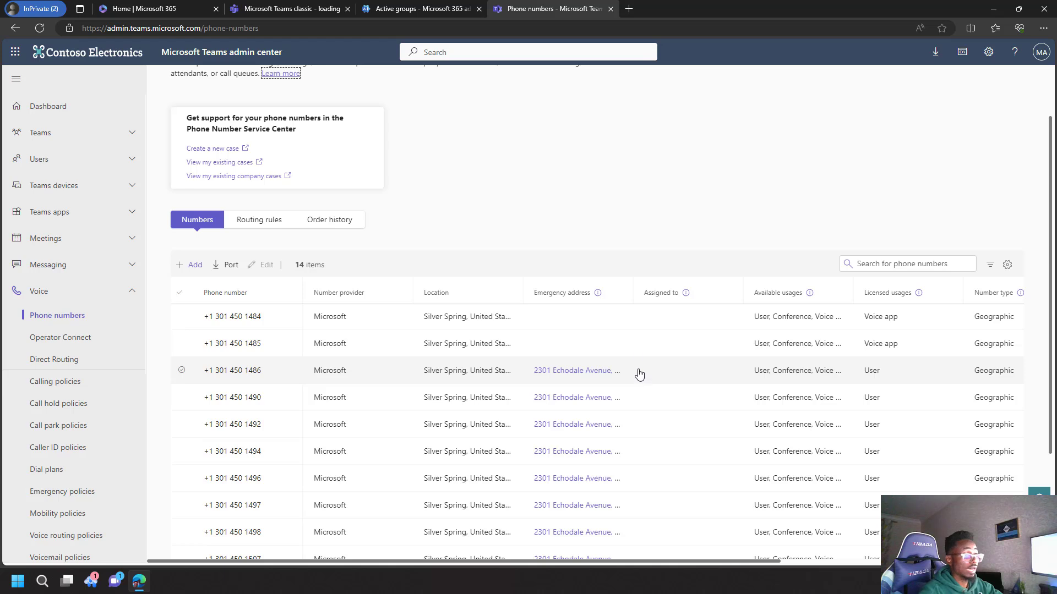
scroll(639, 374, down, 2)
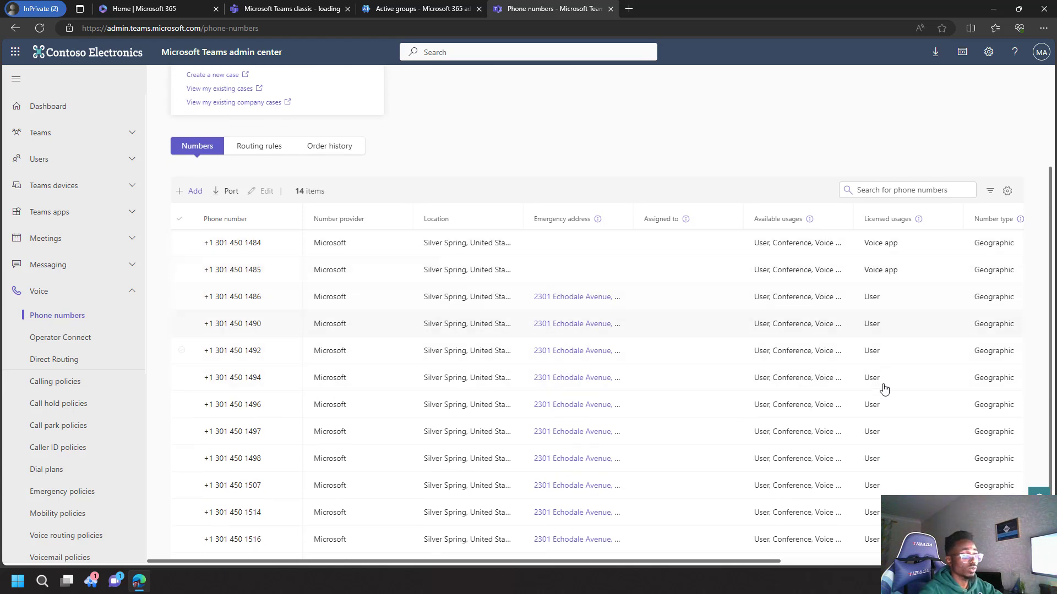
scroll(884, 389, down, 2)
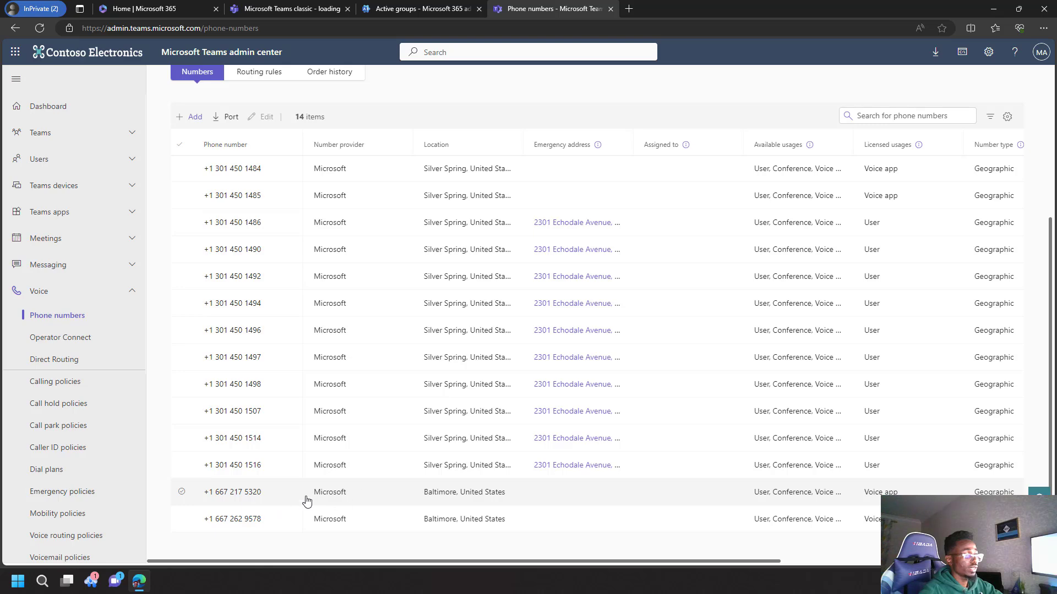
scroll(298, 503, up, 5)
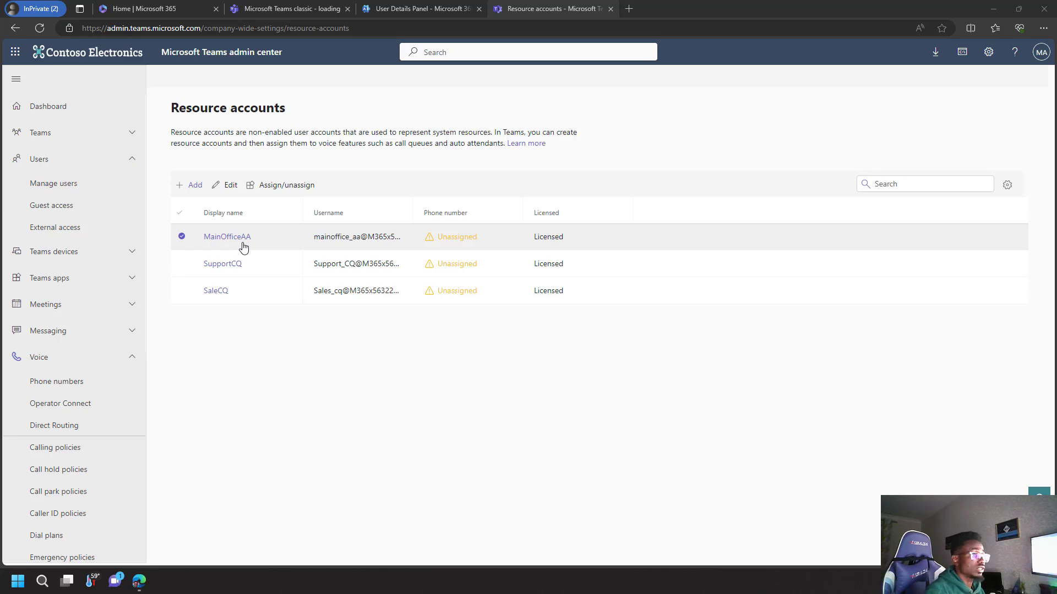
click(387, 7)
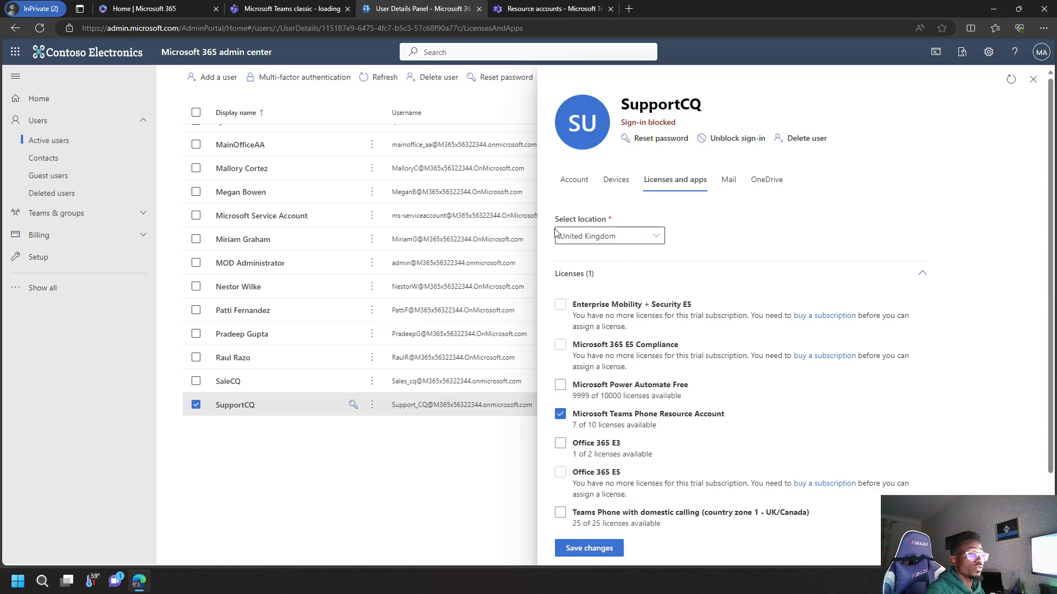
click(519, 7)
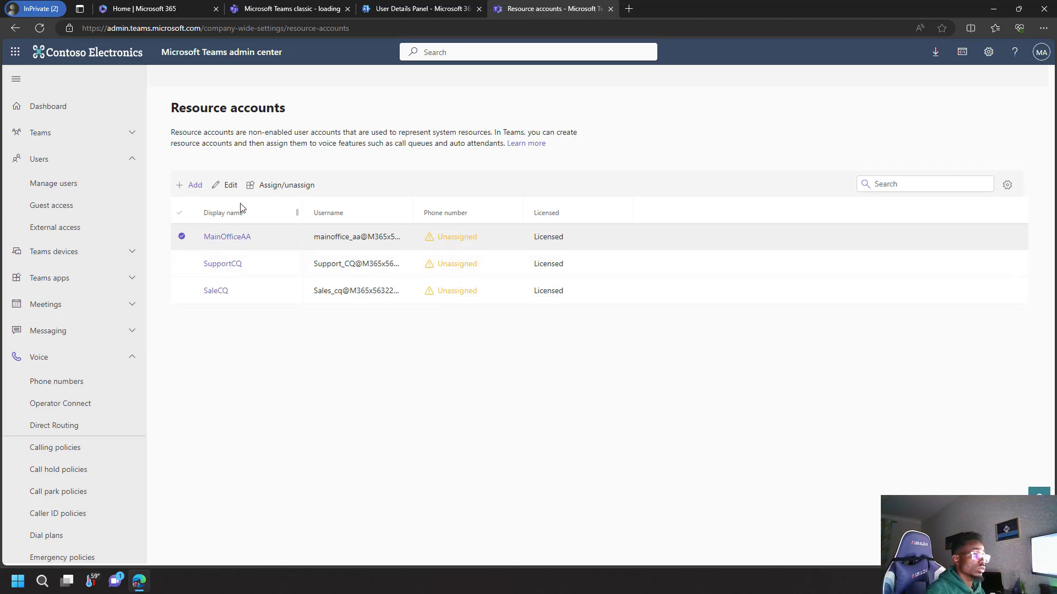
Step: Assign the first available Calling Plan phone number to the MainOfficeAA resource account, save the assignment and reload the resource accounts page
click(287, 186)
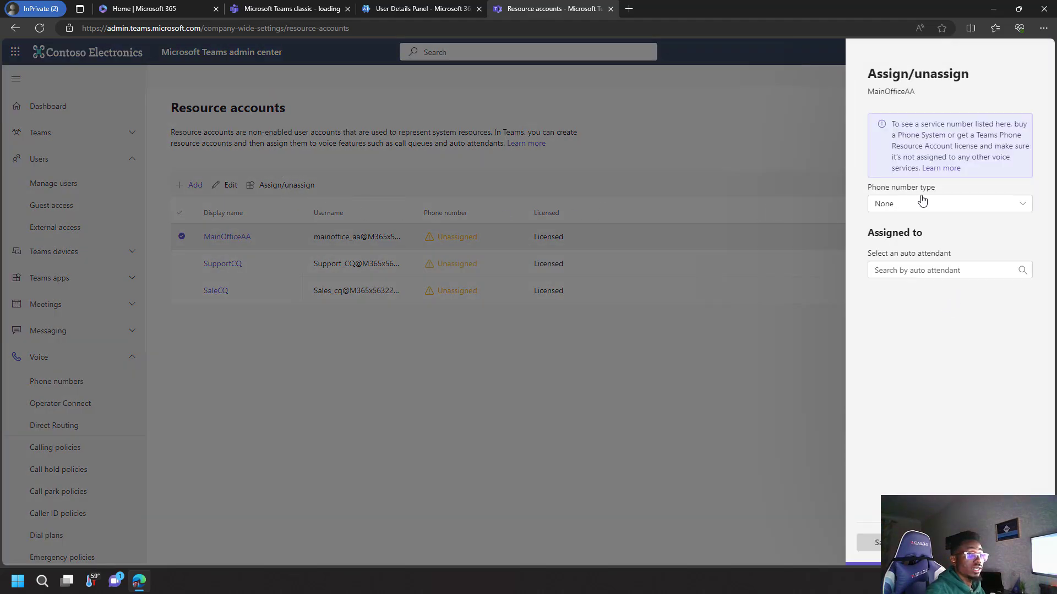
click(944, 205)
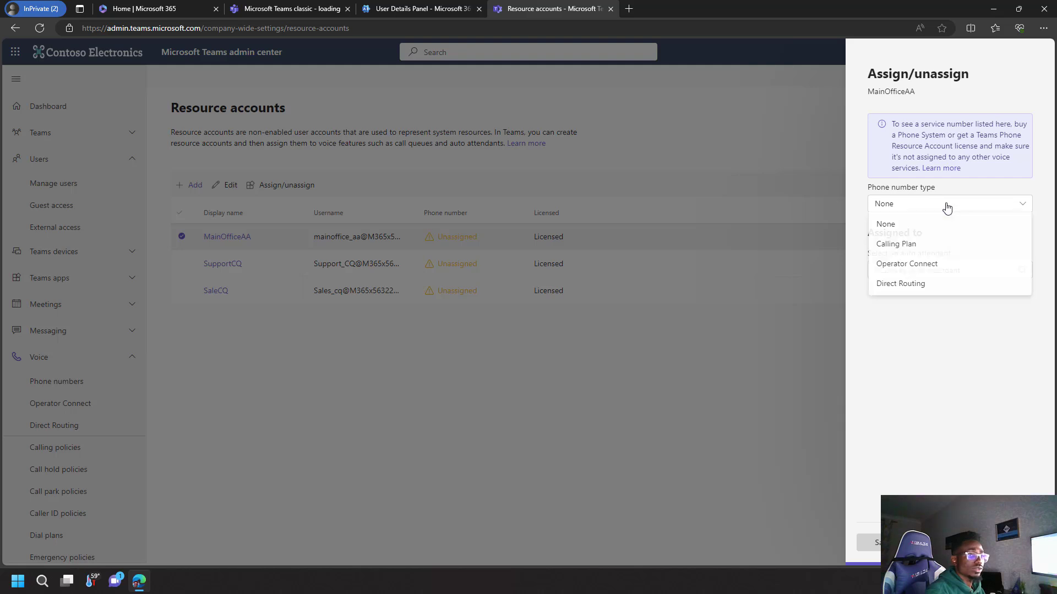
click(907, 244)
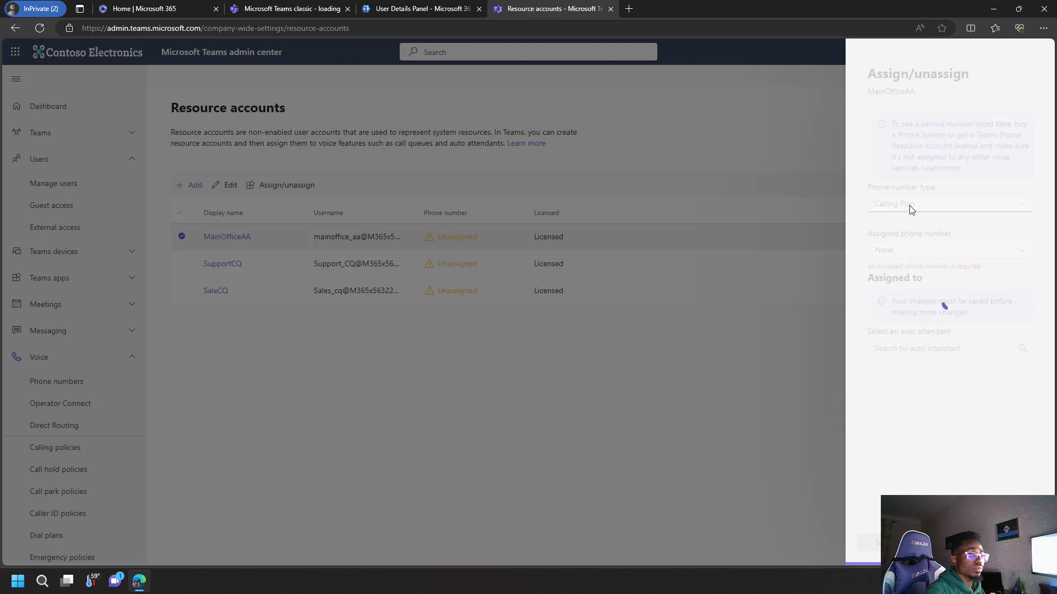
click(905, 251)
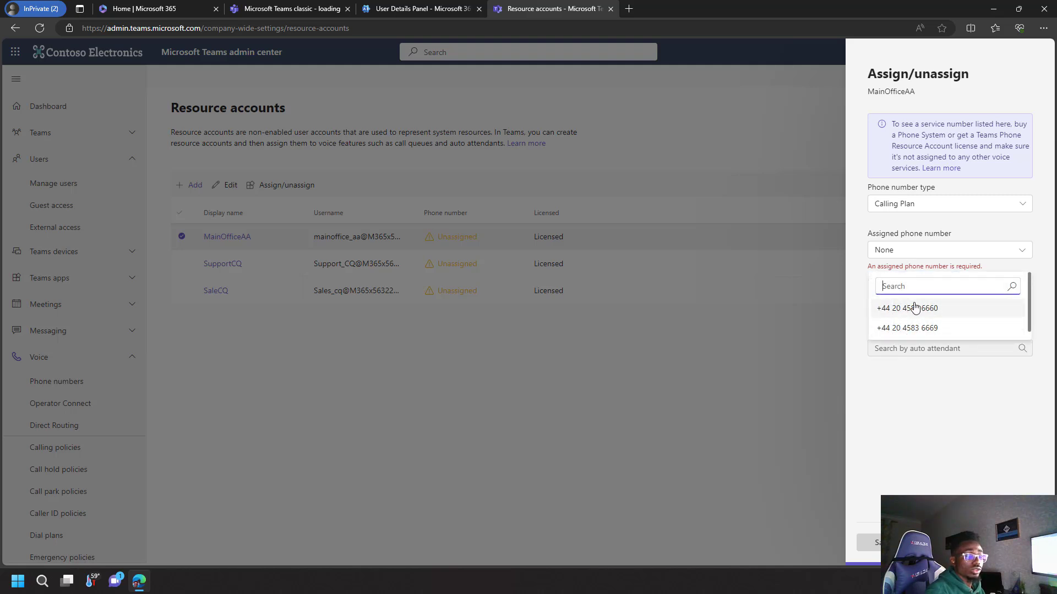
click(914, 310)
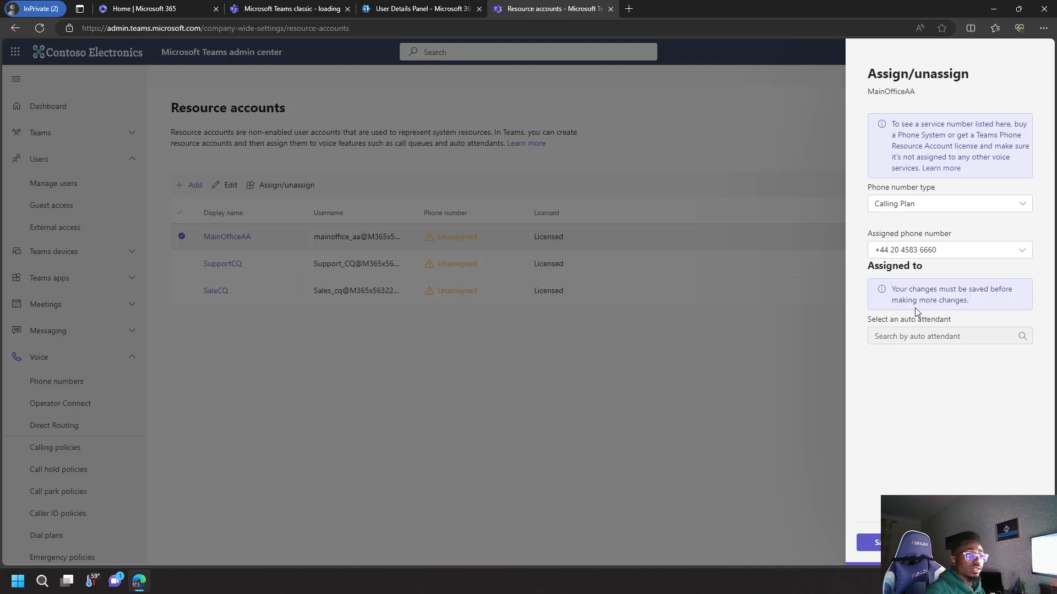
click(870, 542)
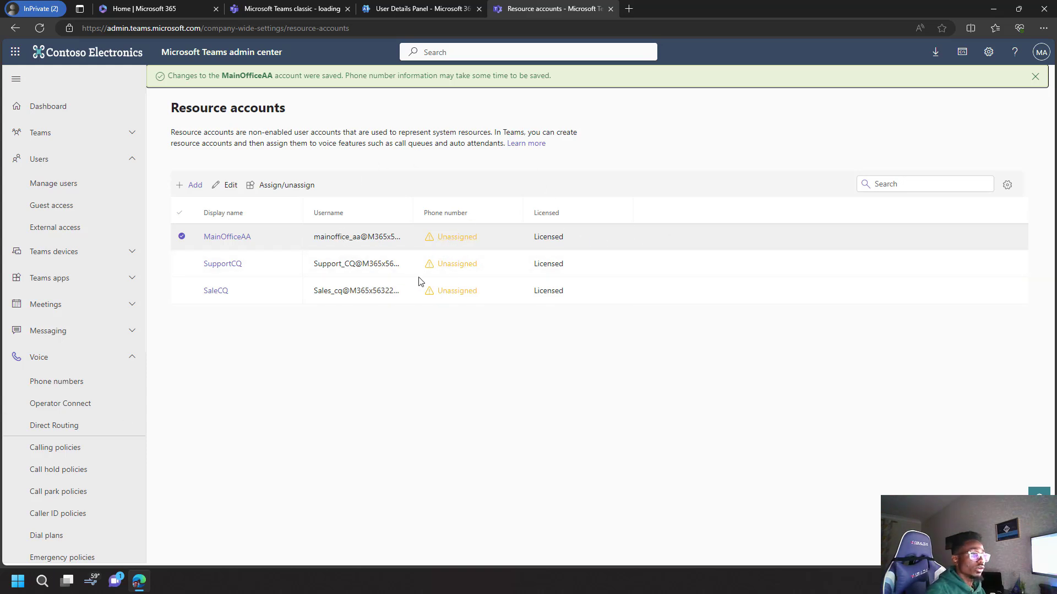
click(47, 63)
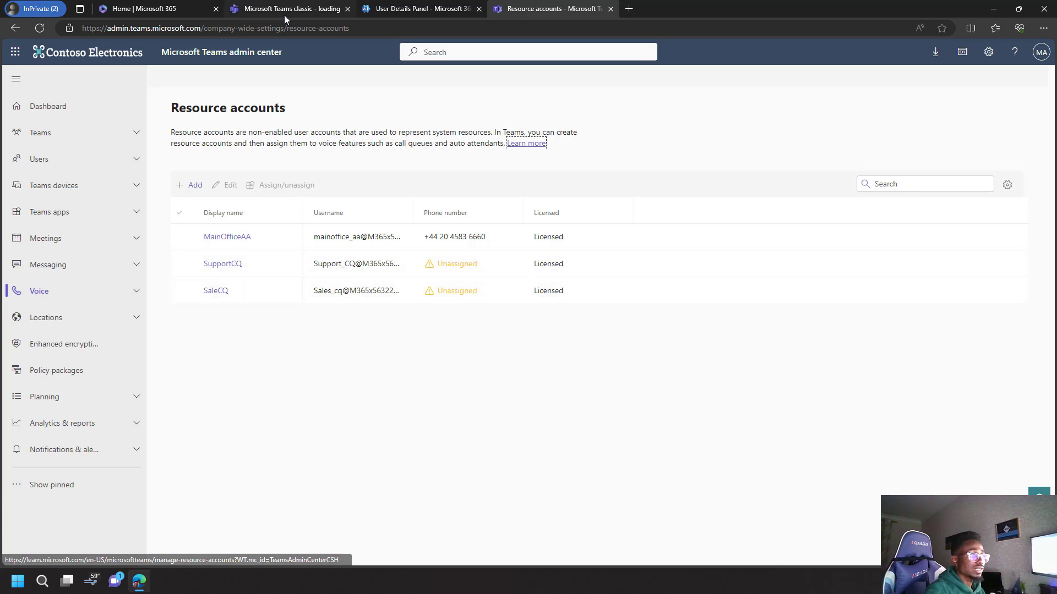
mouse_move(401, 9)
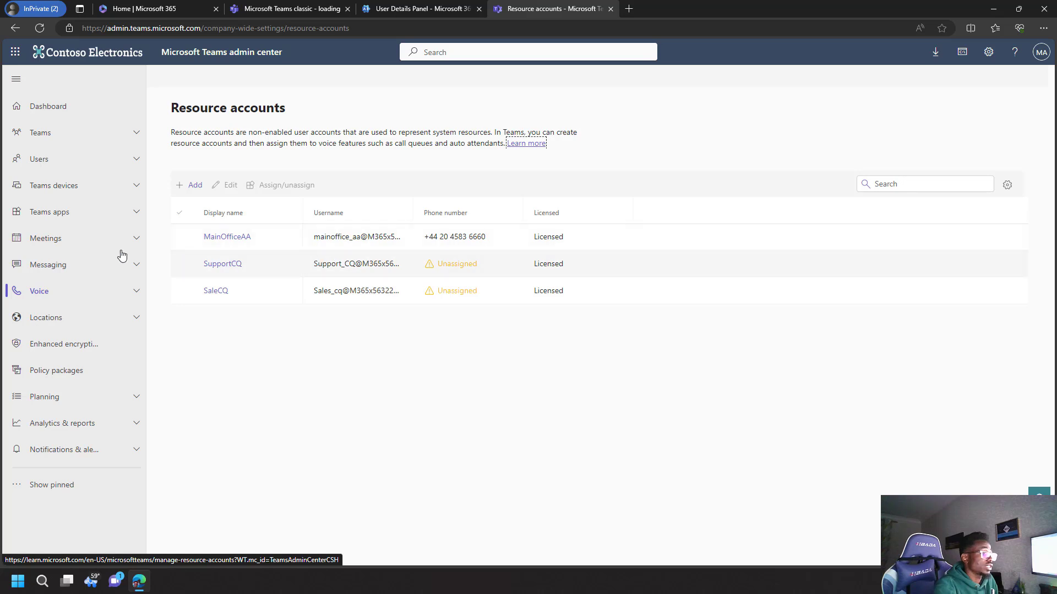
Step: Start a new holiday in the voice settings and name it Xmas Break
click(70, 292)
scroll(83, 271, down, 3)
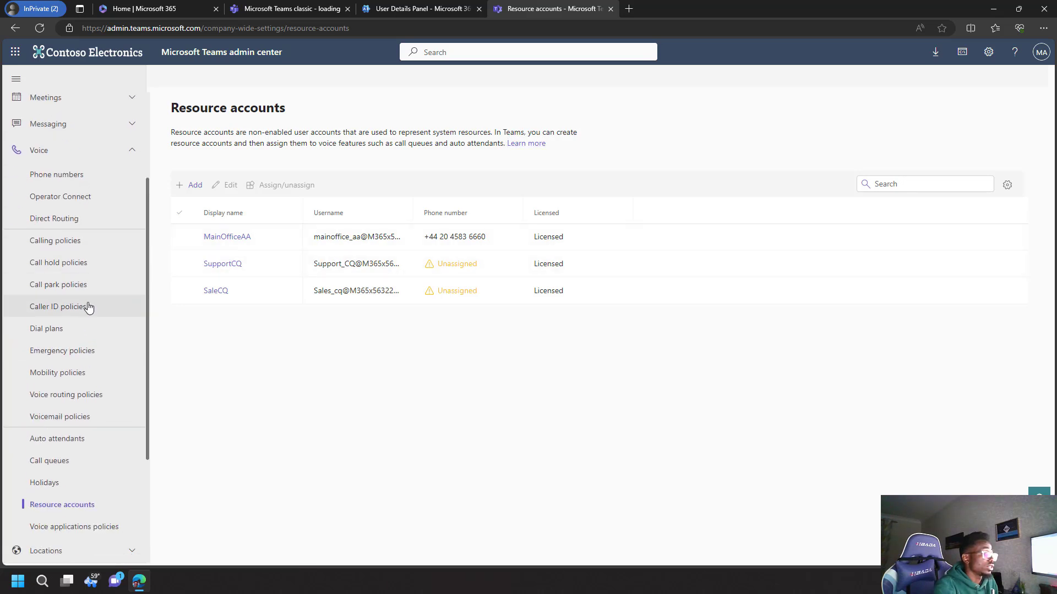
click(52, 464)
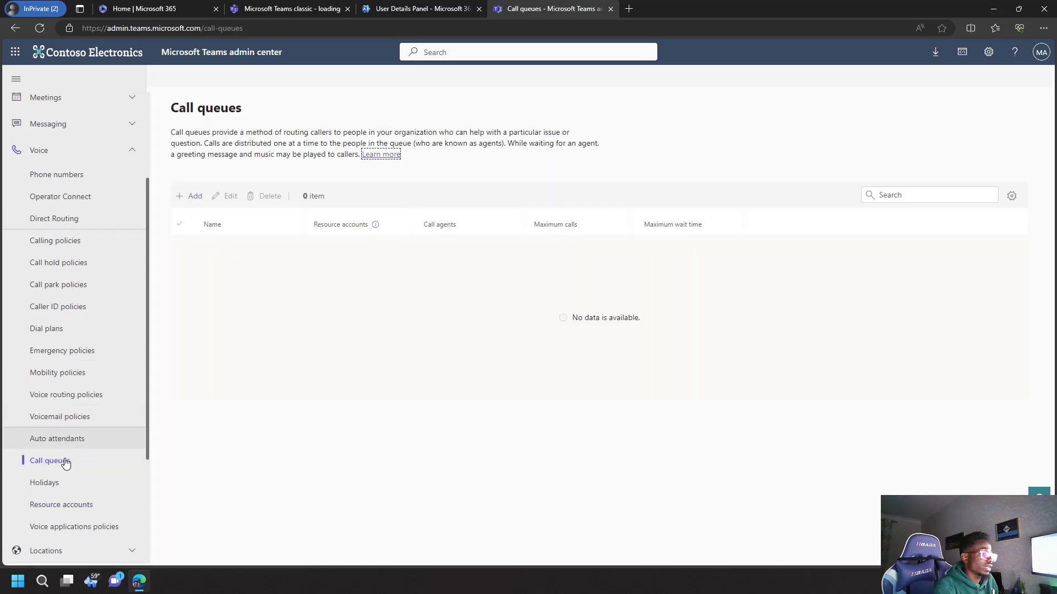
click(60, 484)
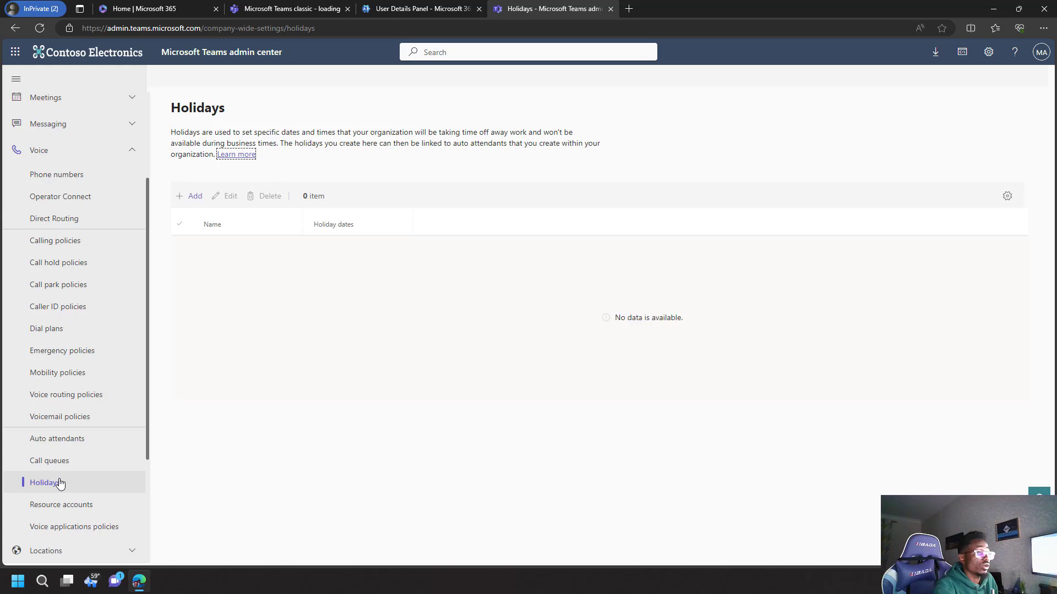
click(197, 197)
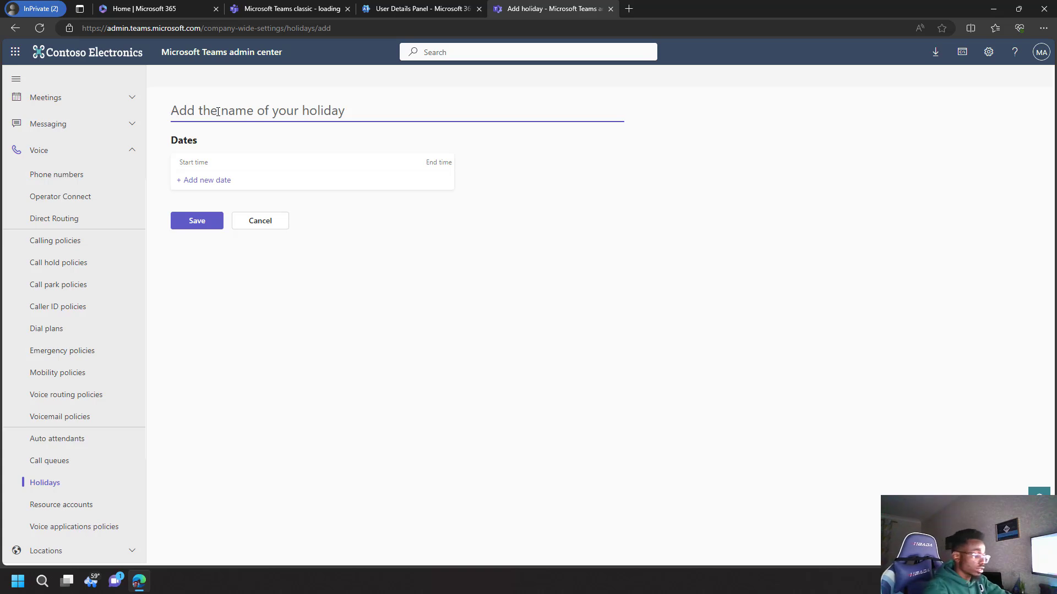
text(Xmas B)
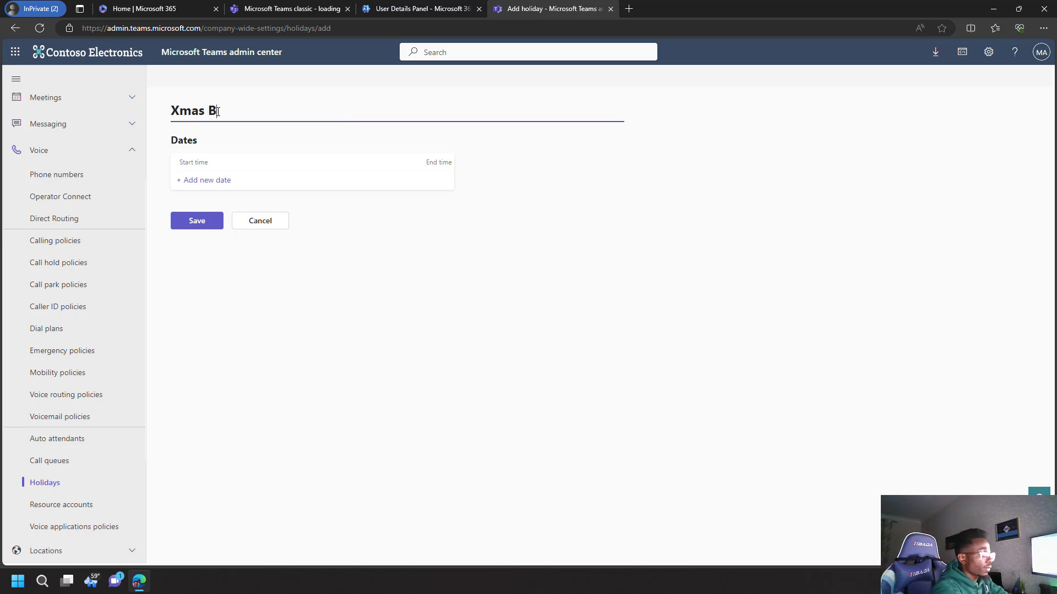
text(reak)
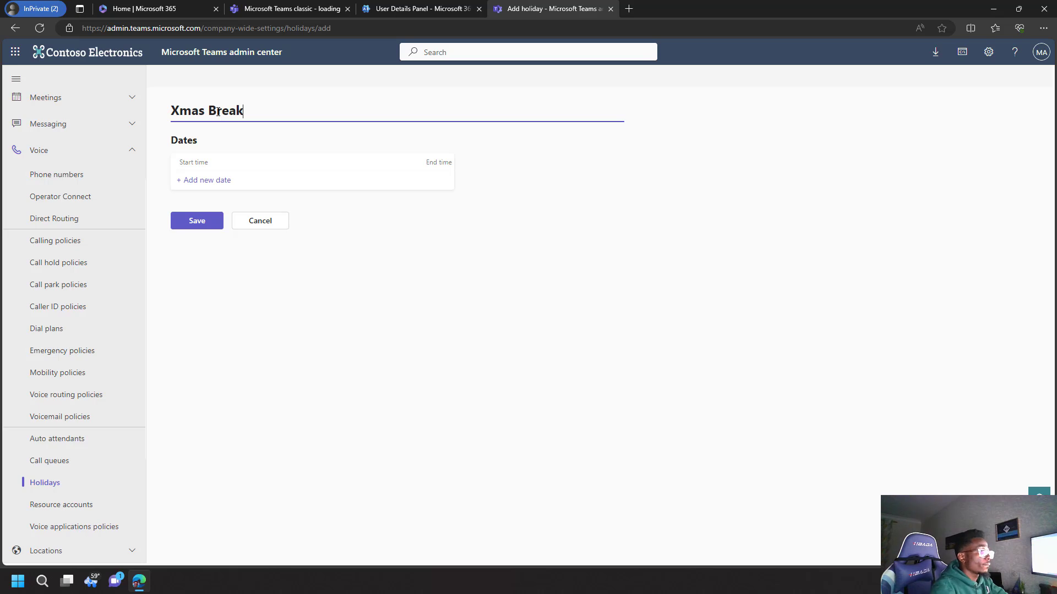
Step: Add a date range to the Xmas Break holiday with 12/25/2023 as its start date
click(214, 181)
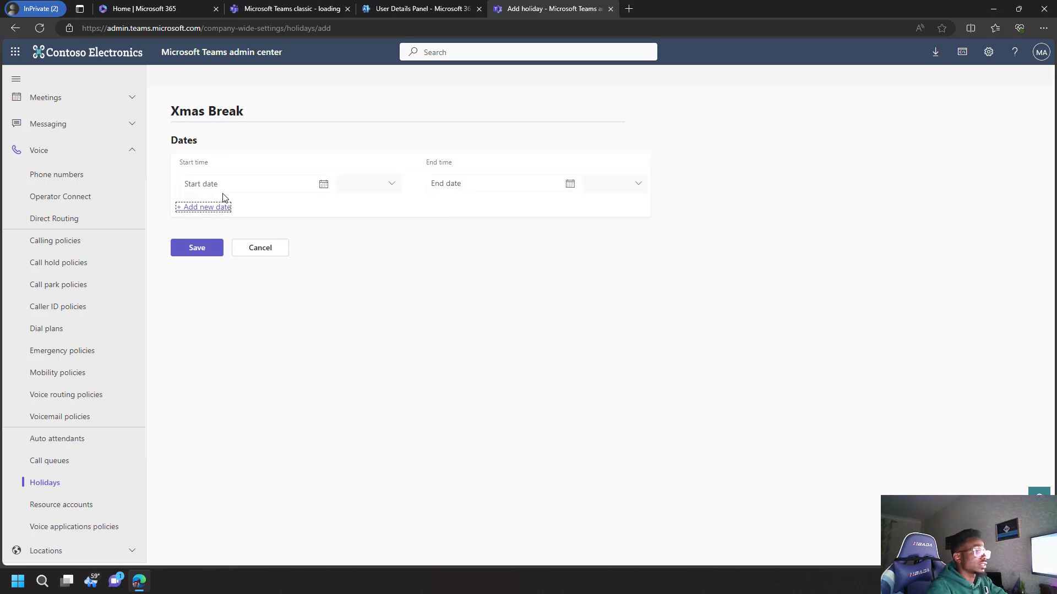
click(323, 184)
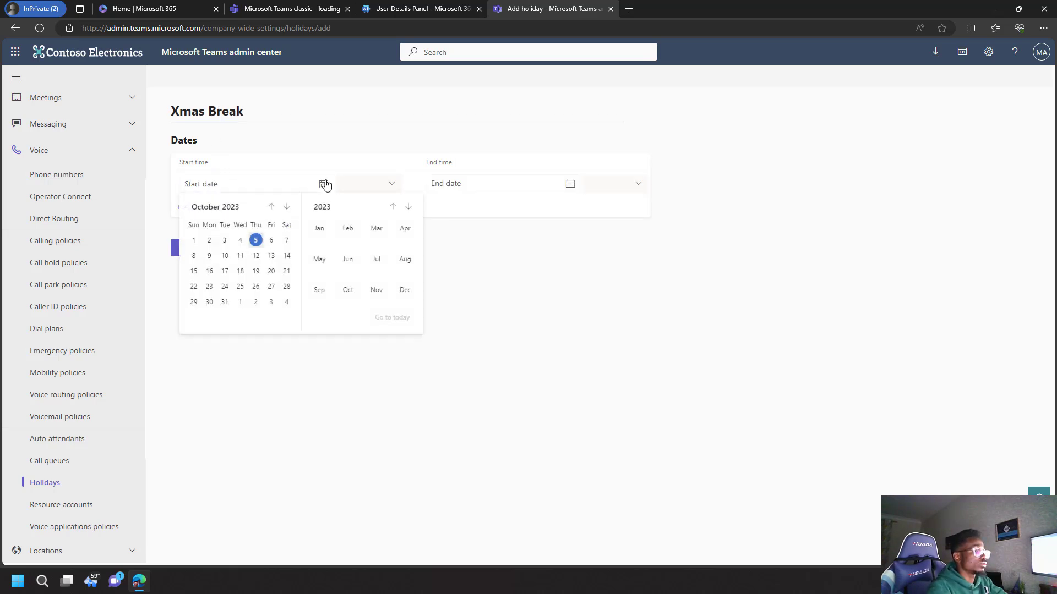
click(287, 207)
click(288, 207)
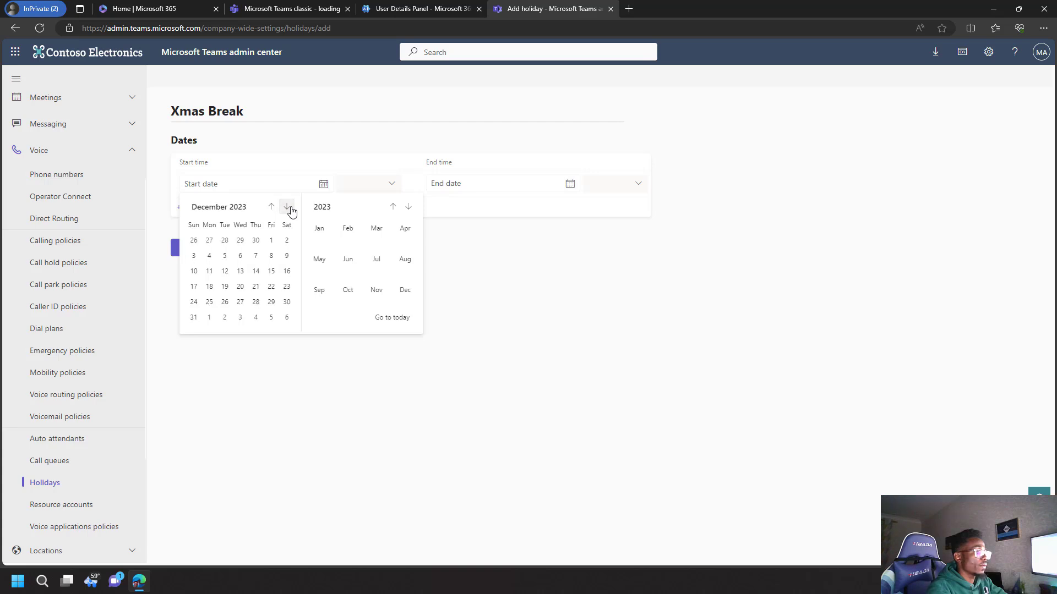
click(208, 302)
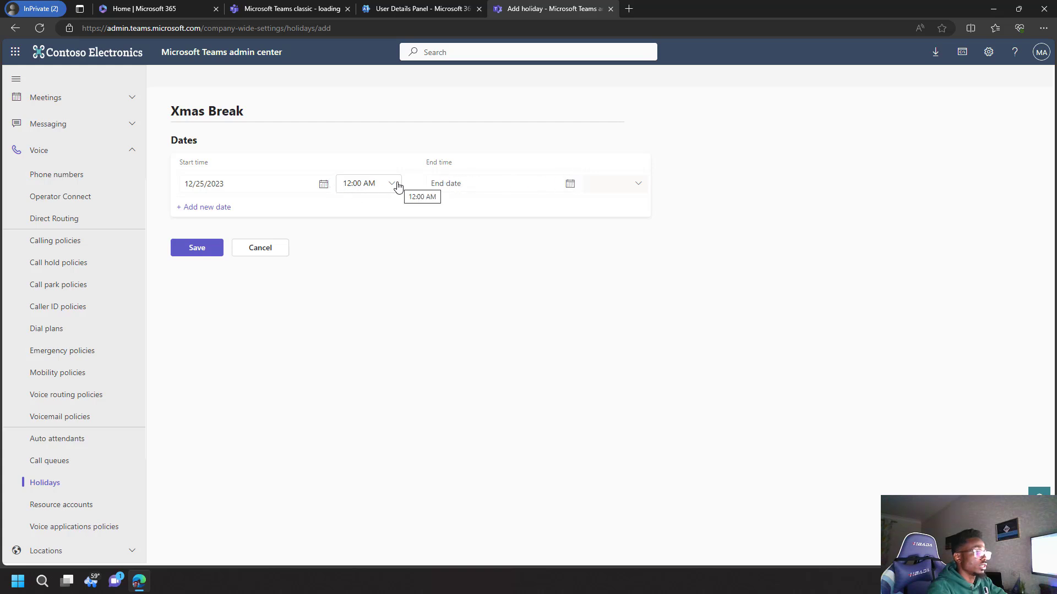
Step: Set the holiday's end to 10/26/2023 at 11:45 PM and try to save it
click(570, 185)
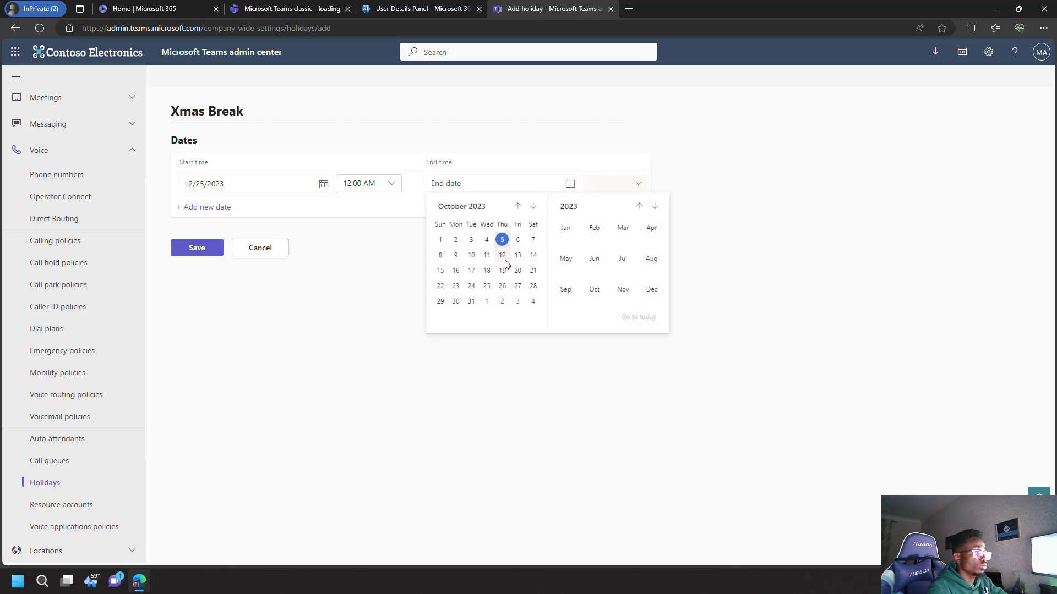
click(502, 286)
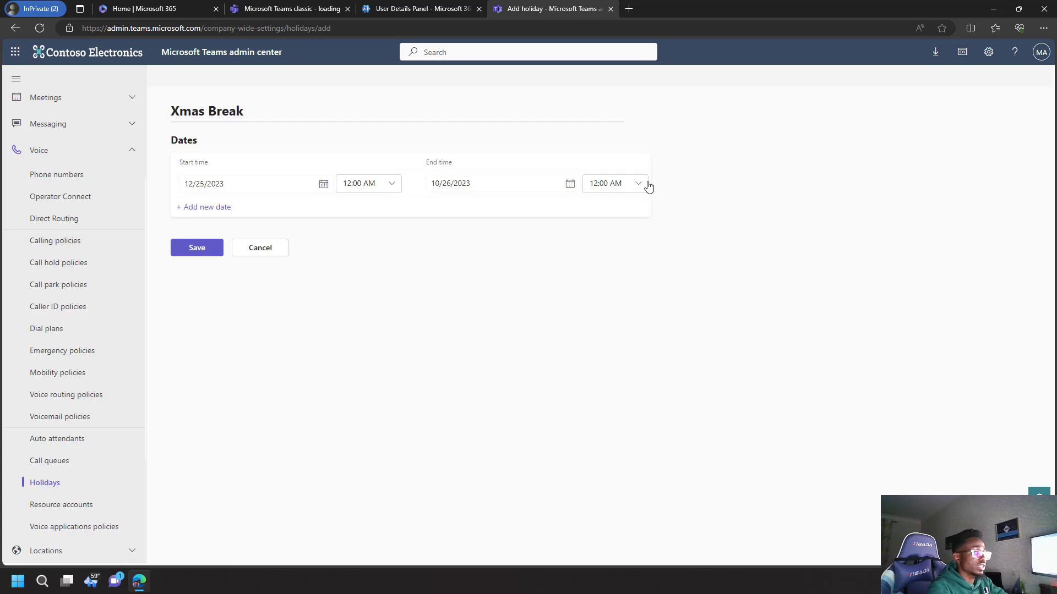
click(640, 186)
drag(710, 134, 721, 548)
click(673, 550)
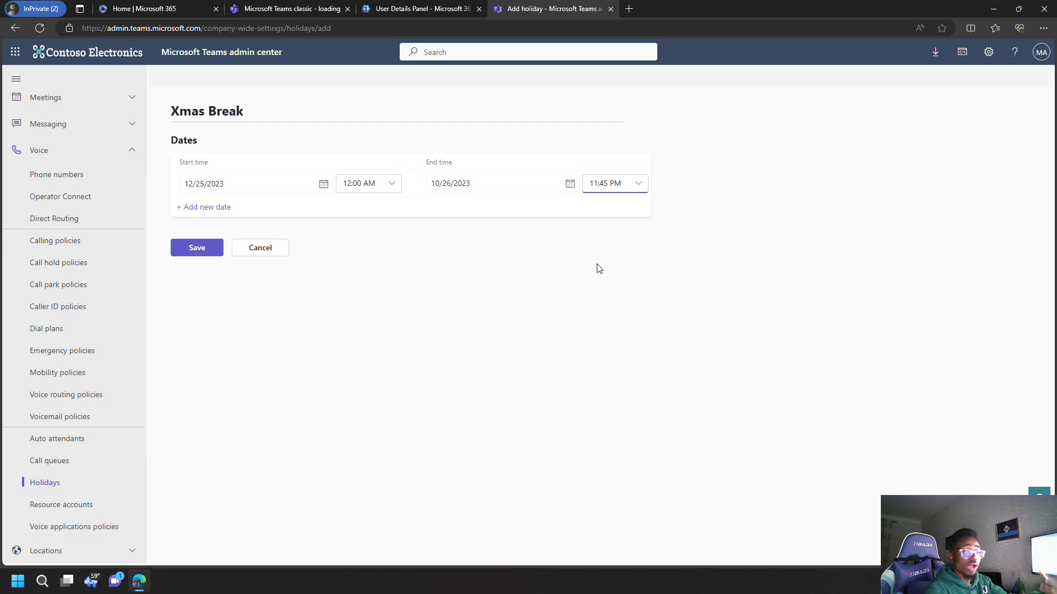
click(197, 251)
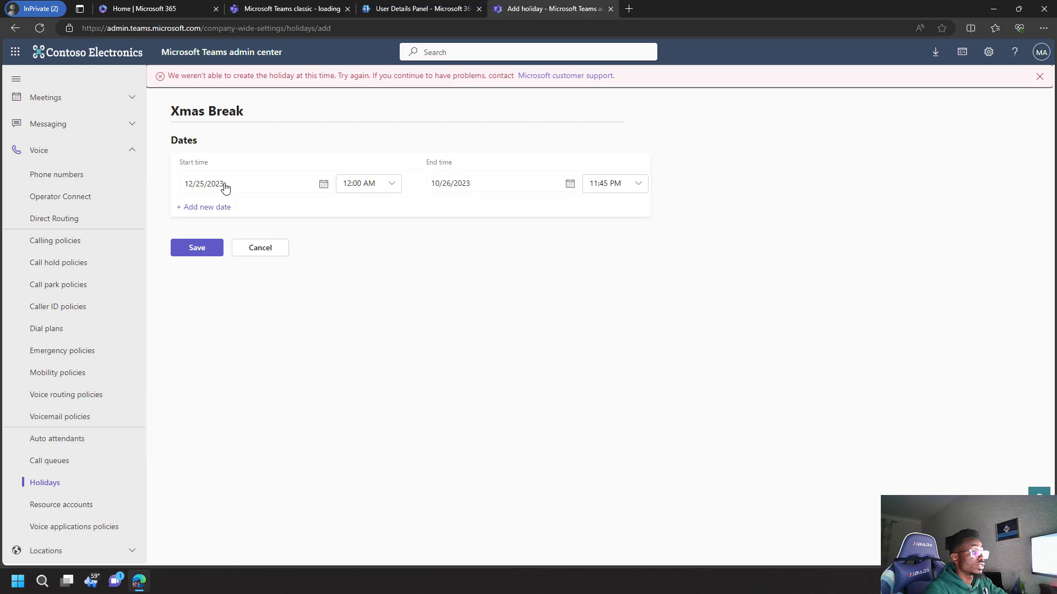
Step: Set the Xmas Break end date to 12/26/2023 and save the holiday
click(569, 185)
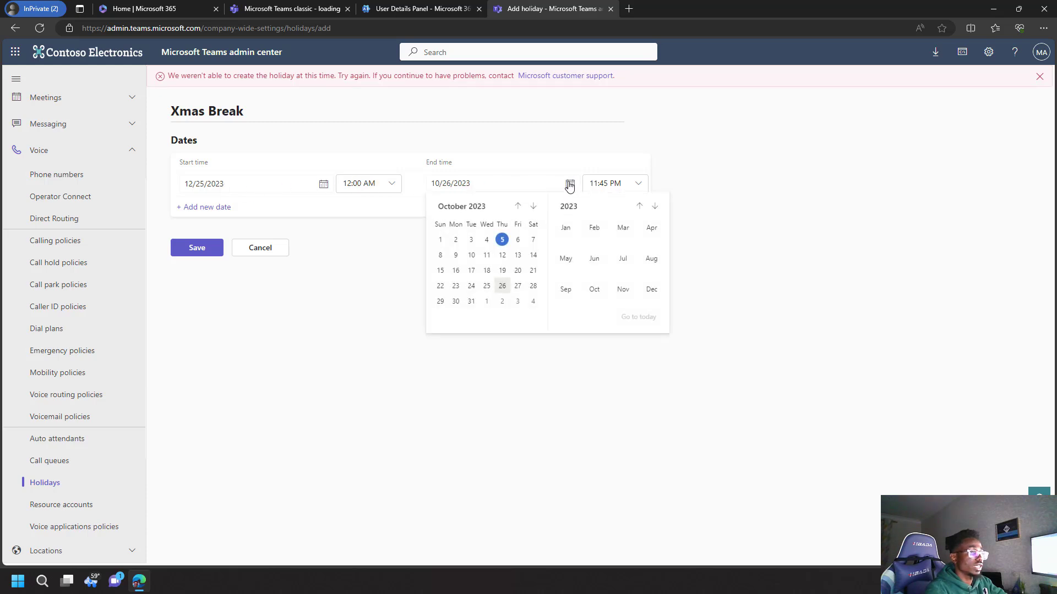
click(534, 207)
click(534, 207)
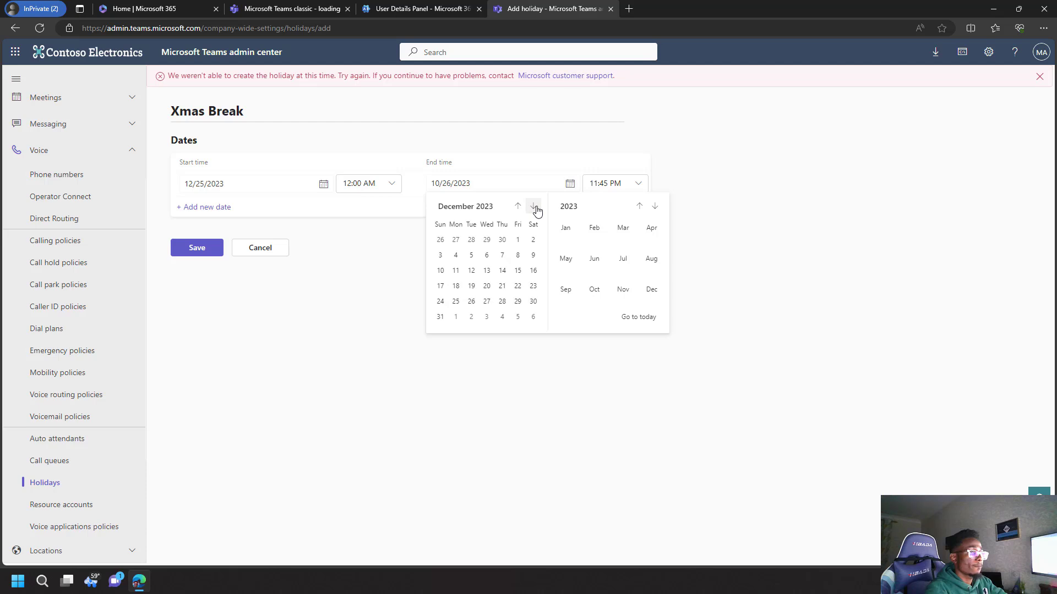
click(472, 302)
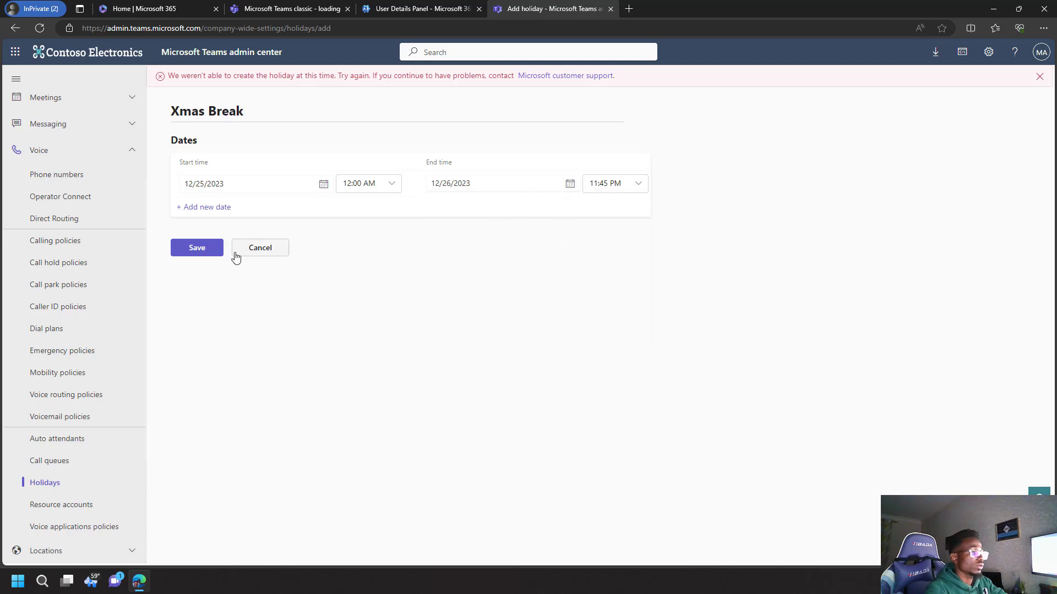
click(206, 251)
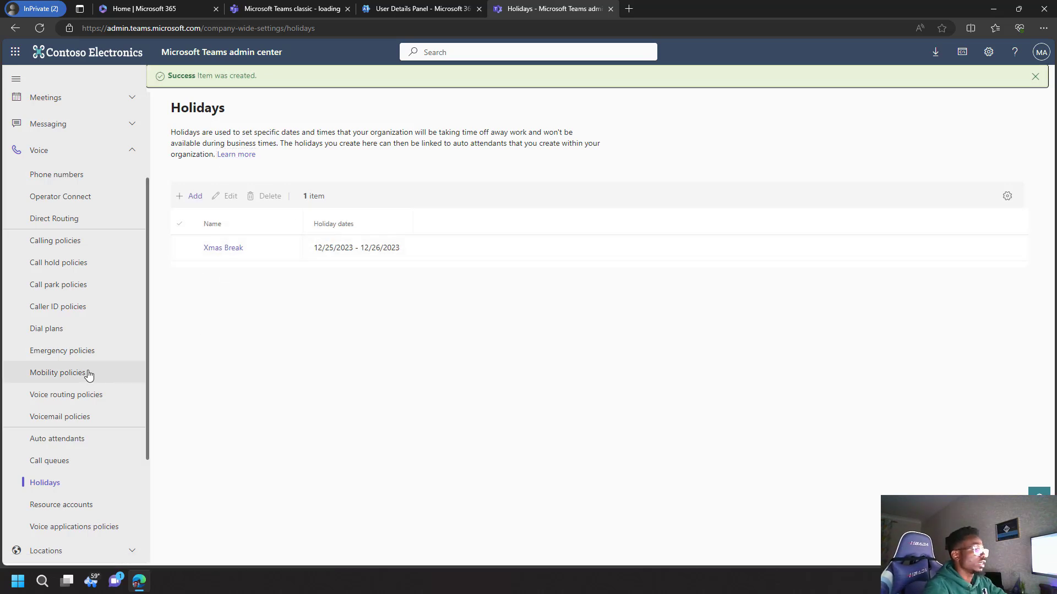
Step: Start a new call queue in the voice settings and name it Support CQ
click(55, 461)
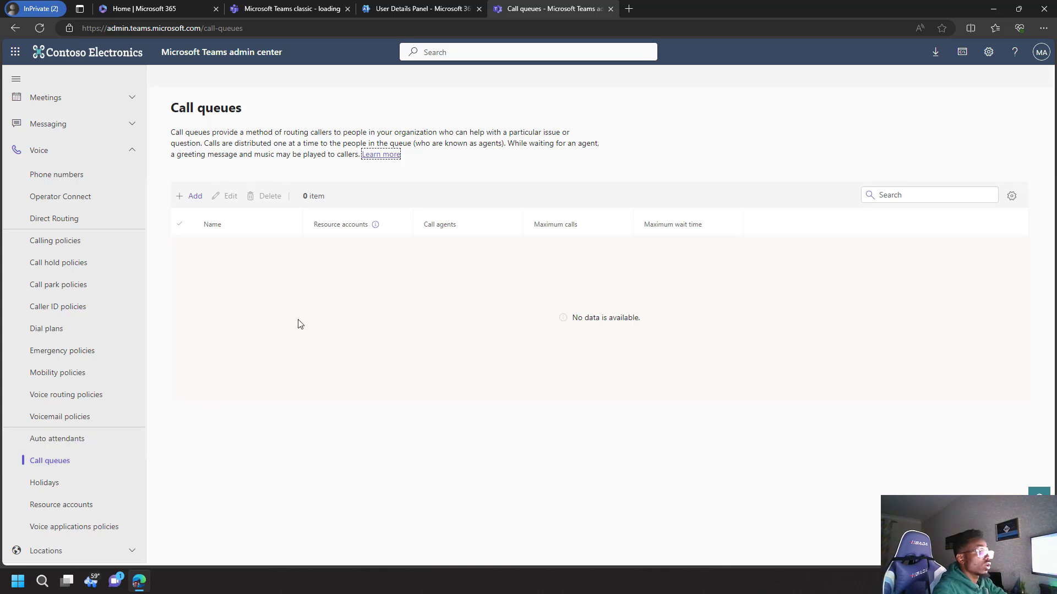
click(197, 196)
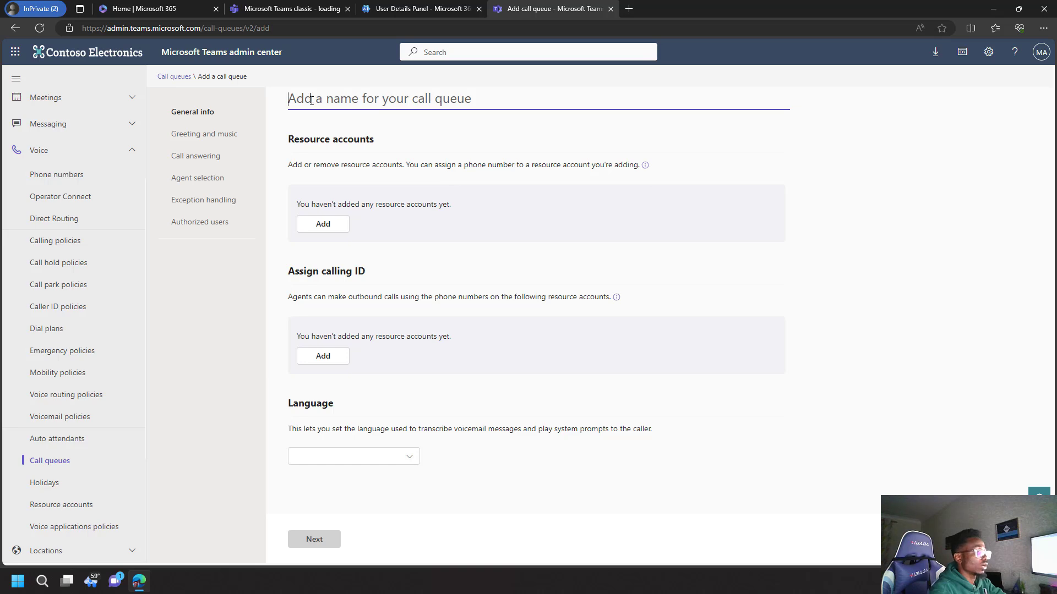
text(Support CQ)
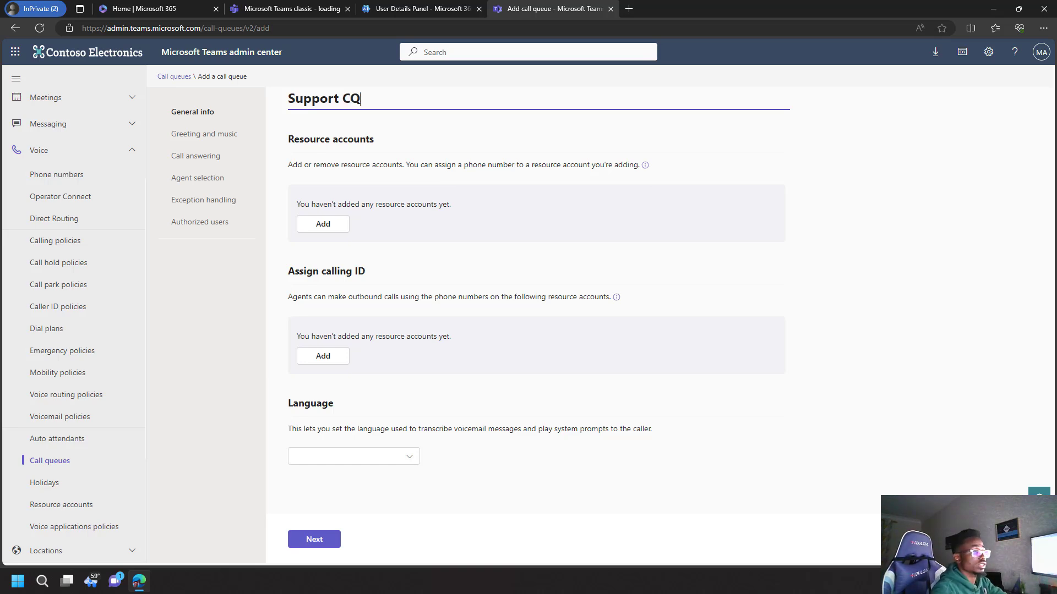
Step: Find the SupportCQ resource account and add it to the Support CQ call queue
click(312, 225)
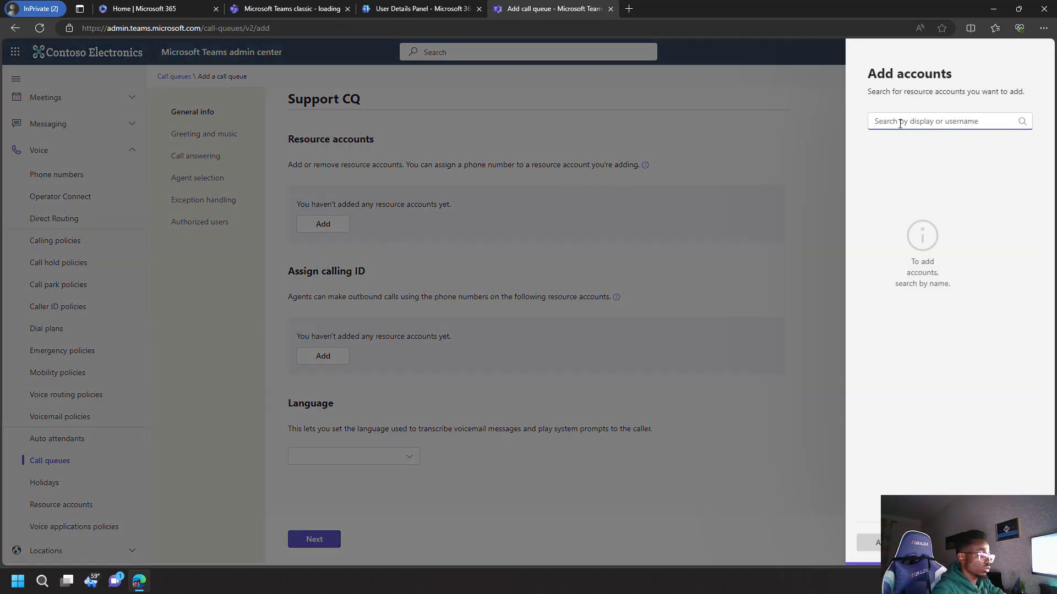
text(suppo)
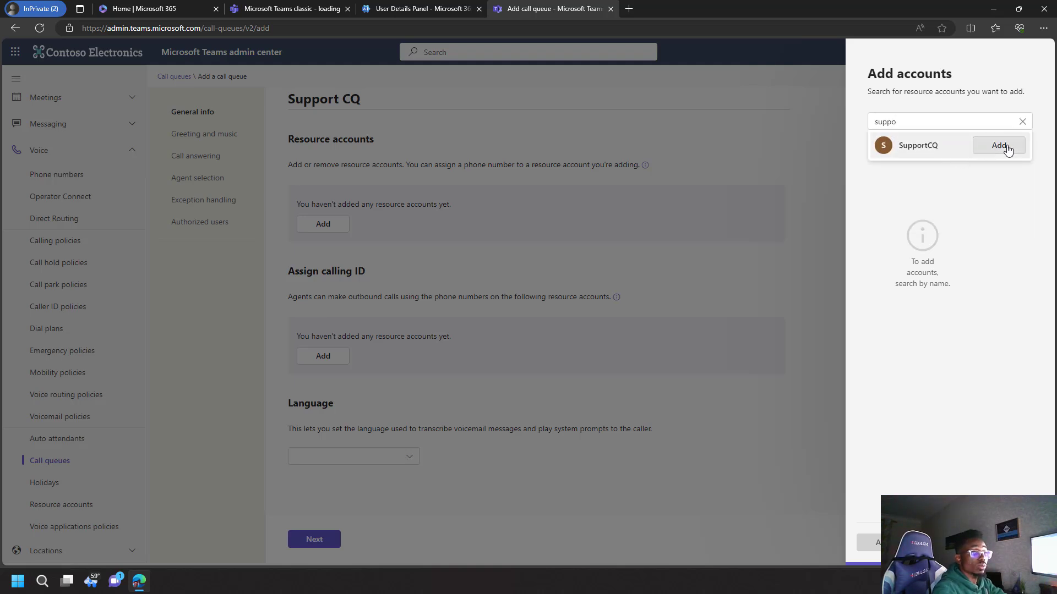
click(999, 145)
click(991, 249)
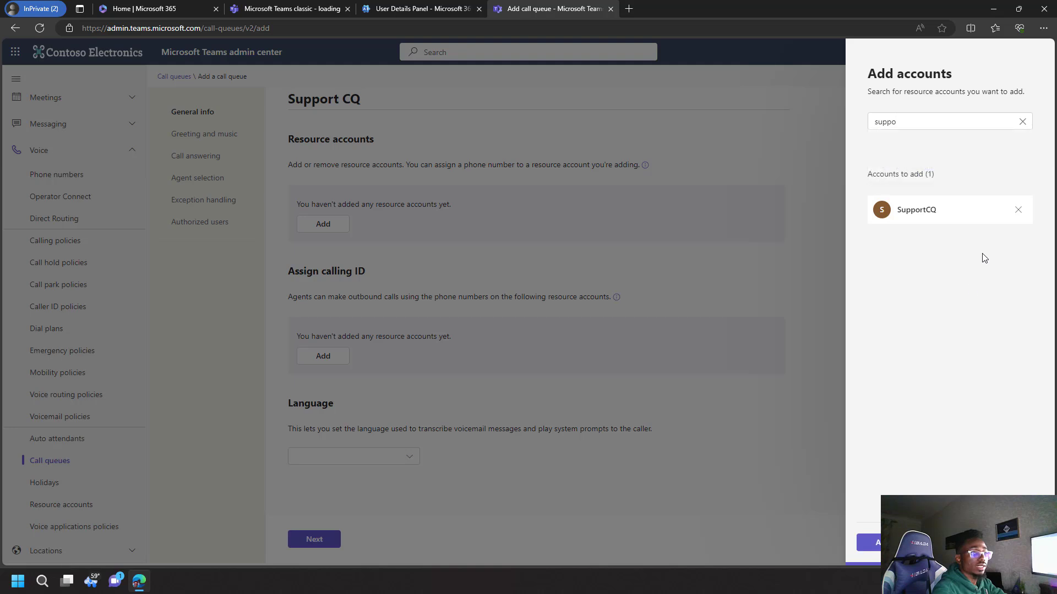
click(872, 542)
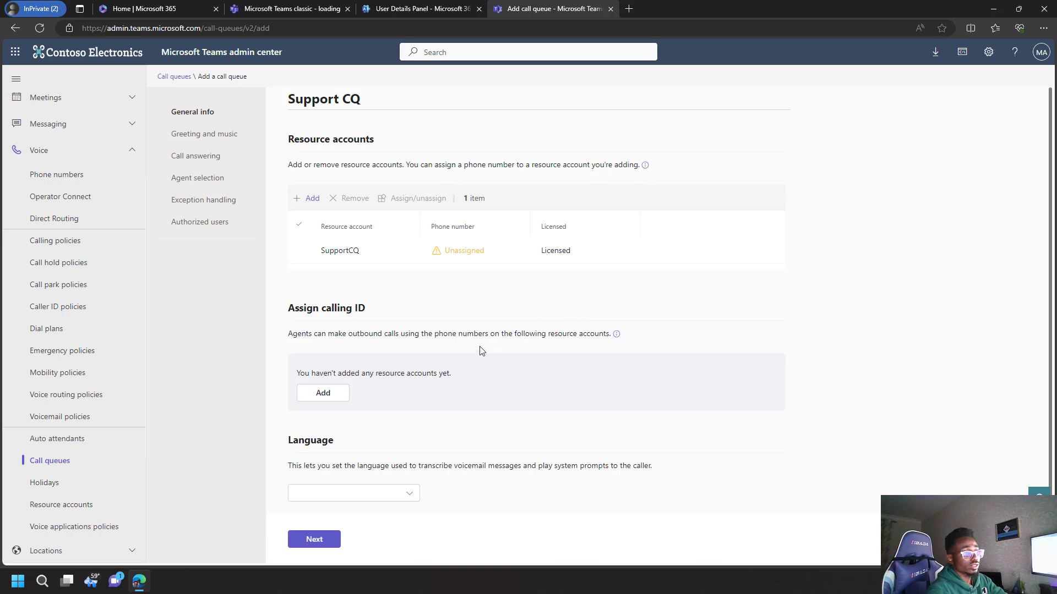
Step: Set the call queue's language to English (United Kingdom) and continue to the greeting and music settings
scroll(445, 403, down, 1)
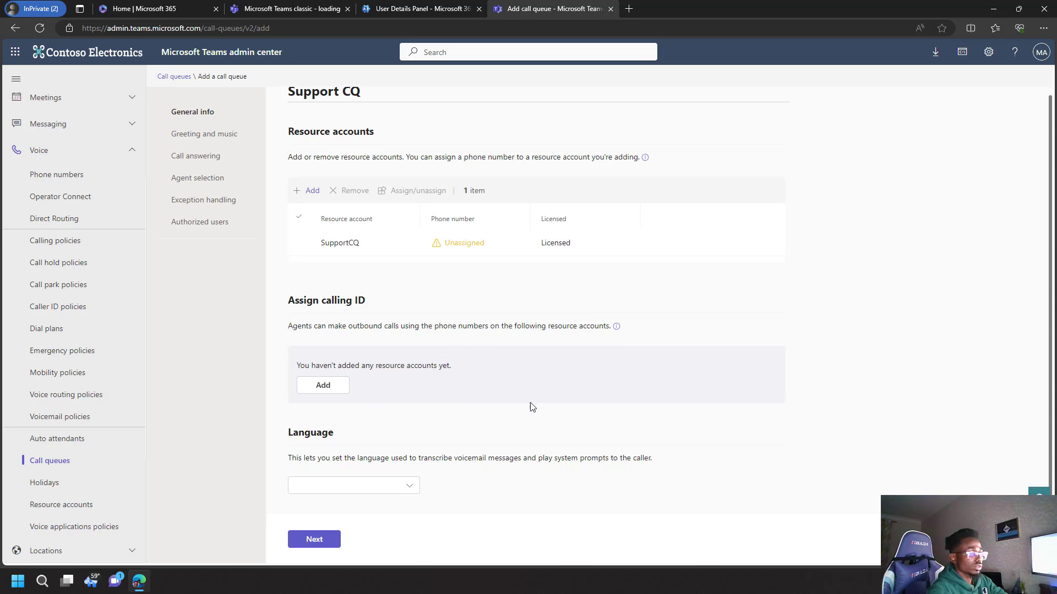
click(415, 492)
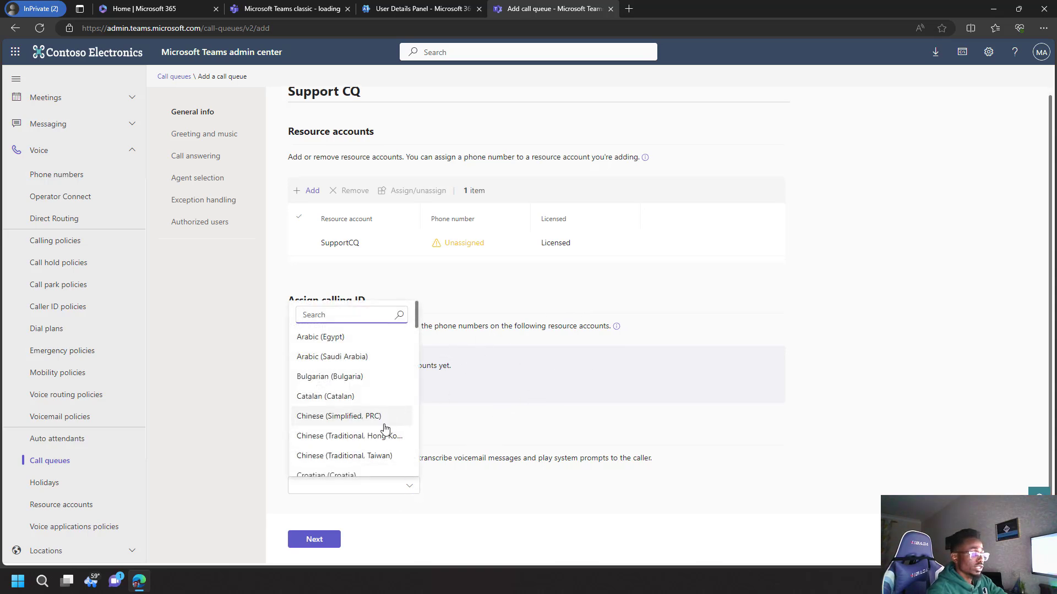
scroll(396, 440, down, 3)
scroll(384, 442, down, 2)
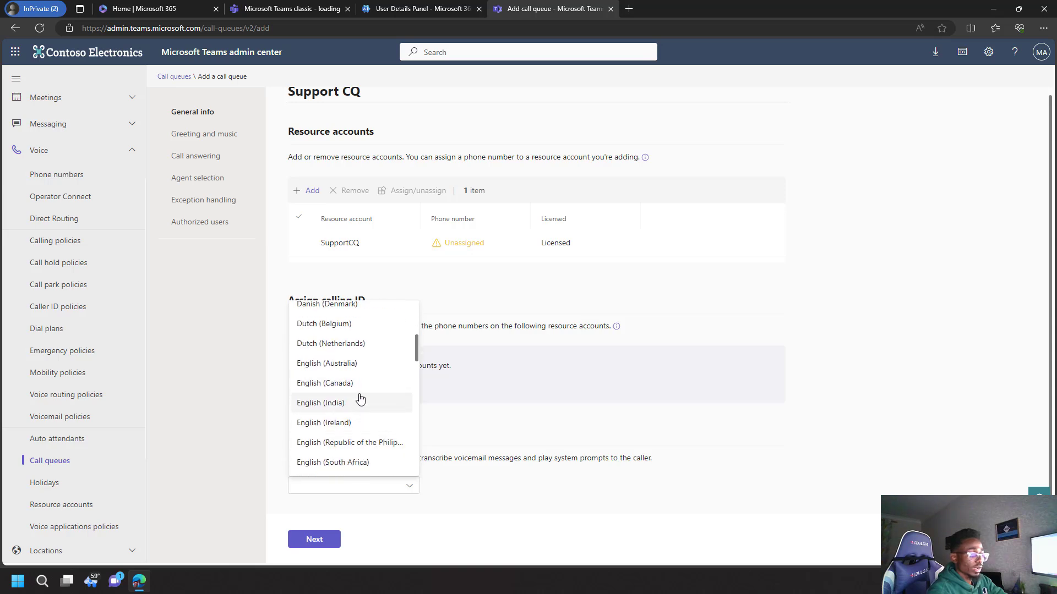
click(362, 464)
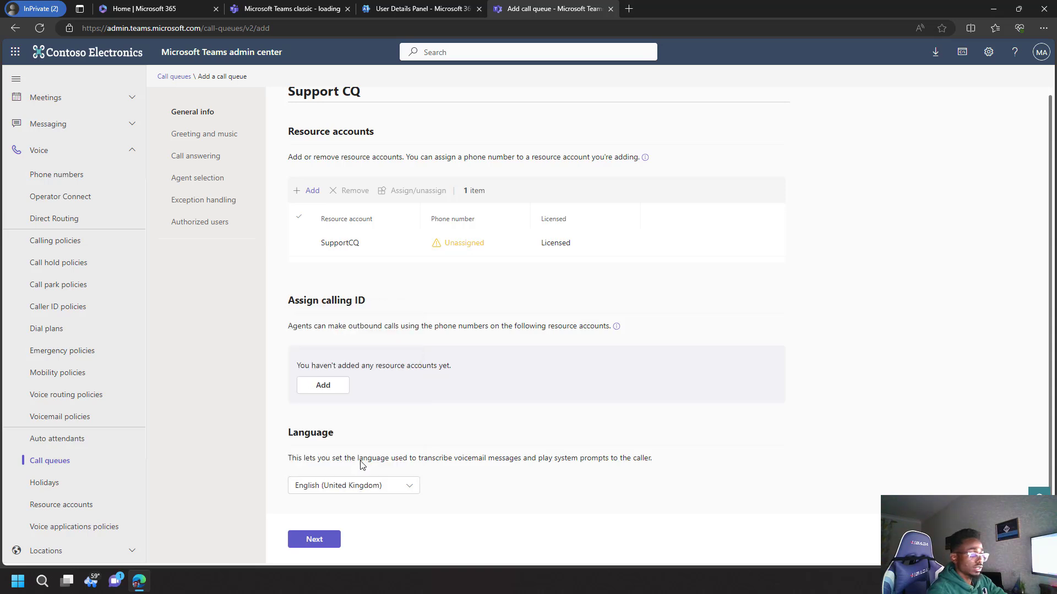
click(317, 542)
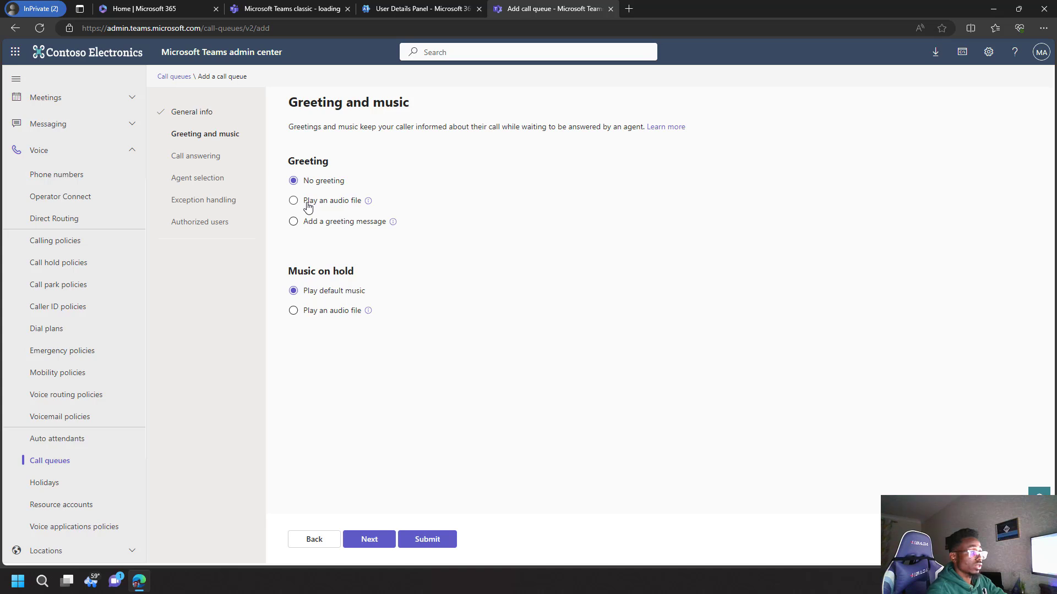
Step: Add the greeting message "Welcome to Contoso Support." to the queue and continue to call answering
click(361, 222)
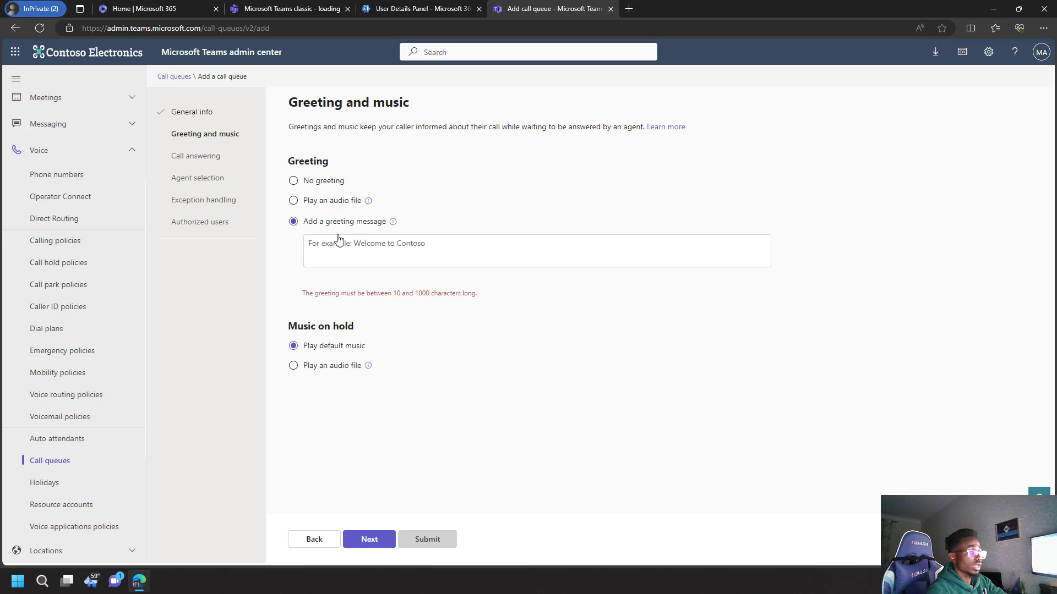
text(W)
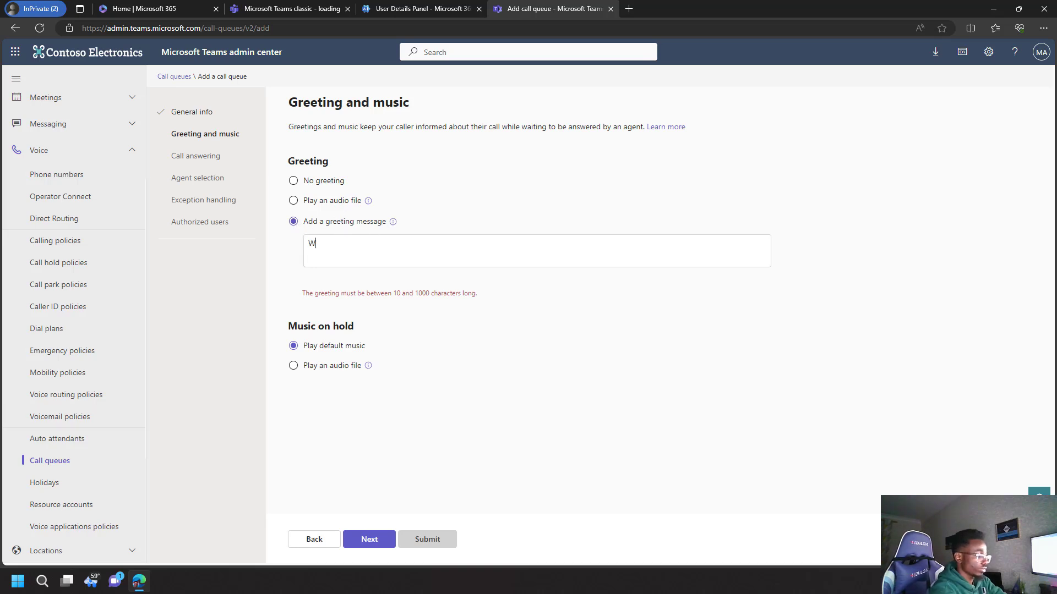
text(elcome t)
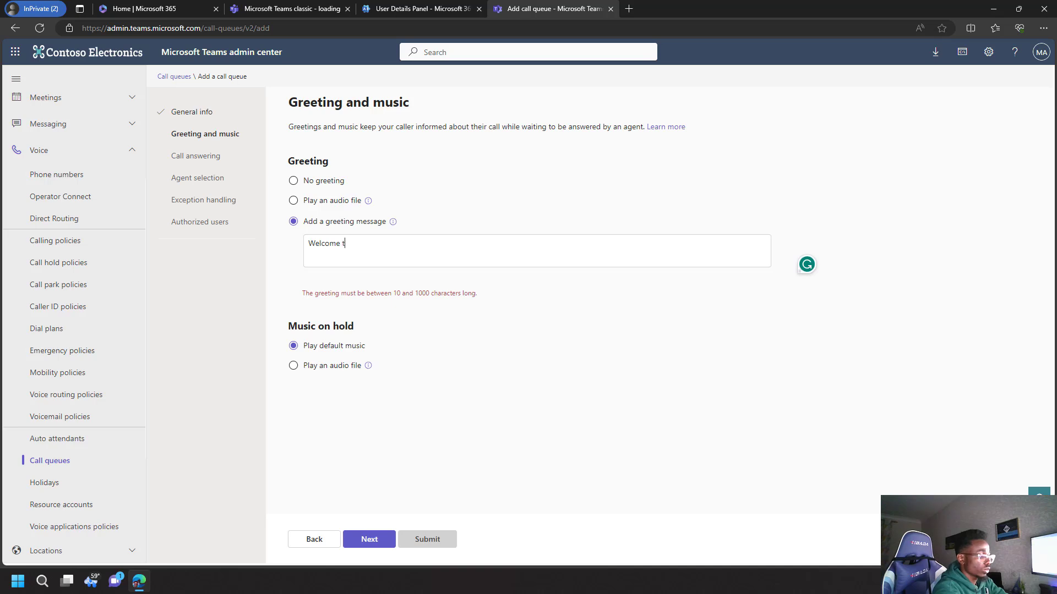
text(o Con)
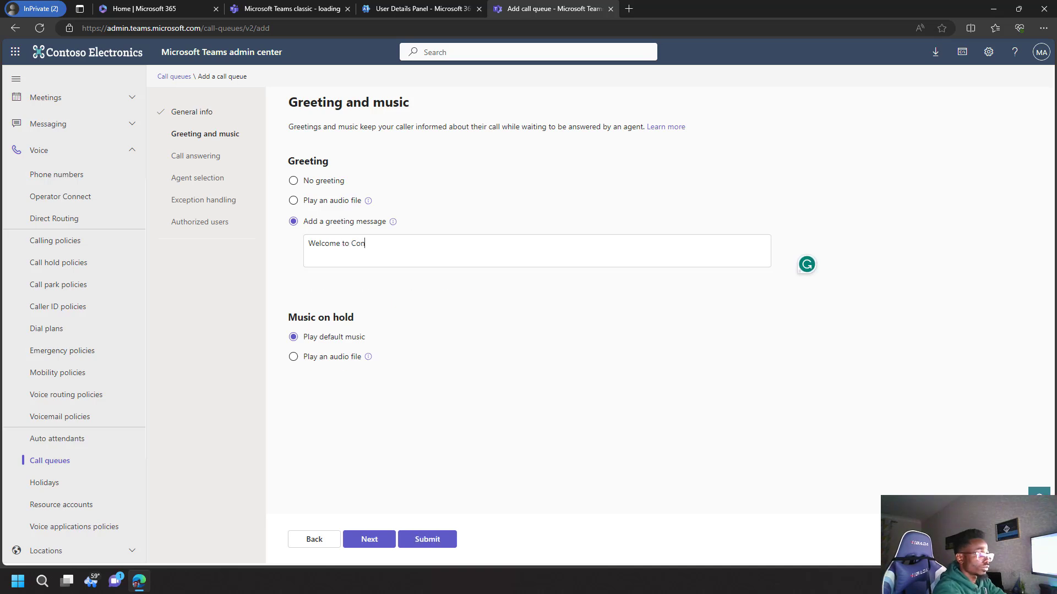
text(toso )
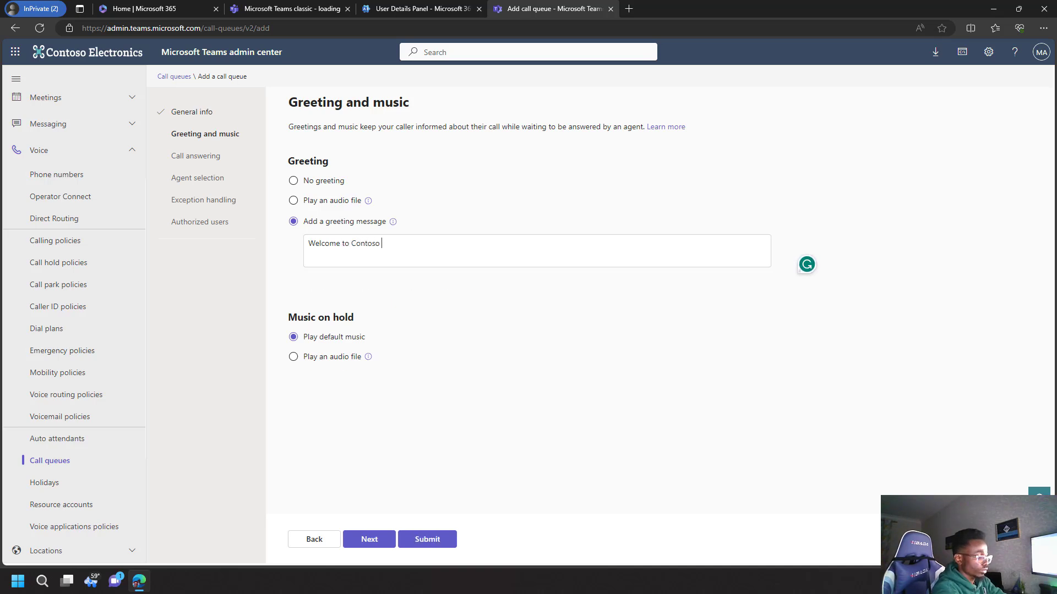
text(Suppo)
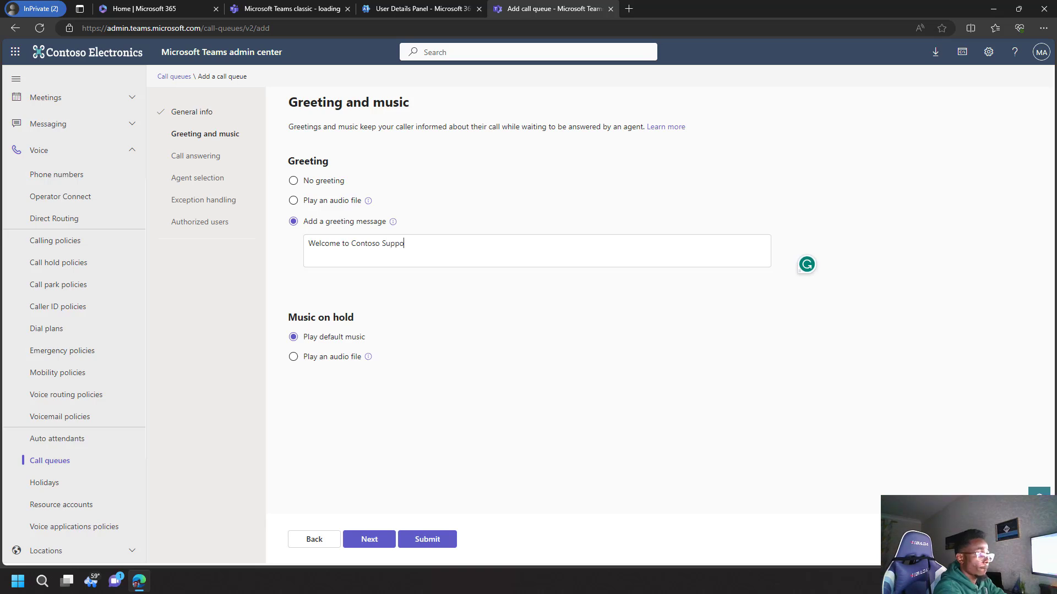
text(rt)
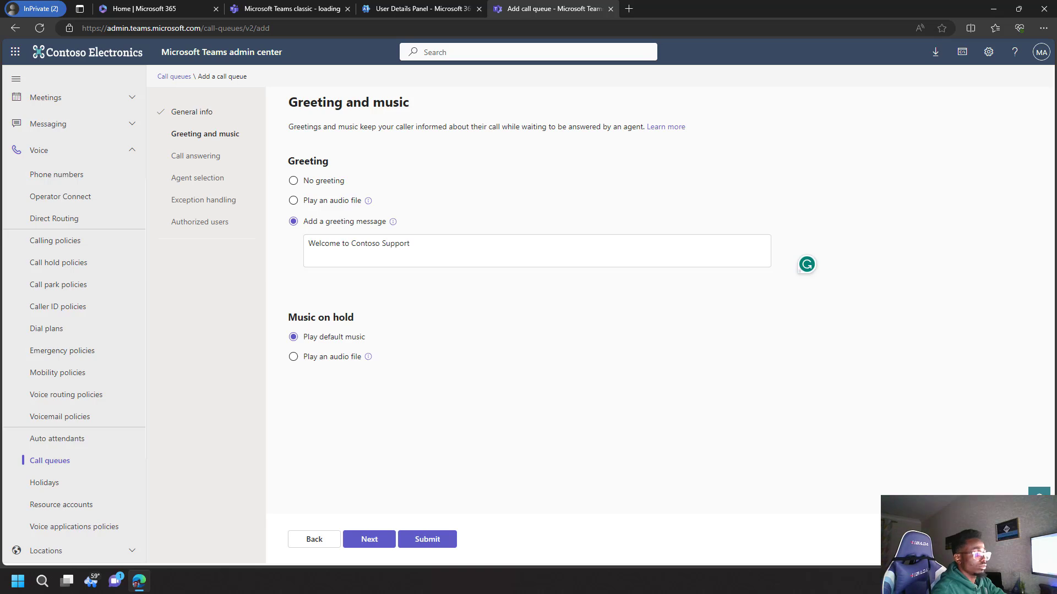
text(.)
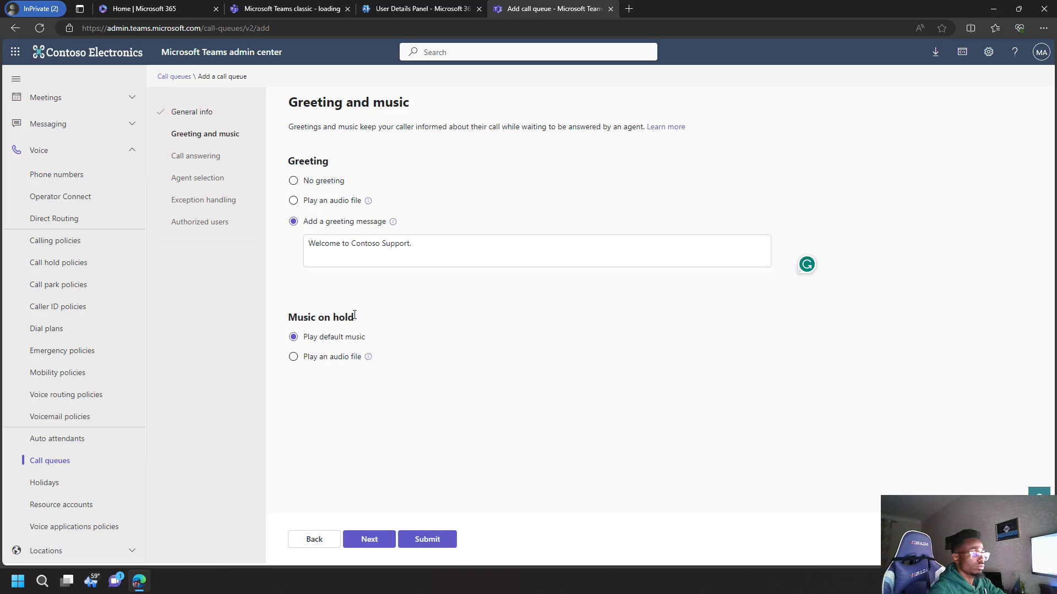
click(370, 540)
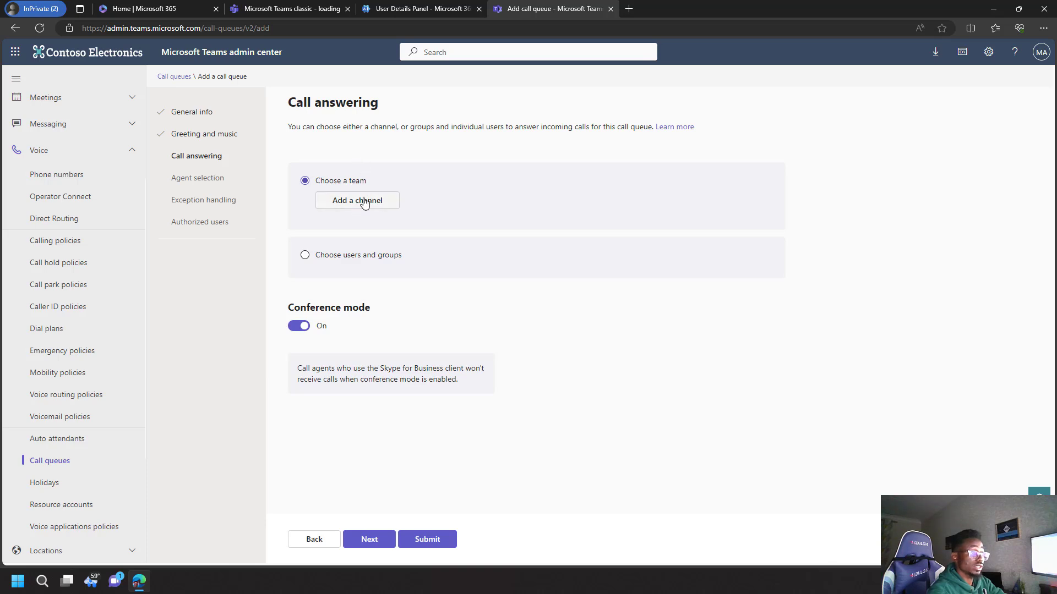
Step: Choose users and groups for call answering, add the SOC Team group as call agents, and continue to agent selection
click(362, 257)
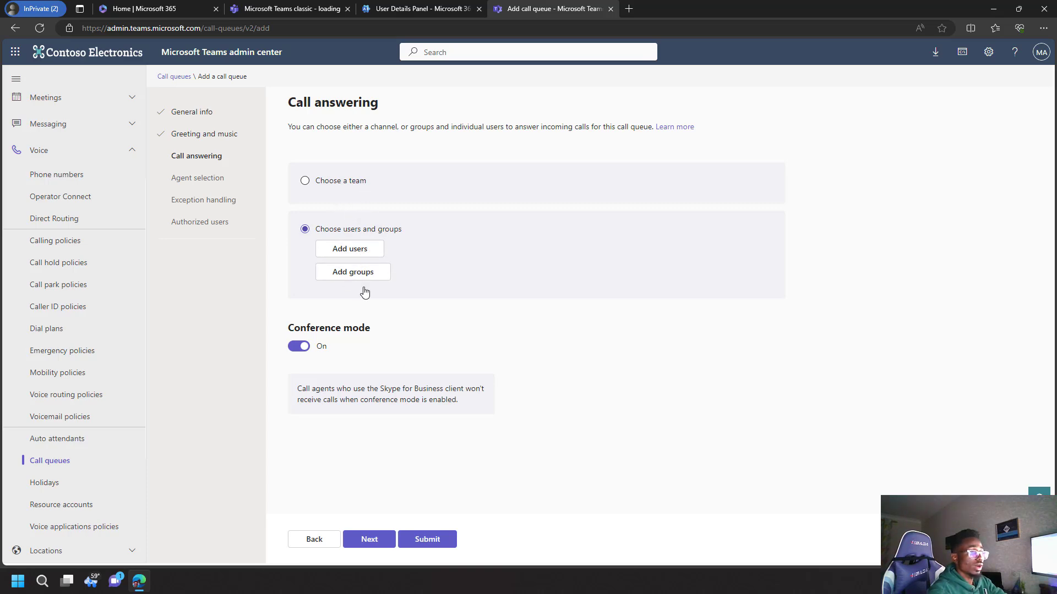
click(380, 273)
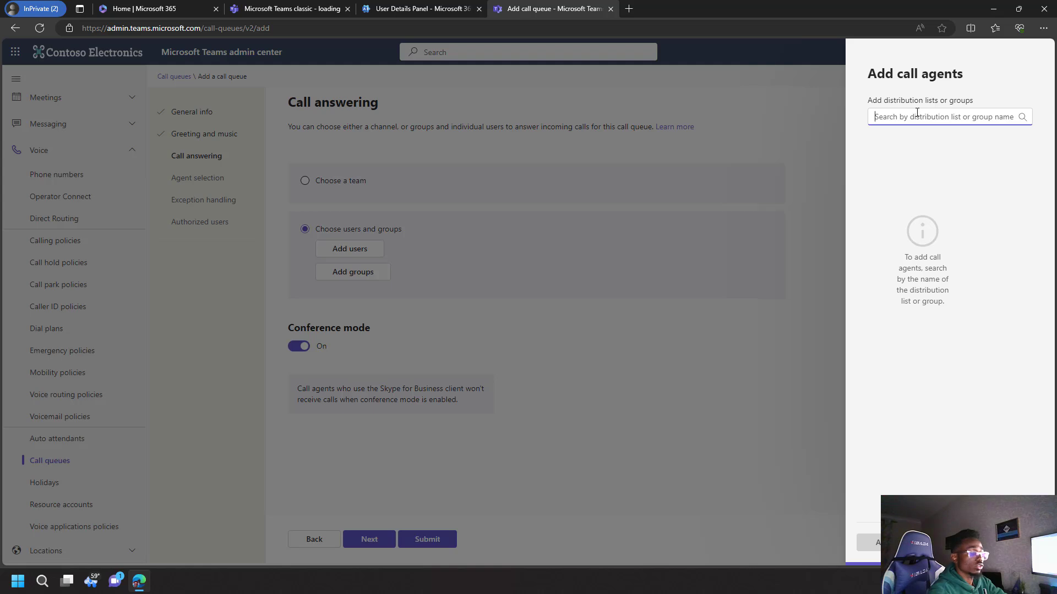
text(soc)
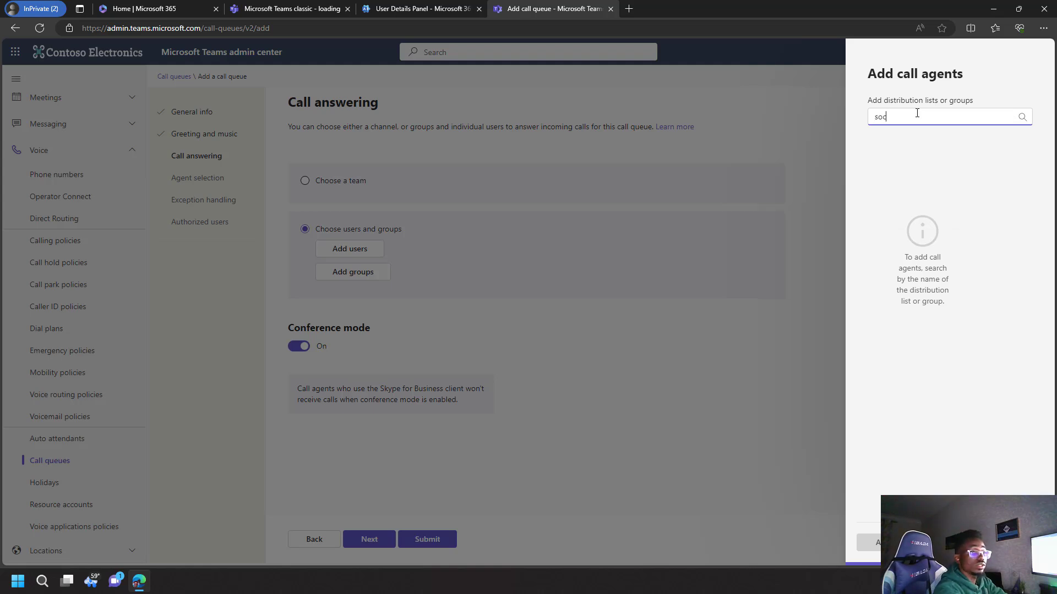
text( team)
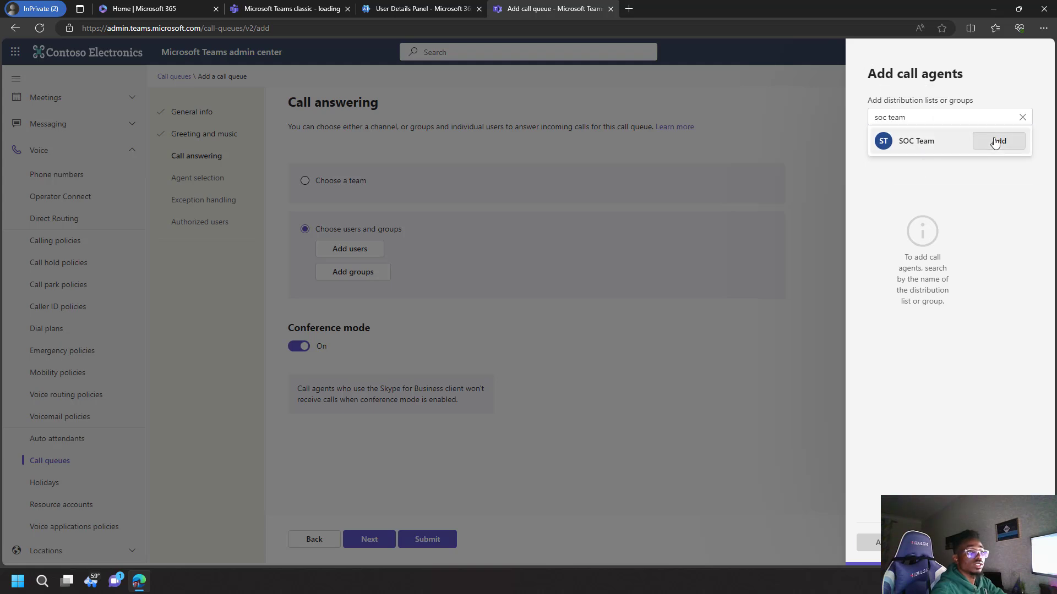
click(998, 141)
click(869, 542)
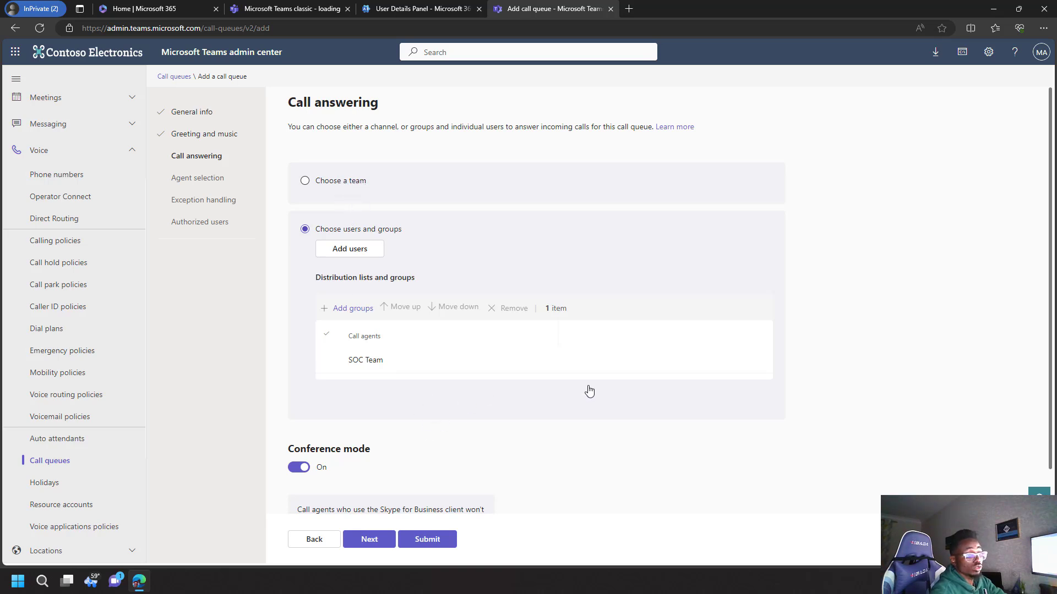
scroll(394, 378, down, 1)
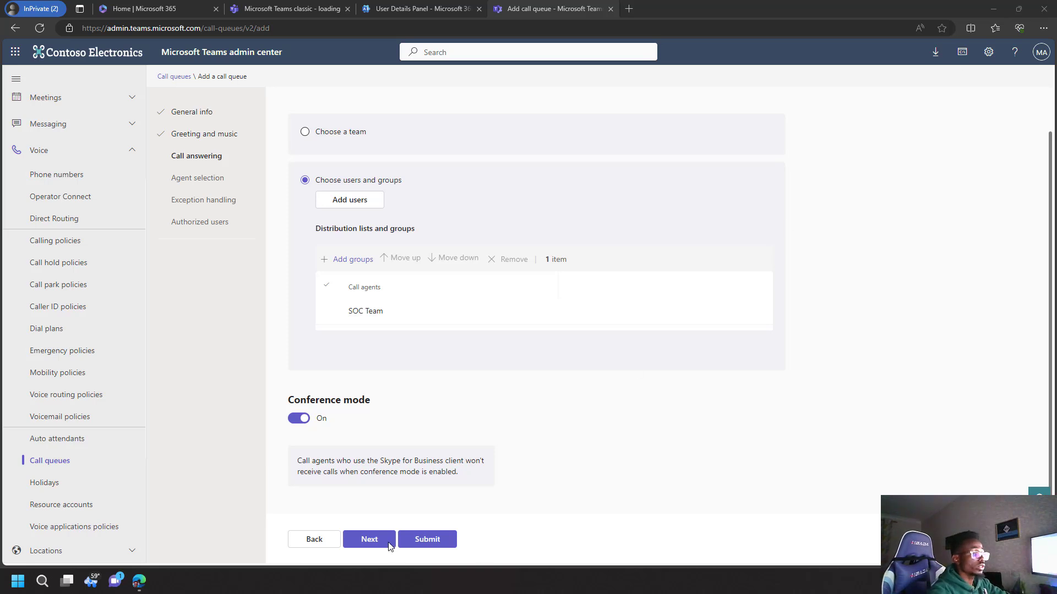
click(369, 542)
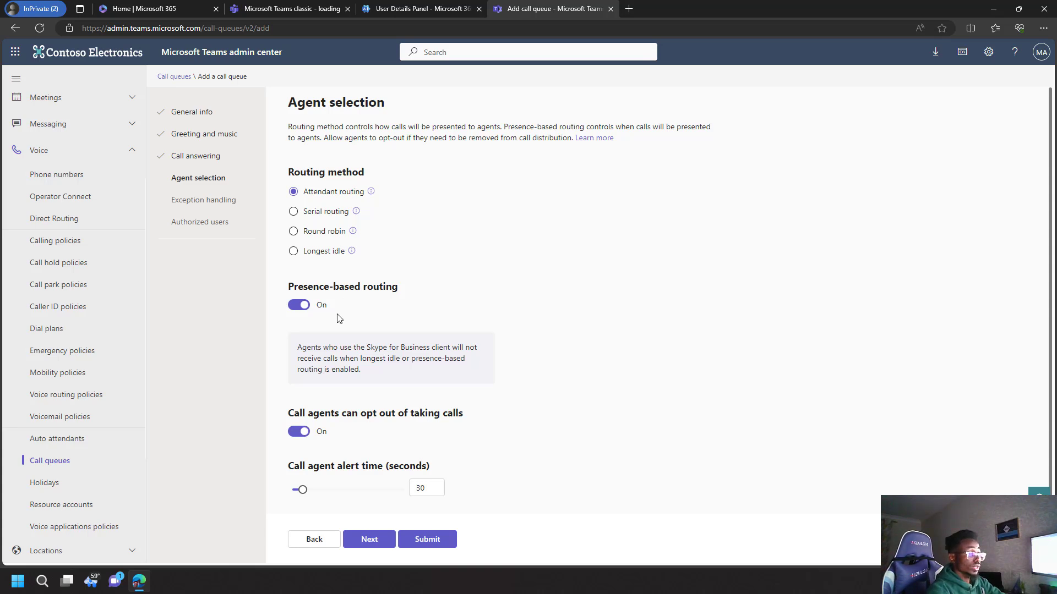
Step: Set the call agent alert time to 45 seconds and continue to exception handling
scroll(324, 398, down, 1)
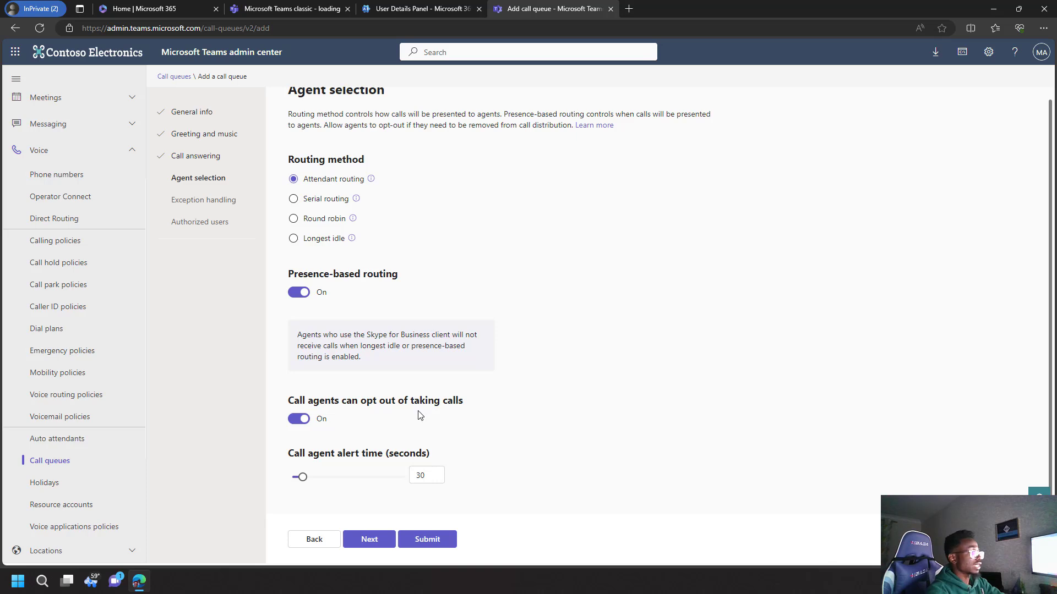
double_click(420, 474)
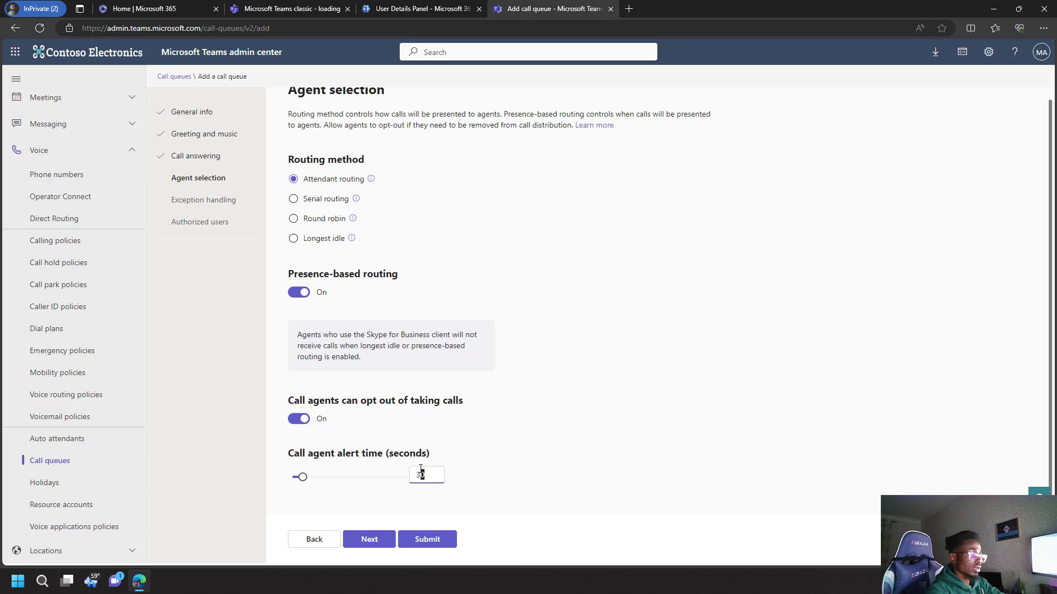
text(45)
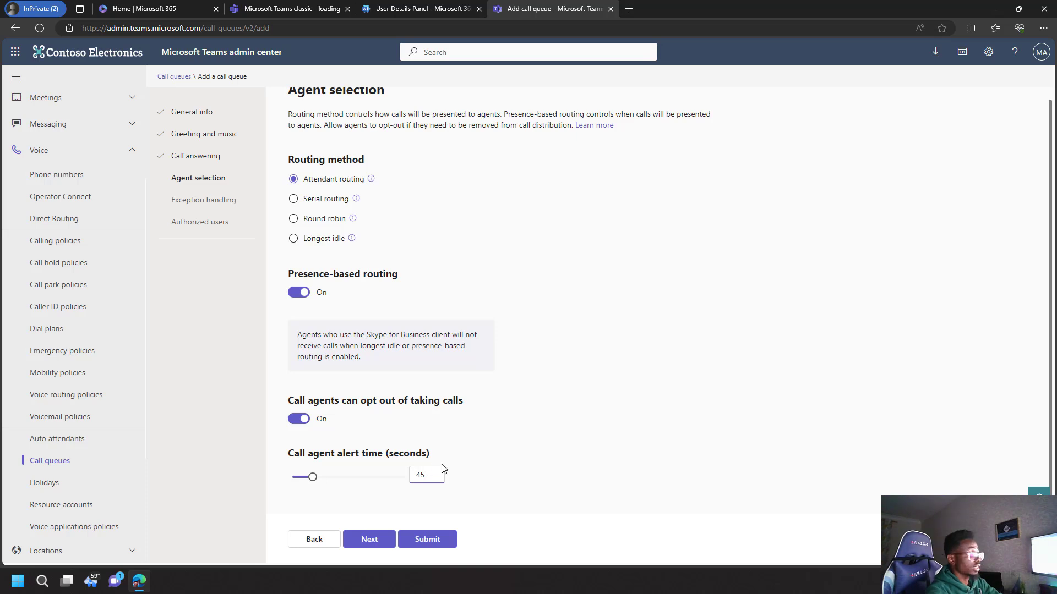
click(376, 540)
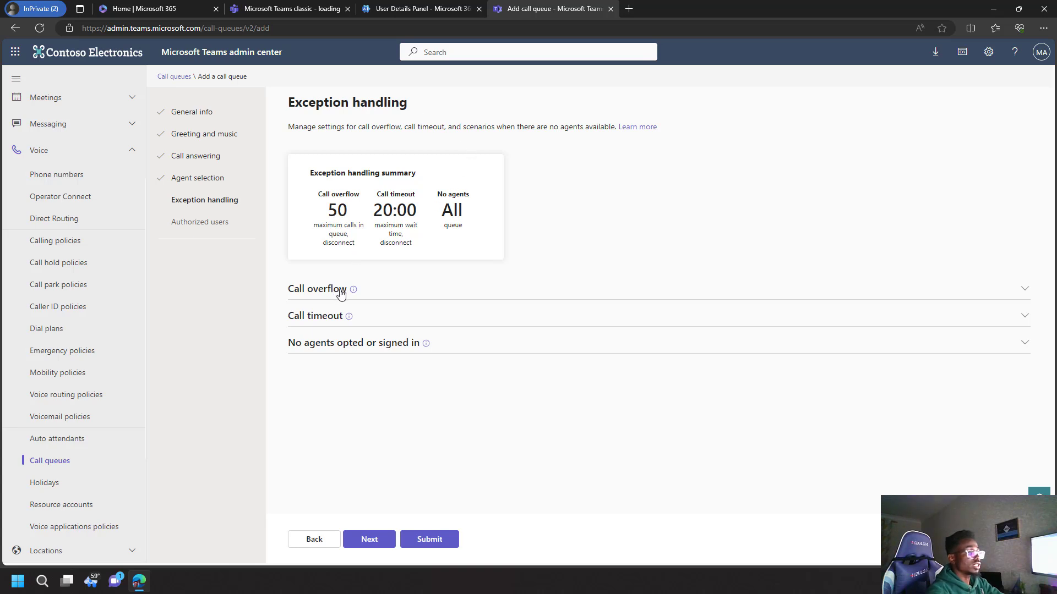
Step: Set the call overflow limit to a maximum of 2 calls in the queue
click(377, 295)
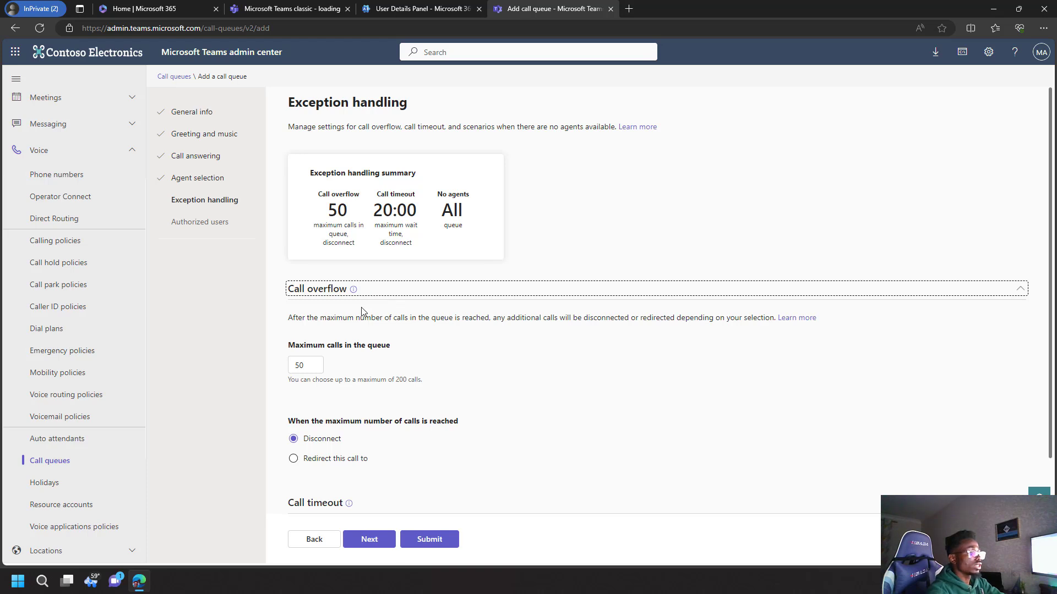
drag(313, 361, 291, 360)
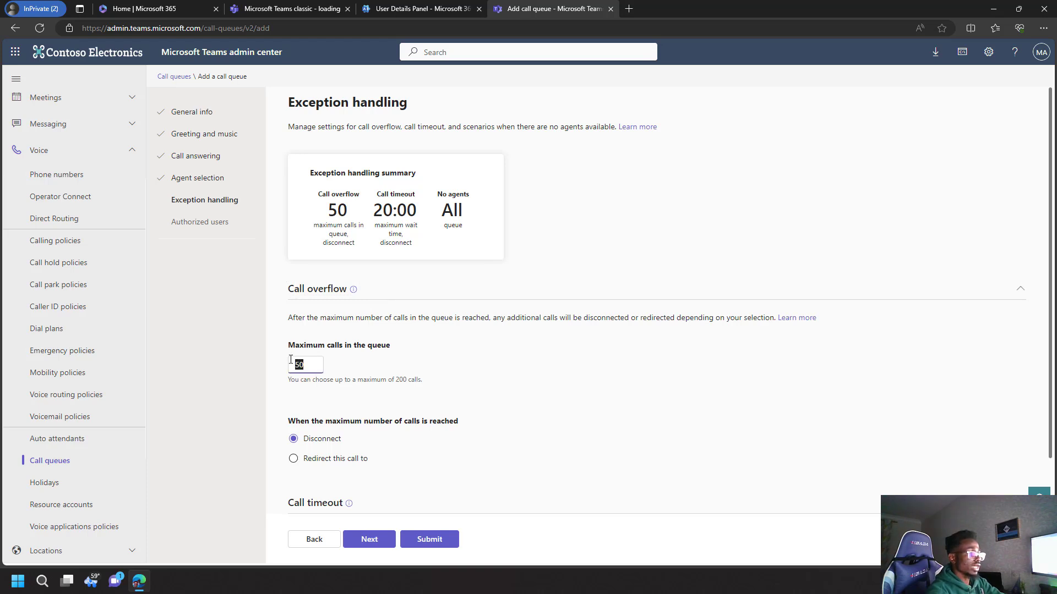
text(2)
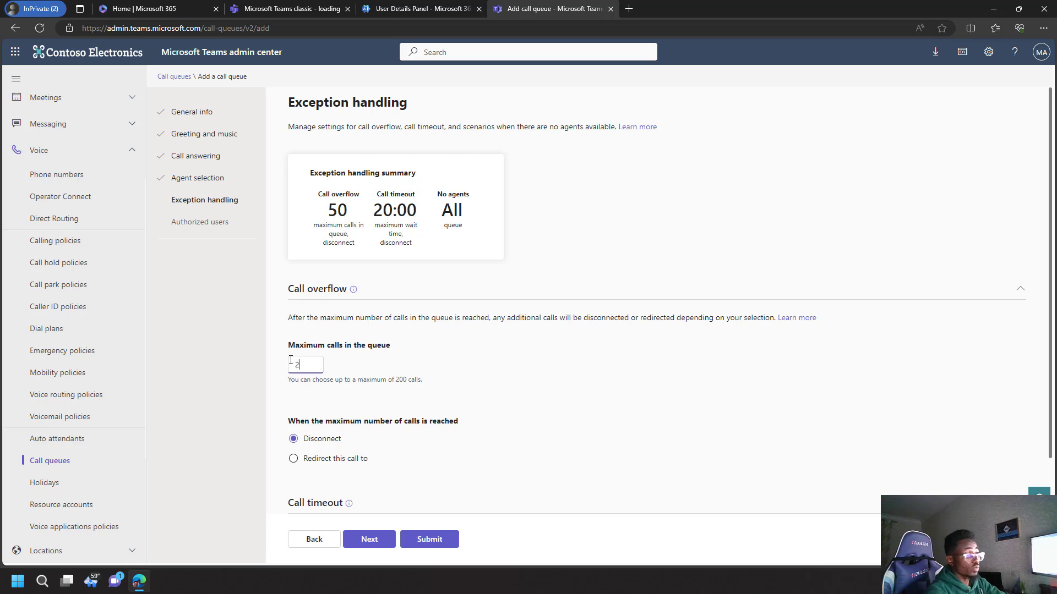
Step: Redirect calls over the queue limit to shared voicemail, with the SOC Team group as the target
scroll(325, 358, down, 1)
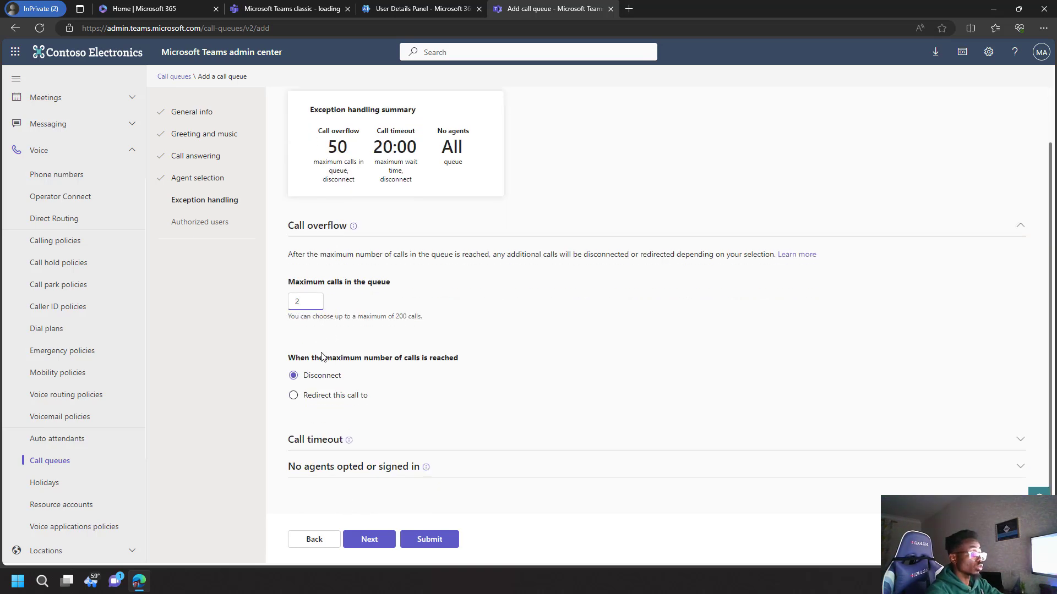
click(341, 396)
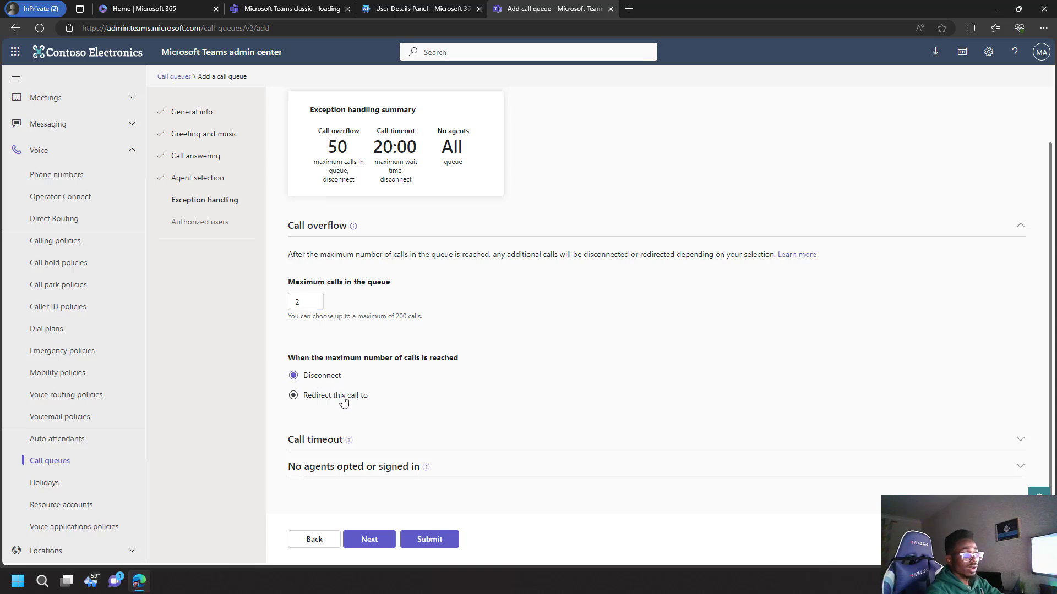
click(422, 439)
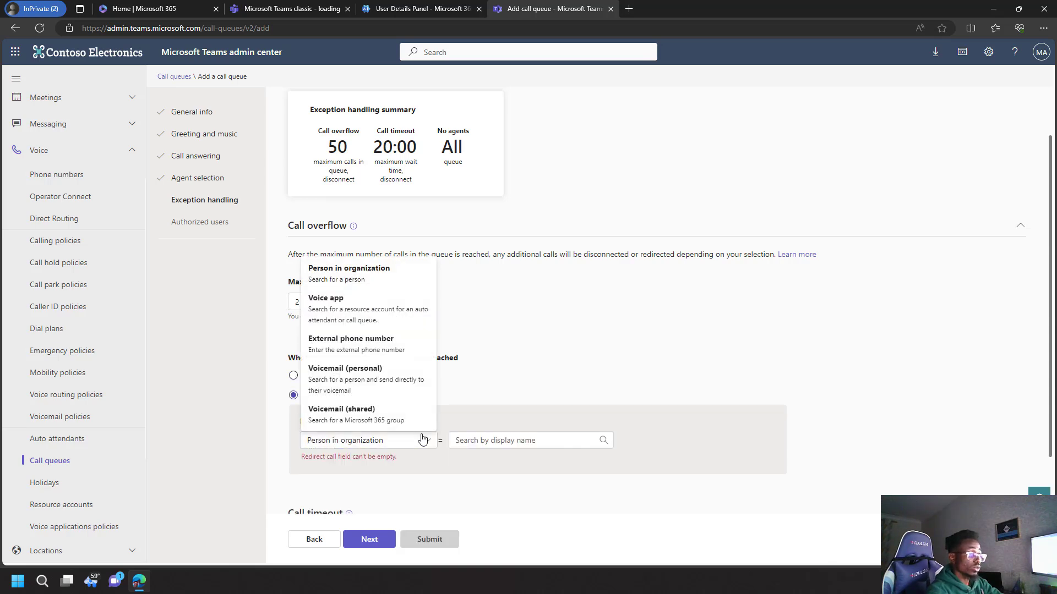
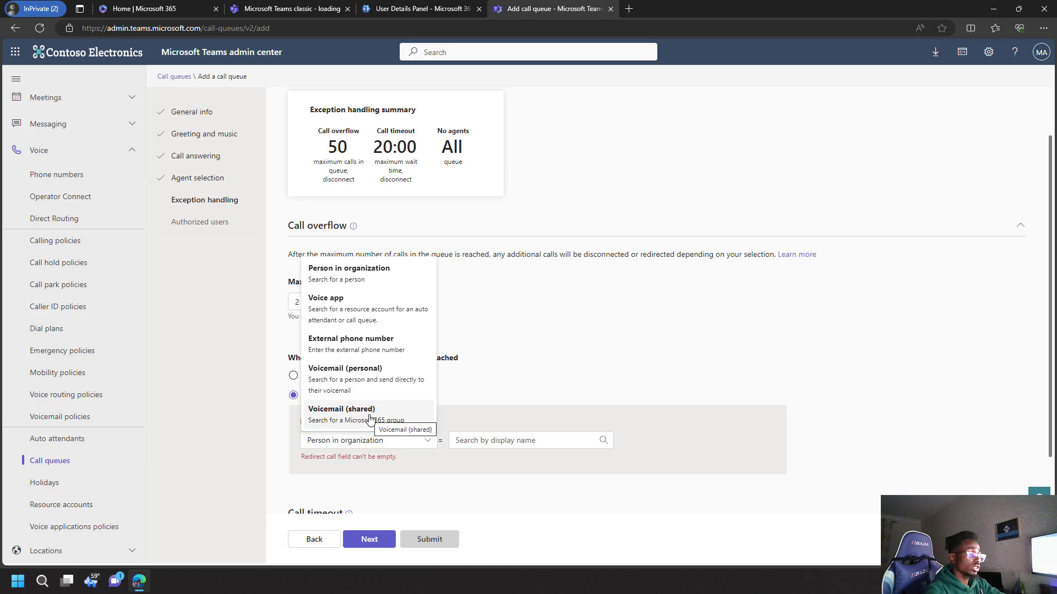
click(370, 417)
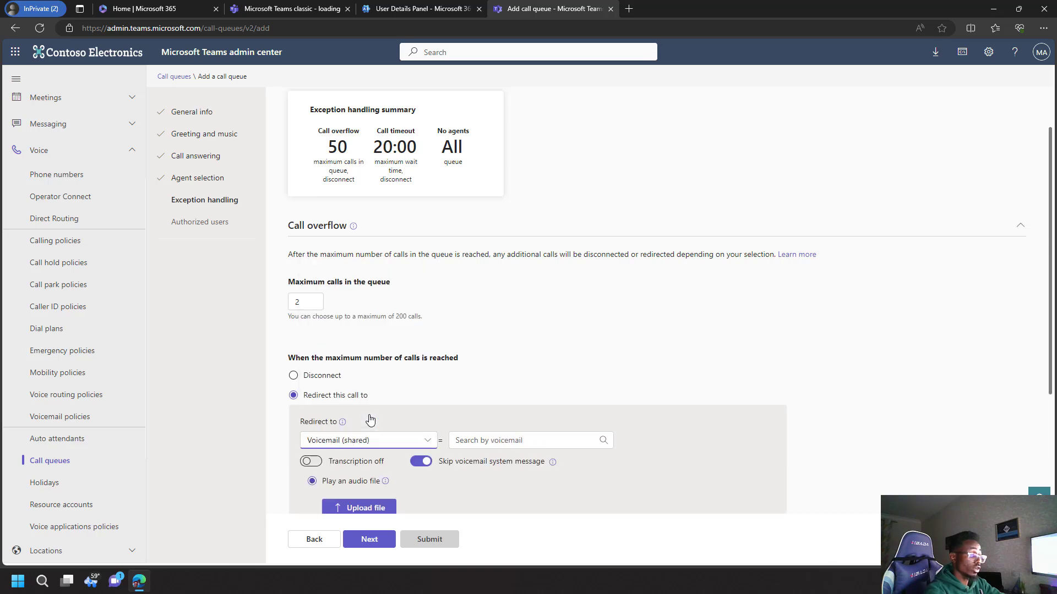
click(483, 445)
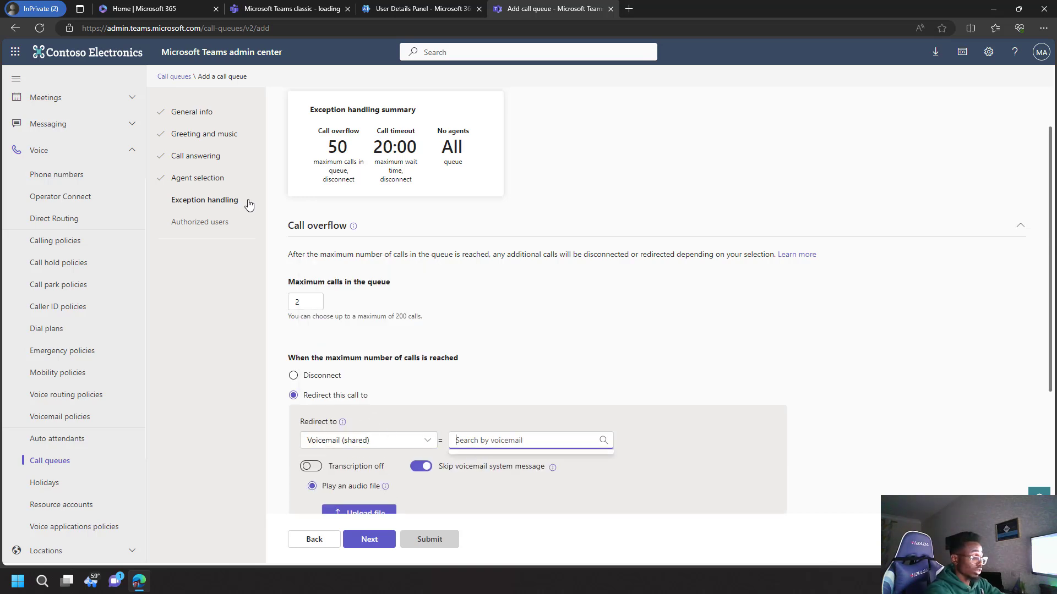
text(toc)
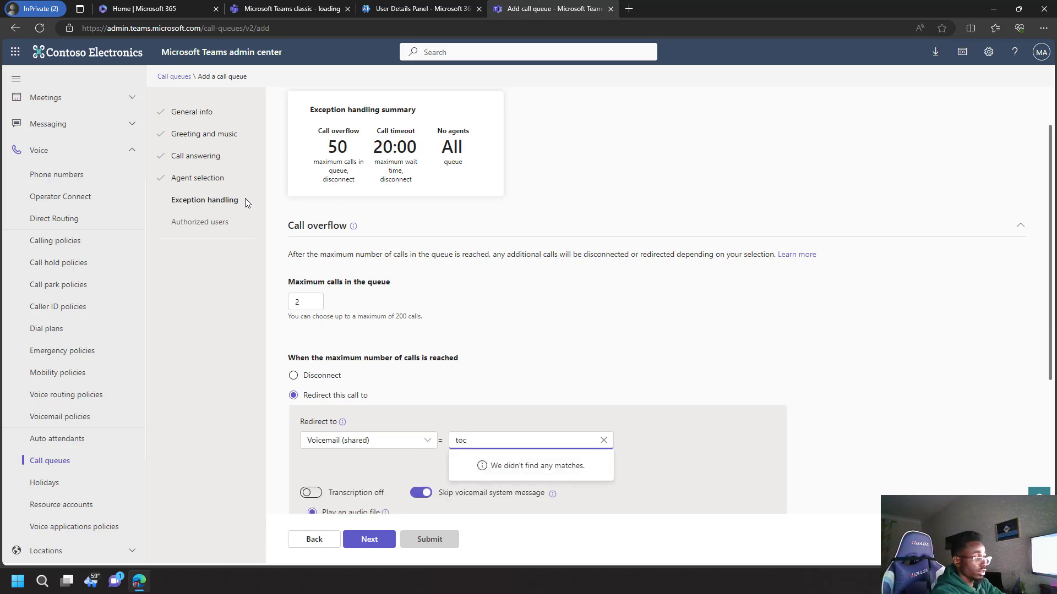
key(BackSpace)
key(BackSpace)
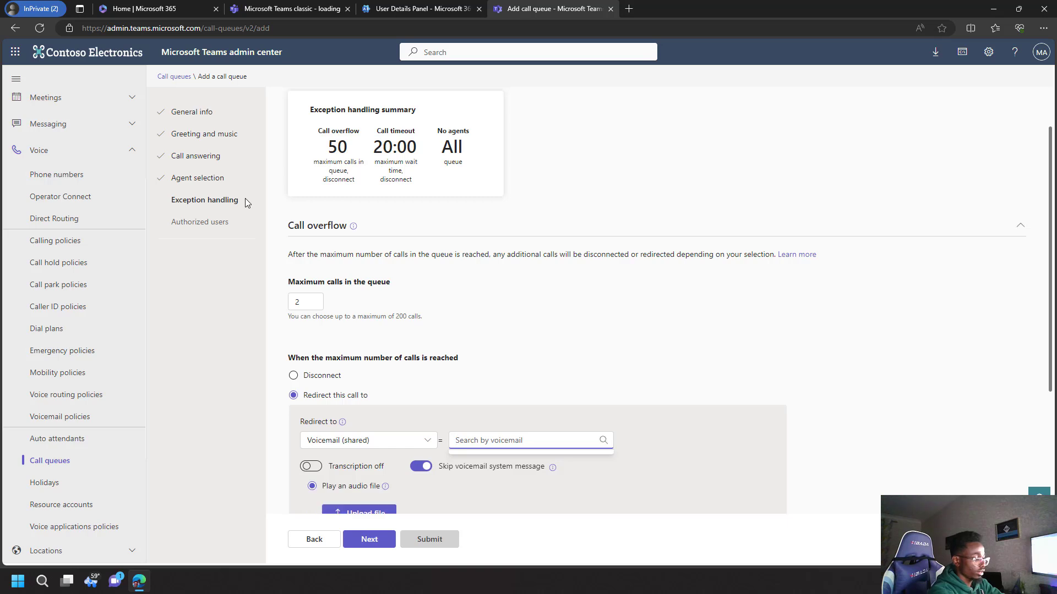
text(soc)
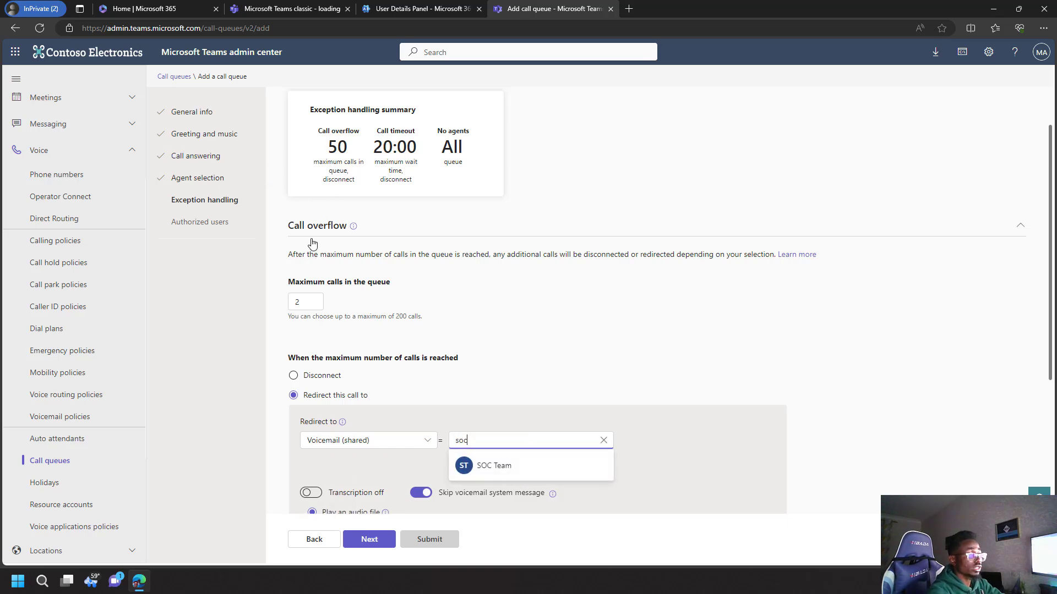
click(493, 465)
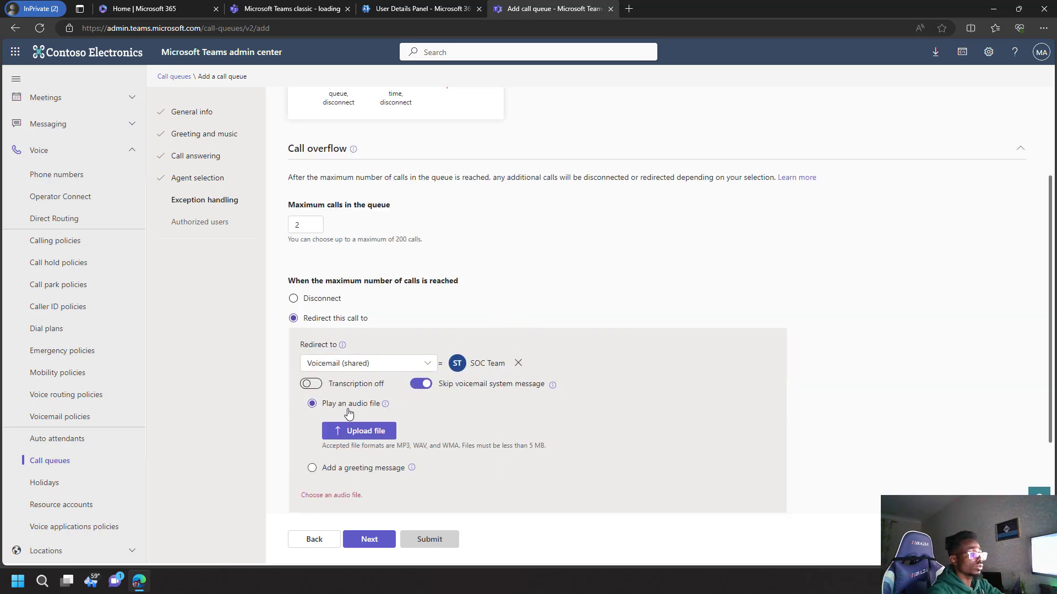
Step: Turn on transcription for the overflow voicemail and copy the tooltip's sample text, starting "Sorry that we can't take your call at this time", as its greeting message
click(314, 384)
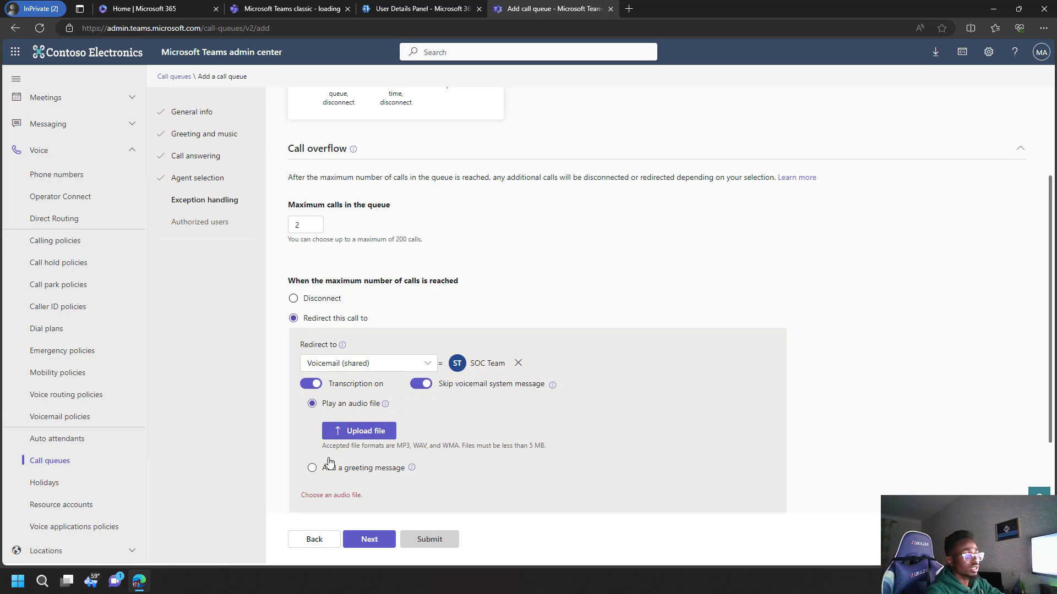
click(312, 468)
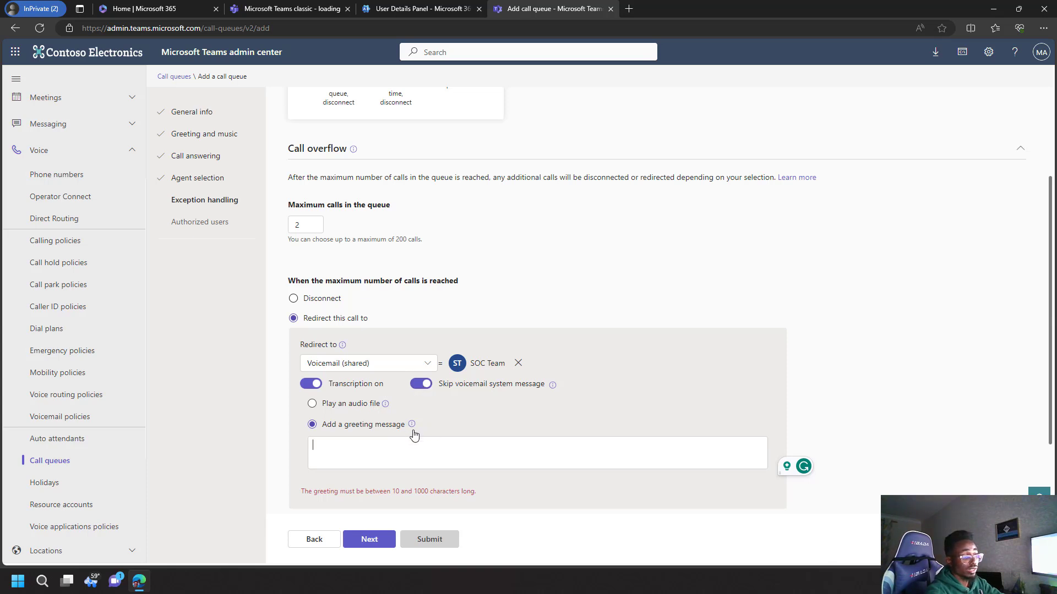
mouse_move(411, 425)
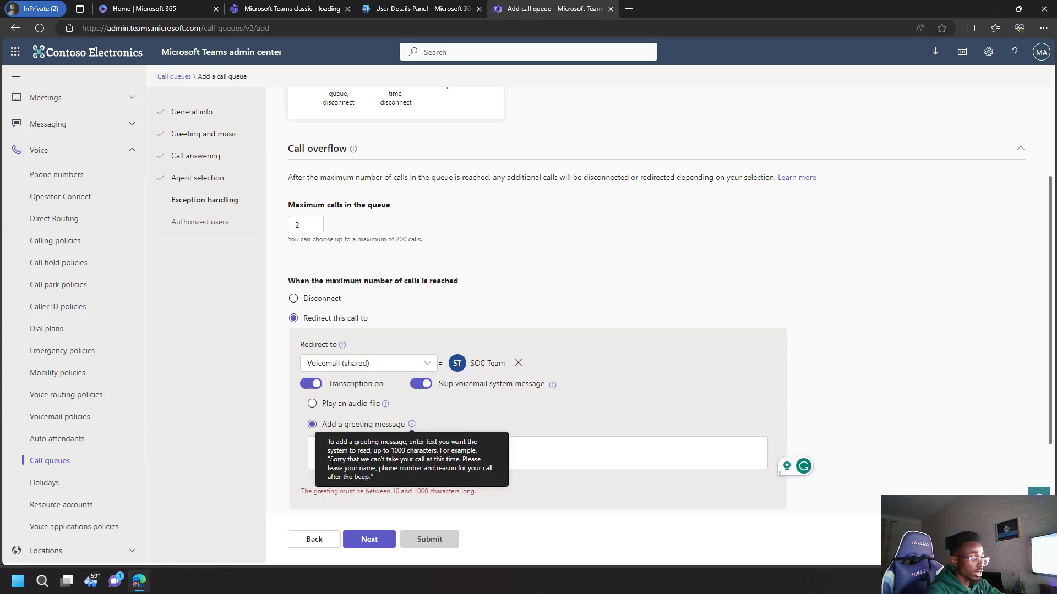
drag(331, 459, 372, 479)
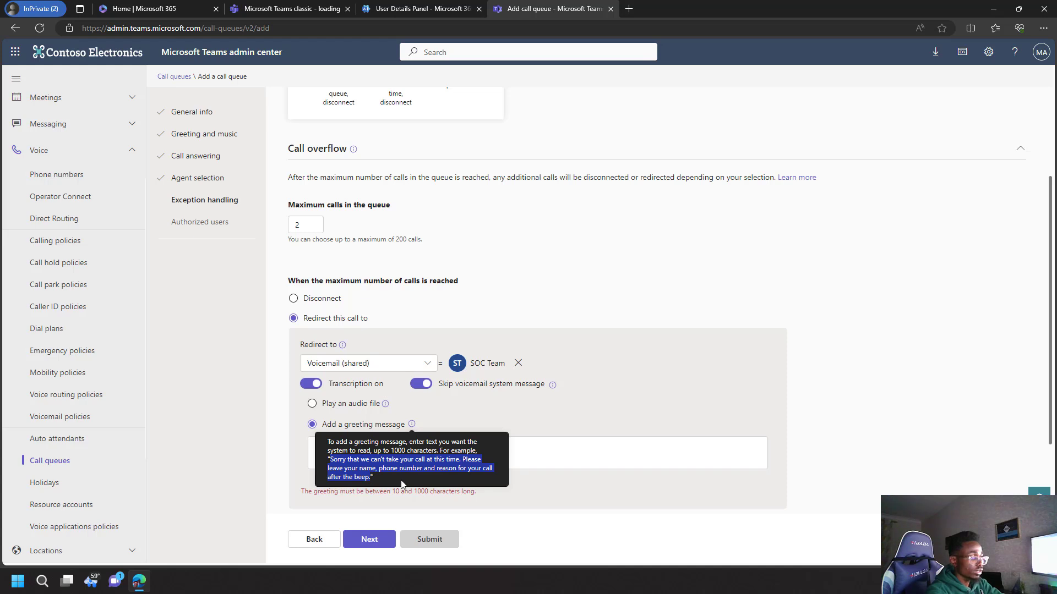
right_click(360, 465)
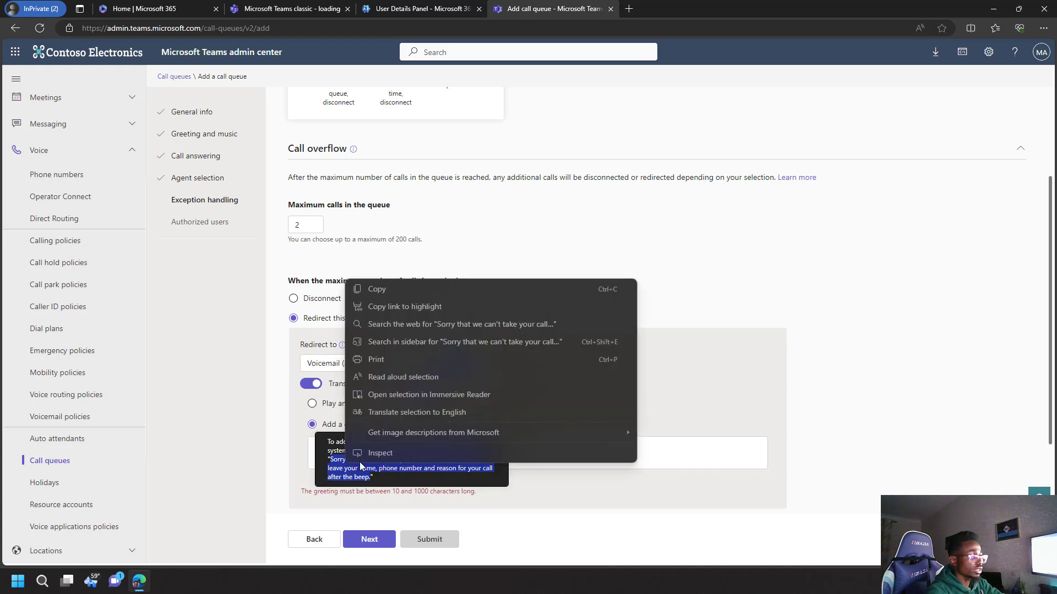
click(388, 289)
click(561, 448)
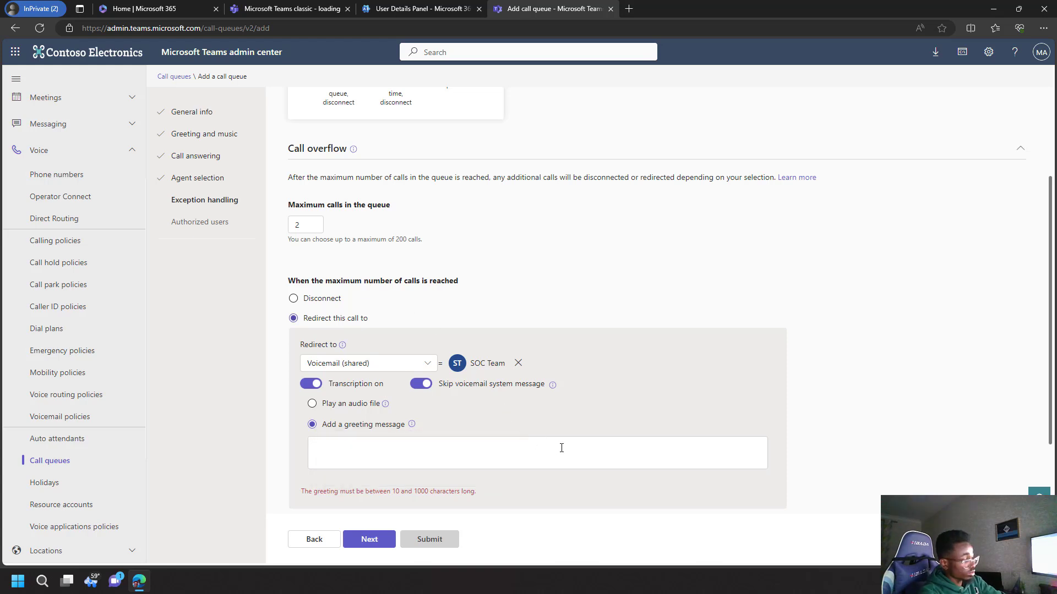
key(ctrl+v)
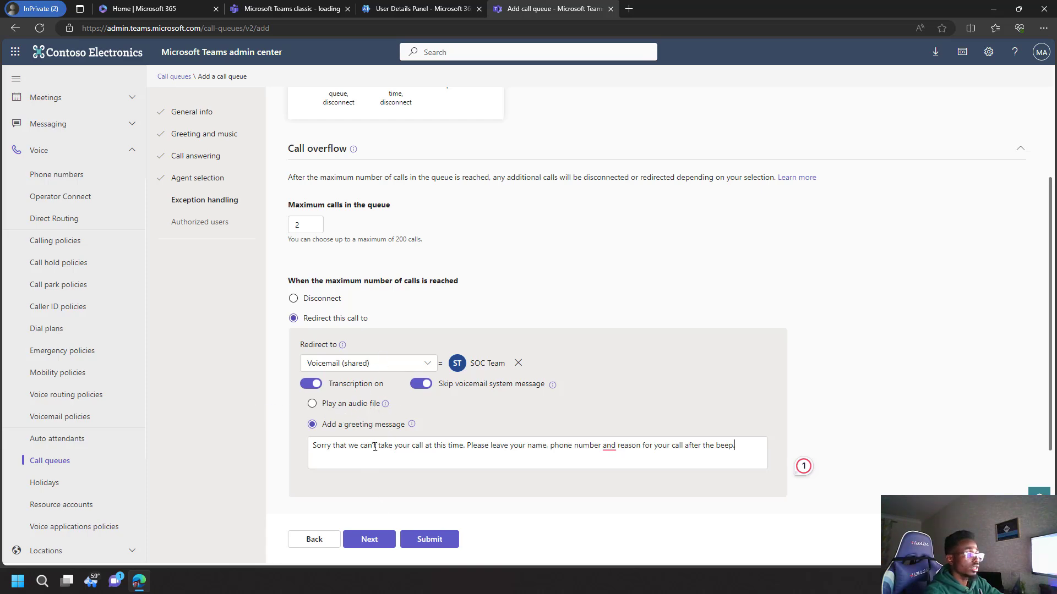
Step: Set the maximum wait time for call timeout to 2 minutes
scroll(375, 447, up, 2)
scroll(401, 353, down, 4)
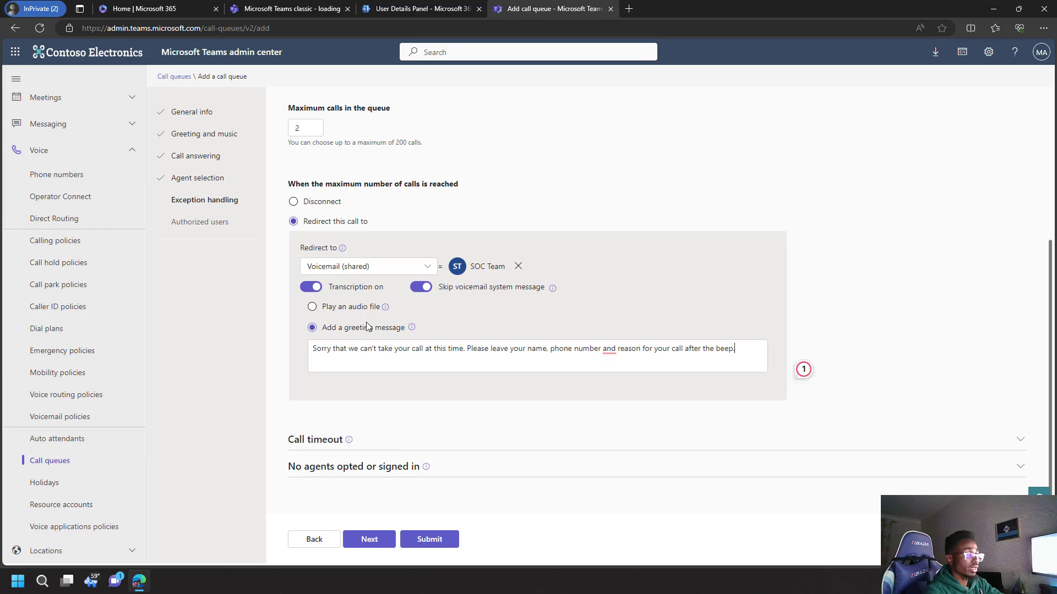
scroll(388, 240, up, 3)
scroll(397, 430, down, 3)
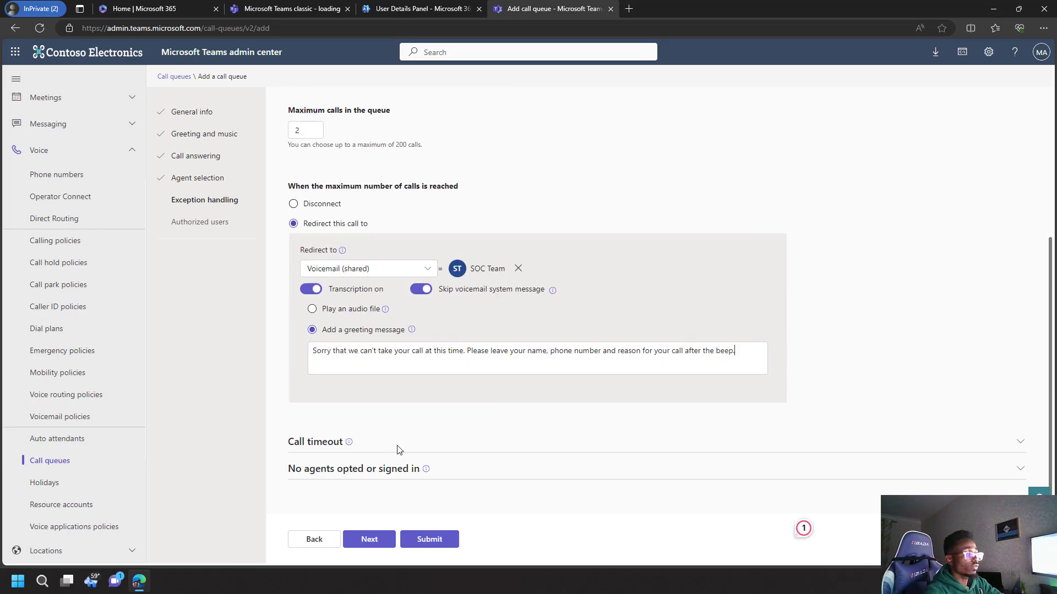
click(387, 440)
scroll(488, 382, down, 3)
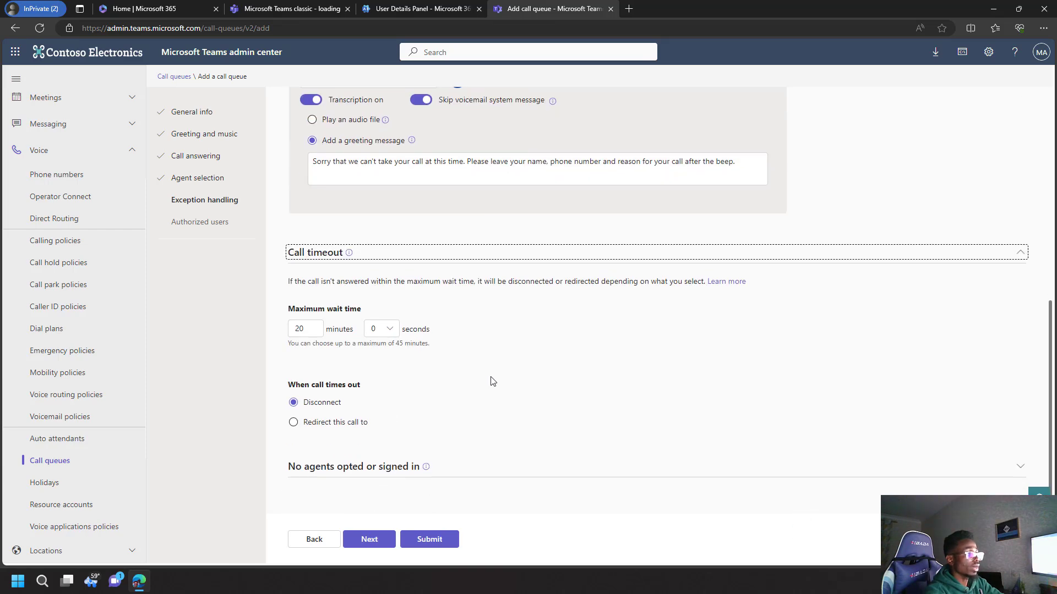
click(318, 329)
key(BackSpace)
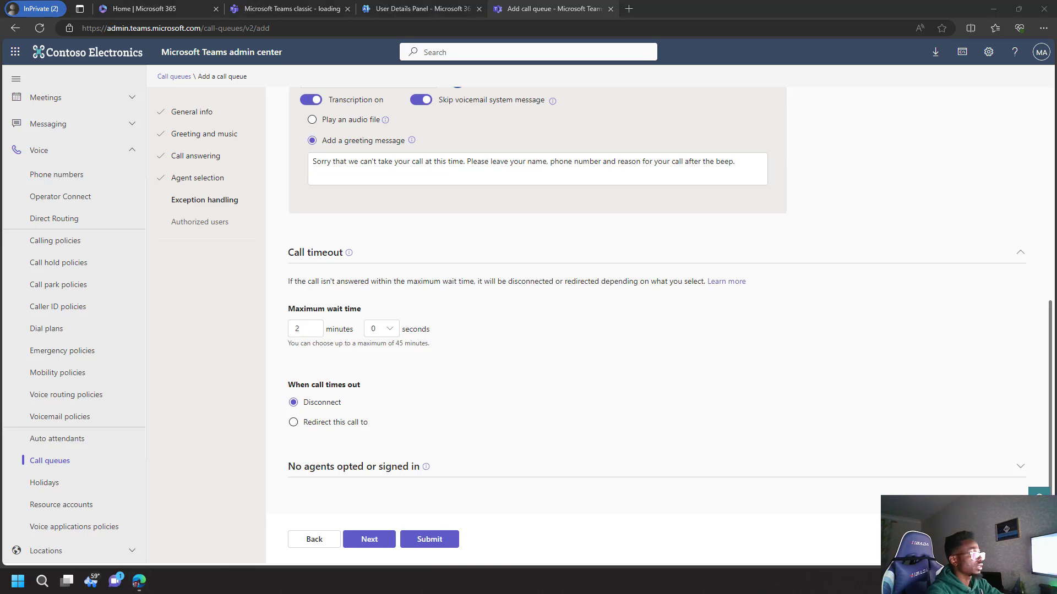
Step: Redirect timed-out calls to a shared voicemail and turn on transcription for it
click(322, 425)
scroll(396, 405, down, 2)
click(432, 404)
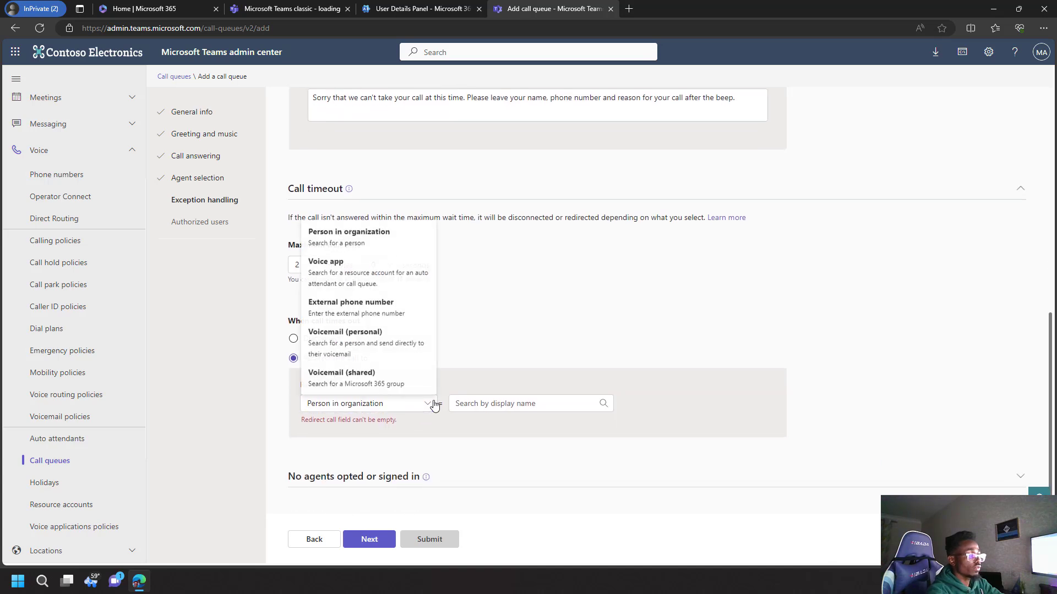
click(382, 383)
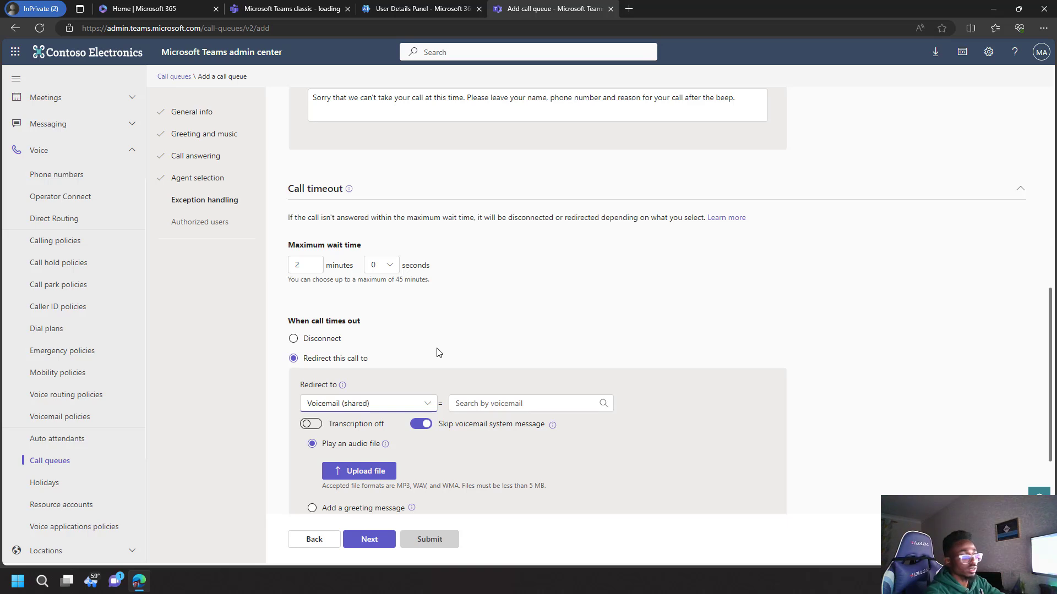
click(317, 428)
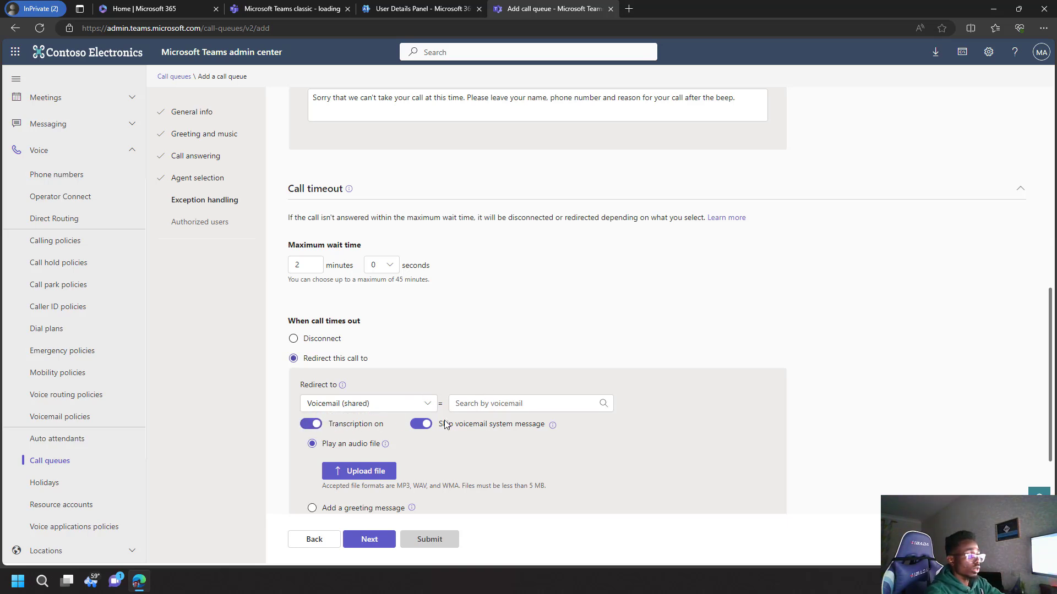
Step: Add the copied "Sorry that we can't take your call at this time" text as the greeting message for timed-out calls
scroll(325, 413, down, 3)
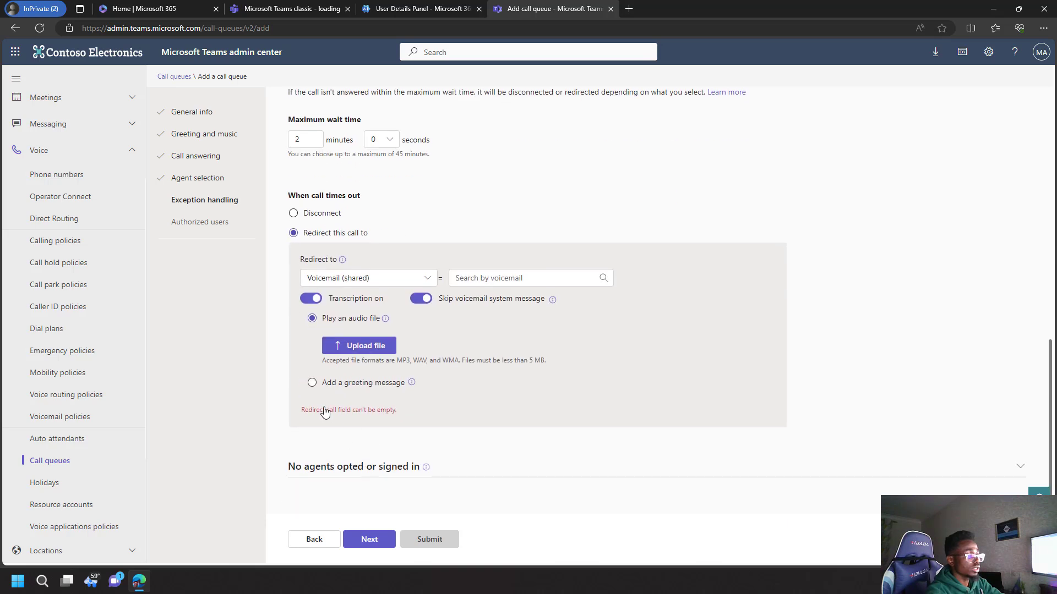
click(313, 383)
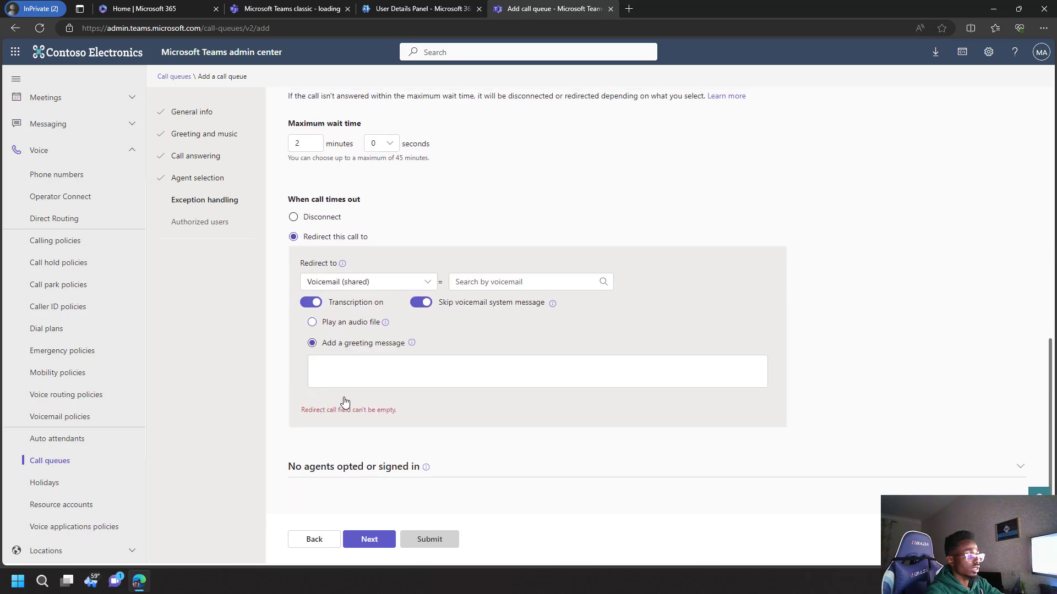
click(371, 375)
key(ctrl+v)
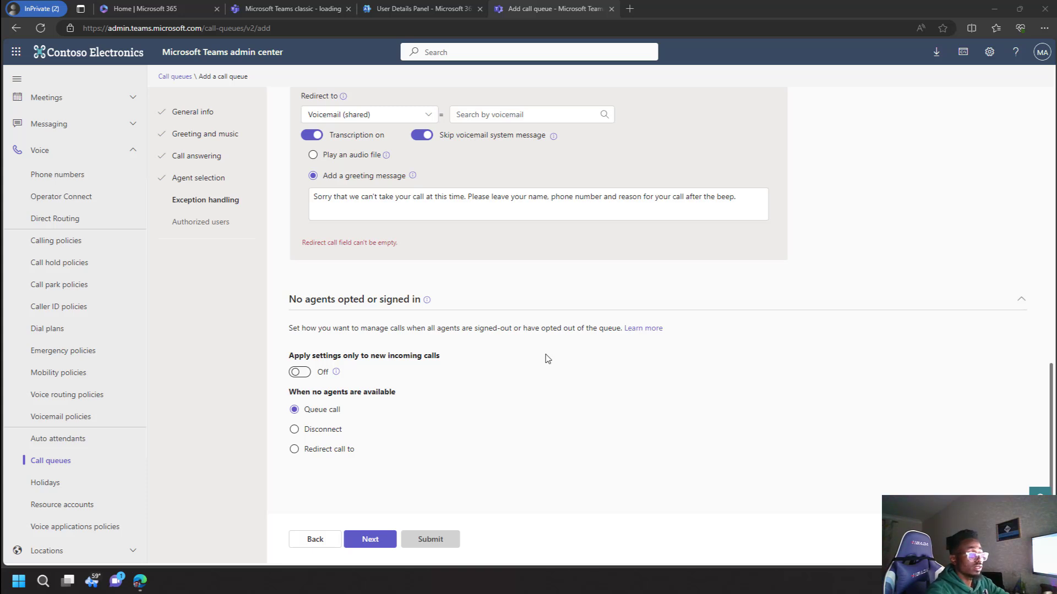
Step: Set SOC Team as the shared voicemail that receives the queue's timed-out calls
click(387, 539)
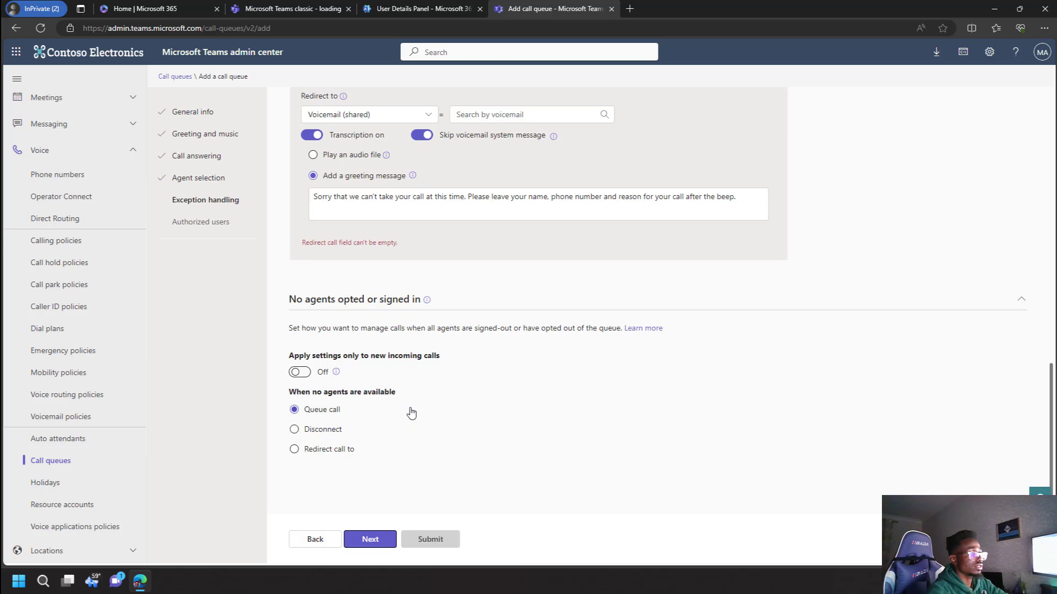
scroll(478, 371, up, 7)
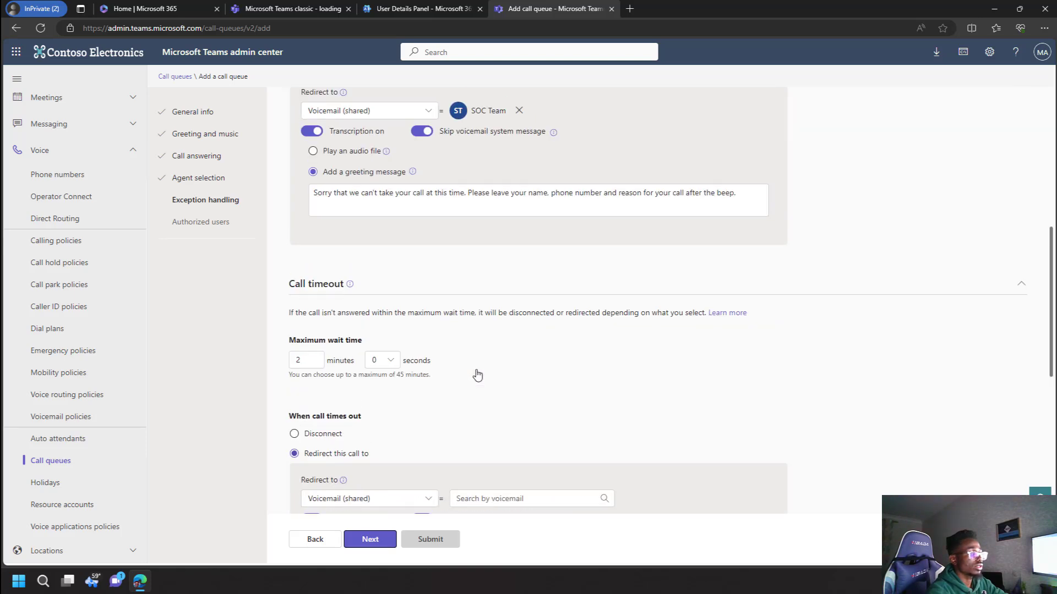
scroll(478, 376, down, 5)
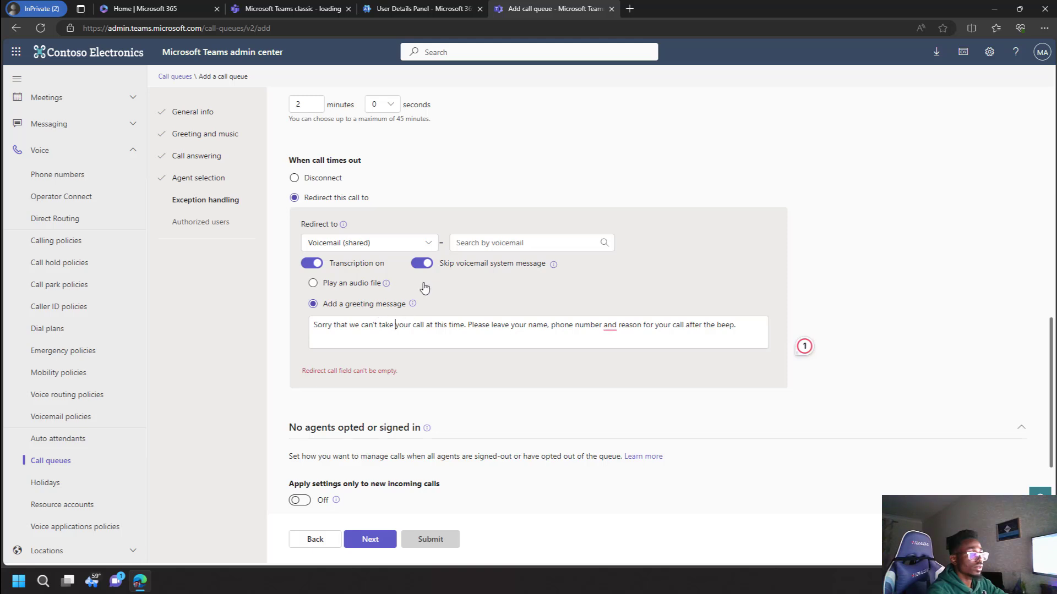
click(507, 242)
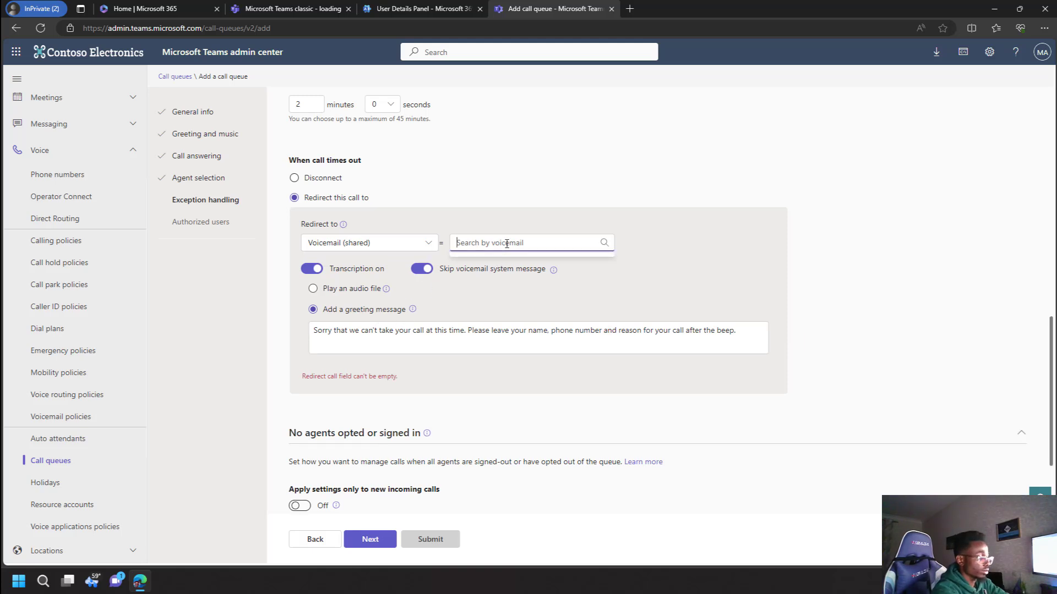
text(soc)
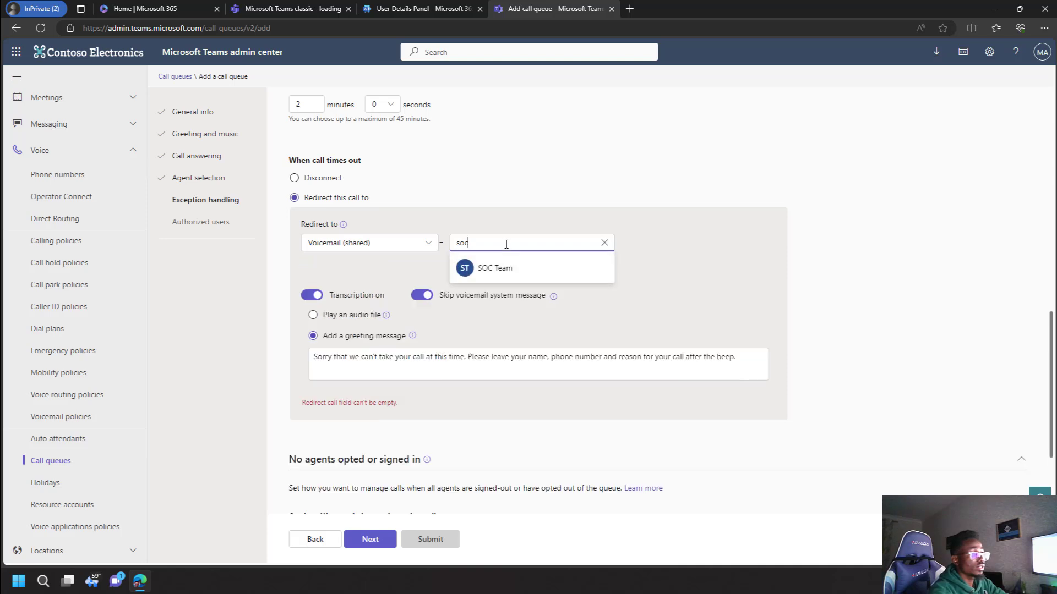
click(502, 267)
scroll(523, 358, down, 2)
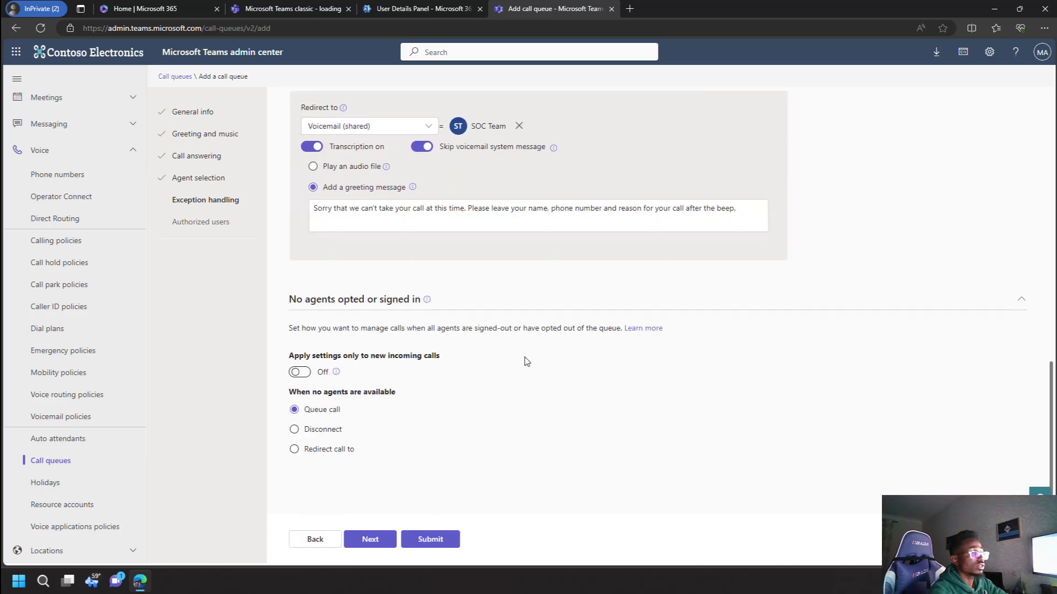
Step: Continue past exception handling and submit the Support CQ call queue without adding authorized users
scroll(500, 323, up, 12)
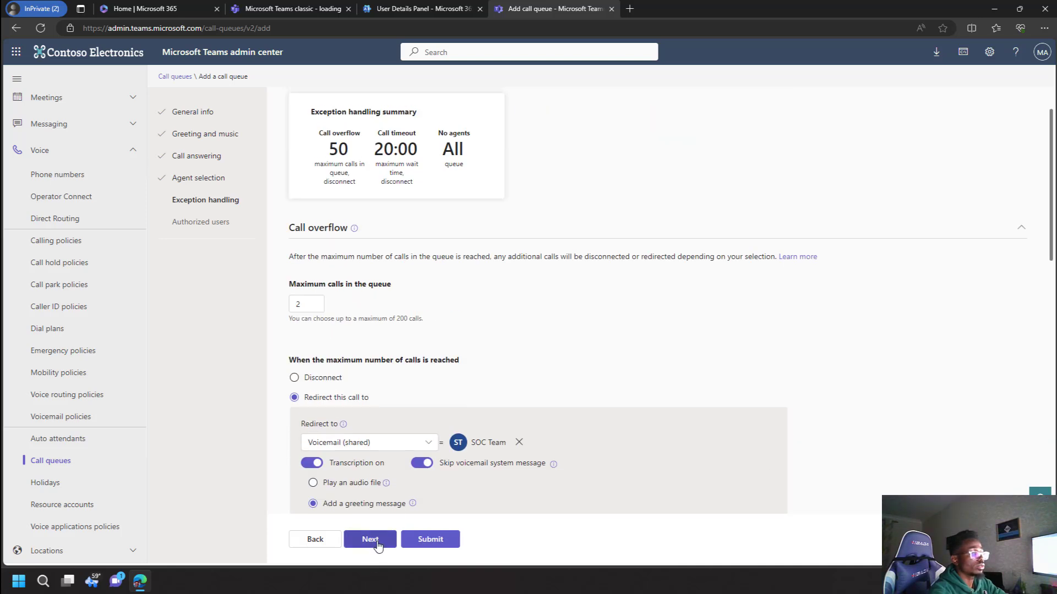
click(370, 540)
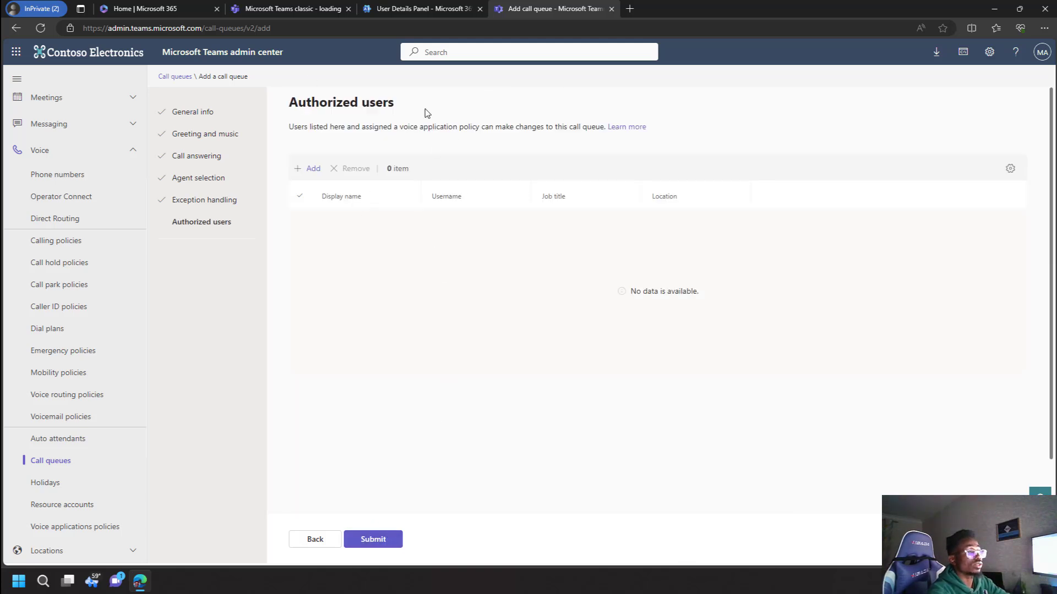
click(367, 541)
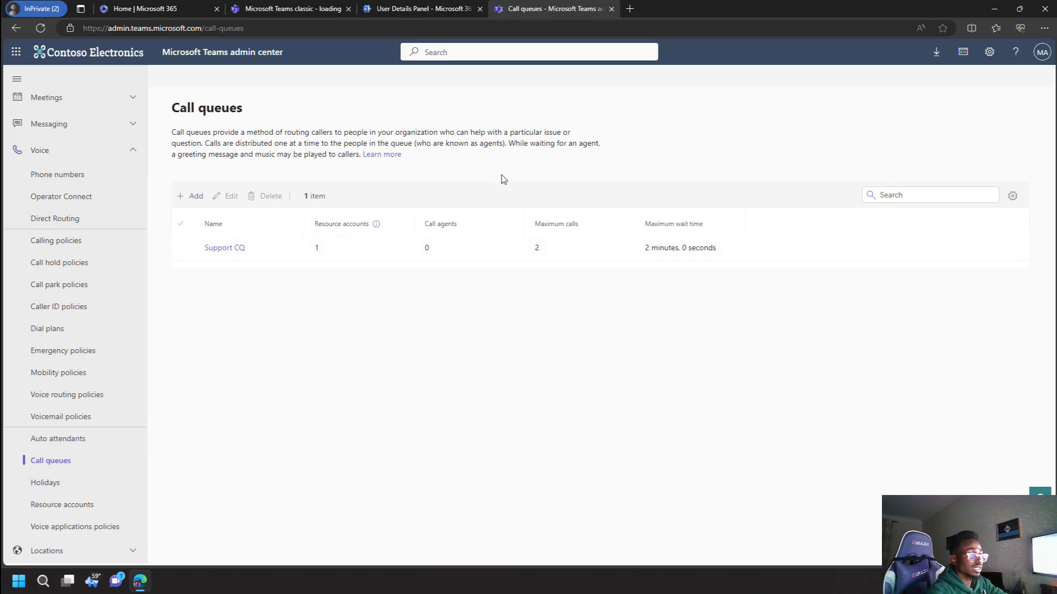
Step: Start a new call queue and name it "Sales and Marketing CQ"
click(197, 196)
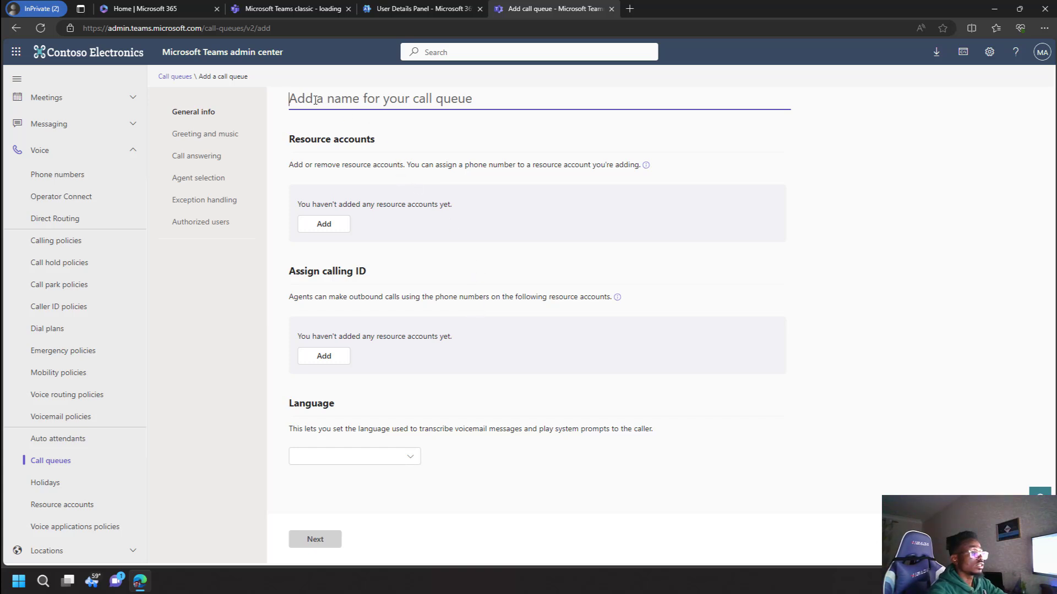
text(Sa)
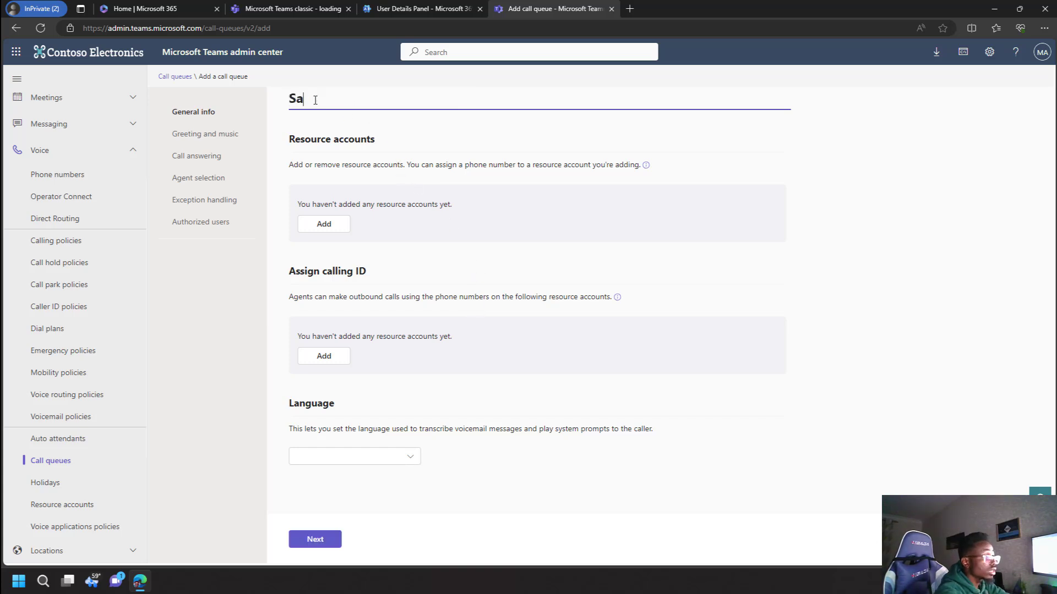
text(les and )
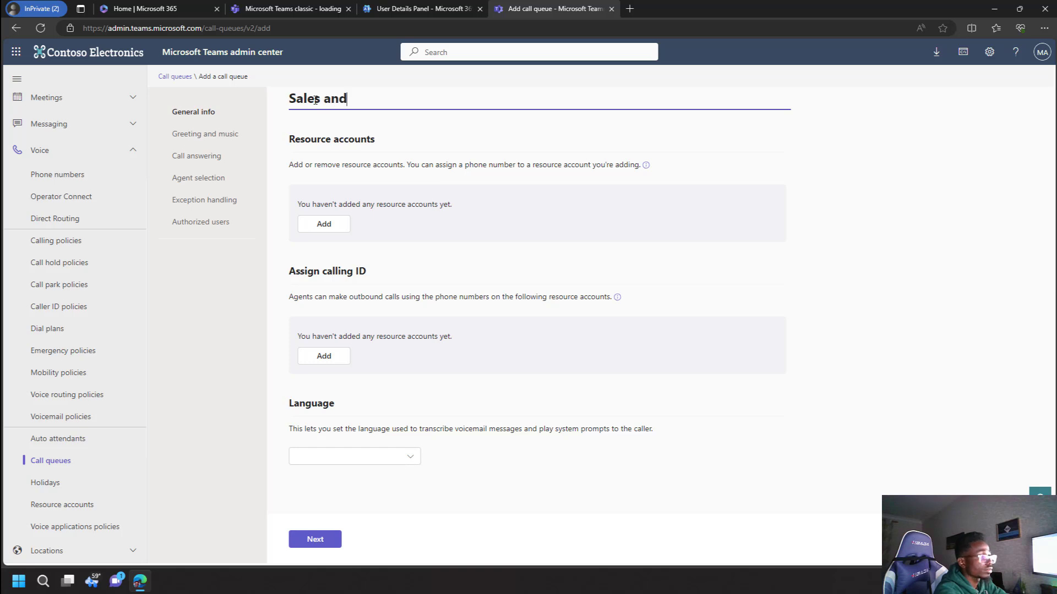
text(M)
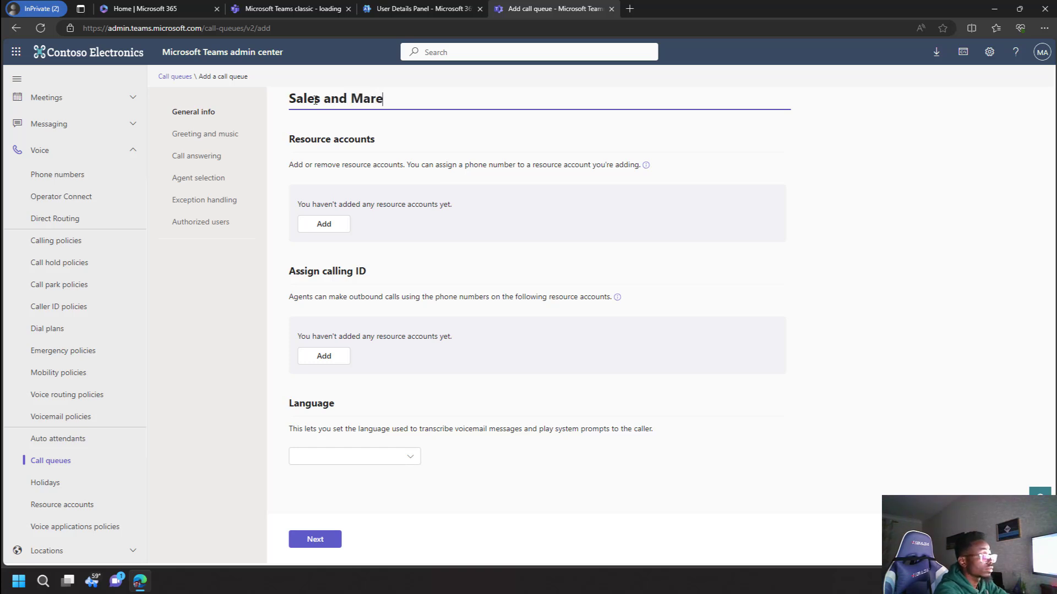
text(arketin)
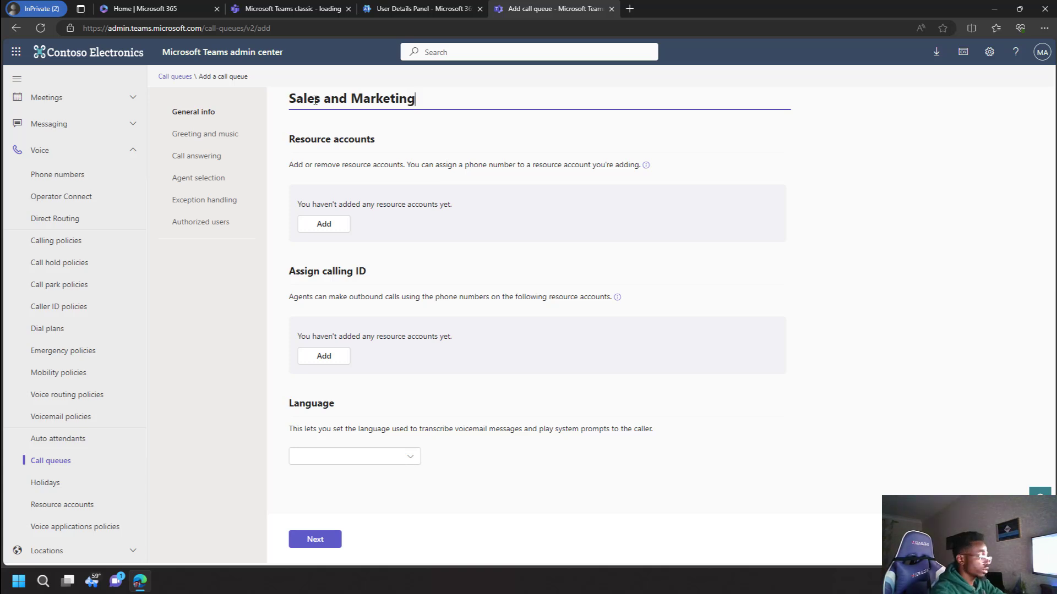
text(g)
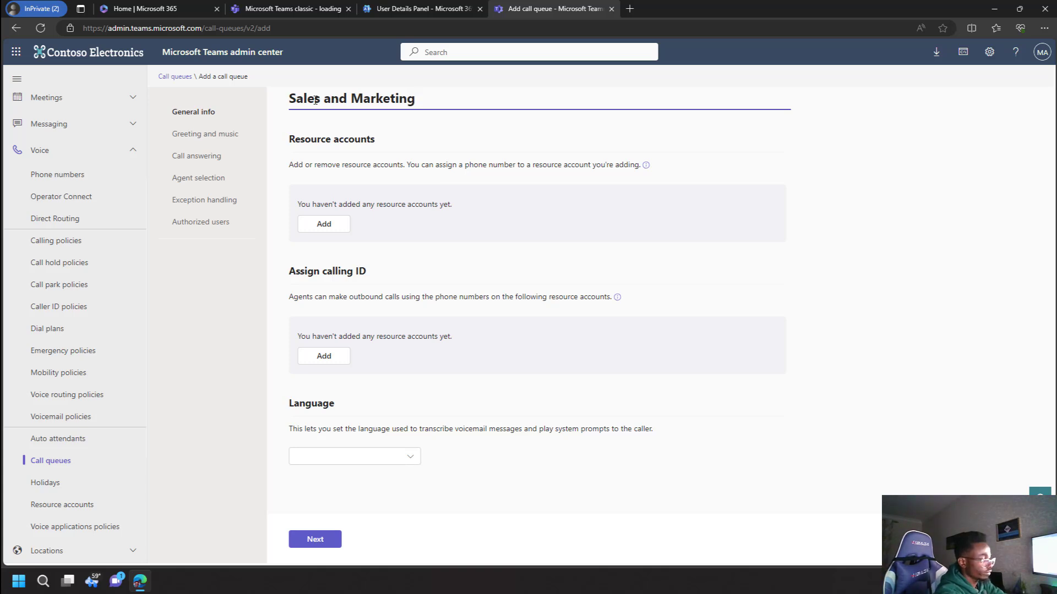
text( CQ)
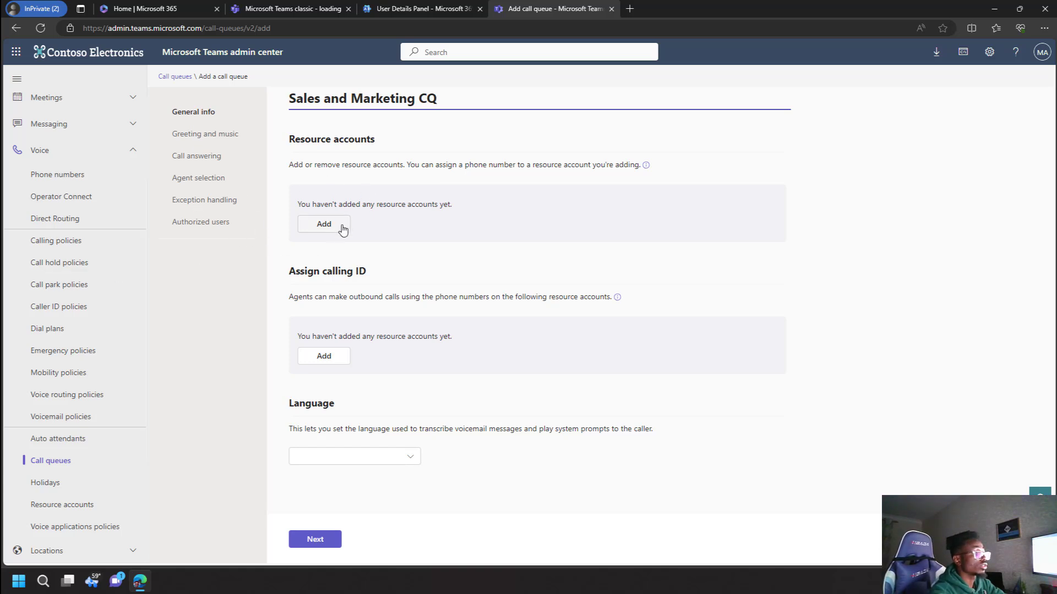
Step: Add the SaleCQ resource account to the Sales and Marketing CQ queue
click(324, 224)
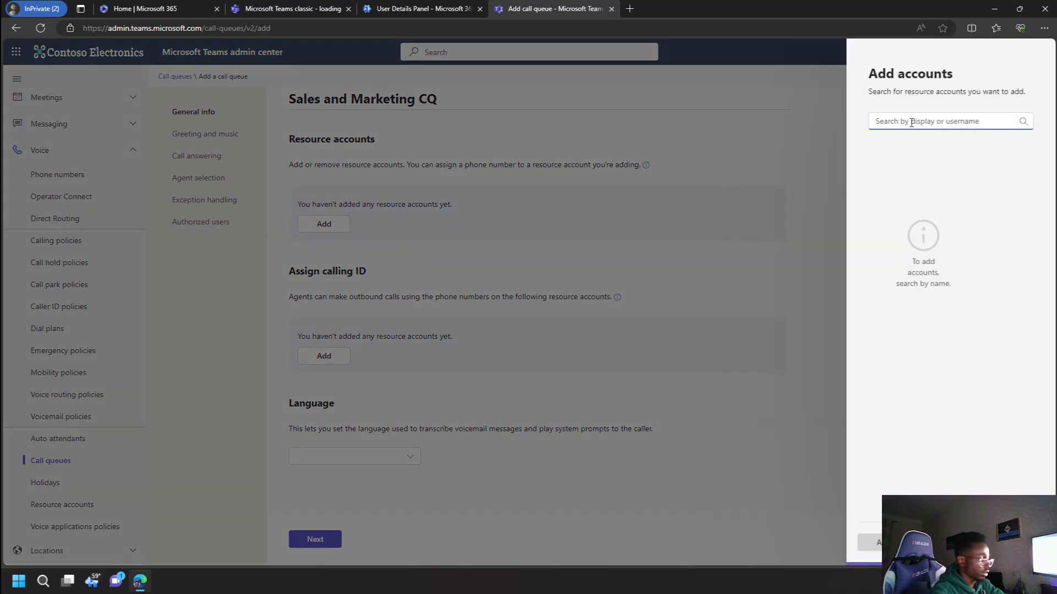
text(sale)
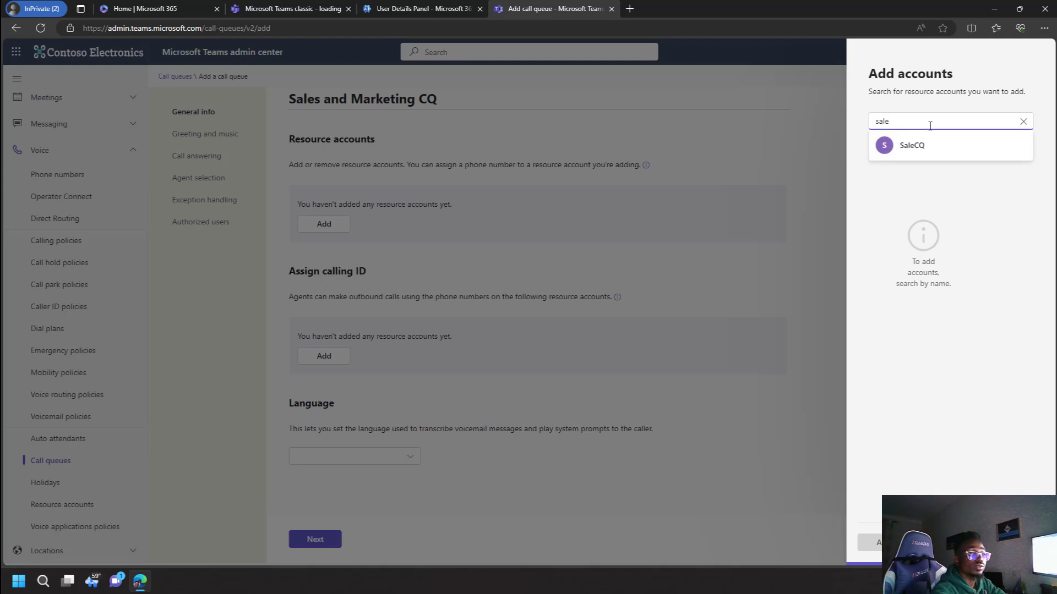
click(1005, 144)
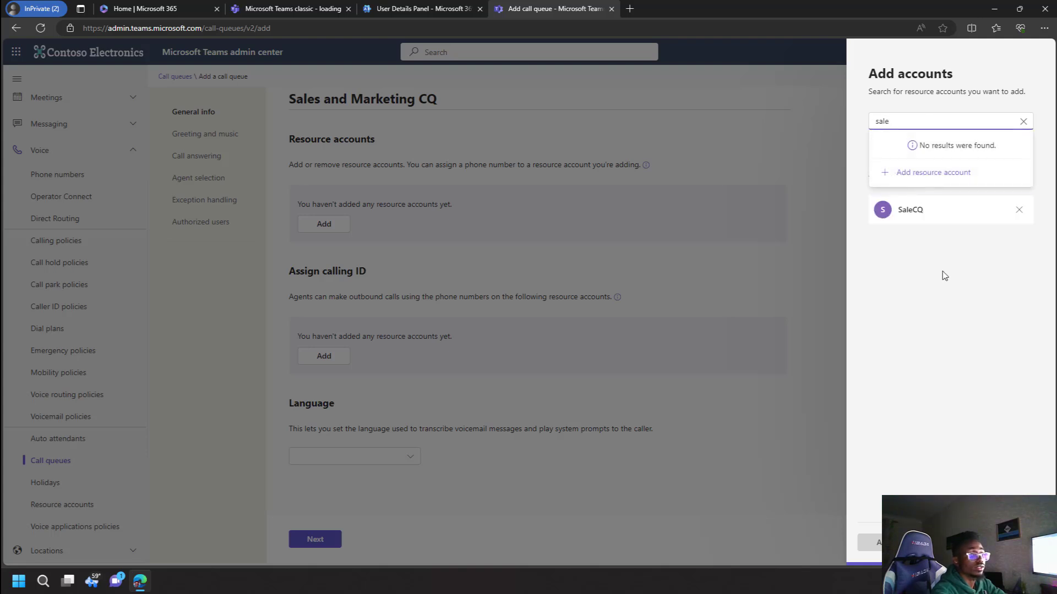
click(973, 320)
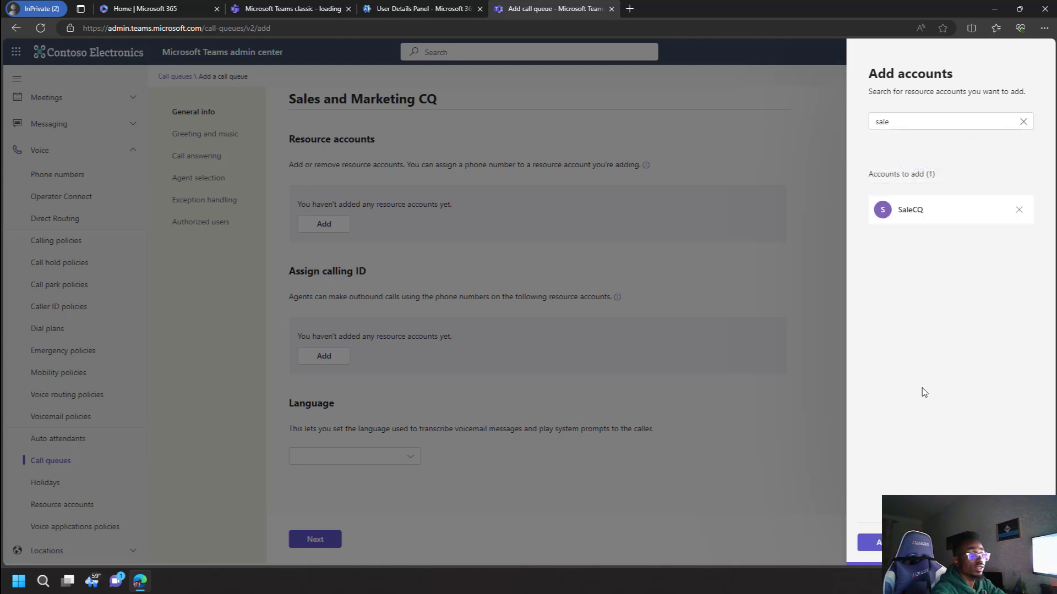
click(875, 542)
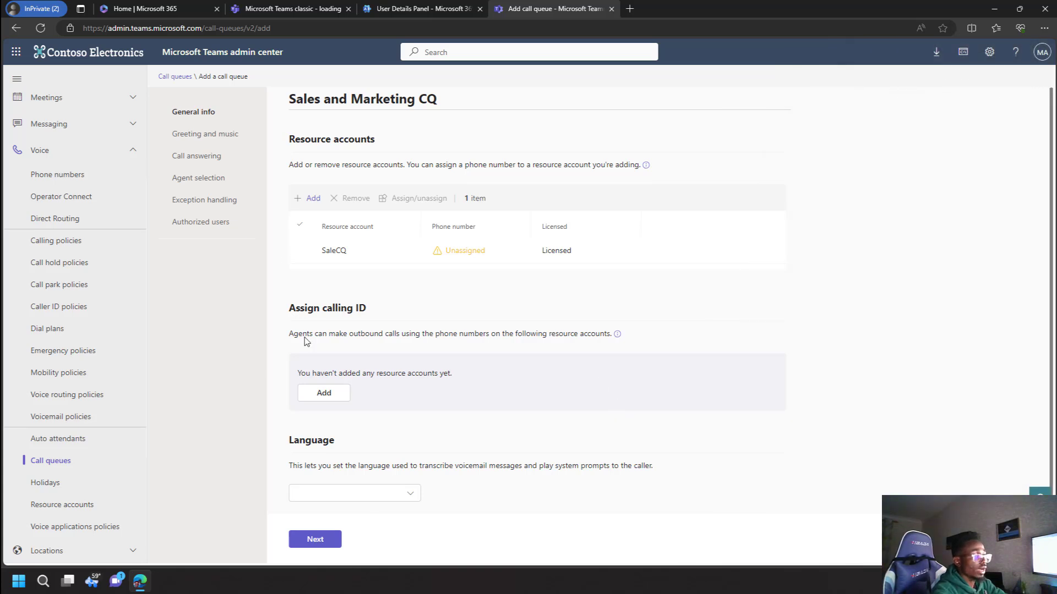
Step: Set the queue's language to English (United Kingdom) and continue past greeting and music to call answering
click(407, 493)
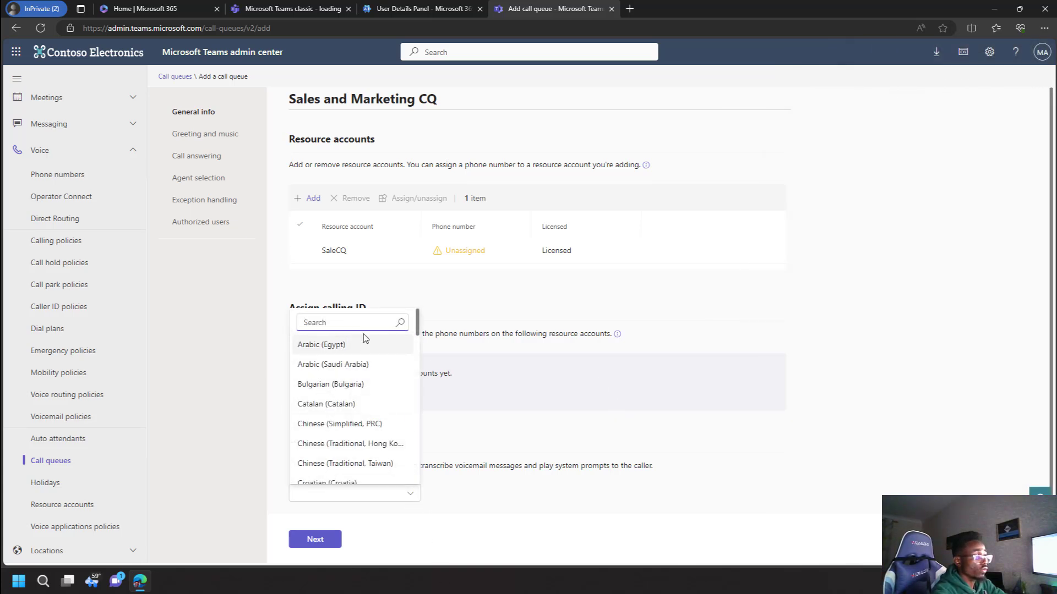
scroll(352, 444, down, 5)
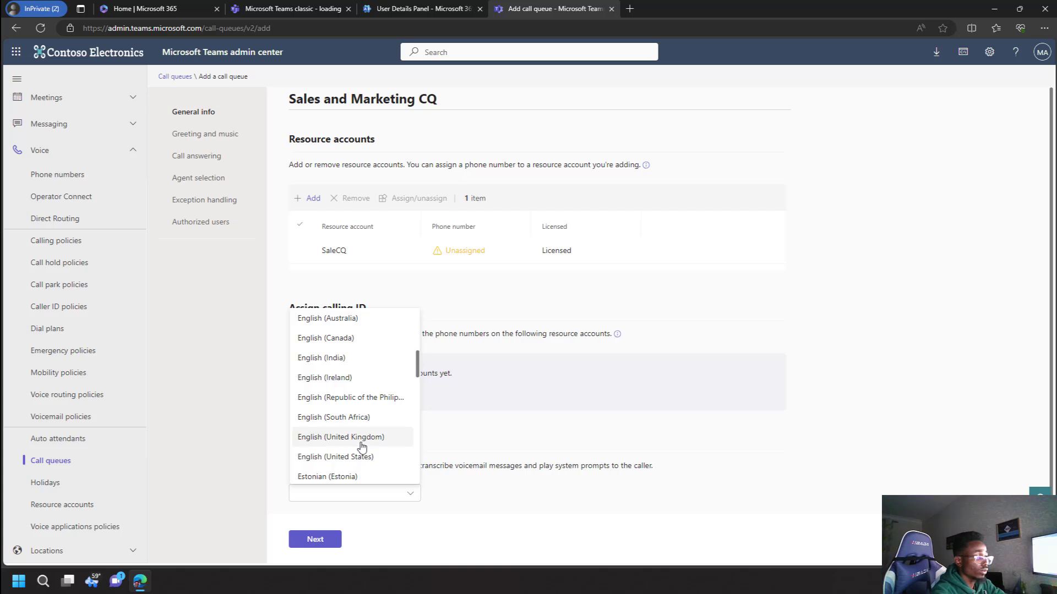
click(358, 440)
click(320, 541)
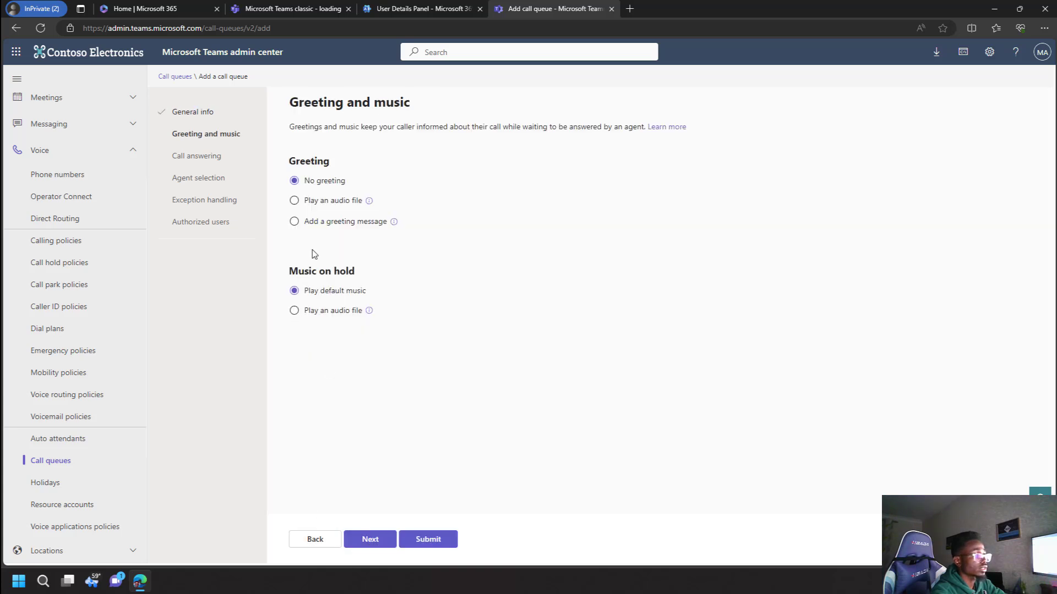
click(369, 539)
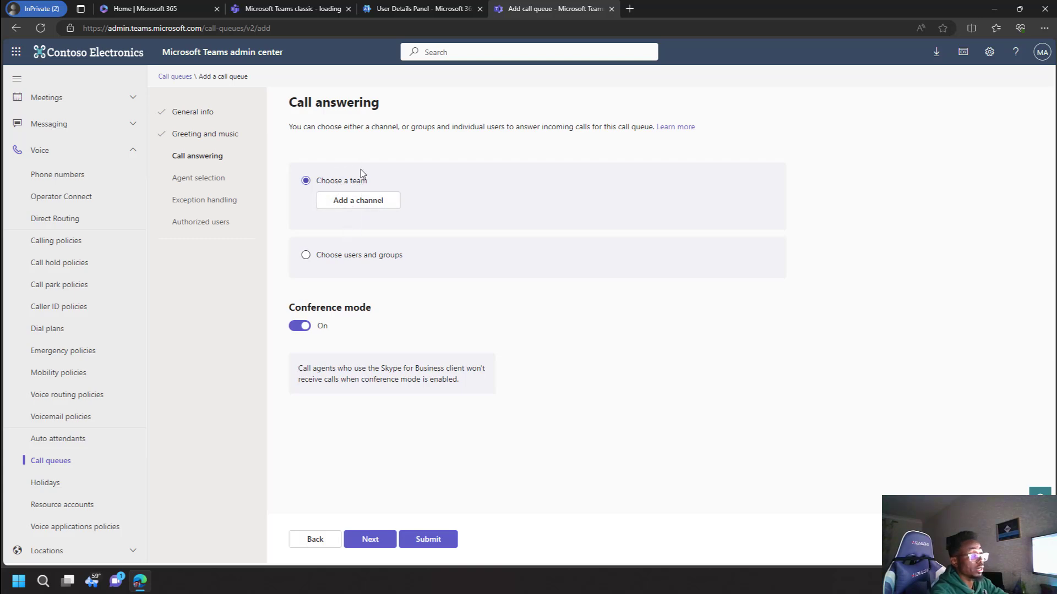
Step: Assign call answering to the Sales East channel of the U.S. Sales team and continue to agent selection
click(371, 205)
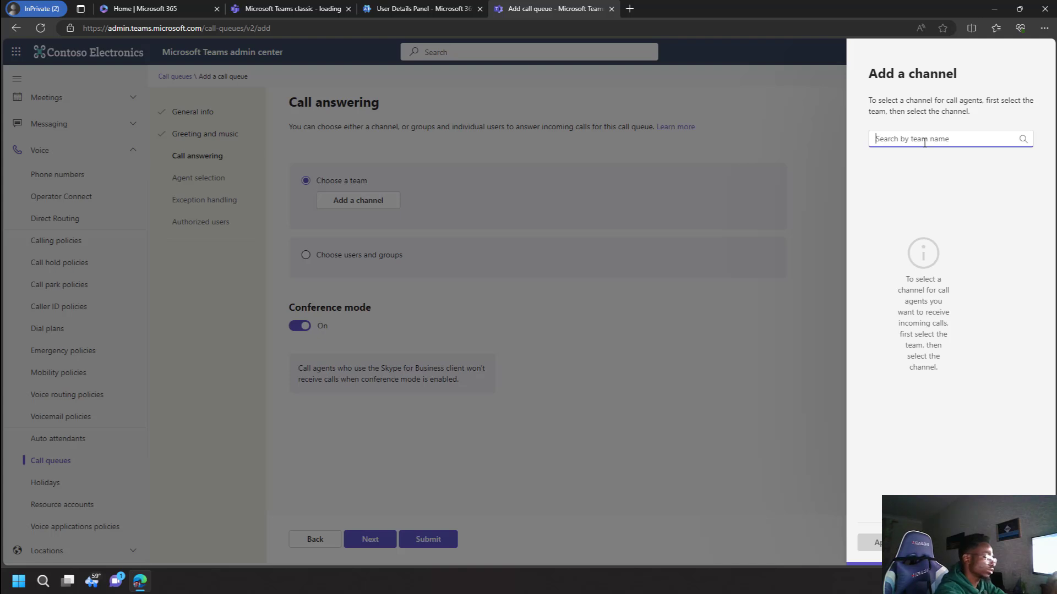
text(u.s)
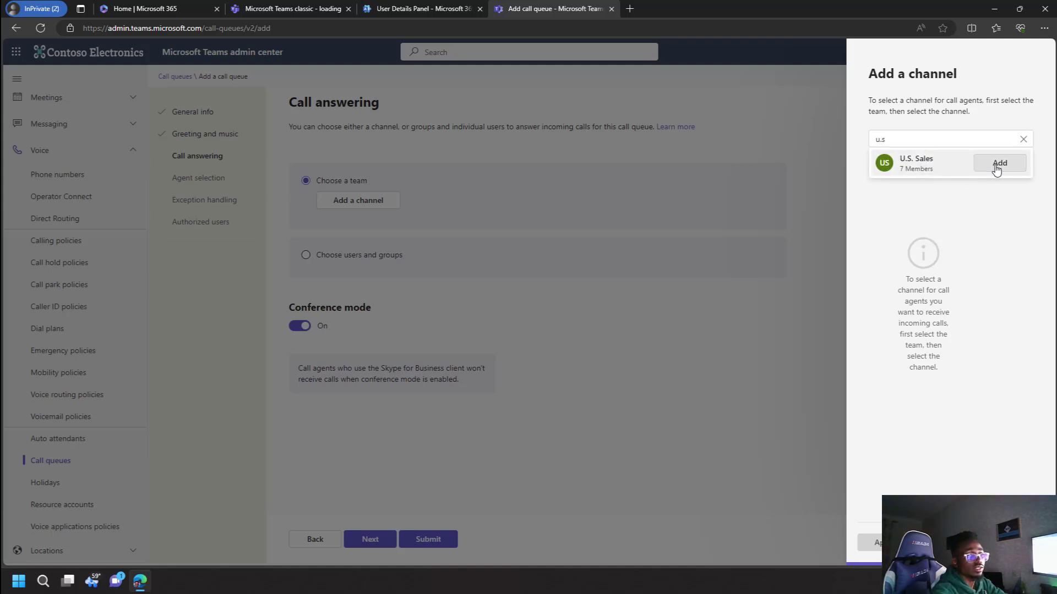
click(996, 164)
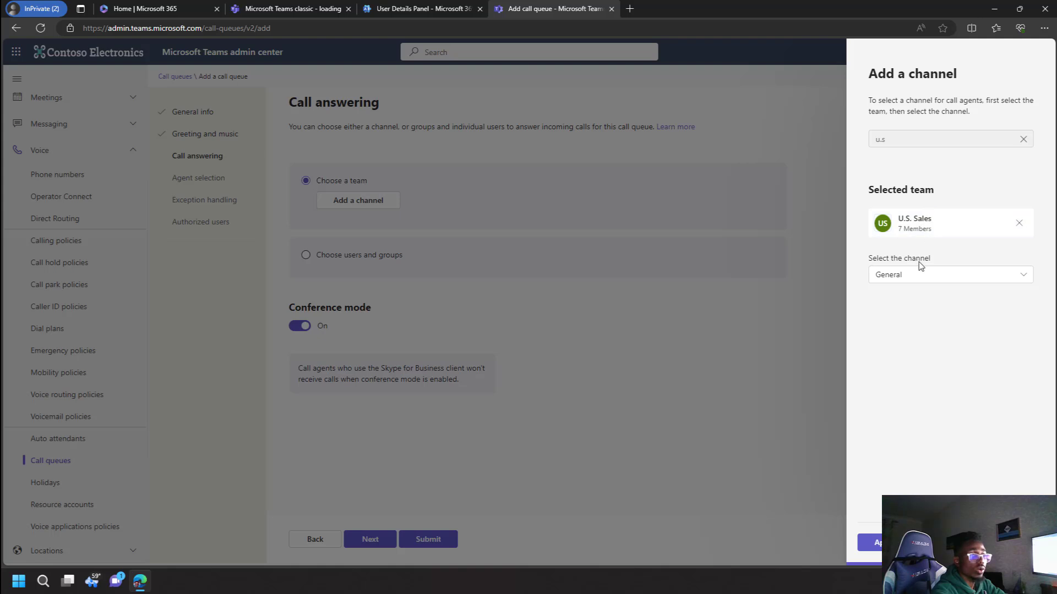
click(938, 282)
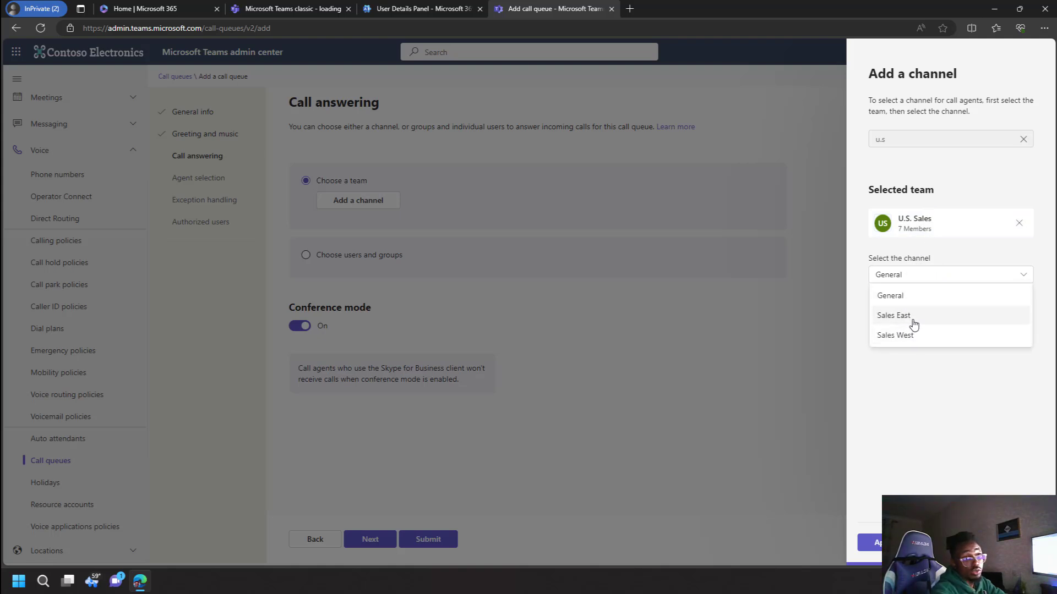
click(913, 318)
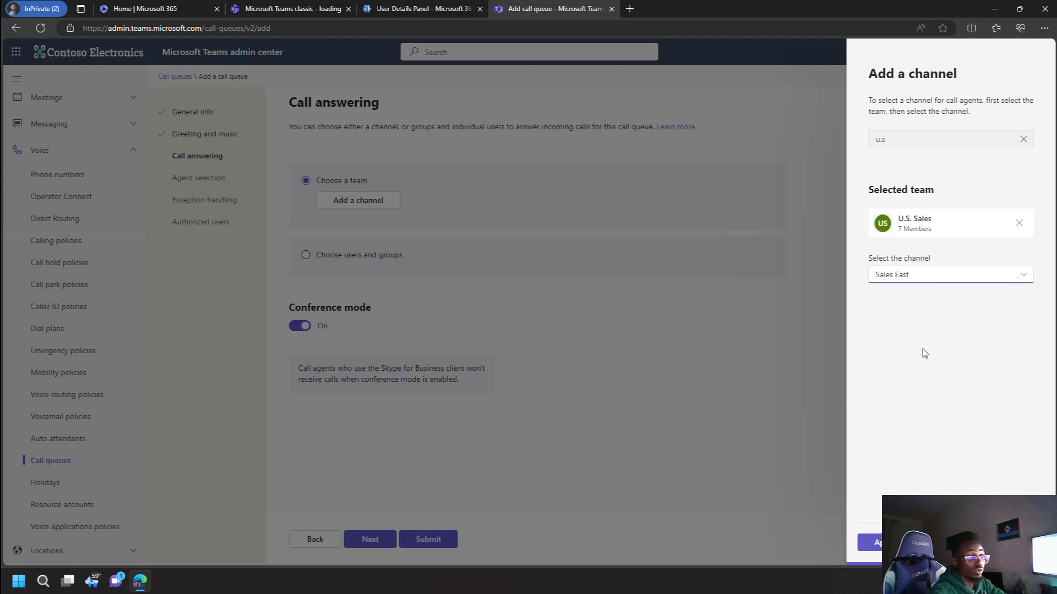
click(872, 542)
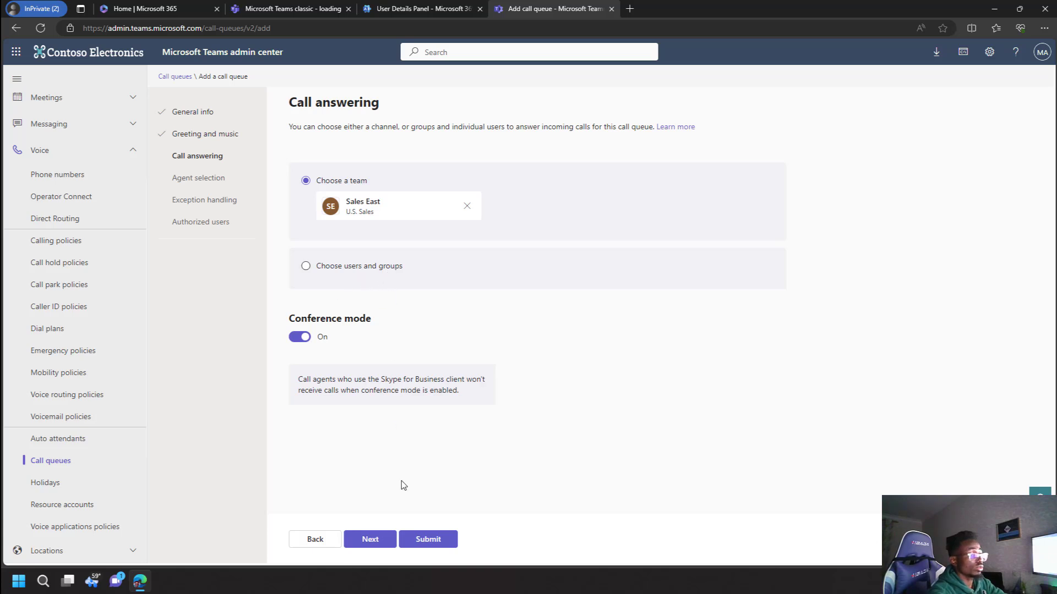
click(384, 540)
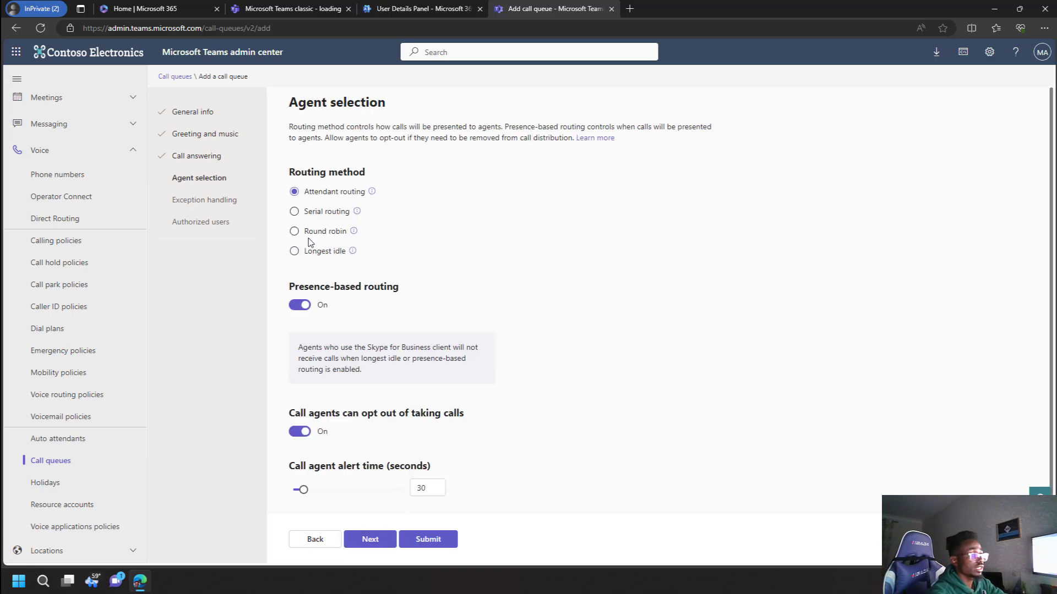
click(332, 215)
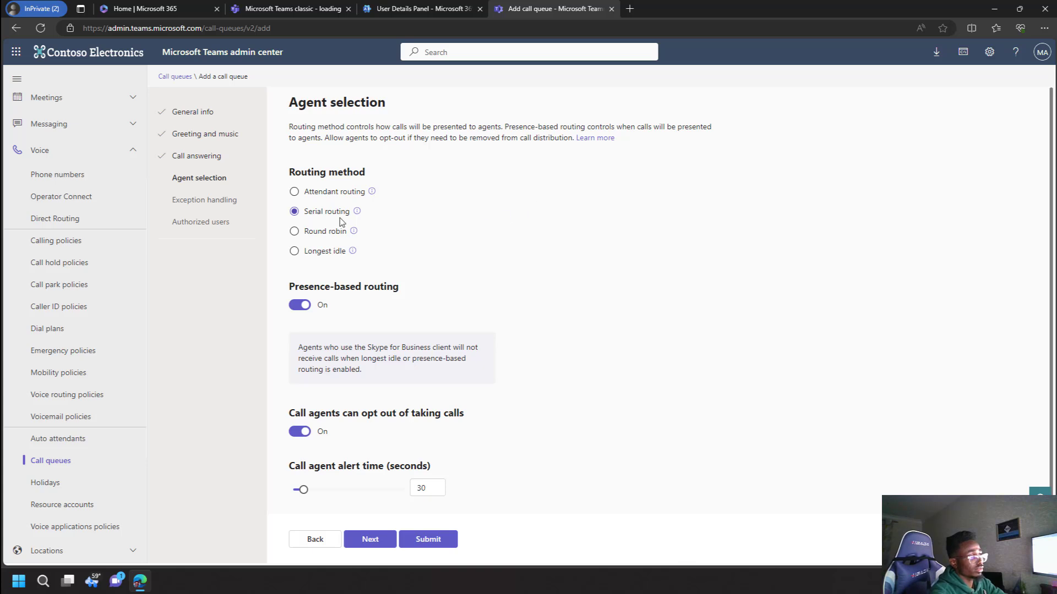
scroll(331, 319, down, 1)
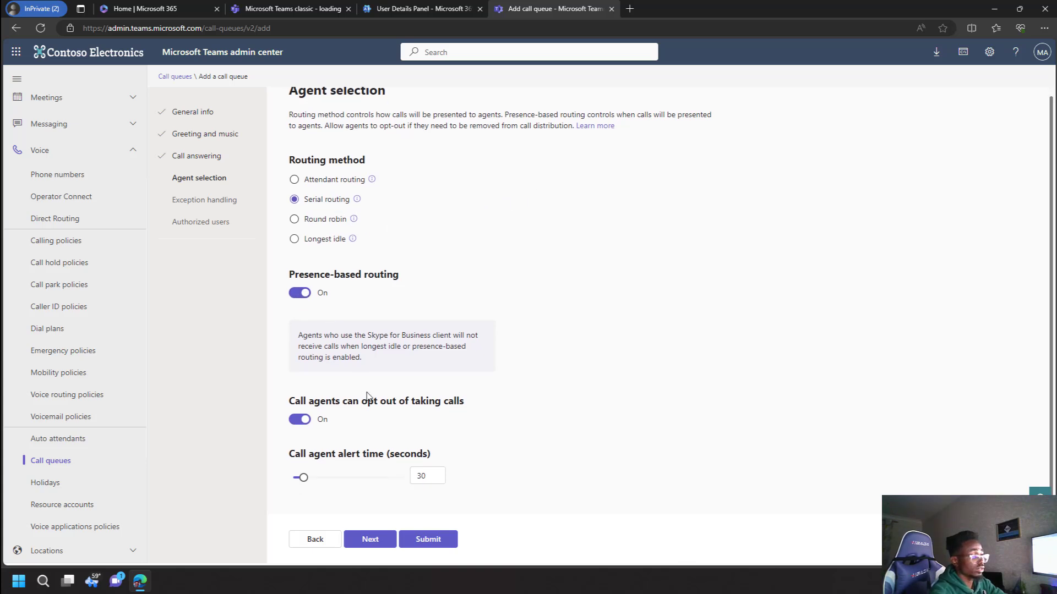
click(297, 181)
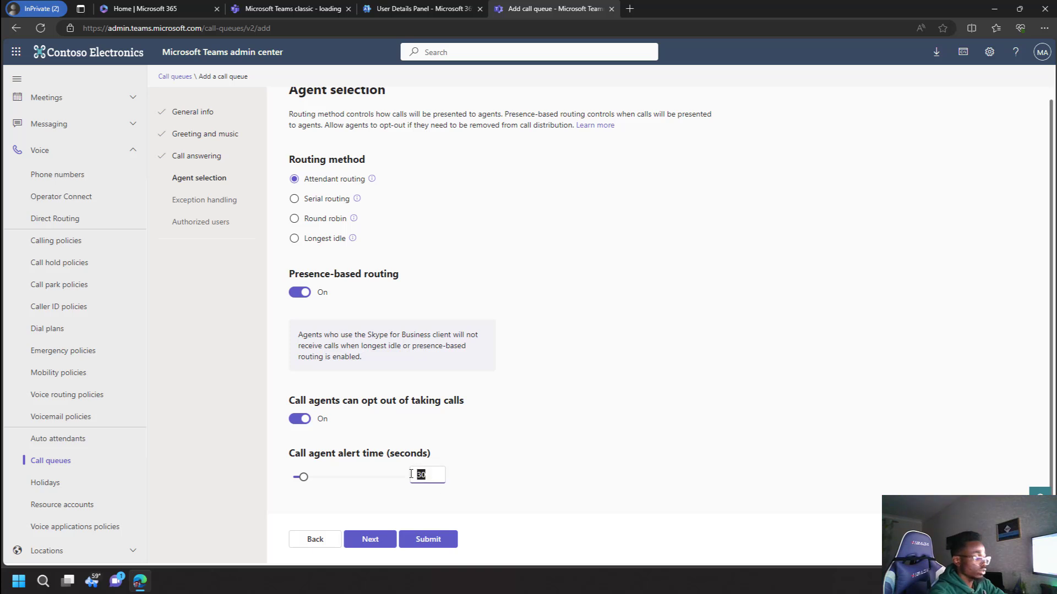
Step: Set the call agent alert time to 45 seconds and continue to exception handling
text(45)
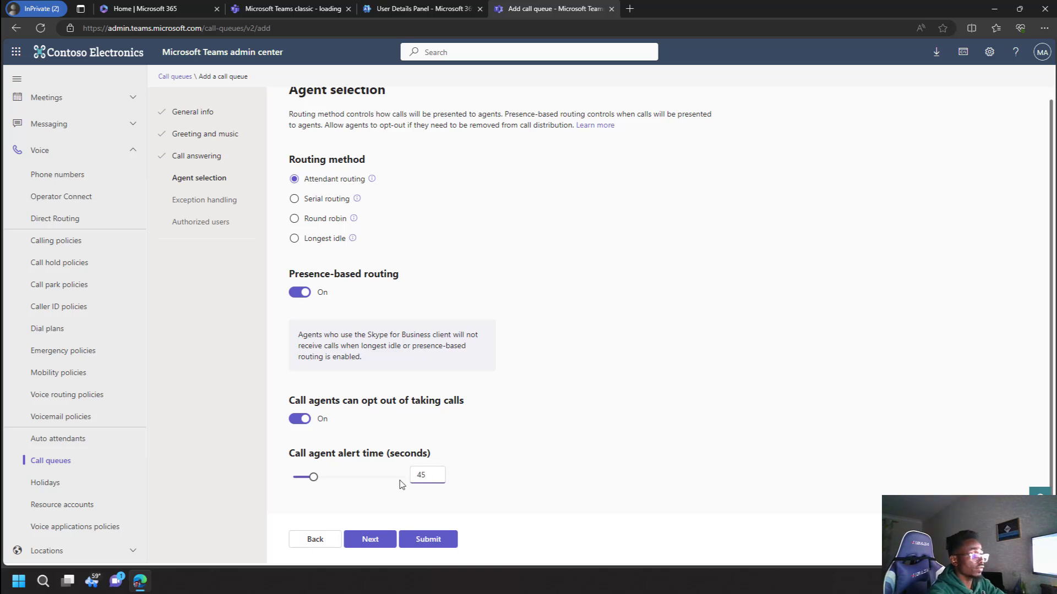
click(370, 539)
Step: Set the call overflow limit to a maximum of 2 calls in the queue
click(342, 295)
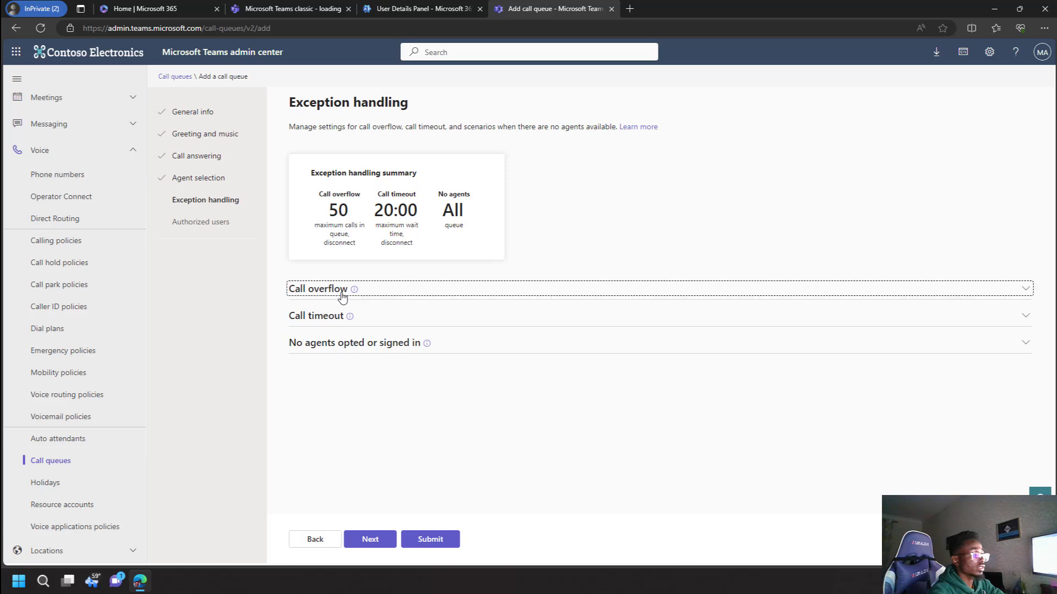
double_click(298, 365)
text(2)
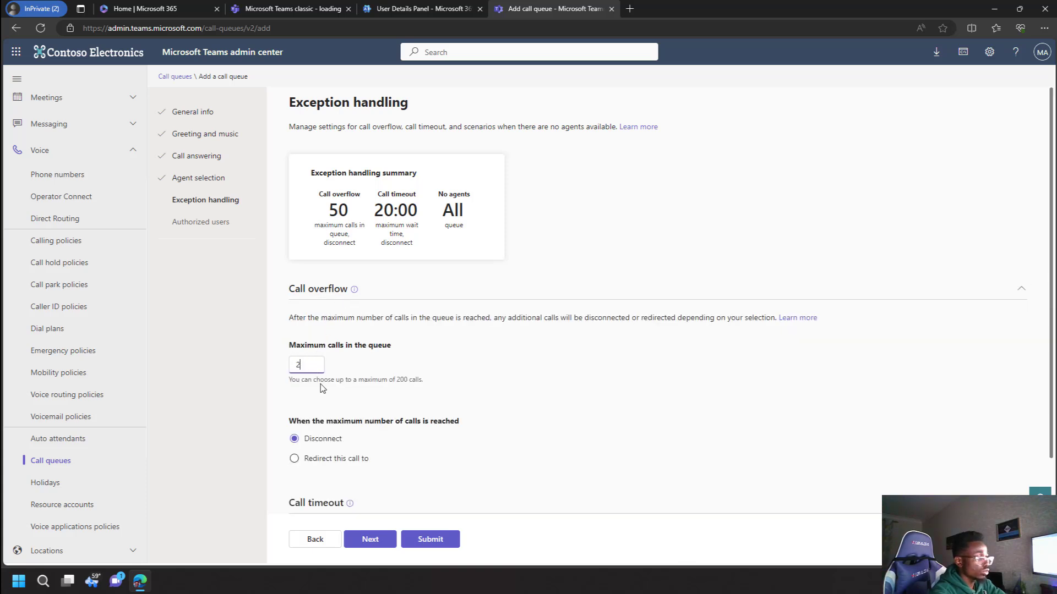
Step: Redirect overflow calls to the shared voicemail of the U.S. Sales group
scroll(322, 388, down, 1)
click(332, 395)
scroll(407, 369, down, 1)
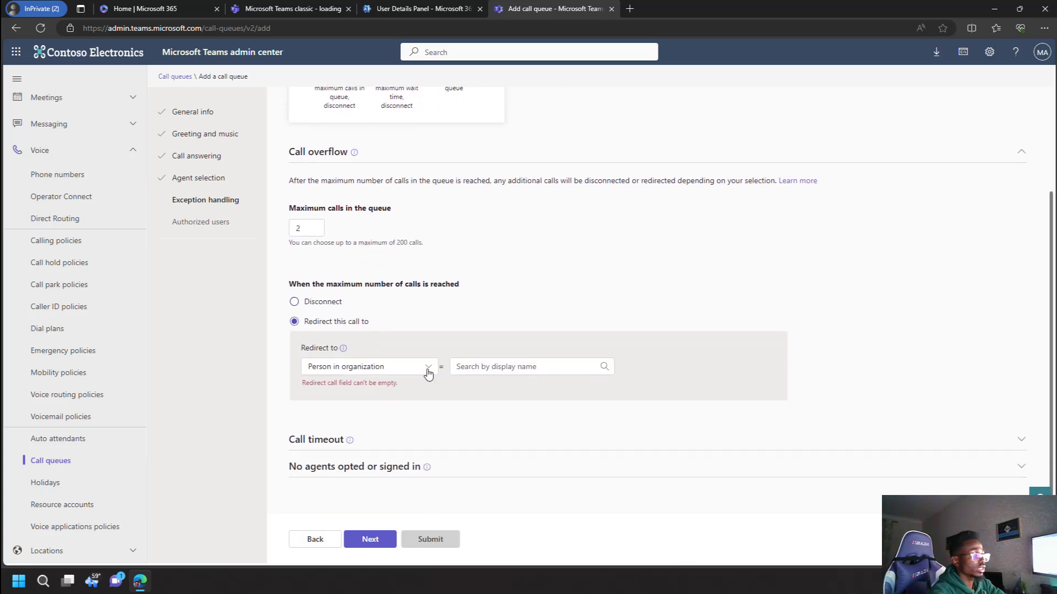
click(428, 370)
click(385, 527)
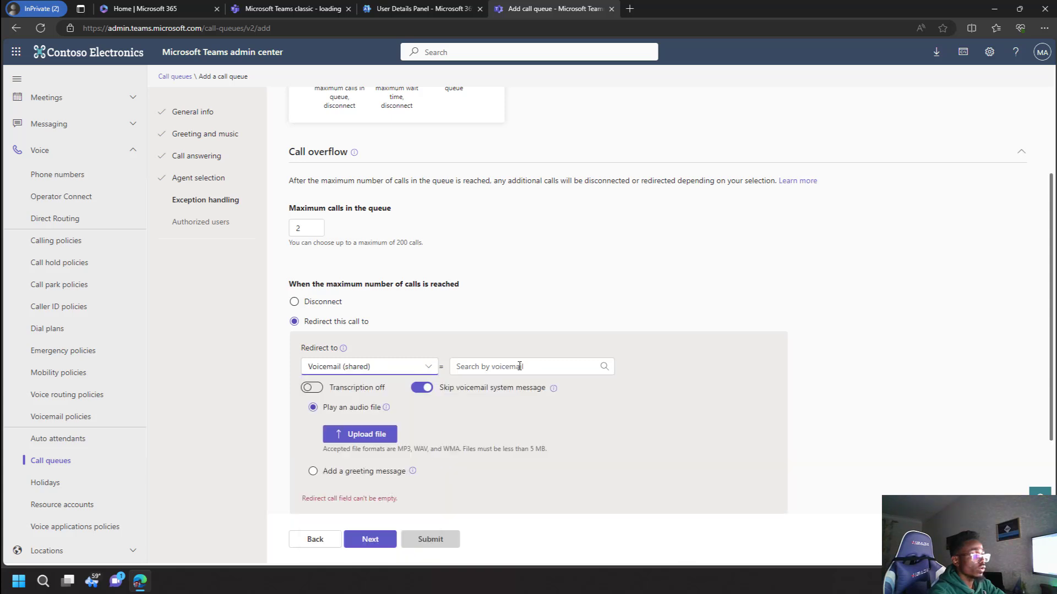
click(512, 367)
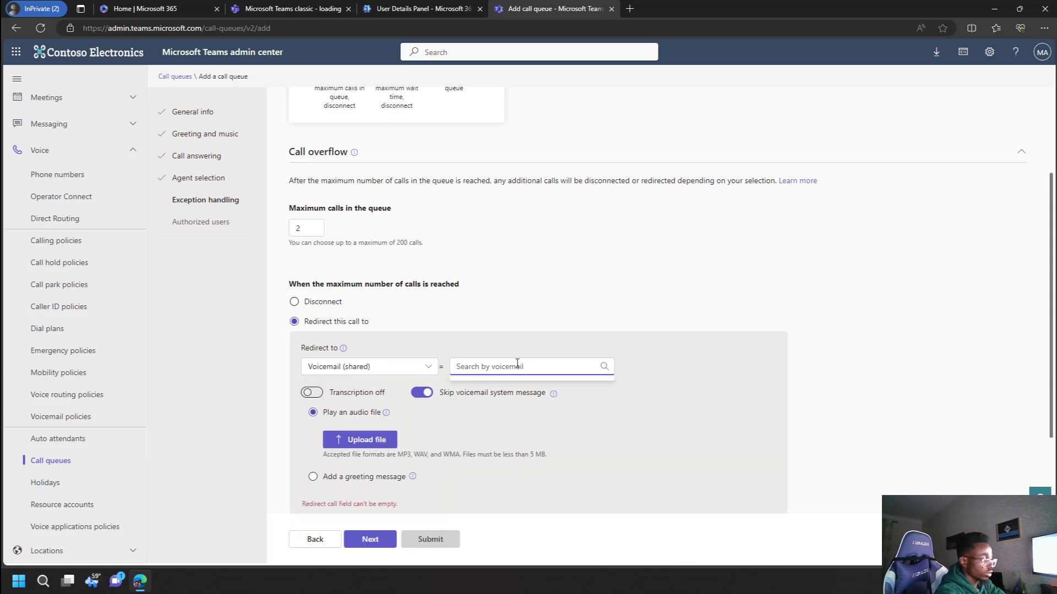
text(u.sd)
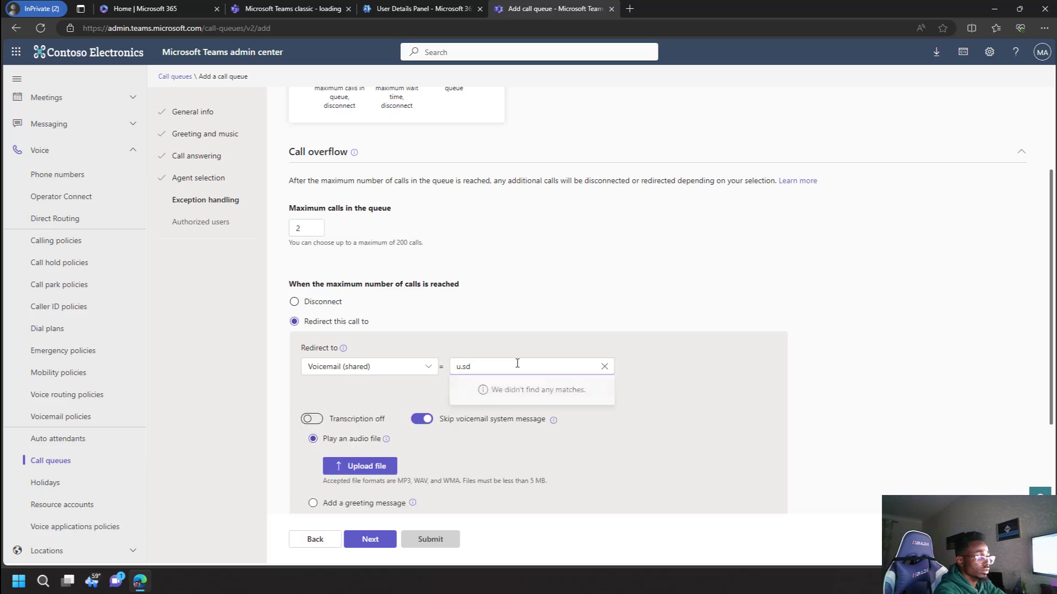
key(BackSpace)
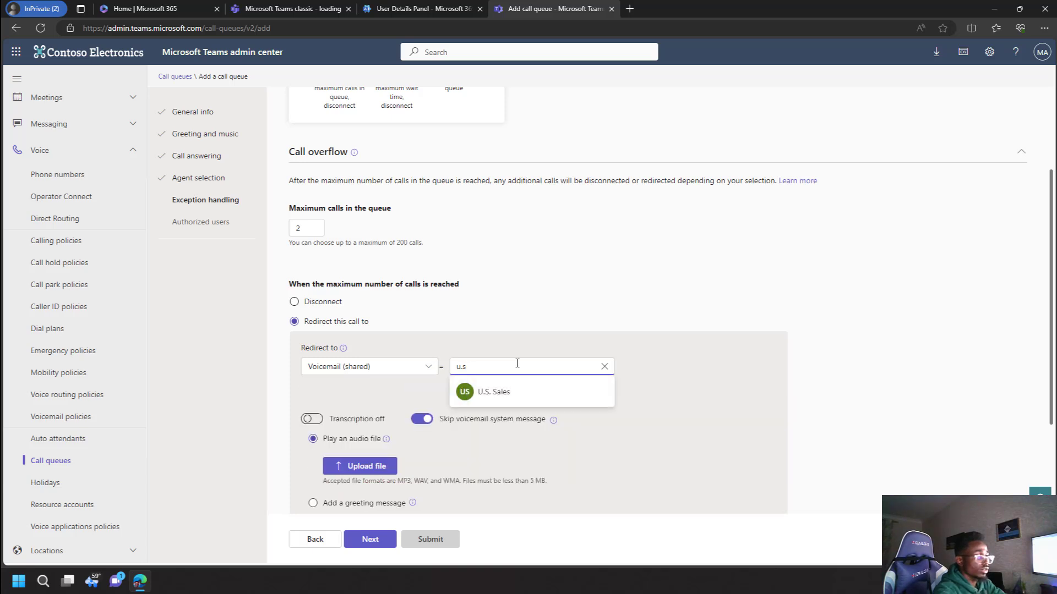
click(517, 392)
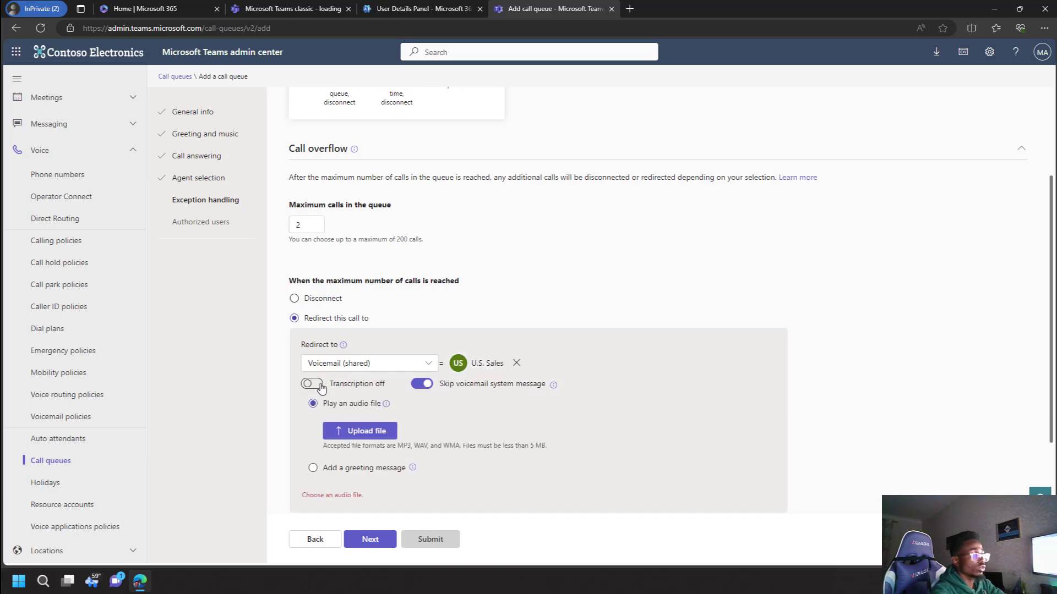
Step: Turn on overflow voicemail transcription and add a greeting apologising and asking callers to leave their name, phone number and reason after the beep
click(320, 385)
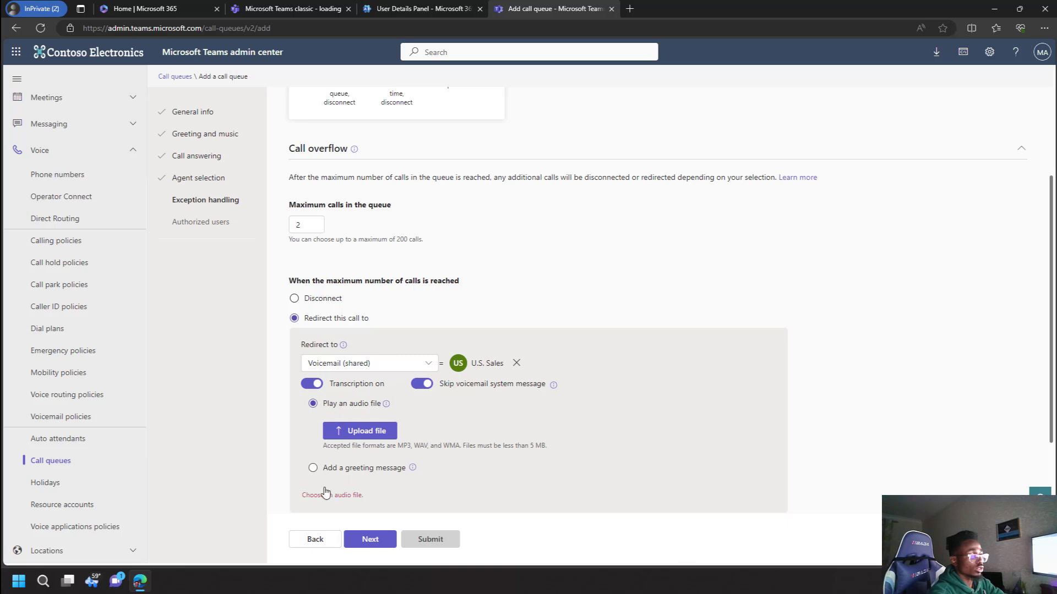
click(313, 468)
click(387, 450)
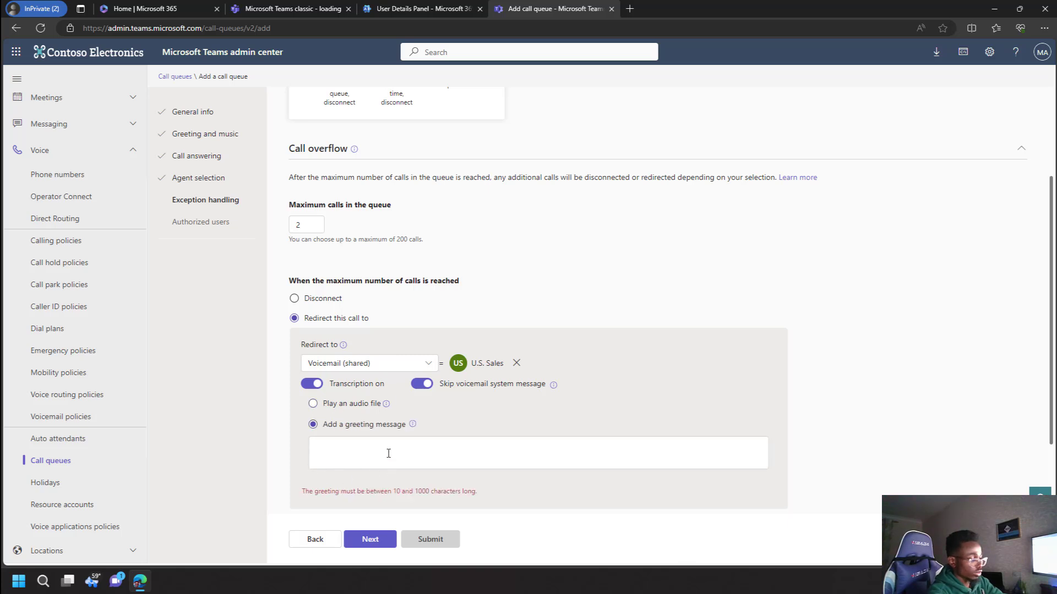
text(Sorry that we can't take your call at this time. Please leave your name, phone number and reason for your call after the beep.)
scroll(442, 456, down, 2)
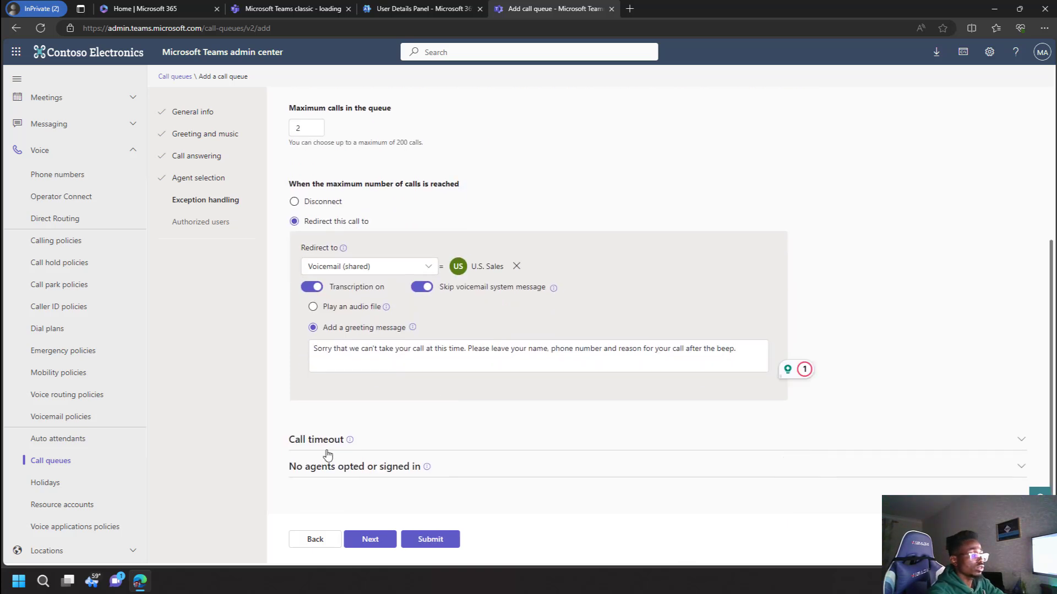
Step: Set the call timeout's maximum wait time to 2 minutes
mouse_move(350, 439)
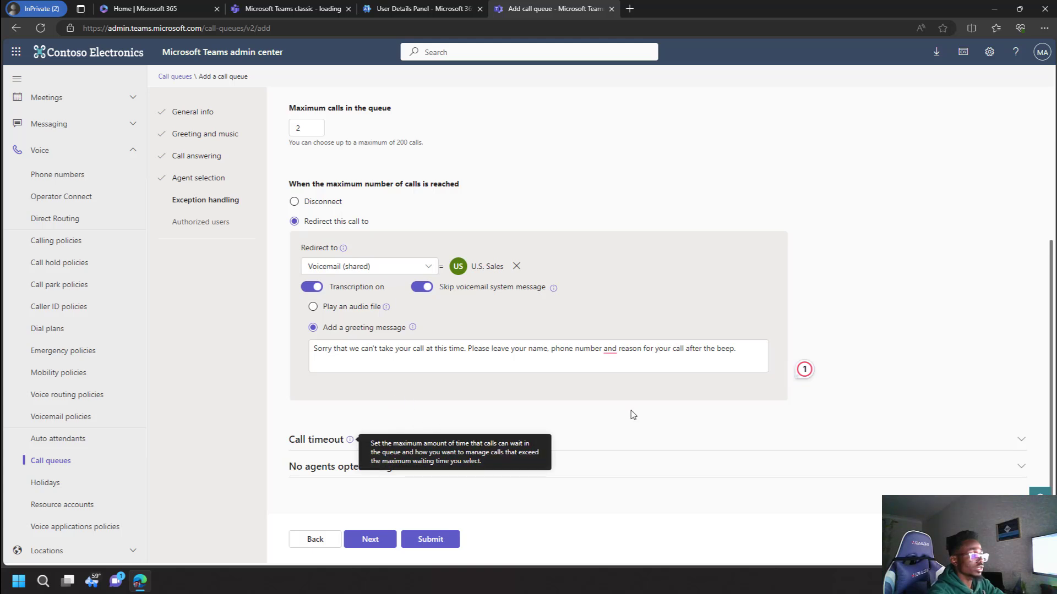
click(644, 440)
scroll(440, 385, down, 4)
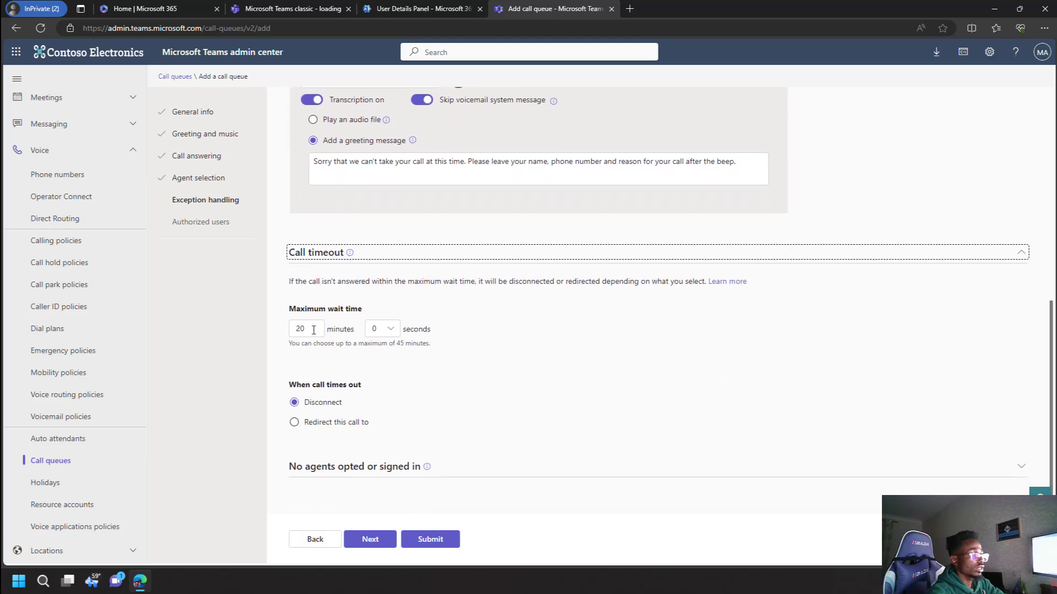
drag(314, 331, 292, 329)
text(2)
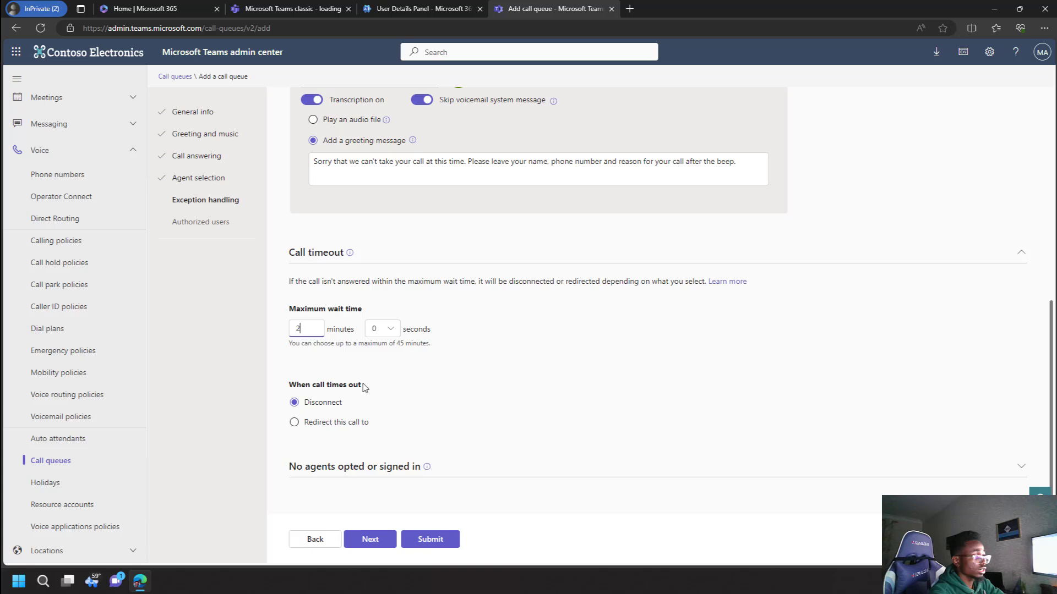
Step: Redirect timed-out calls to the SupportCQ resource account as a voice app
click(338, 419)
click(422, 468)
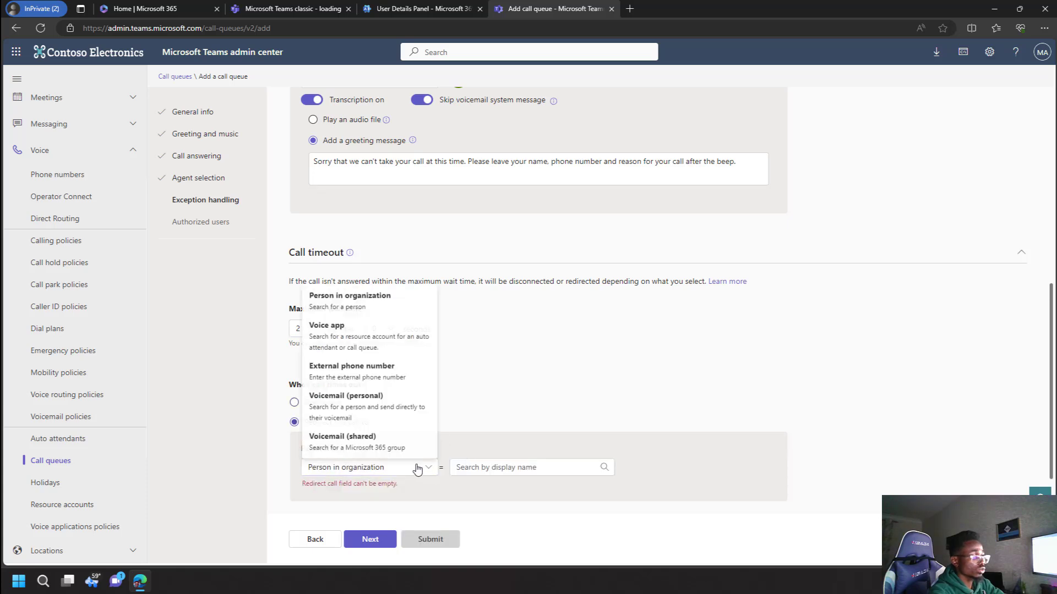
click(383, 442)
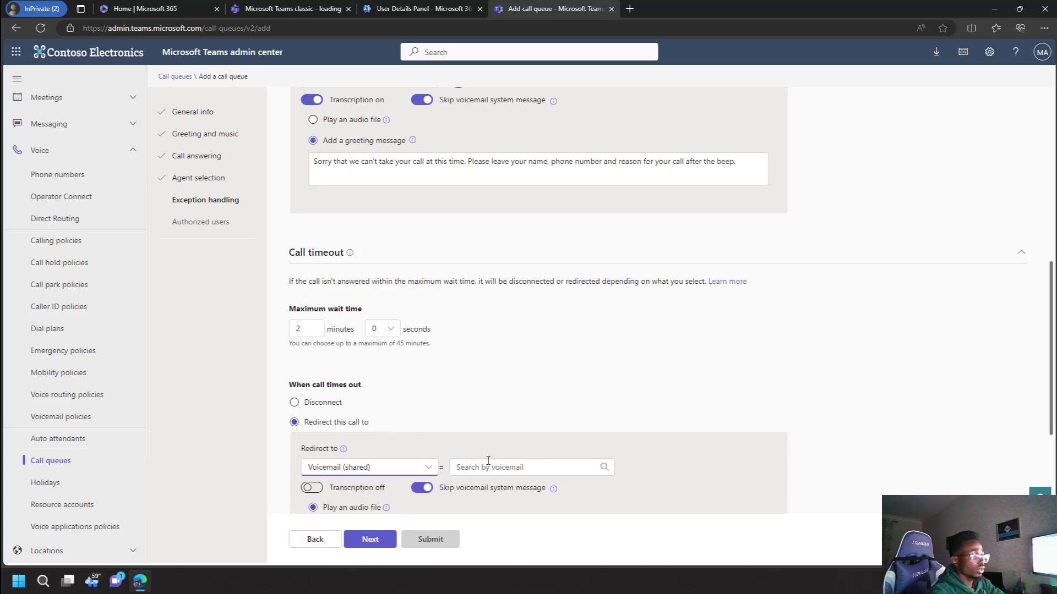
scroll(484, 430, down, 3)
click(428, 278)
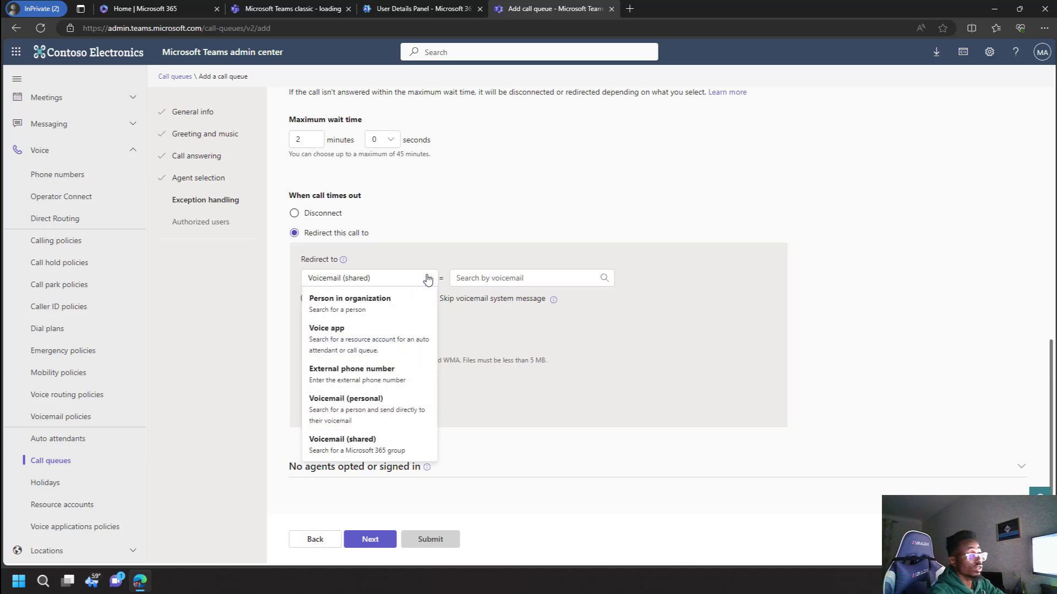
click(377, 346)
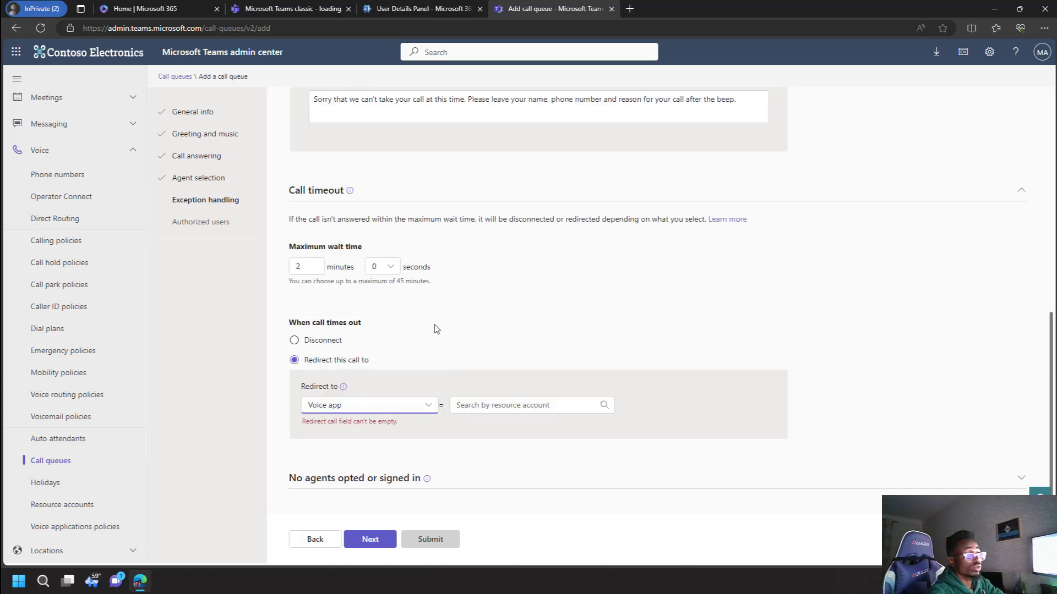
click(477, 406)
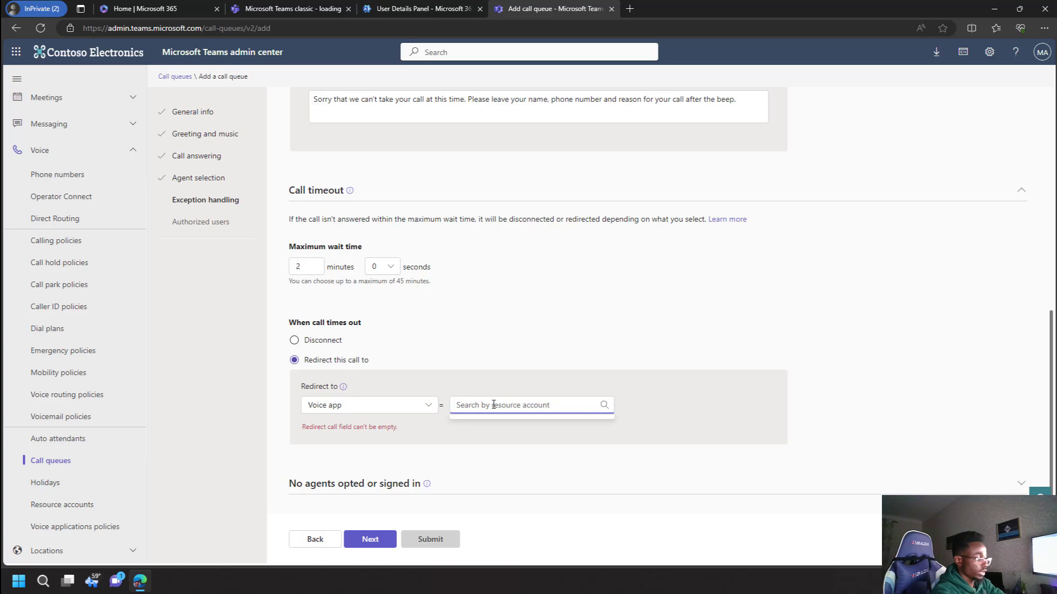
text(sup)
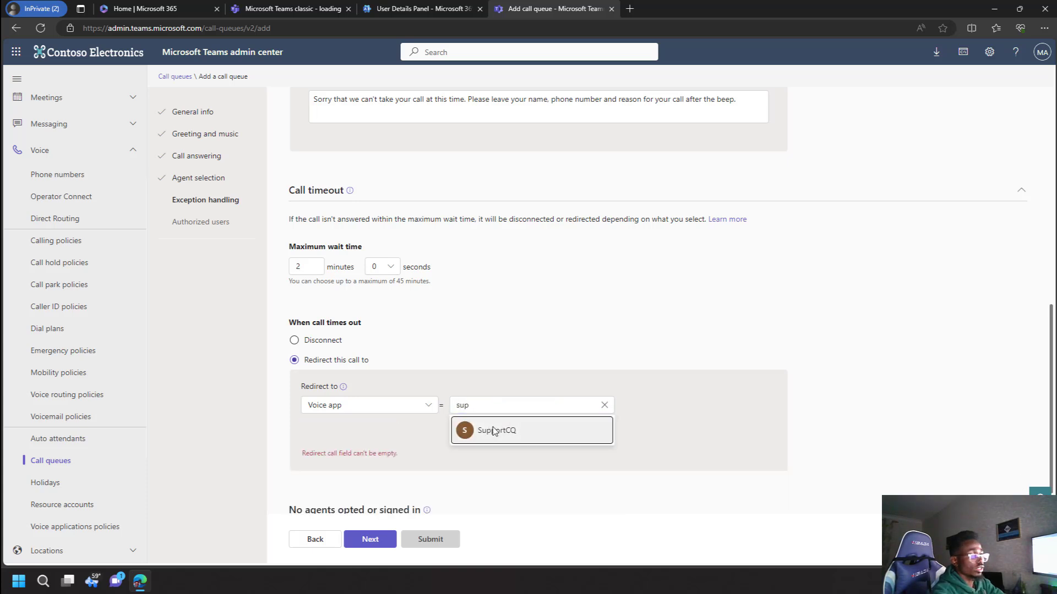
click(493, 430)
Step: Review the call overflow and call timeout settings of the Sales and Marketing CQ queue
scroll(449, 281, up, 1)
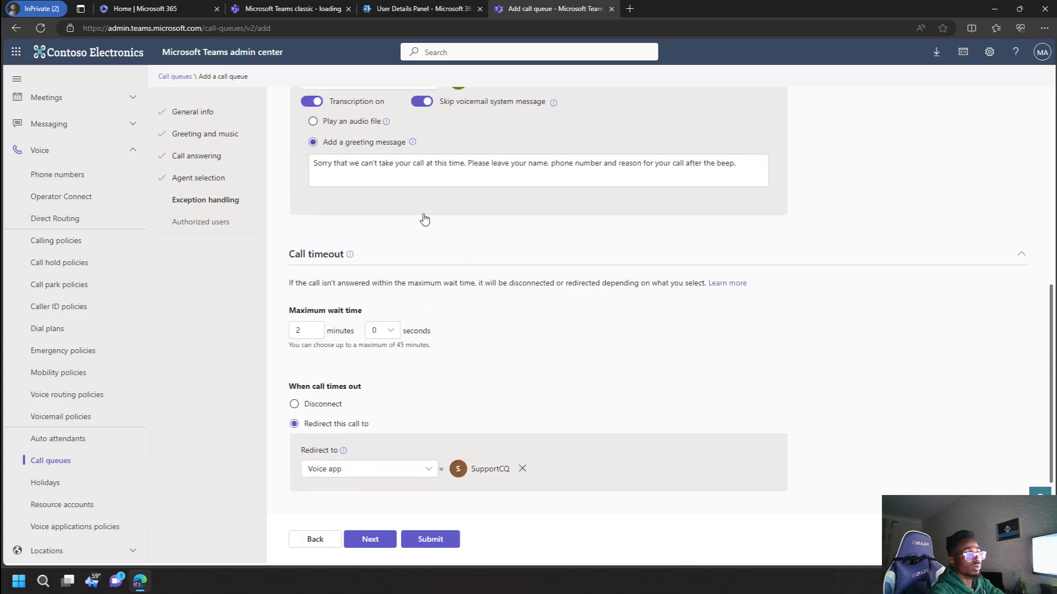
scroll(440, 248, up, 1)
scroll(506, 276, down, 2)
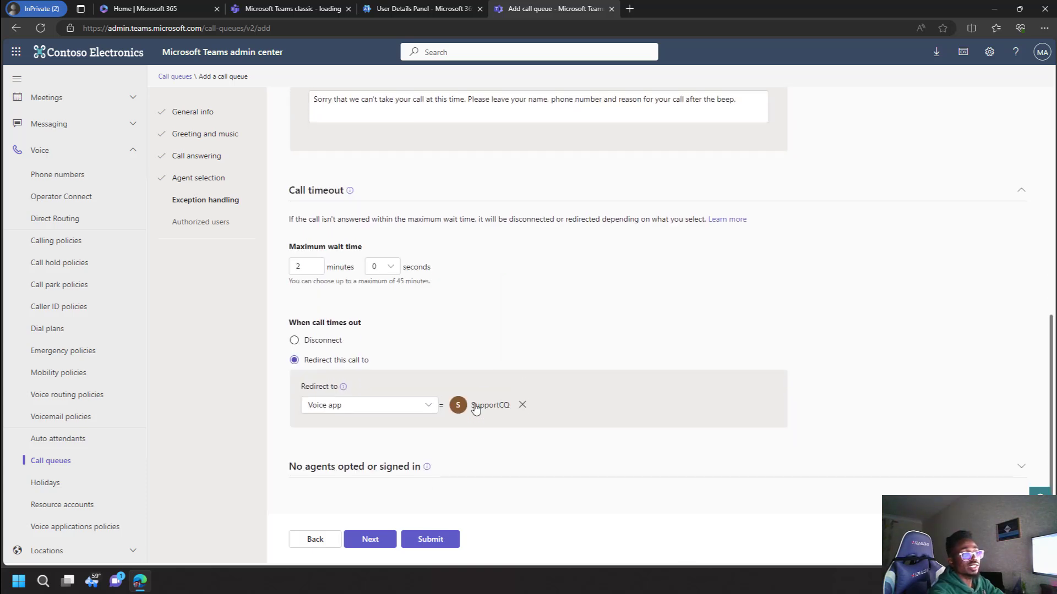
scroll(485, 389, up, 3)
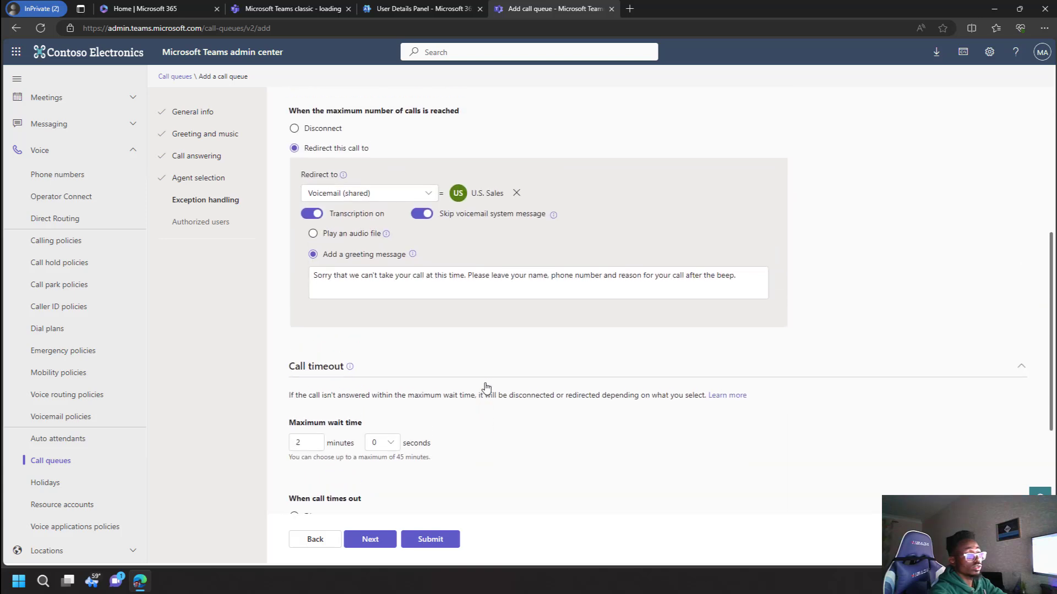
scroll(451, 236, down, 2)
scroll(448, 242, up, 4)
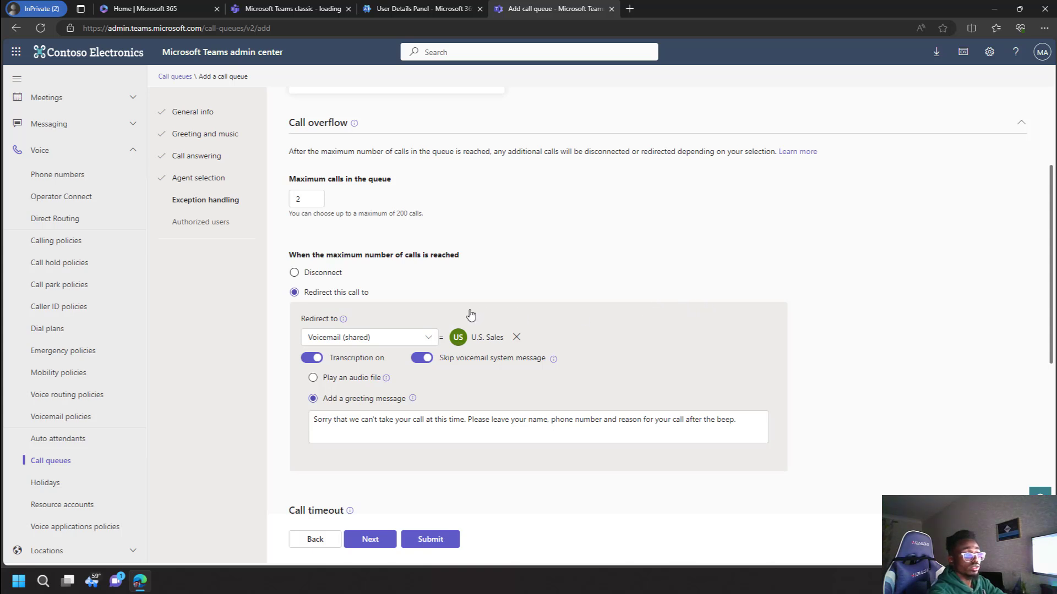
scroll(352, 314, down, 5)
scroll(474, 410, down, 2)
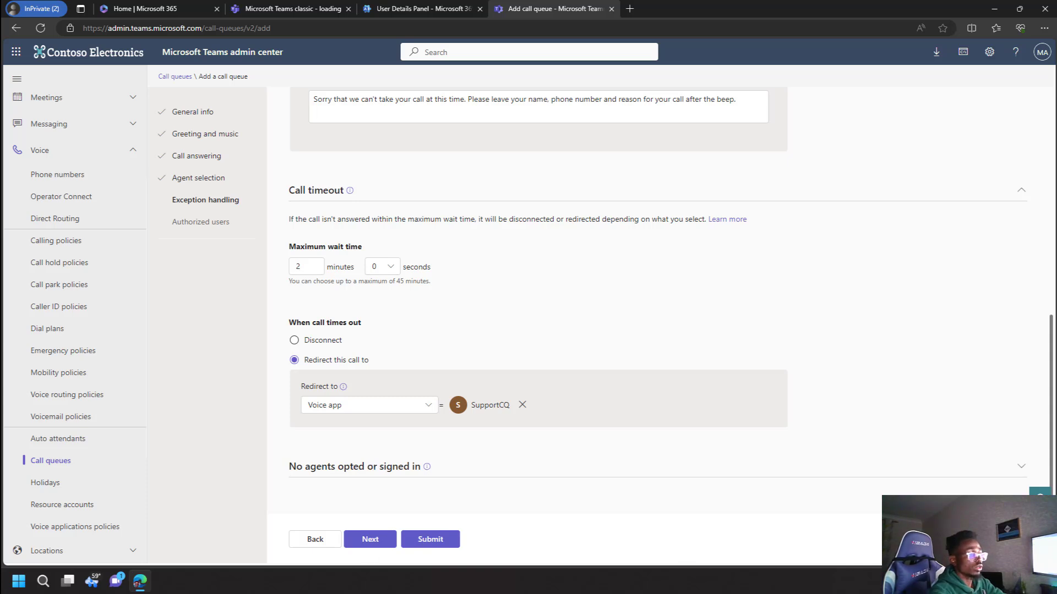
Step: Continue past exception handling and submit the Sales and Marketing CQ queue
click(370, 540)
click(375, 541)
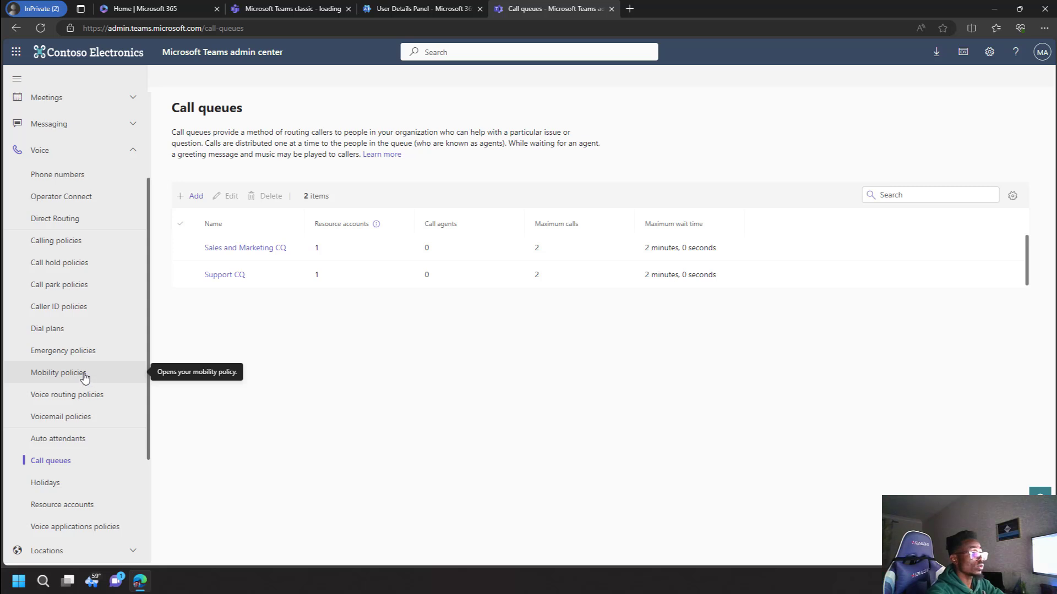
Step: Start a new auto attendant and name it "Main Office AA"
click(61, 439)
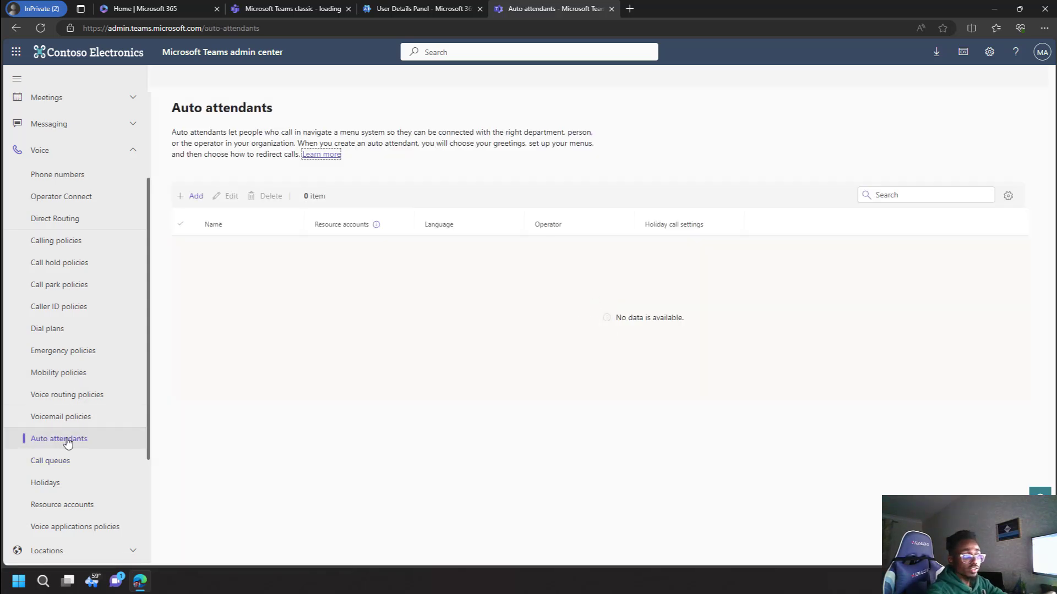
click(193, 200)
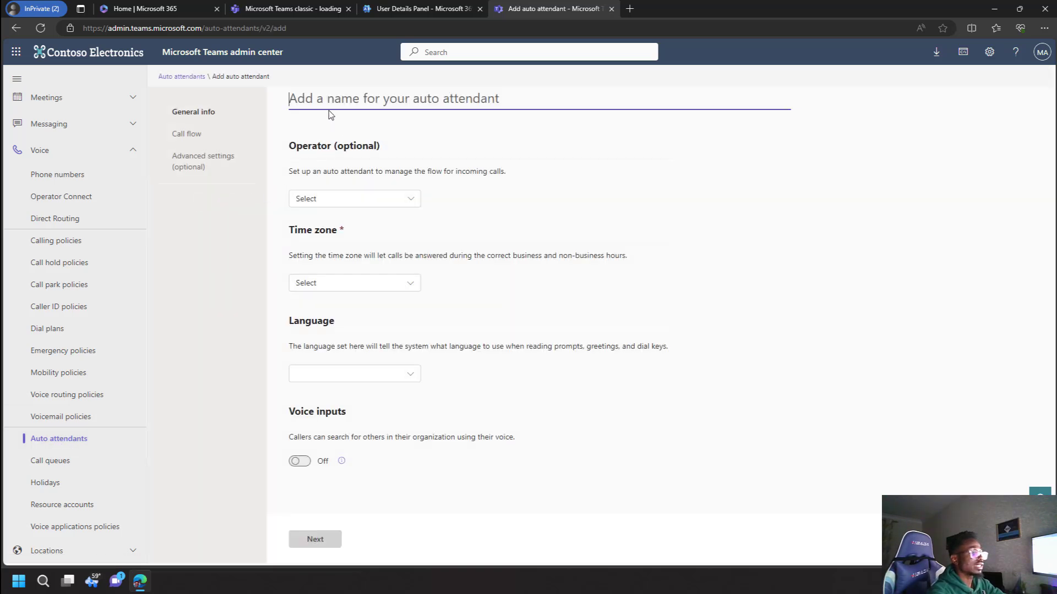
text(Ma)
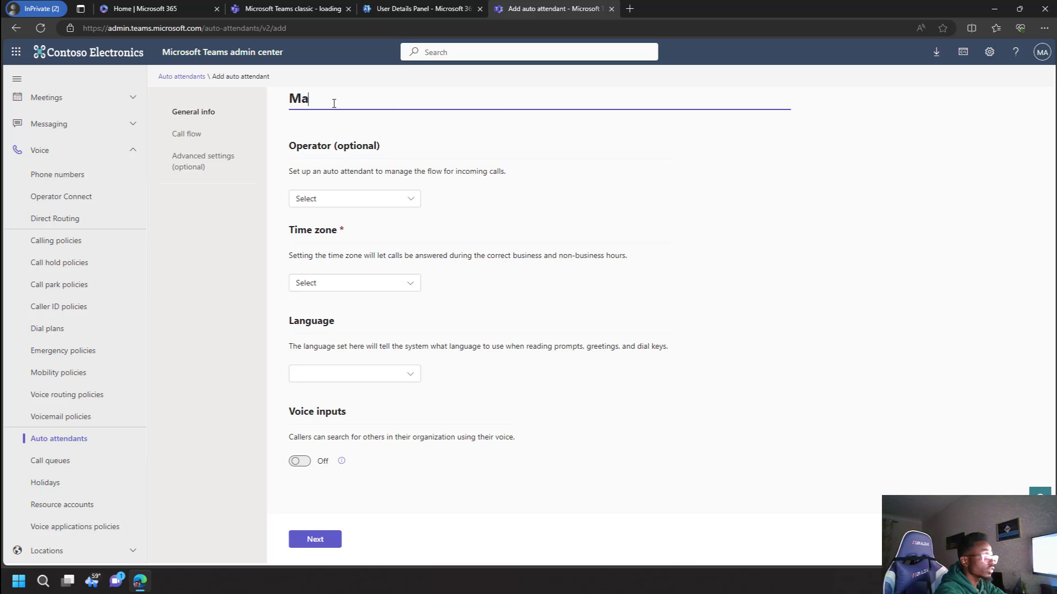
text(in Office AA)
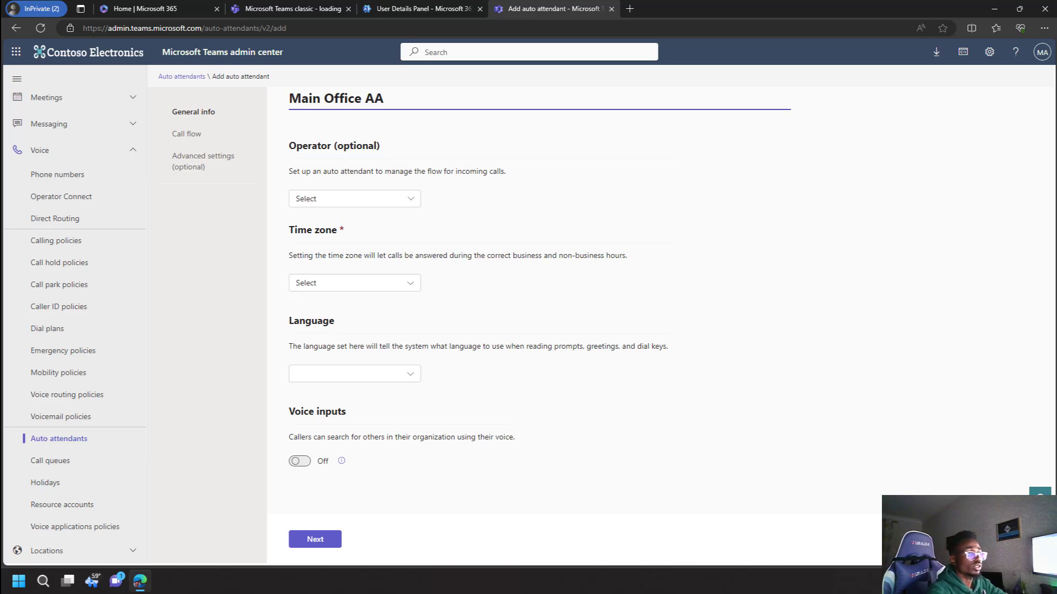
Step: Look over the operator options for the Main Office AA auto attendant
click(420, 201)
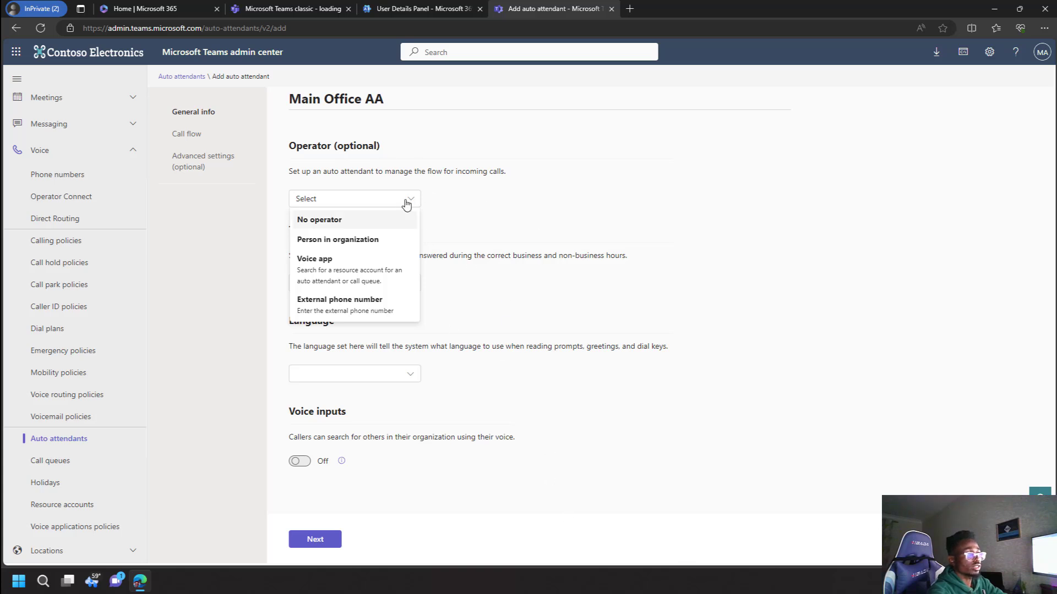
click(465, 195)
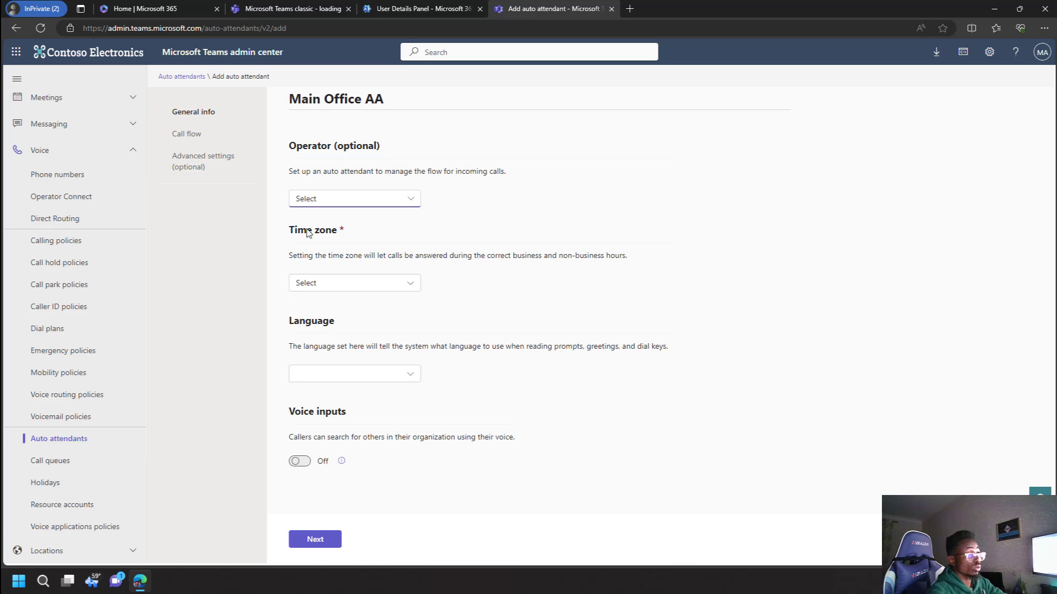
Step: Set the Main Office AA auto attendant's time zone to the UTC entry for Dublin, Edinburgh and Lisbon
click(410, 285)
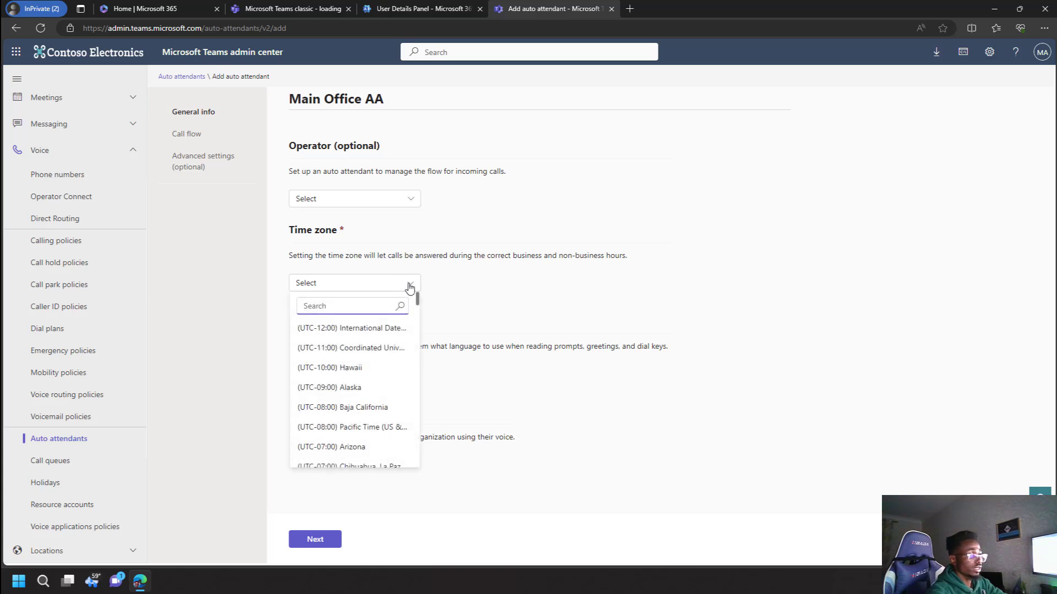
scroll(347, 408, down, 3)
scroll(355, 397, down, 10)
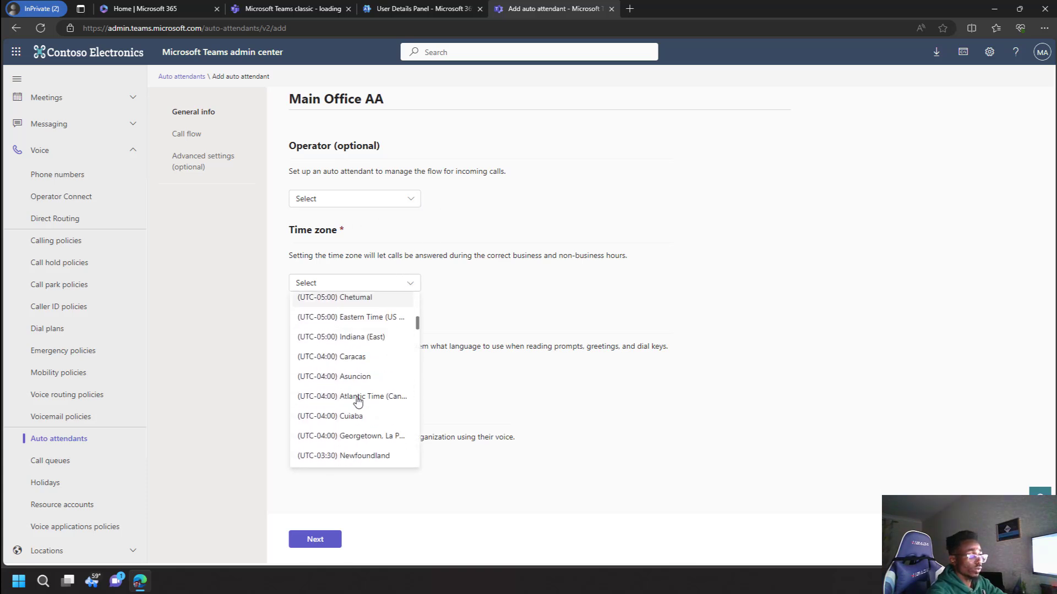
scroll(347, 385, down, 2)
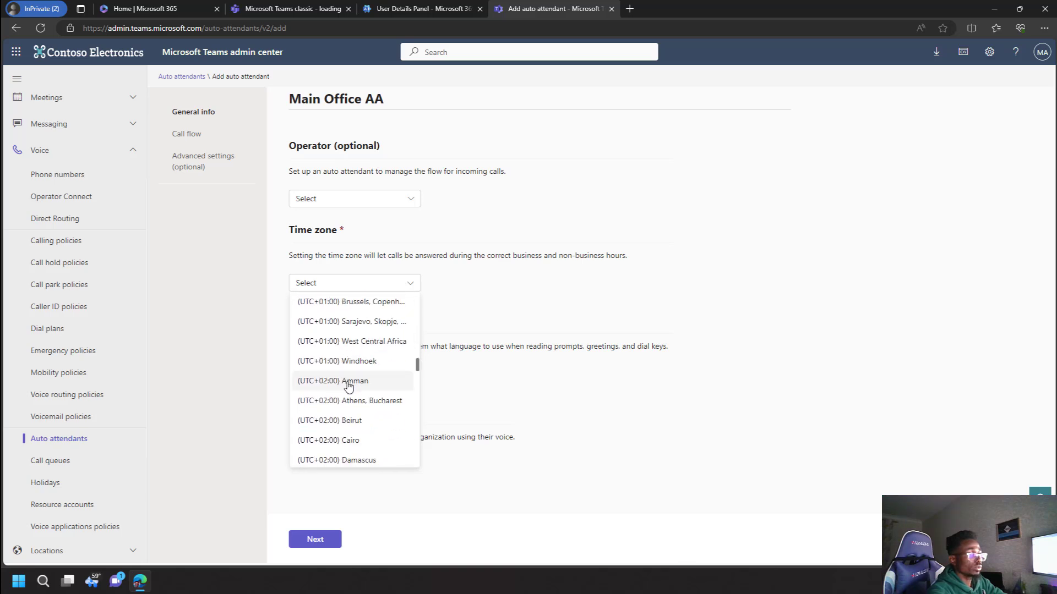
scroll(353, 388, up, 1)
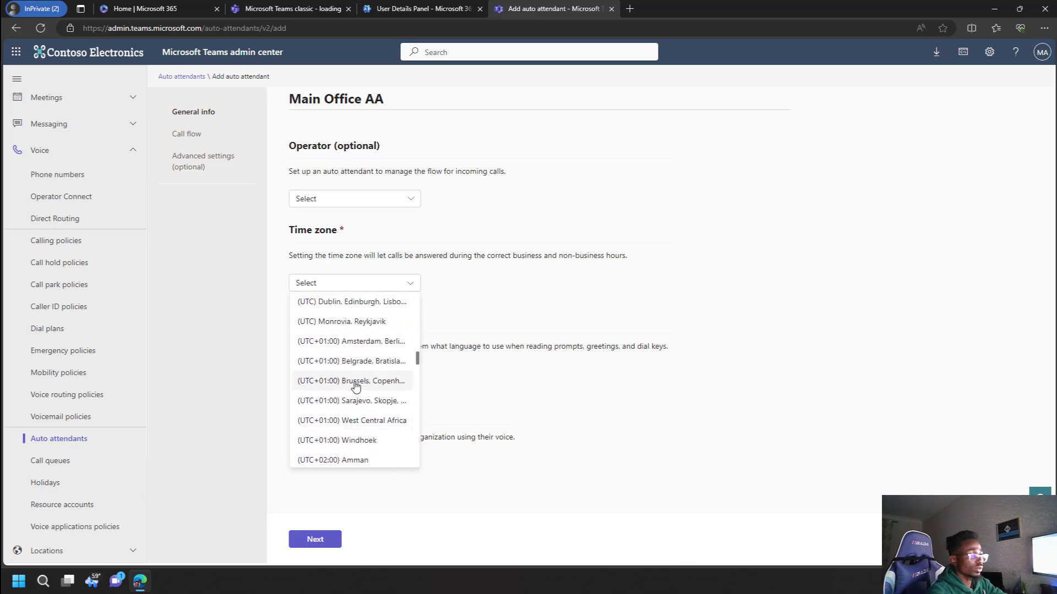
click(352, 306)
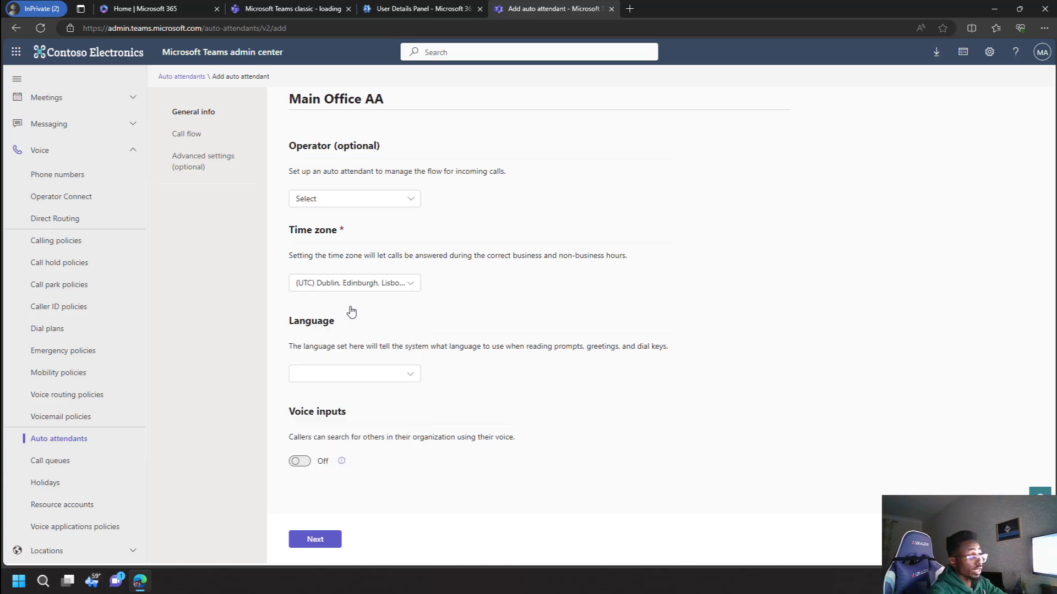
Step: Set the auto attendant's language to English (United Kingdom) and continue to the call flow settings
click(412, 377)
scroll(373, 470, down, 5)
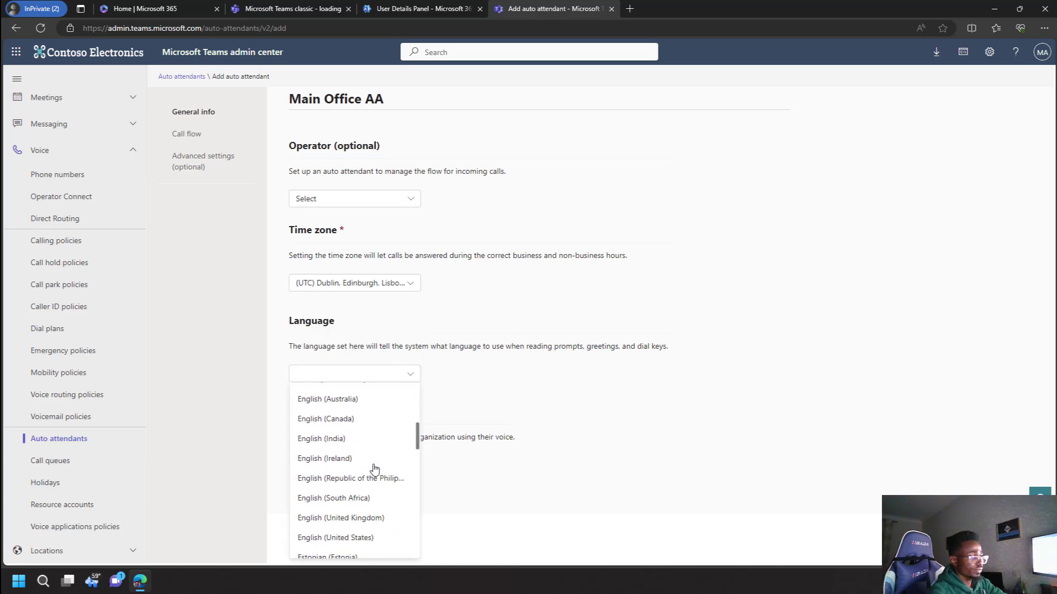
scroll(371, 468, down, 1)
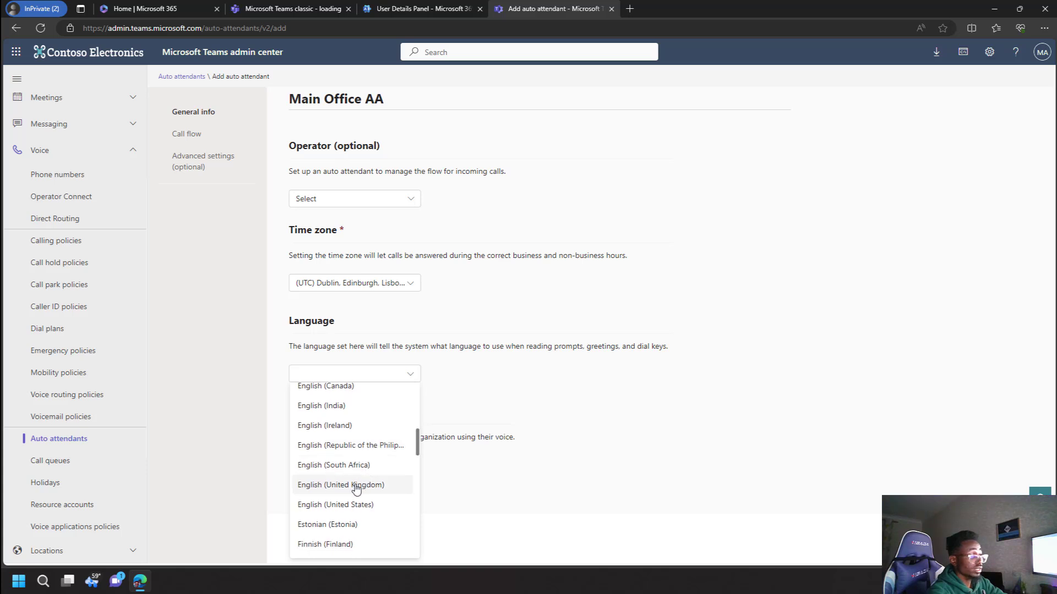
click(355, 487)
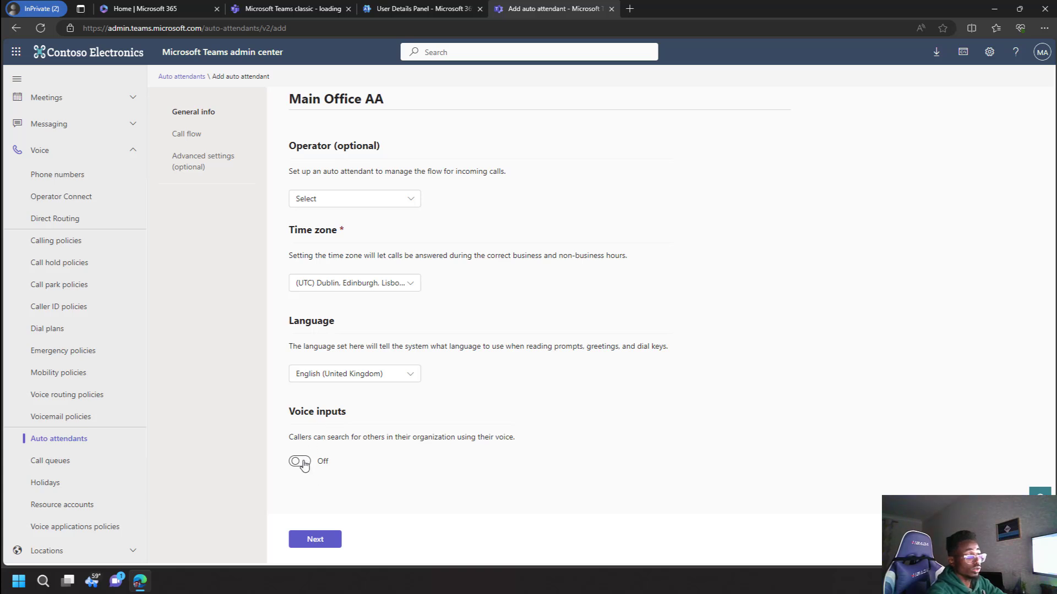
click(314, 542)
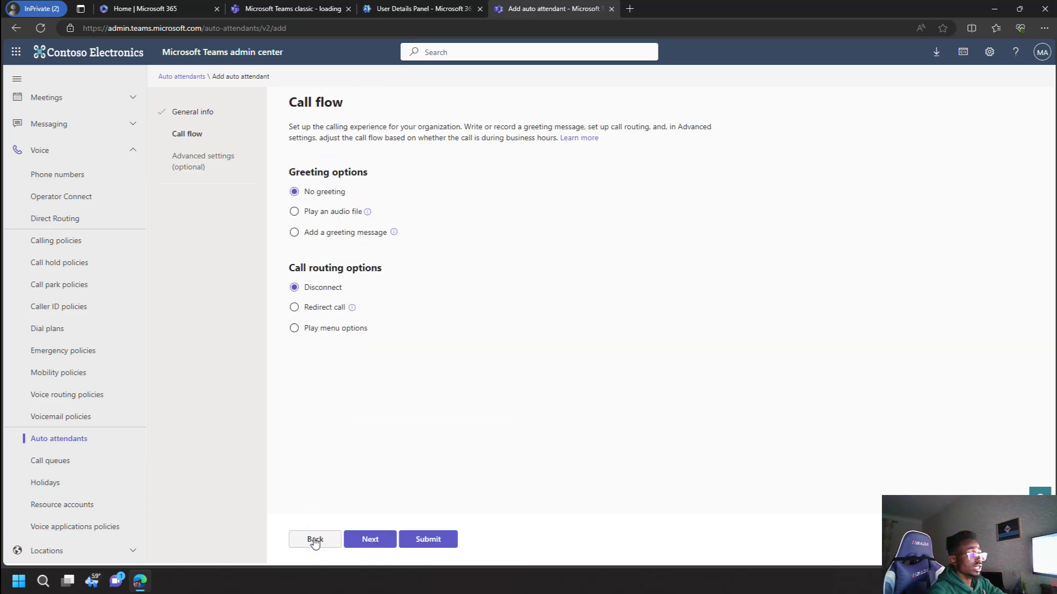
Step: Set the call routing to play menu options and look over the menu and directory search settings
click(294, 328)
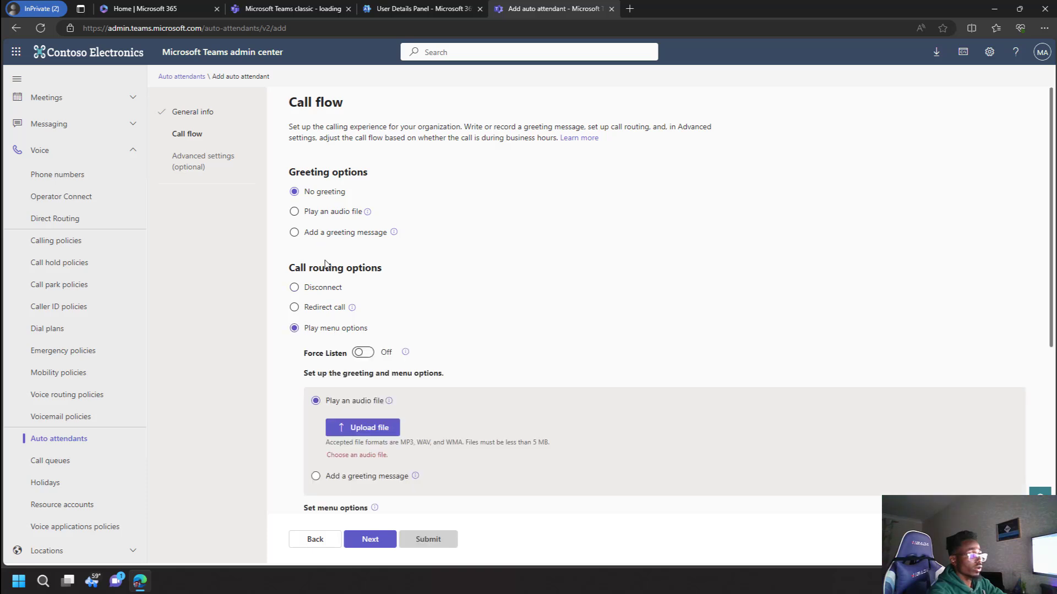
scroll(379, 419, down, 5)
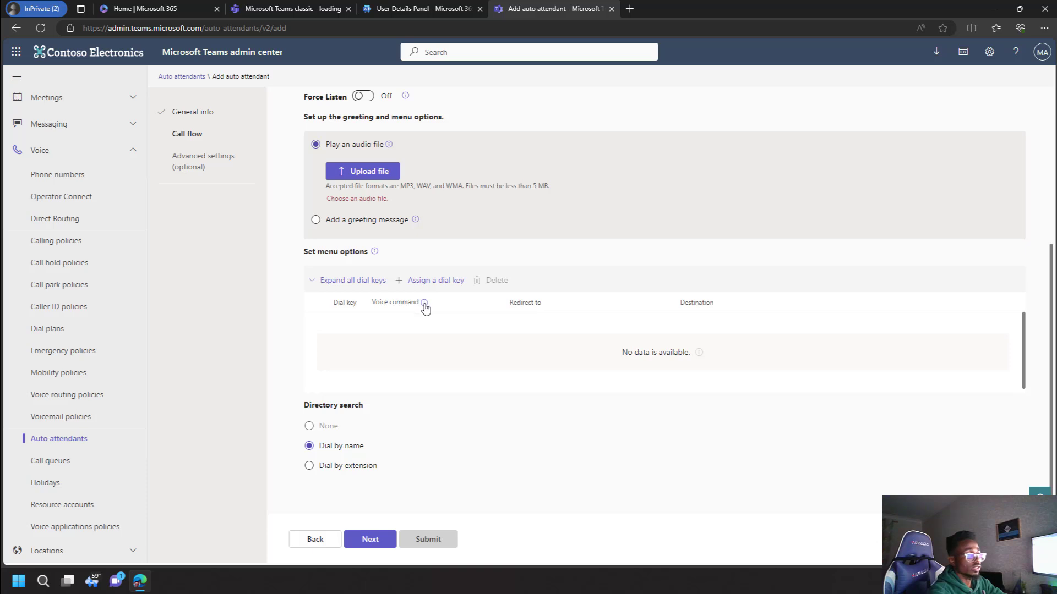
scroll(425, 330, up, 1)
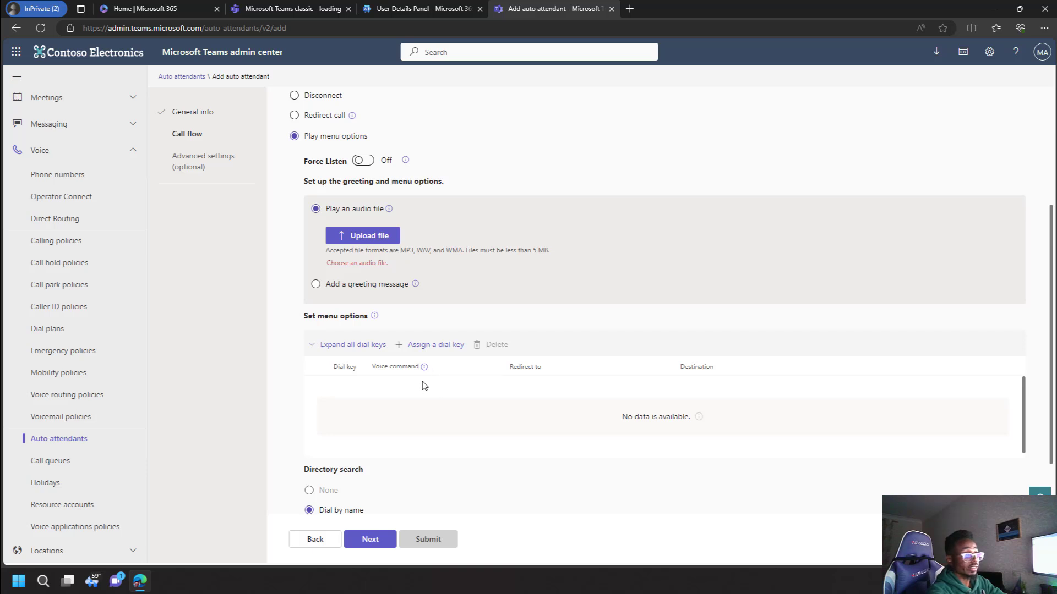
scroll(403, 384, up, 3)
scroll(403, 383, up, 1)
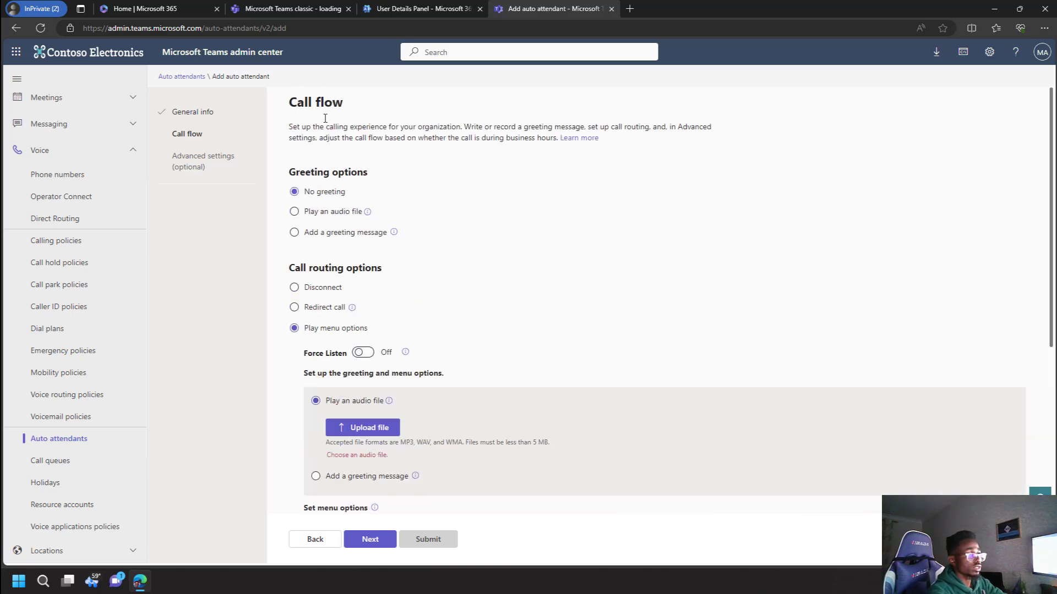
Step: Add the greeting message "Welcome to Contoso. Your call is important to us." by copying the sample text from the greeting's help tip
click(344, 233)
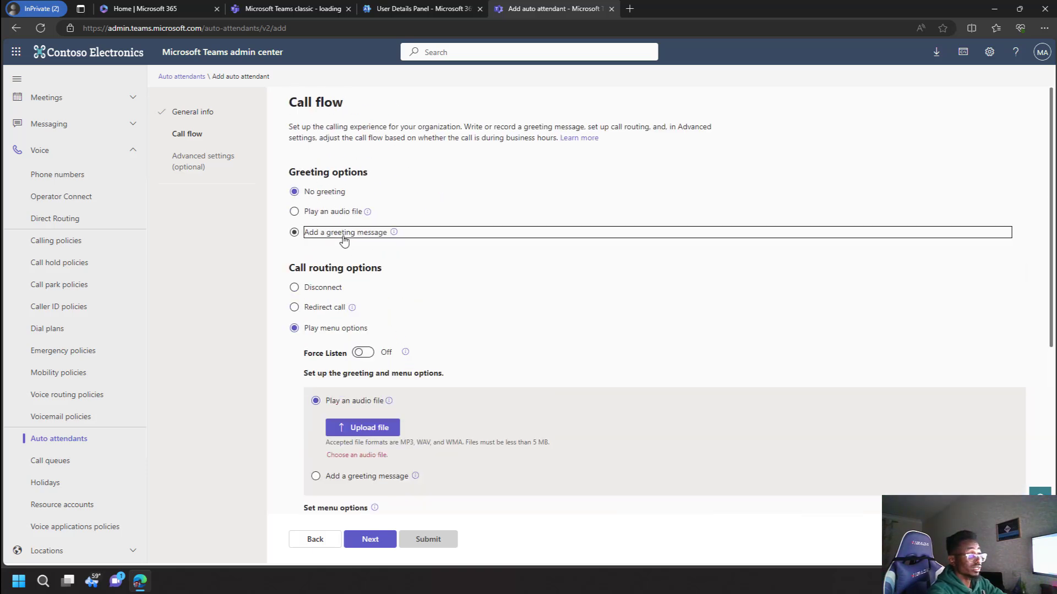
mouse_move(395, 236)
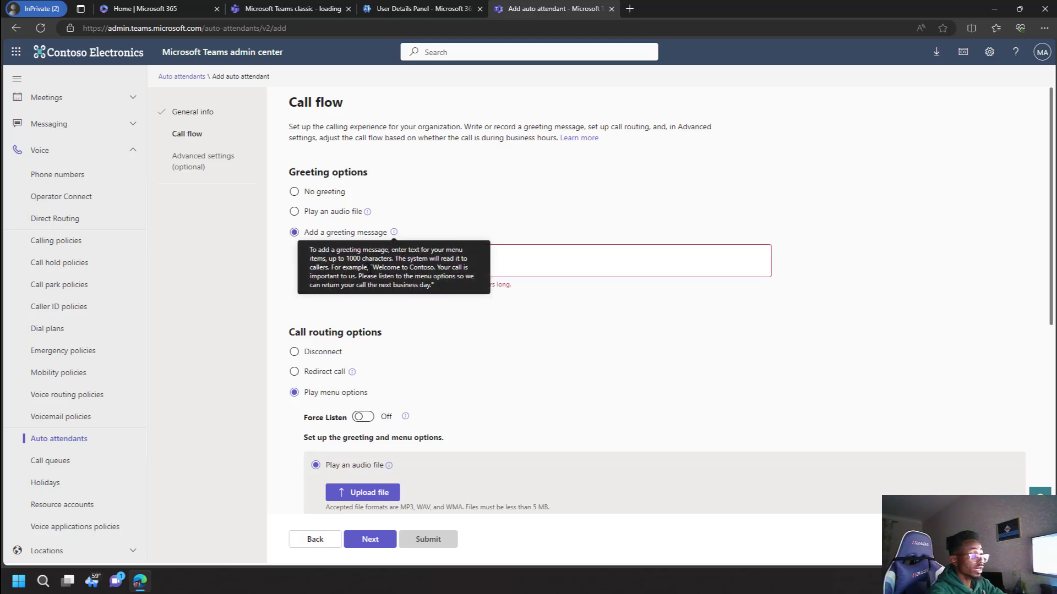
mouse_move(372, 267)
mouse_down()
mouse_move(417, 277)
mouse_move(357, 277)
mouse_up()
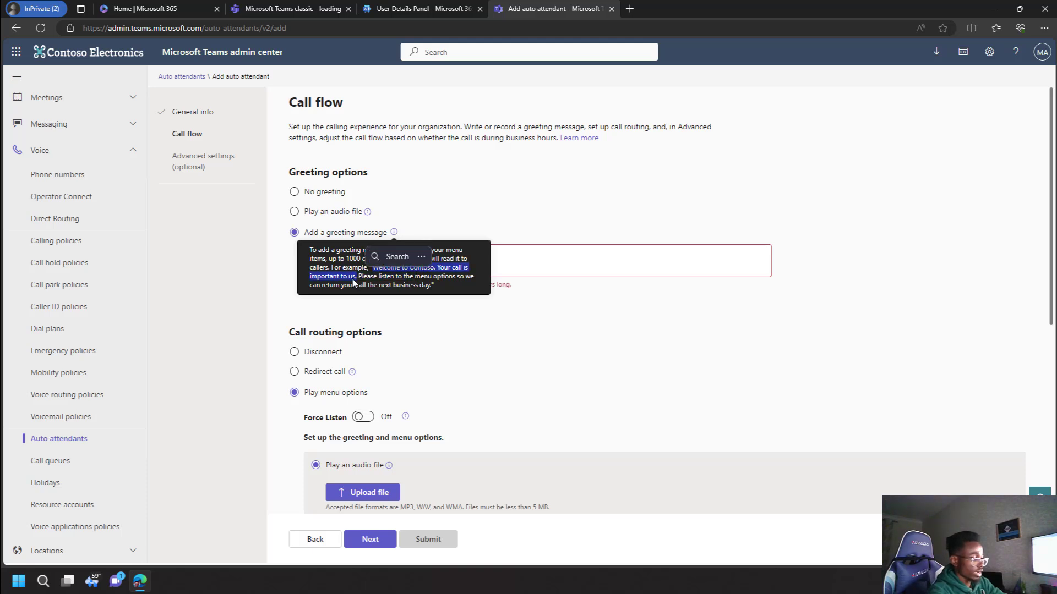
key(ctrl+c)
click(564, 265)
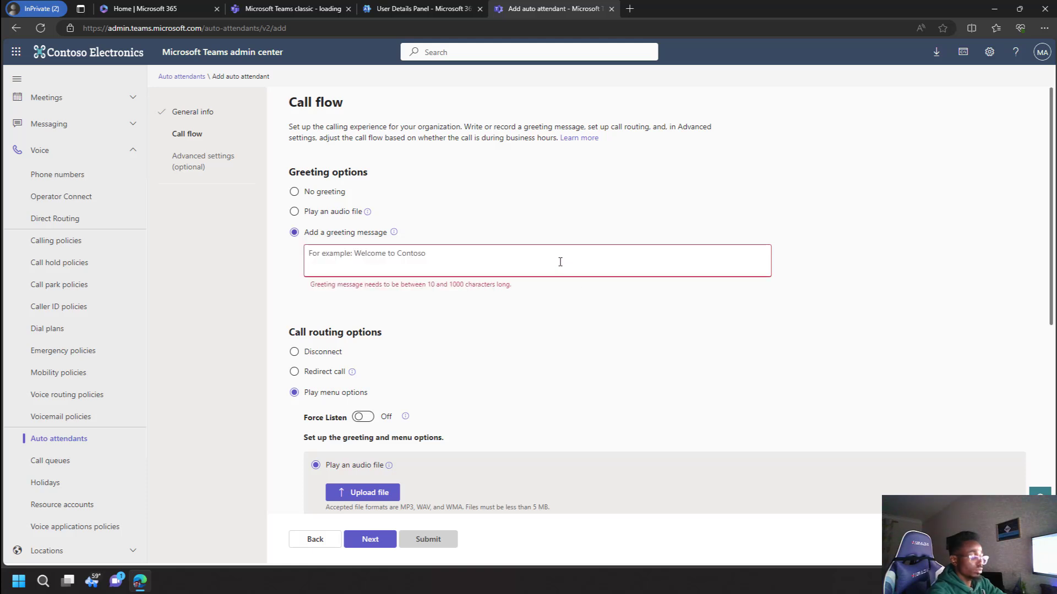
key(ctrl+v)
Step: Examine the destination types offered for redirecting calls, and return the call routing to playing menu options
scroll(521, 246, down, 4)
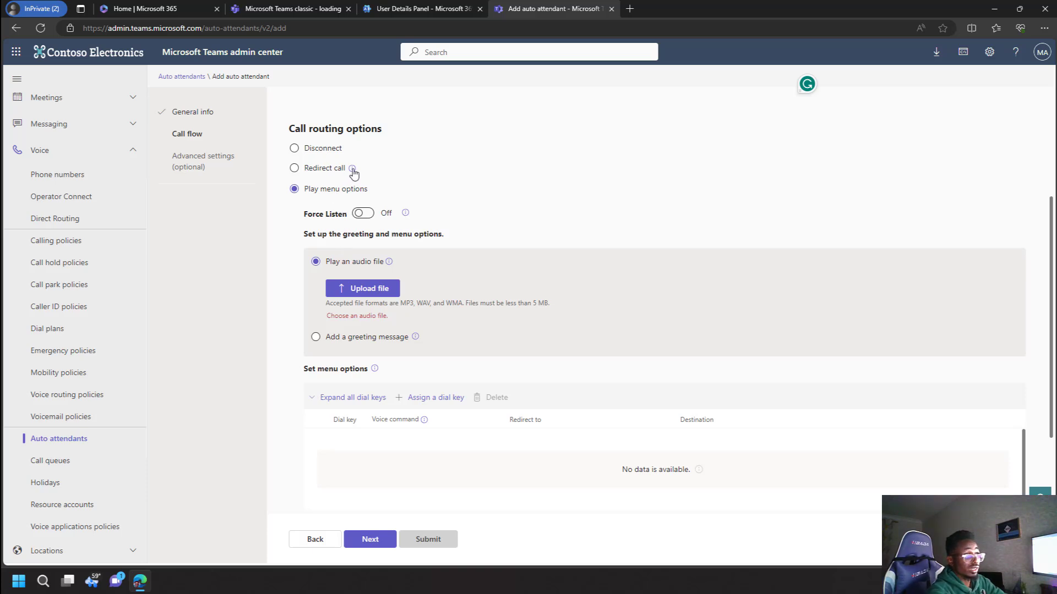
click(326, 169)
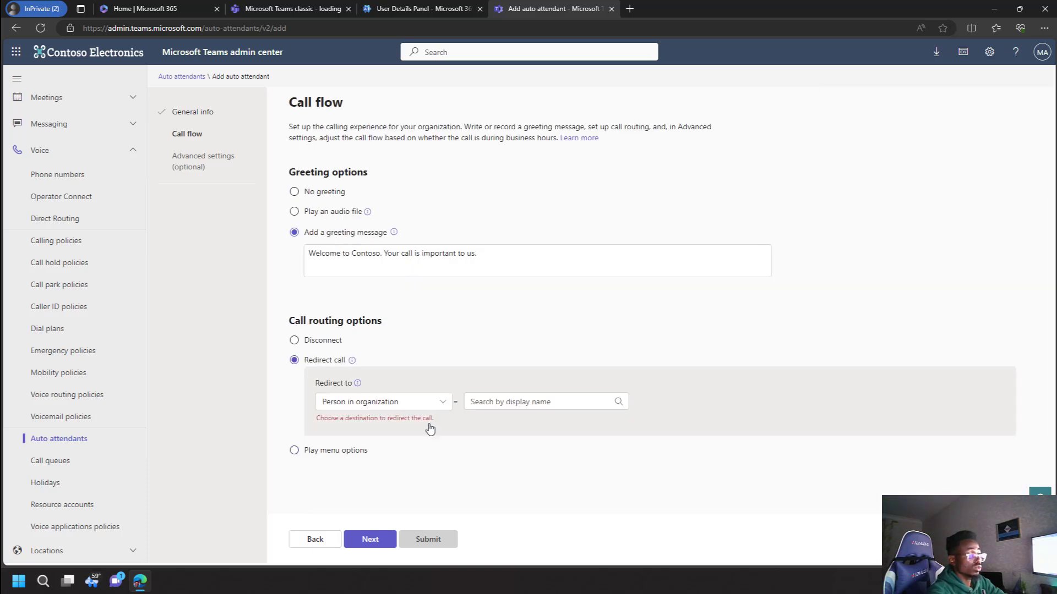
click(440, 404)
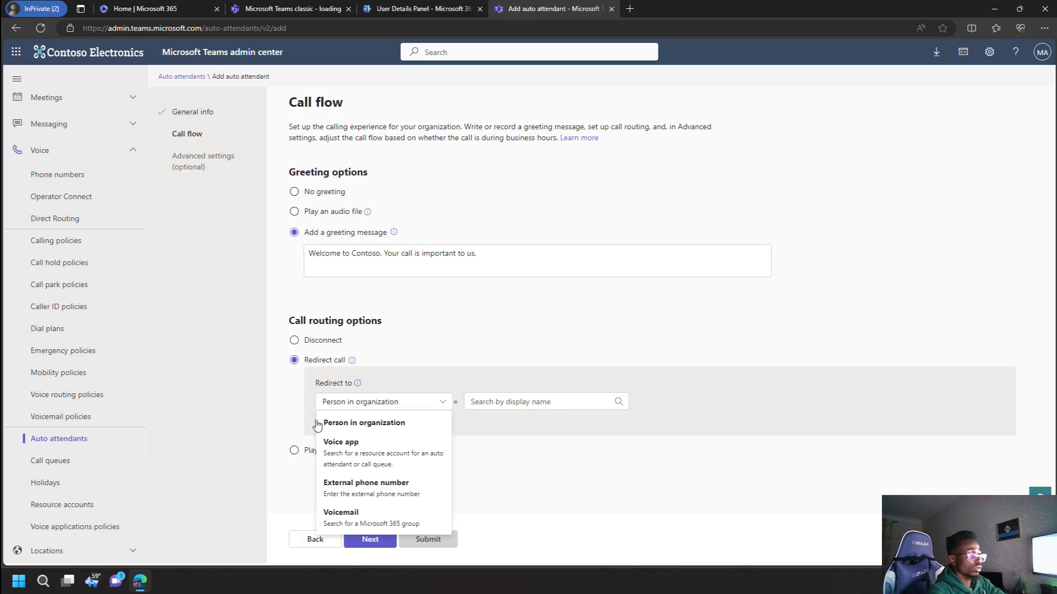
click(295, 449)
Step: Add the menu greeting message "For Sales, press or say 1. For Services, press or say 2." copied from the help tip's sample text
scroll(314, 383, down, 2)
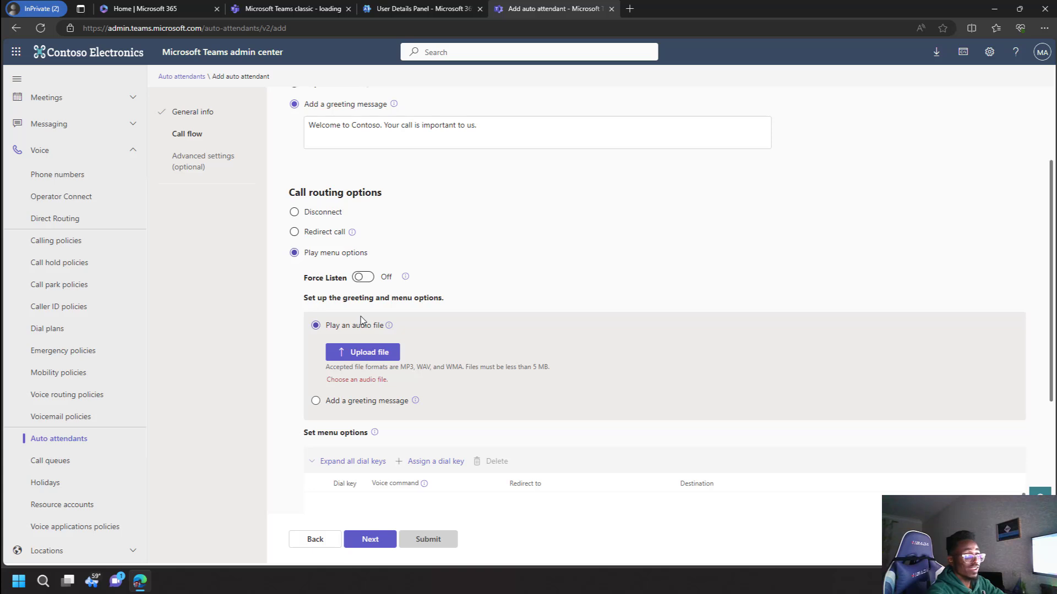
scroll(363, 415, down, 1)
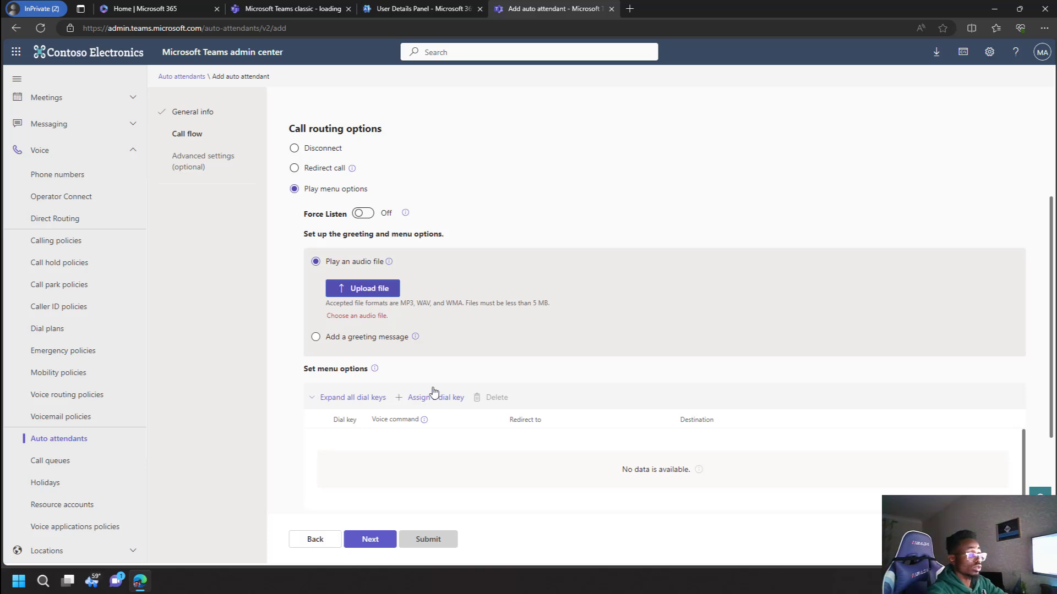
click(387, 339)
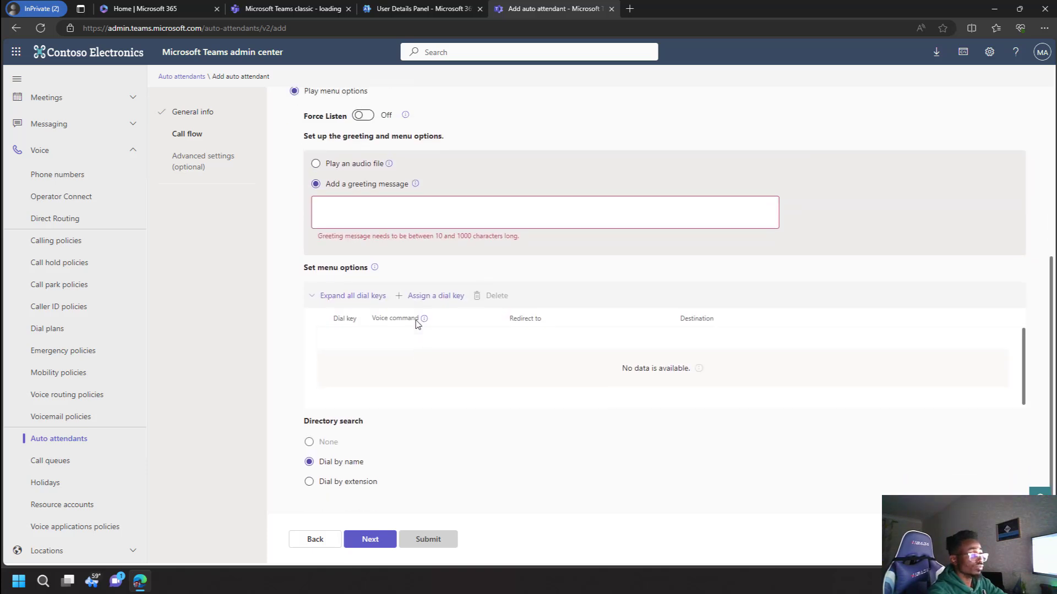
mouse_move(417, 283)
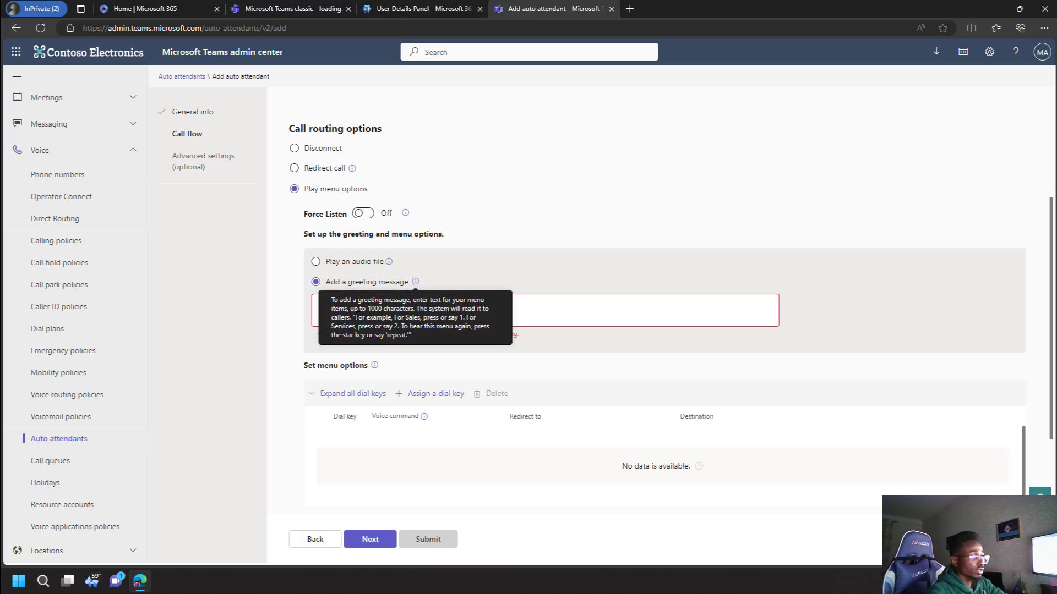
drag(395, 317, 429, 329)
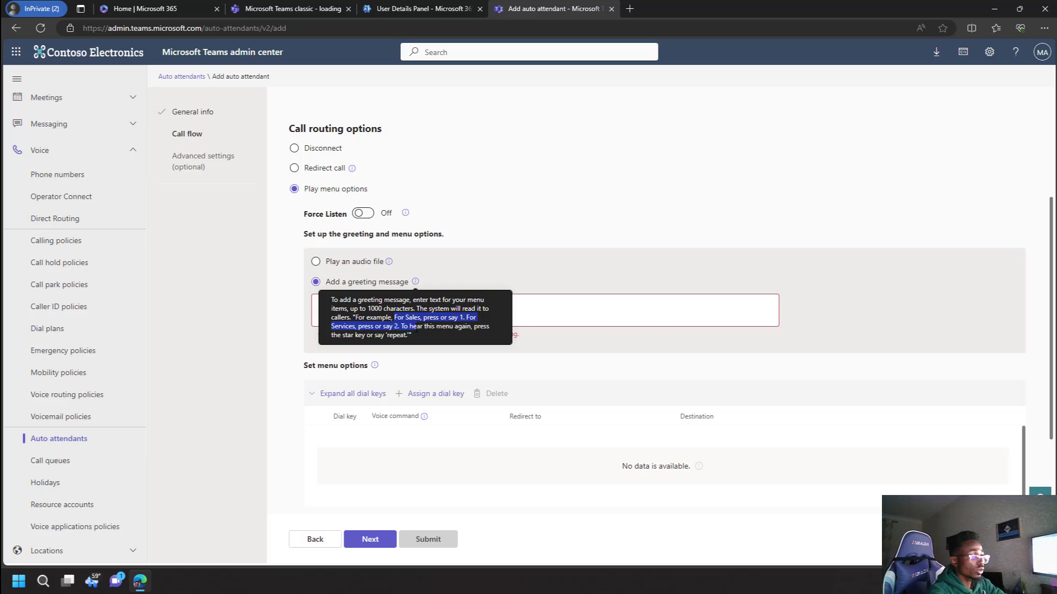
drag(417, 329, 392, 327)
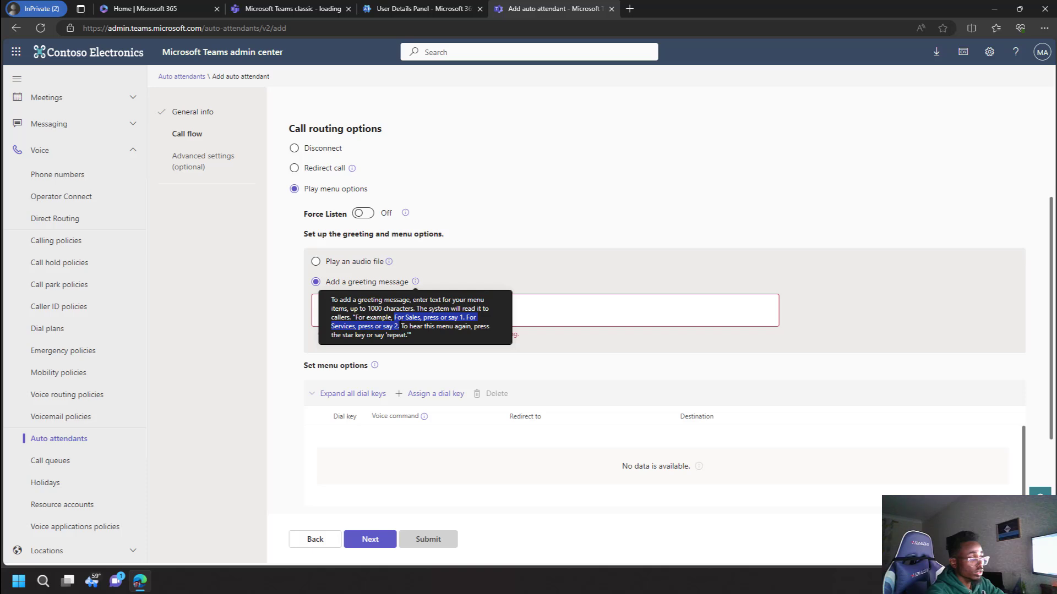
right_click(404, 325)
click(427, 328)
click(534, 312)
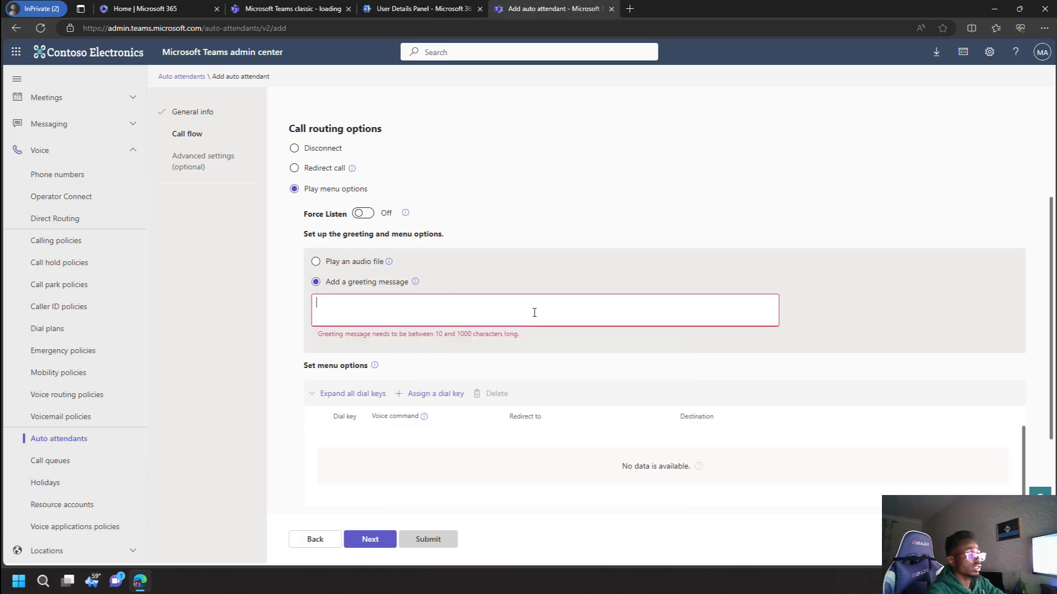
key(ctrl+v)
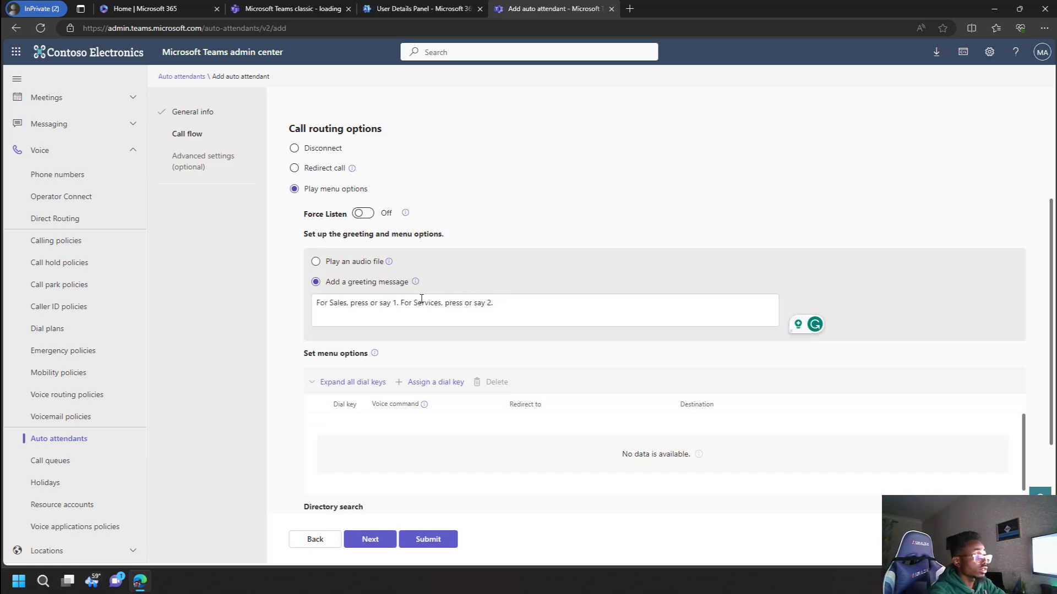
Step: Remove "or say" from both options in the menu greeting message
drag(370, 302, 390, 302)
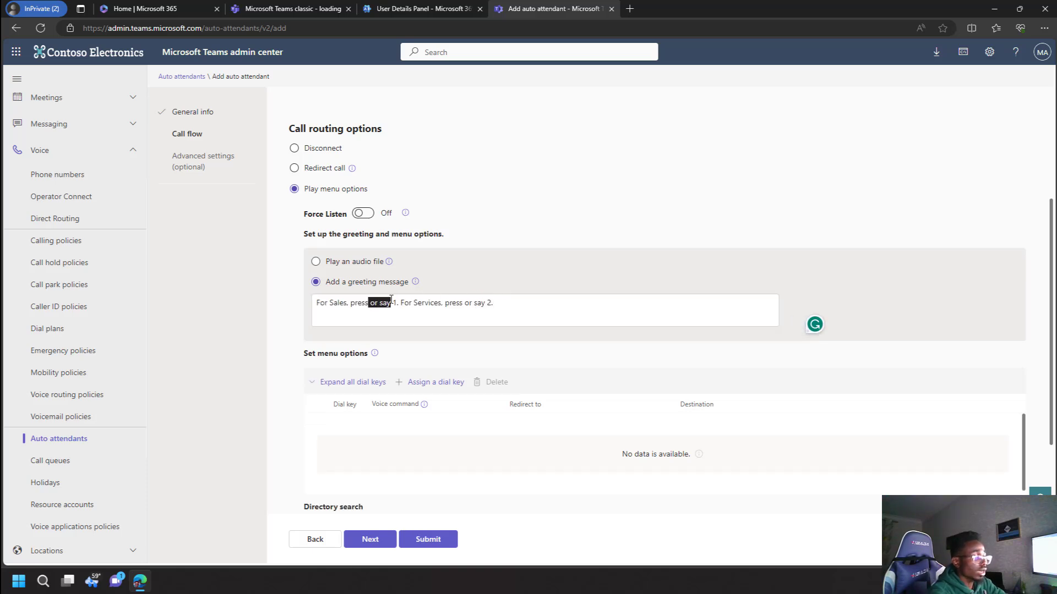
key(BackSpace)
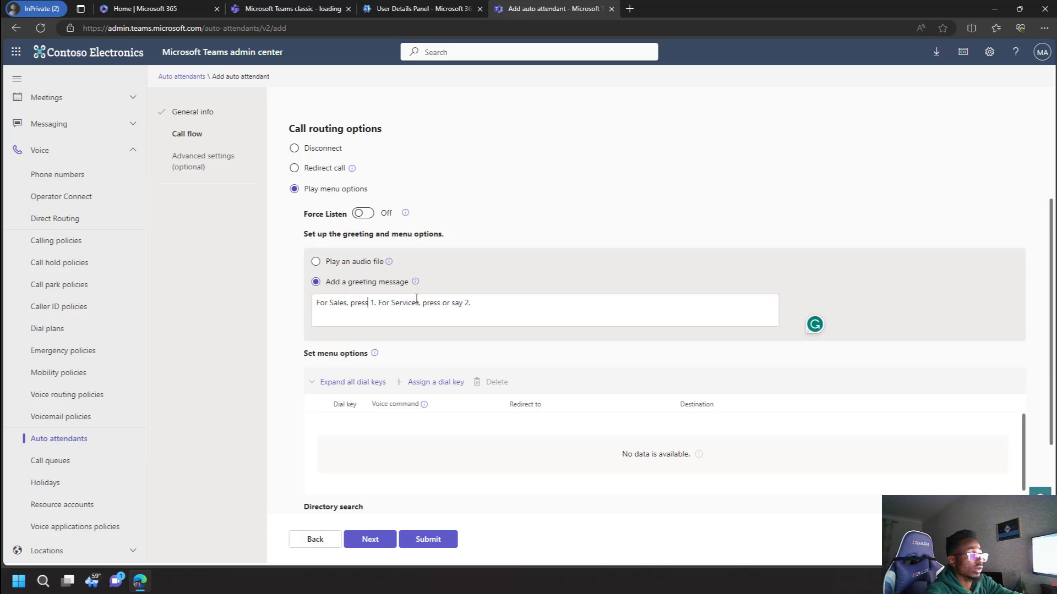
drag(443, 303, 462, 304)
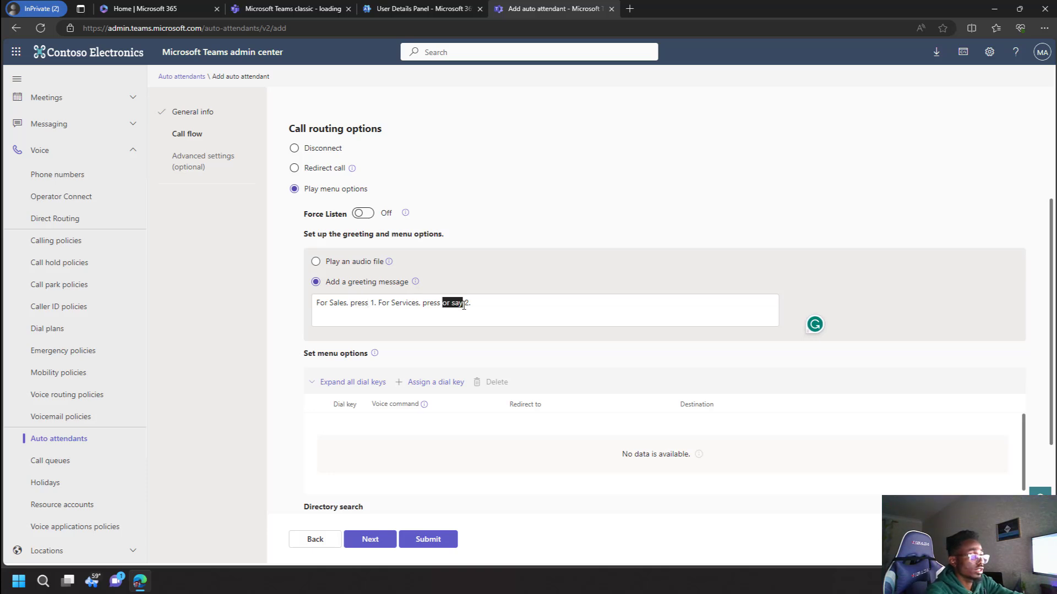
key(BackSpace)
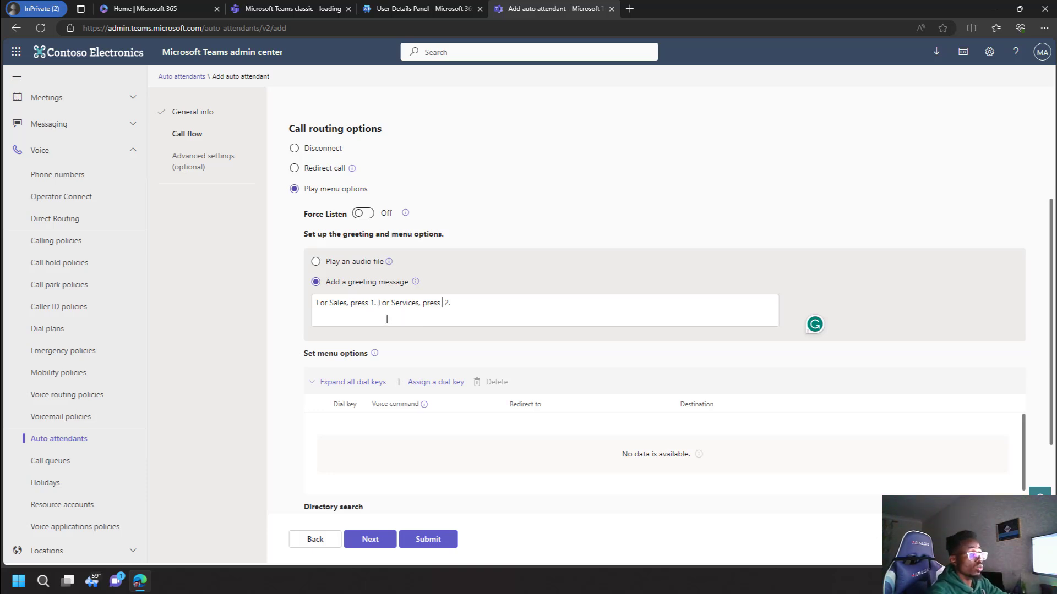
Step: Replace "Sales" with "Support" as the option 1 department in the menu greeting message
scroll(387, 319, down, 2)
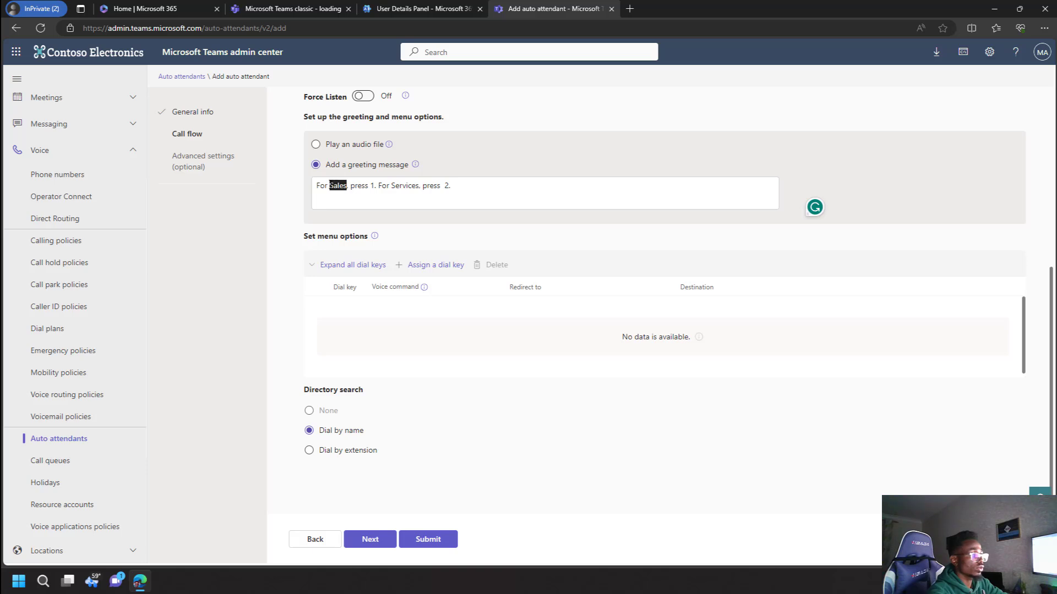
text(Su)
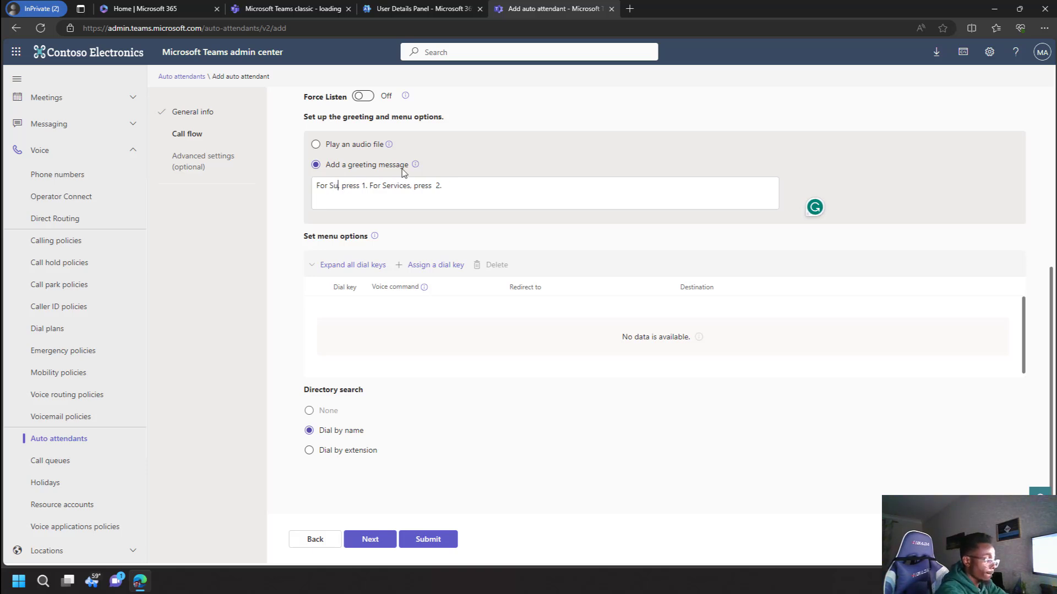
text(pport,)
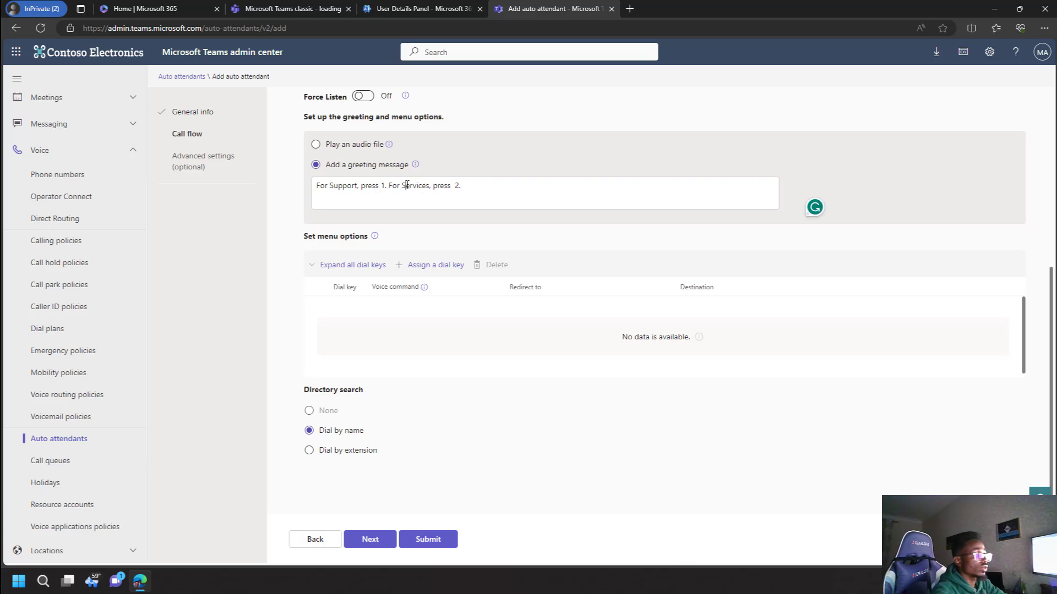
Step: Replace "Services" with "Sales" as the option 2 department in the menu greeting message
drag(406, 186, 427, 184)
text(ale)
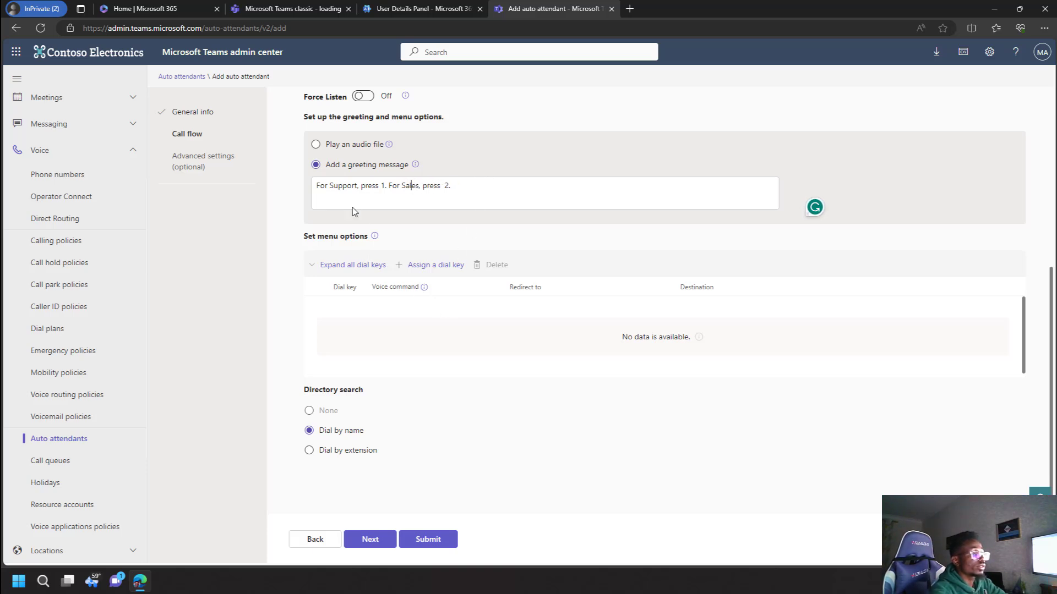
Step: Assign dial key 1 in the menu options to redirect to the voice app SupportCQ
click(423, 266)
click(348, 360)
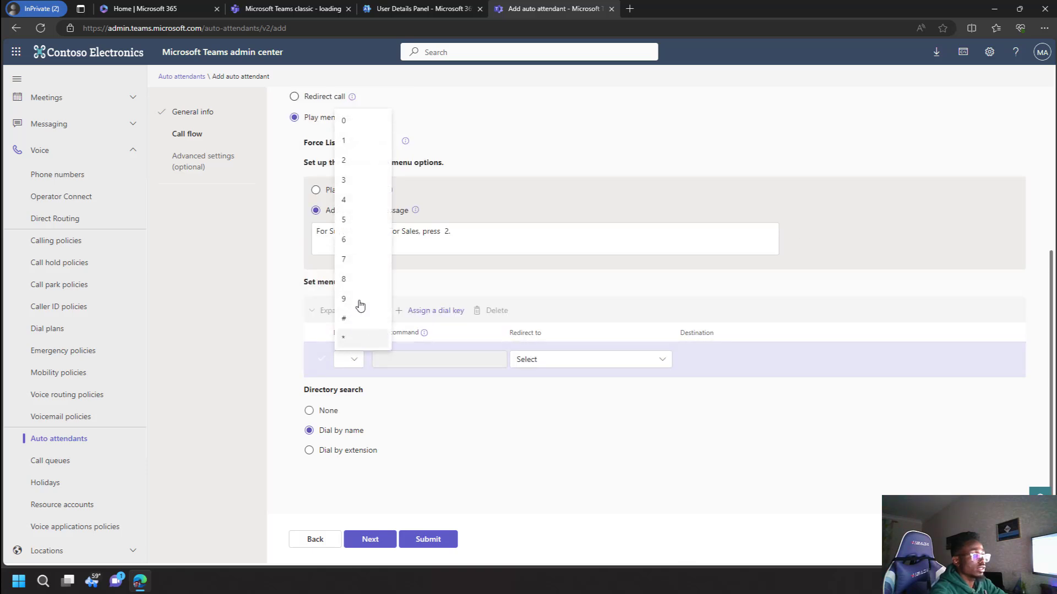
click(342, 142)
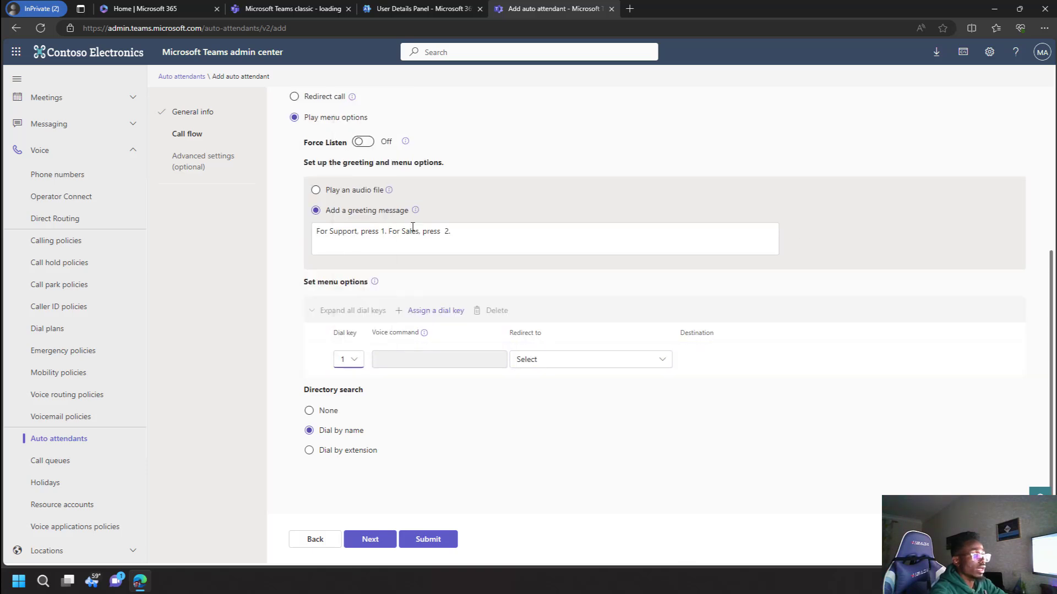
click(349, 359)
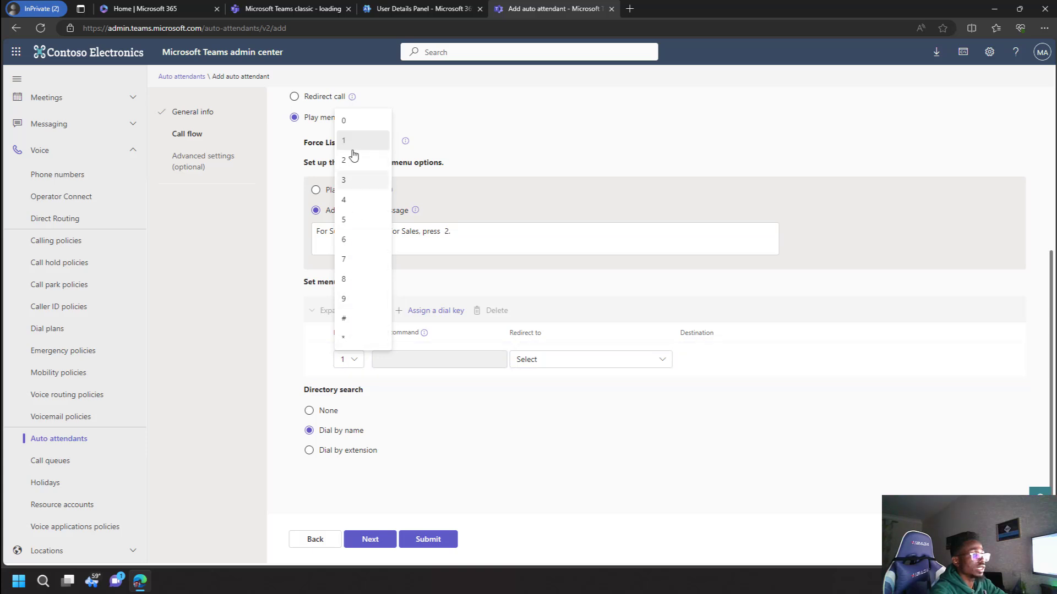
click(554, 360)
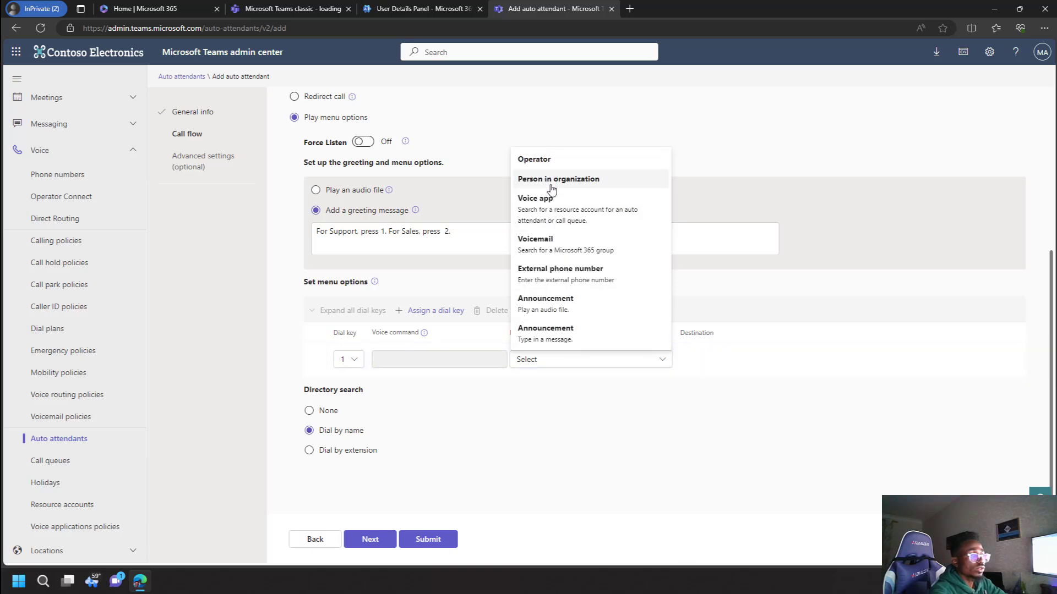
click(551, 212)
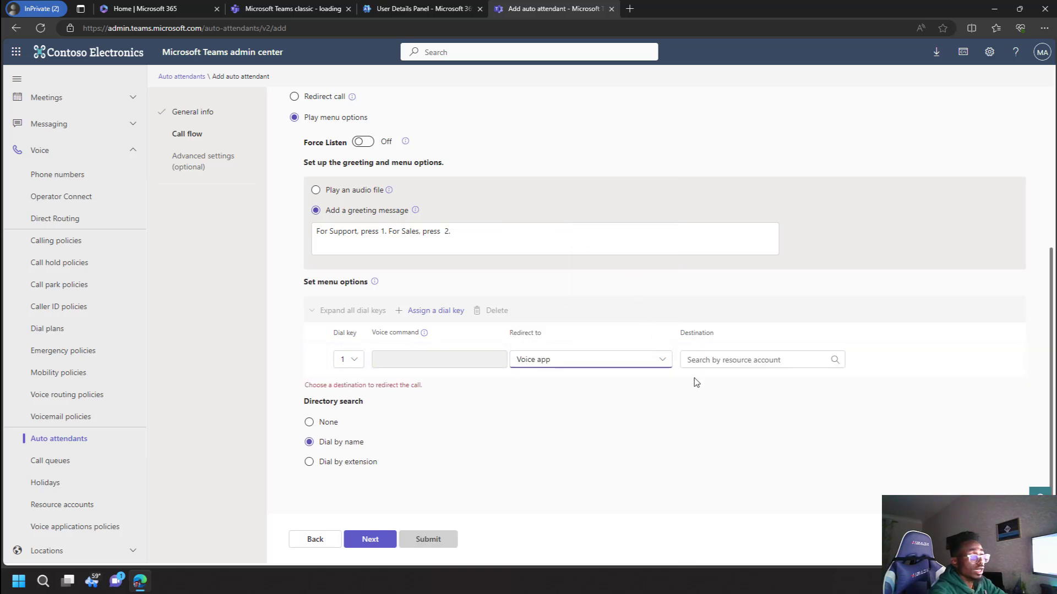
click(715, 359)
text(sup)
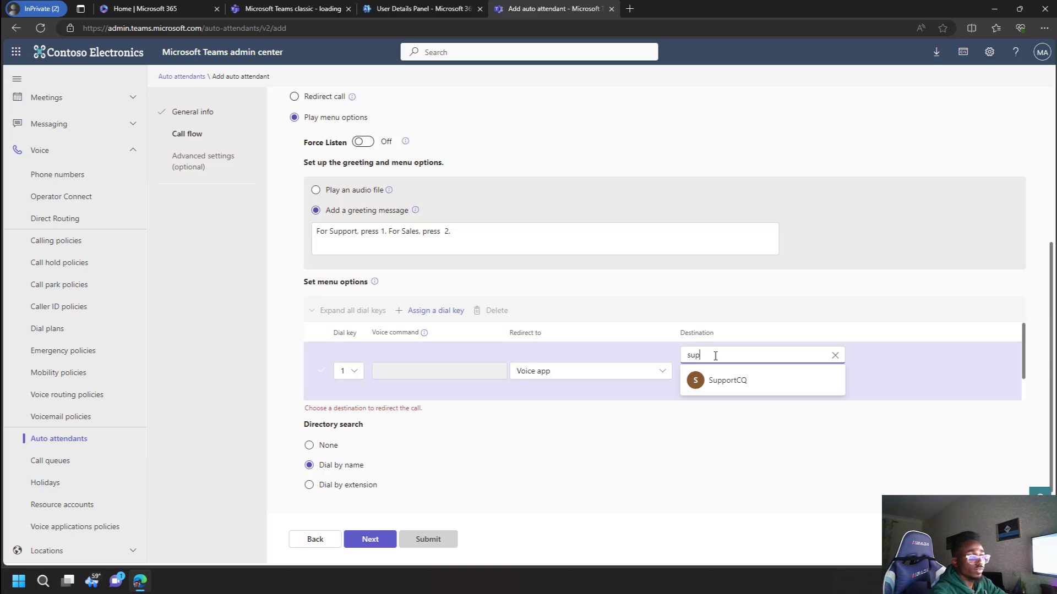
click(719, 381)
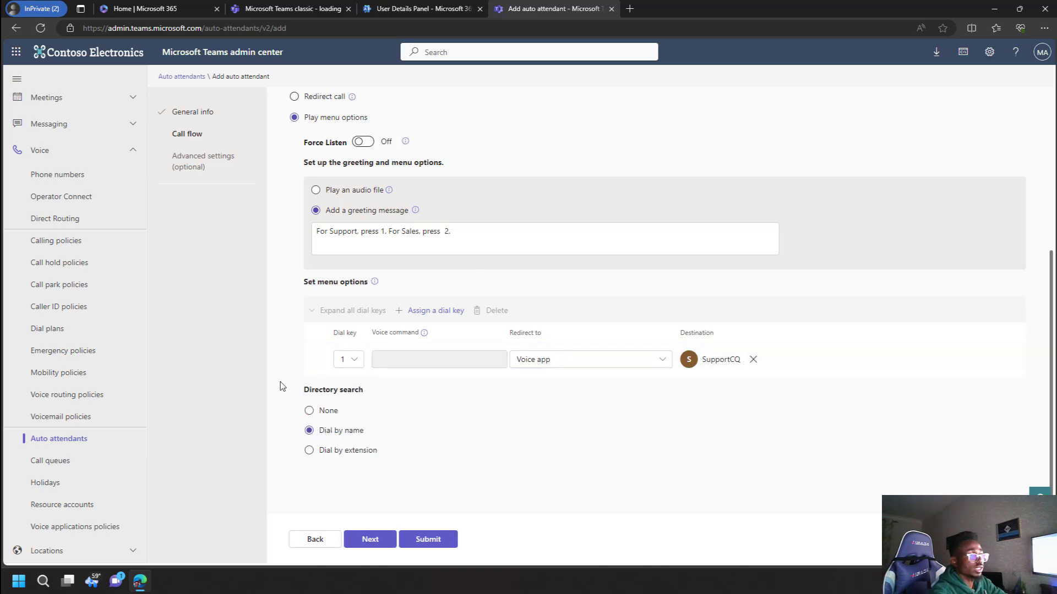
Step: Assign dial key 2 in the menu options to redirect to the voice app SaleCQ
click(445, 312)
click(355, 395)
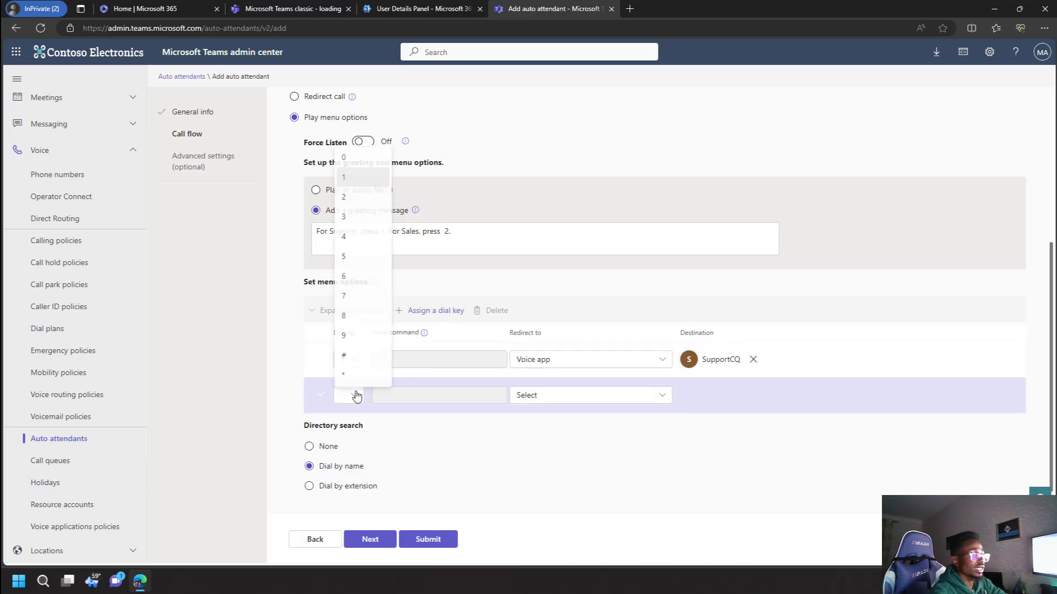
click(349, 199)
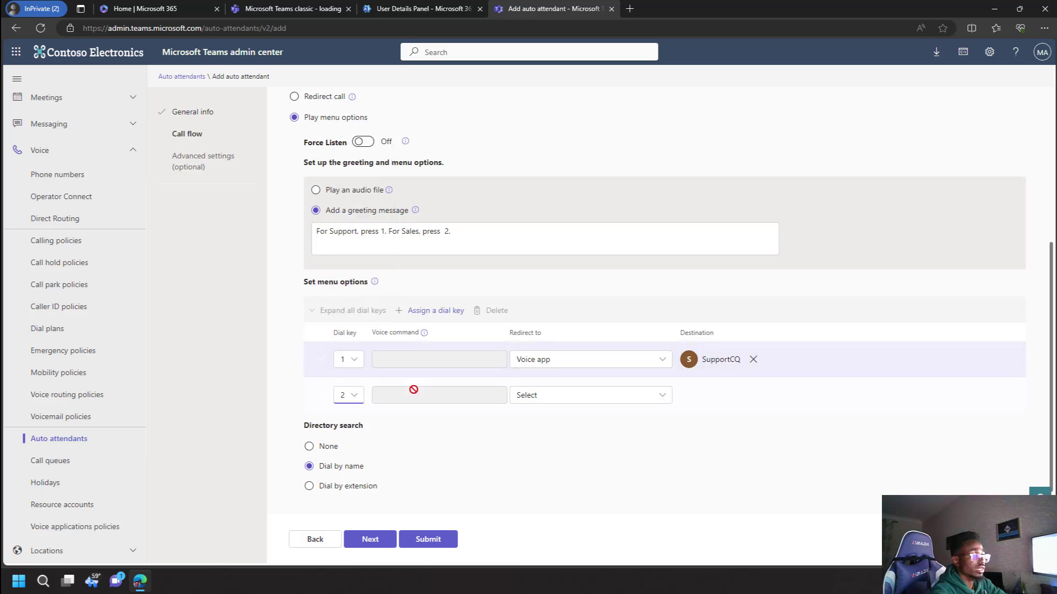
click(572, 396)
click(553, 239)
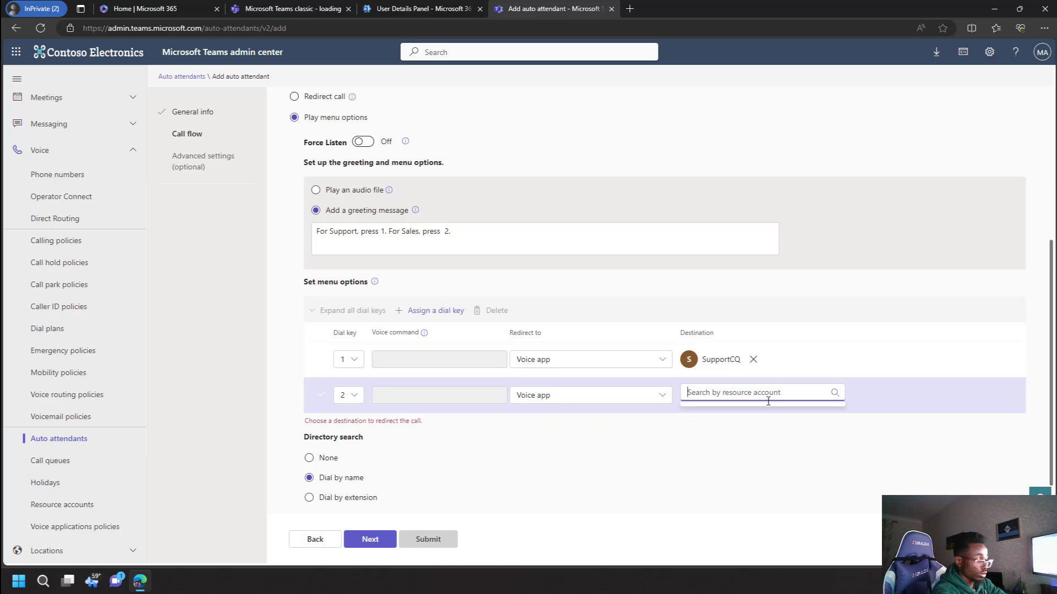
text(sale)
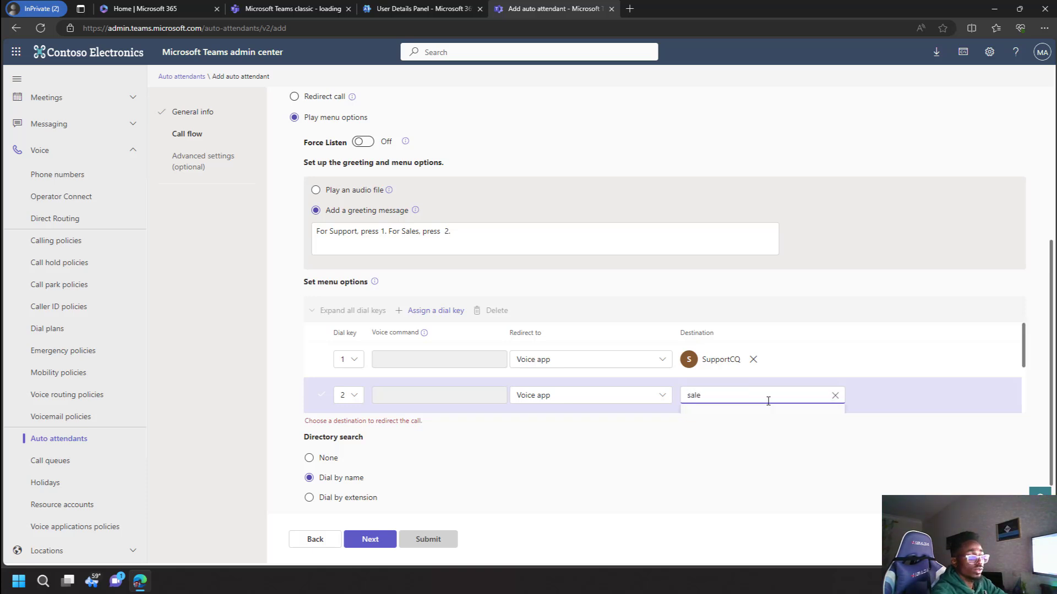
click(732, 417)
scroll(722, 459, down, 1)
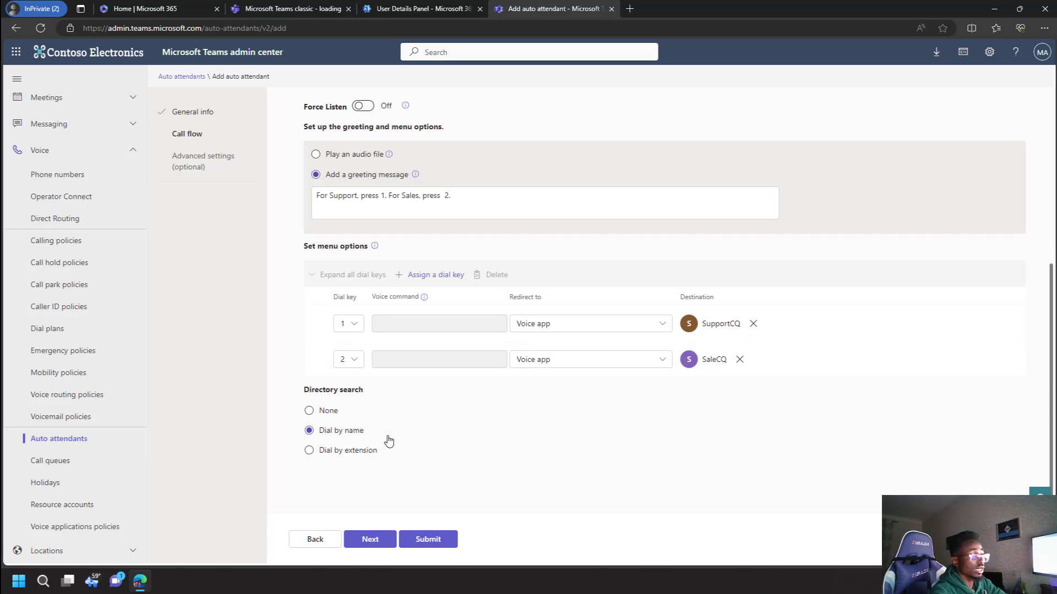
scroll(455, 280, up, 1)
scroll(359, 462, down, 1)
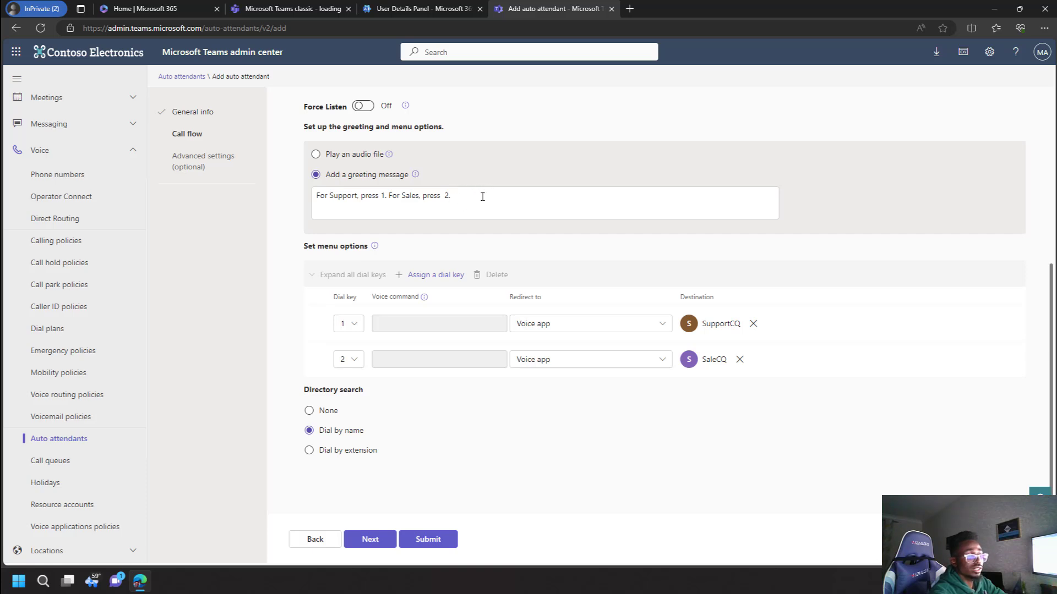
Step: Proceed to the after-hours call flow and set the business hours to "Same hours every day"
click(371, 541)
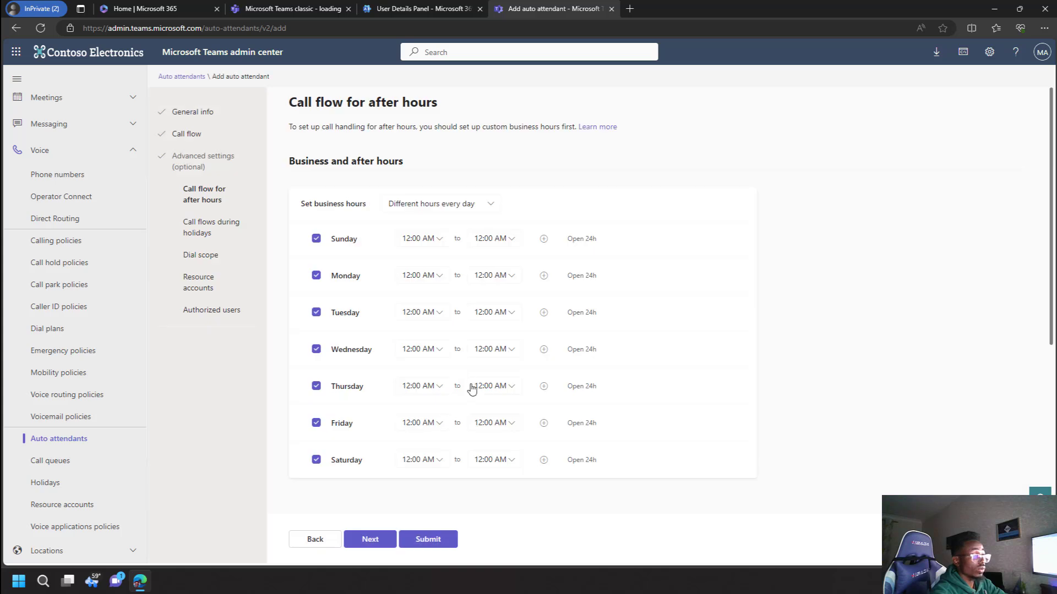
scroll(484, 330, down, 2)
scroll(498, 331, down, 1)
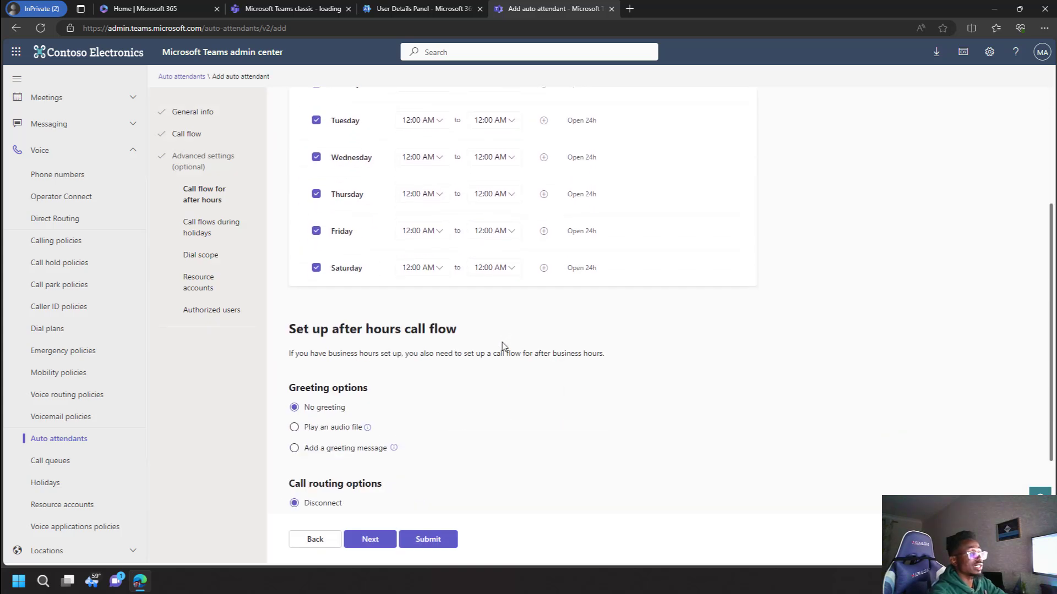
scroll(484, 275, up, 3)
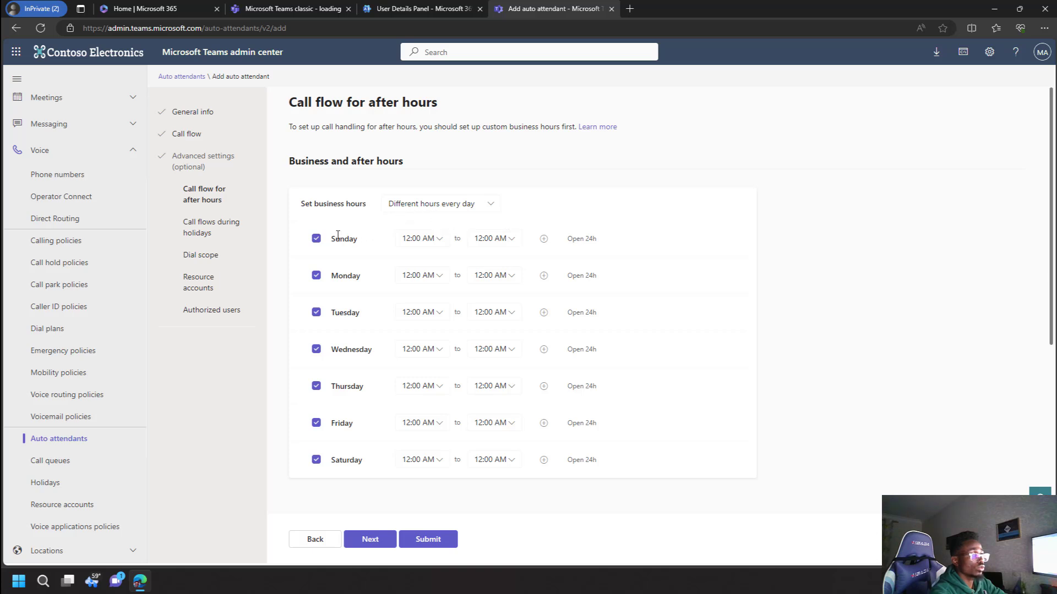
click(477, 210)
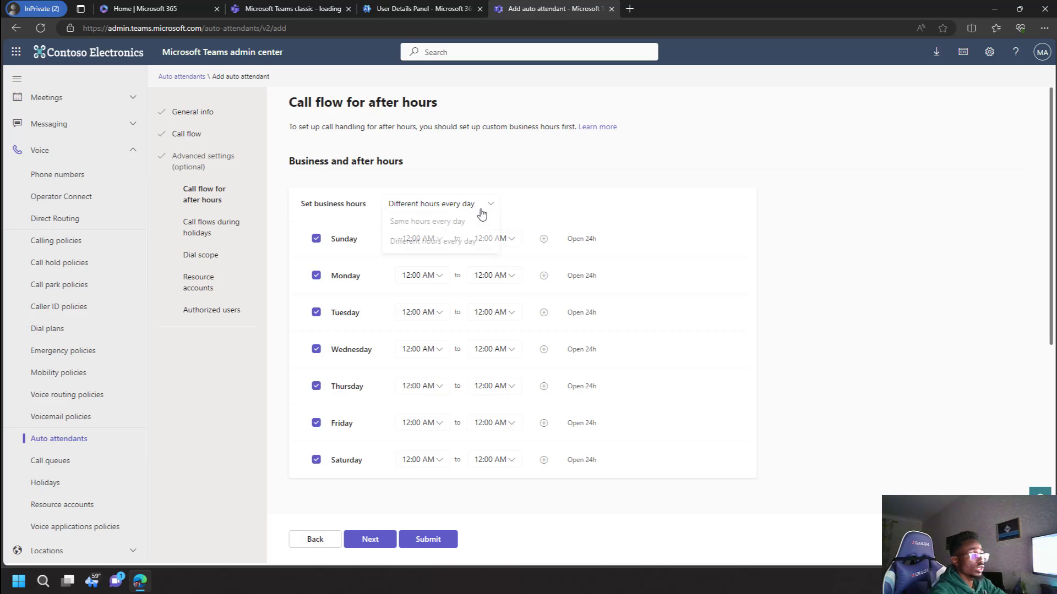
click(441, 231)
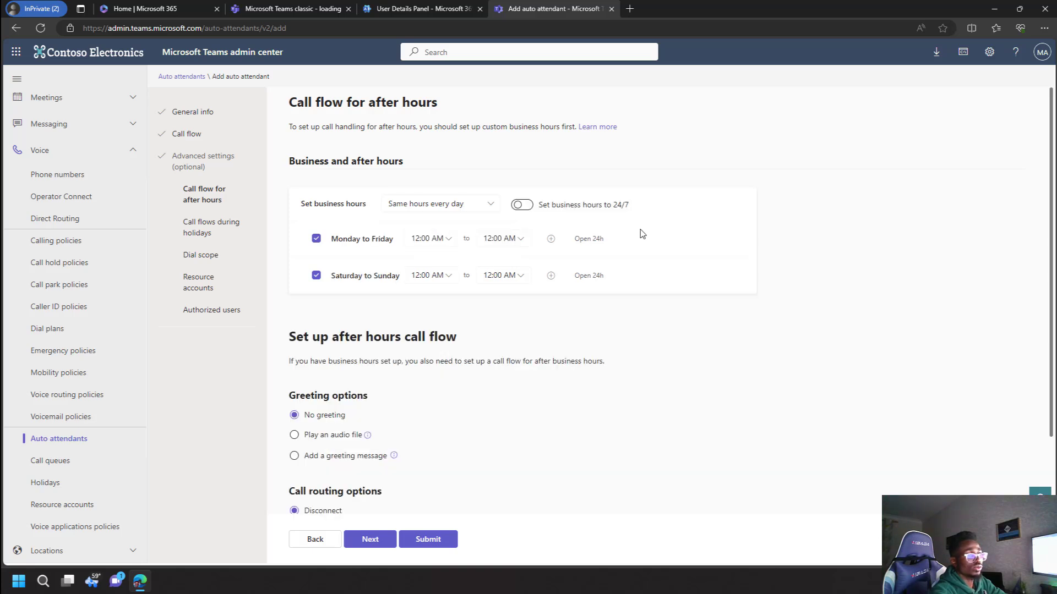
Step: Set the Monday to Friday business hours to 9:00 AM to 5:00 PM
click(445, 239)
scroll(435, 394, down, 5)
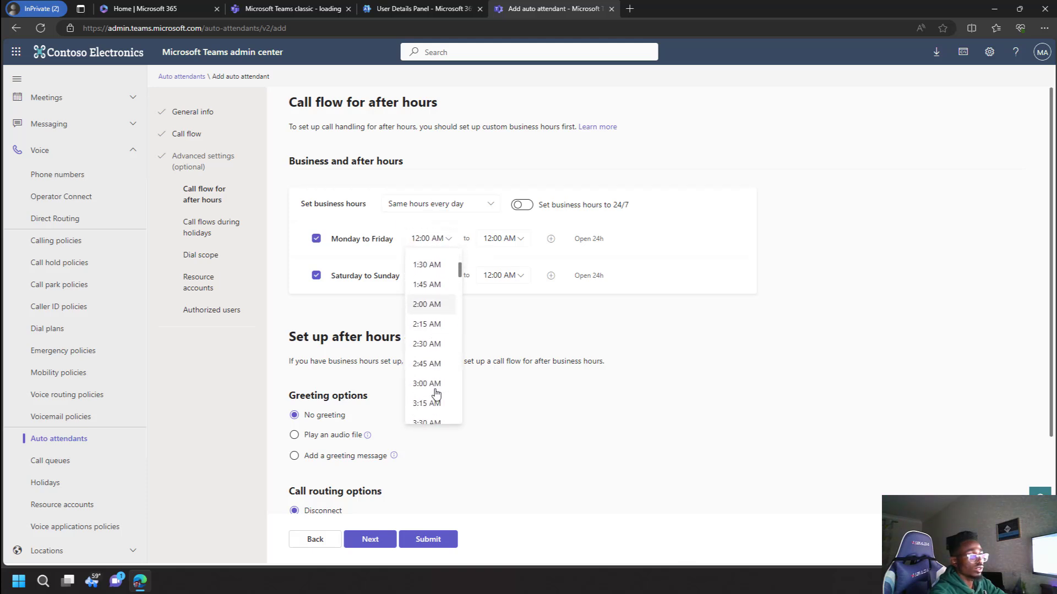
scroll(435, 394, down, 4)
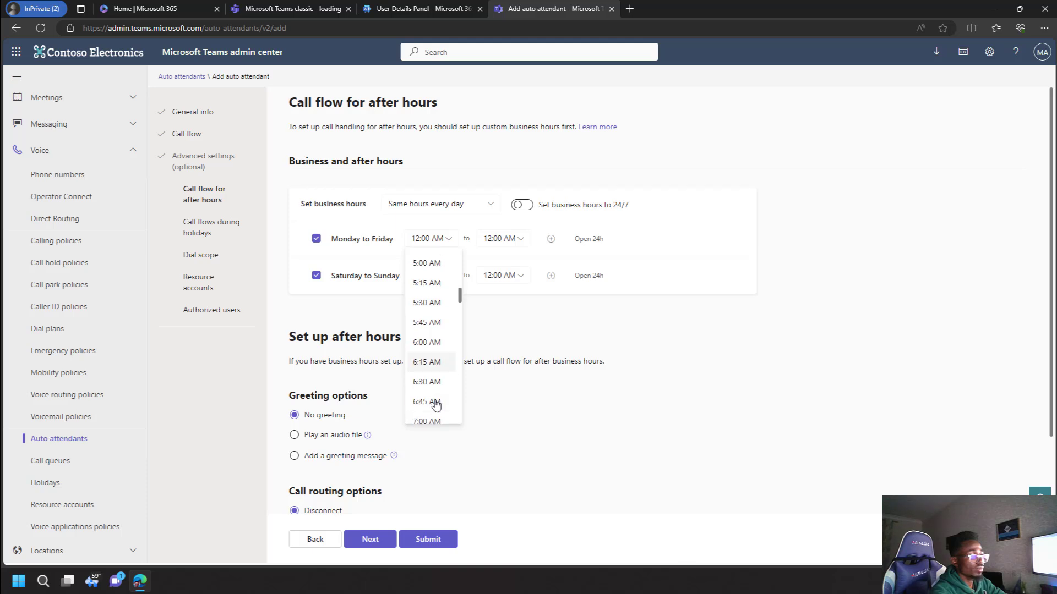
scroll(434, 406, down, 3)
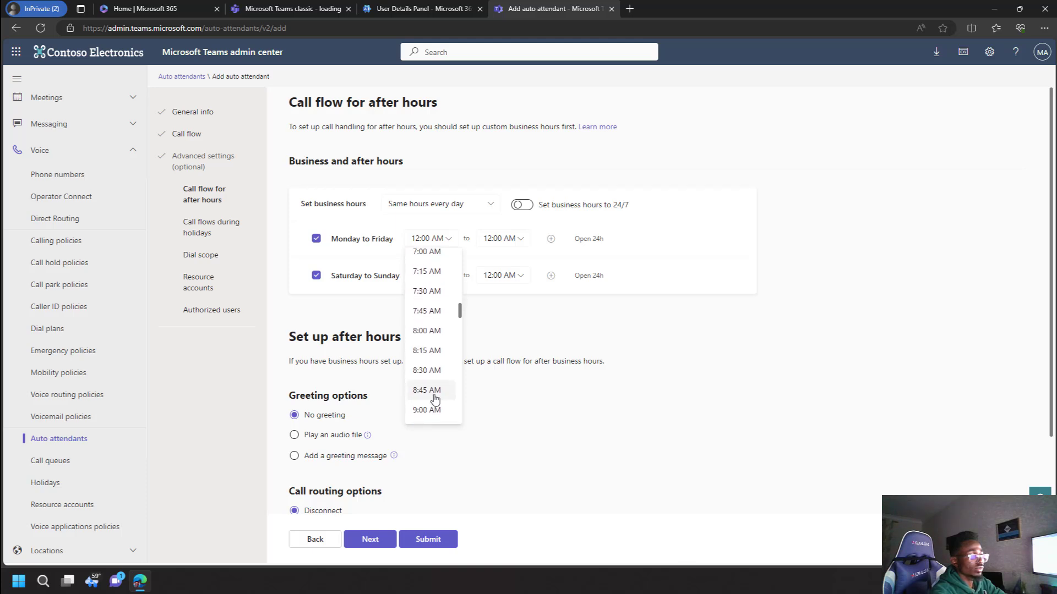
click(434, 358)
click(501, 238)
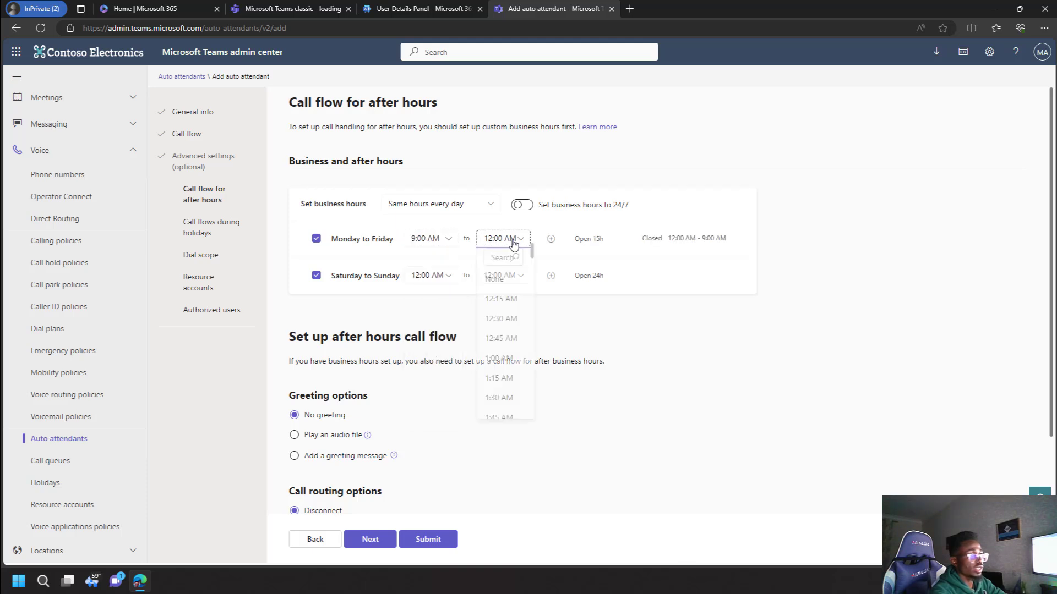
scroll(510, 367, down, 2)
scroll(510, 367, down, 10)
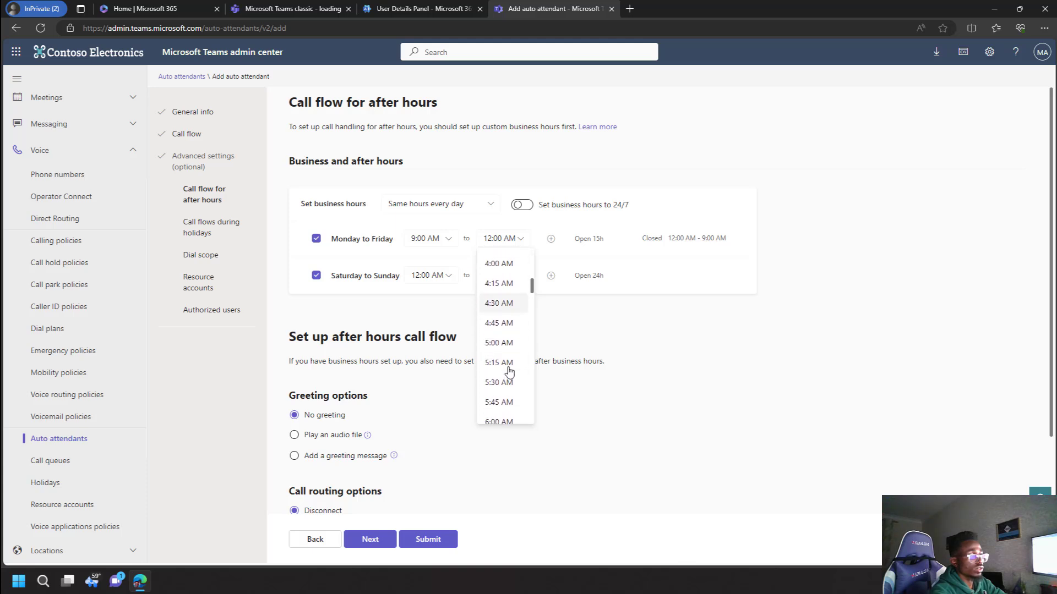
scroll(499, 360, down, 8)
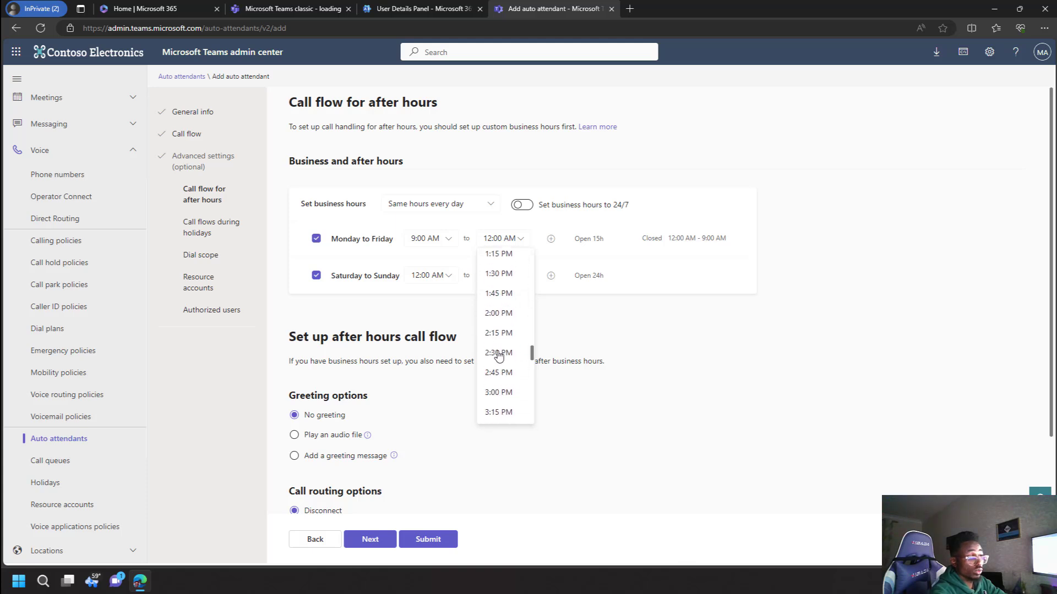
scroll(500, 354, down, 1)
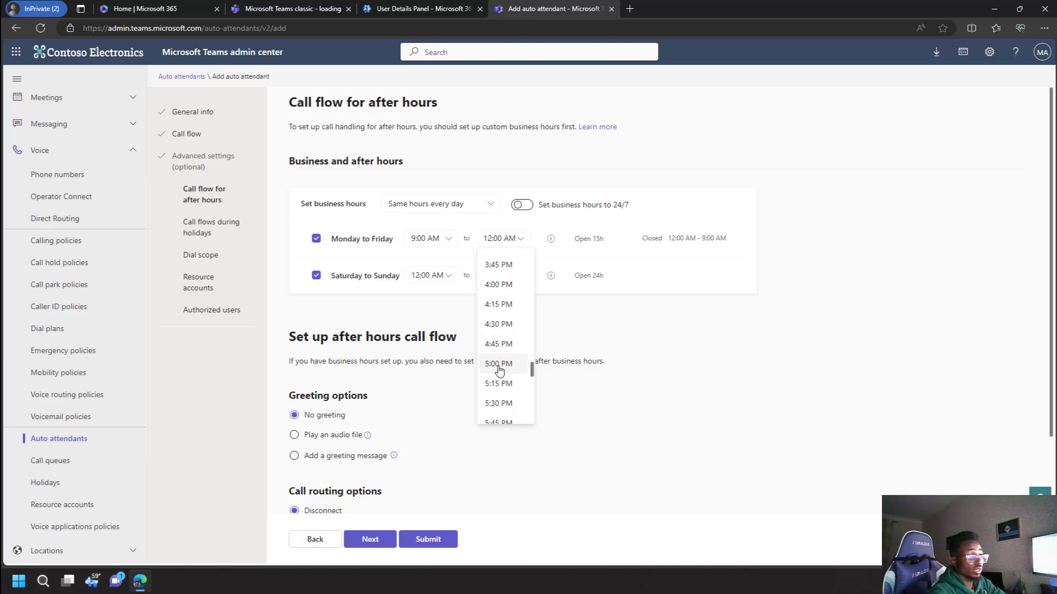
click(498, 364)
Step: Exclude Saturday to Sunday from the business hours
click(318, 279)
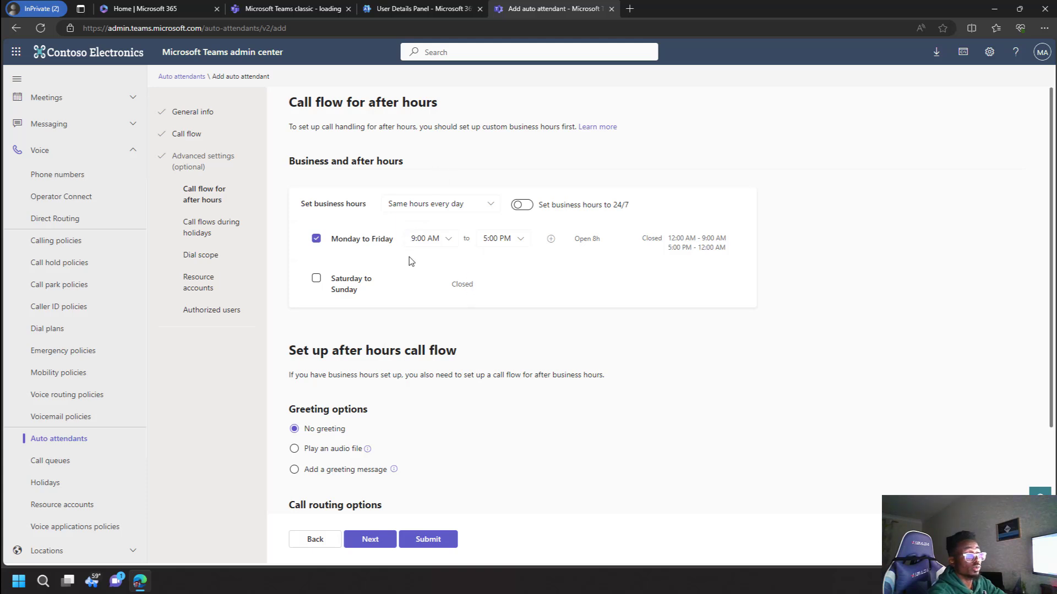
scroll(416, 341, down, 2)
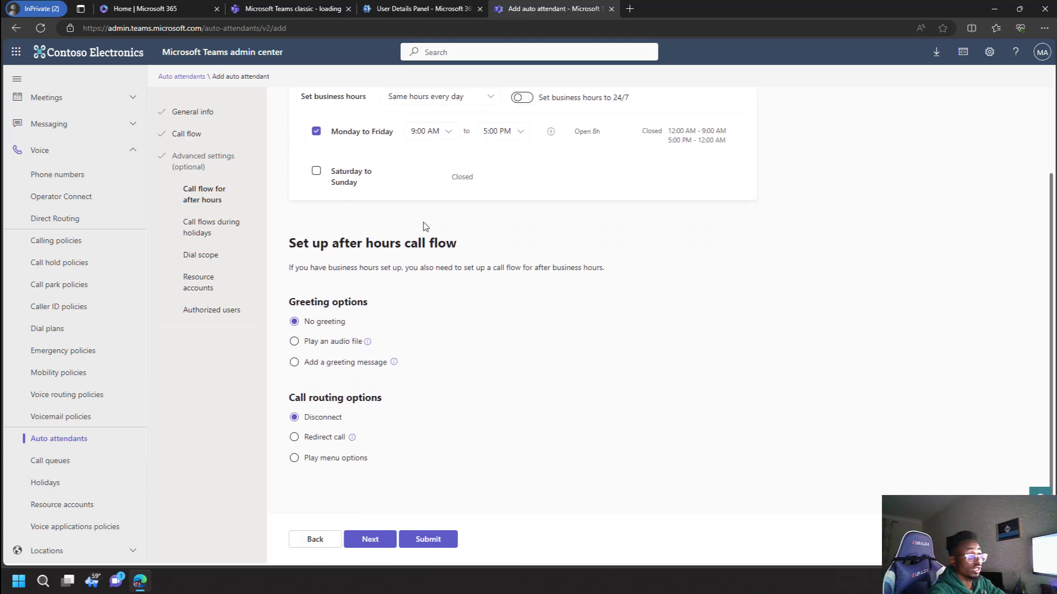
scroll(424, 226, up, 2)
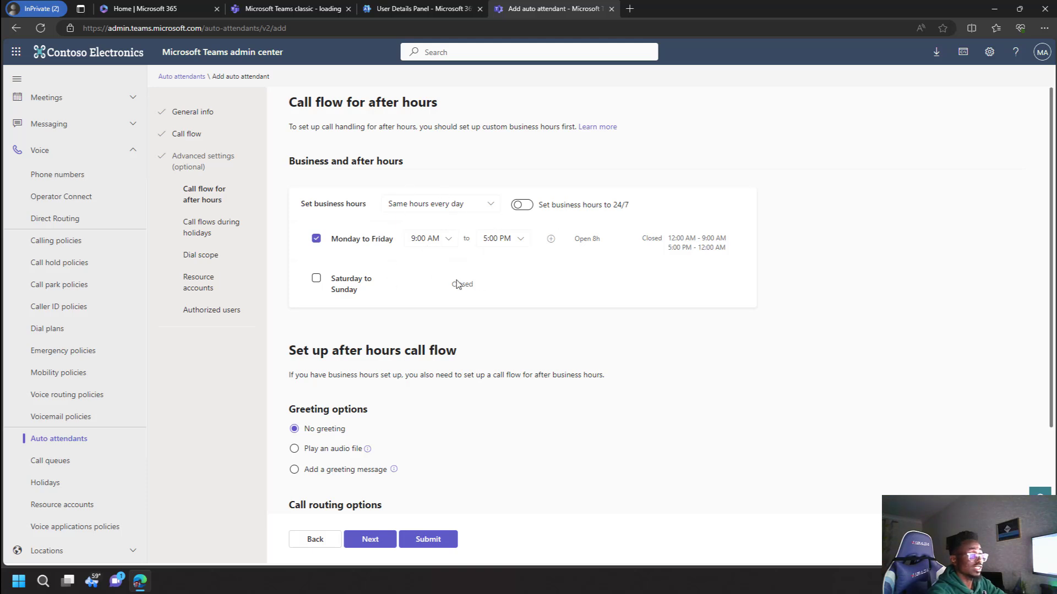
Step: Add an after-hours greeting message starting with the help example's text "Welcome to Contoso. Your call is important to us. Please"
scroll(503, 300, down, 2)
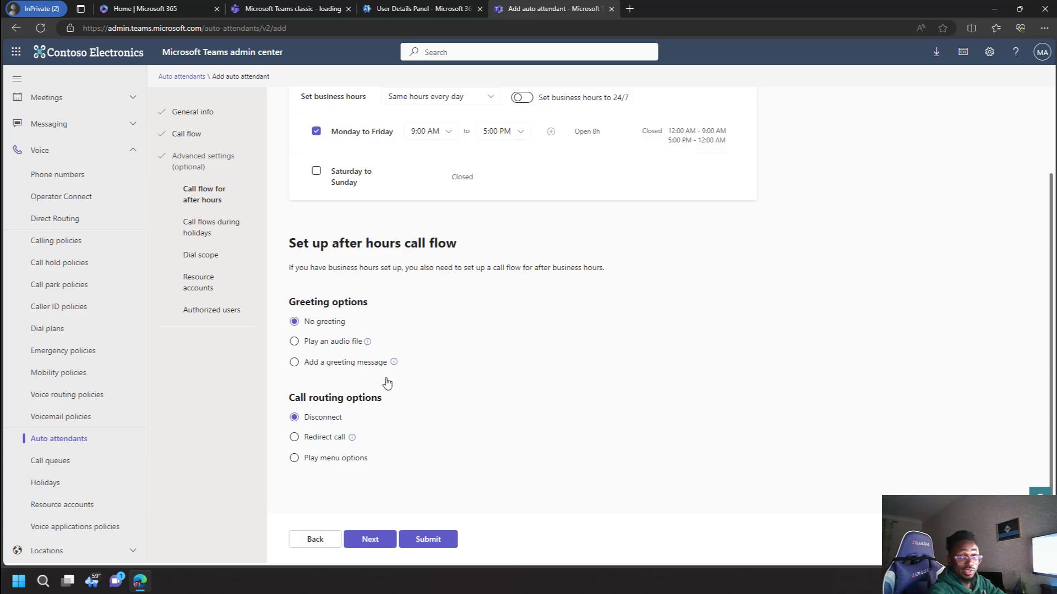
click(324, 364)
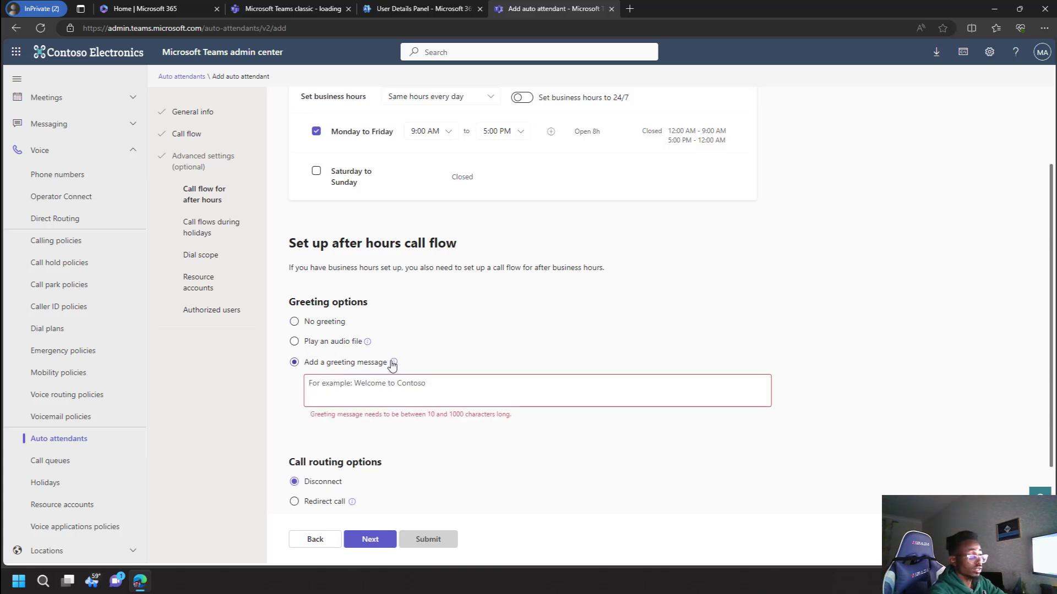
mouse_move(392, 364)
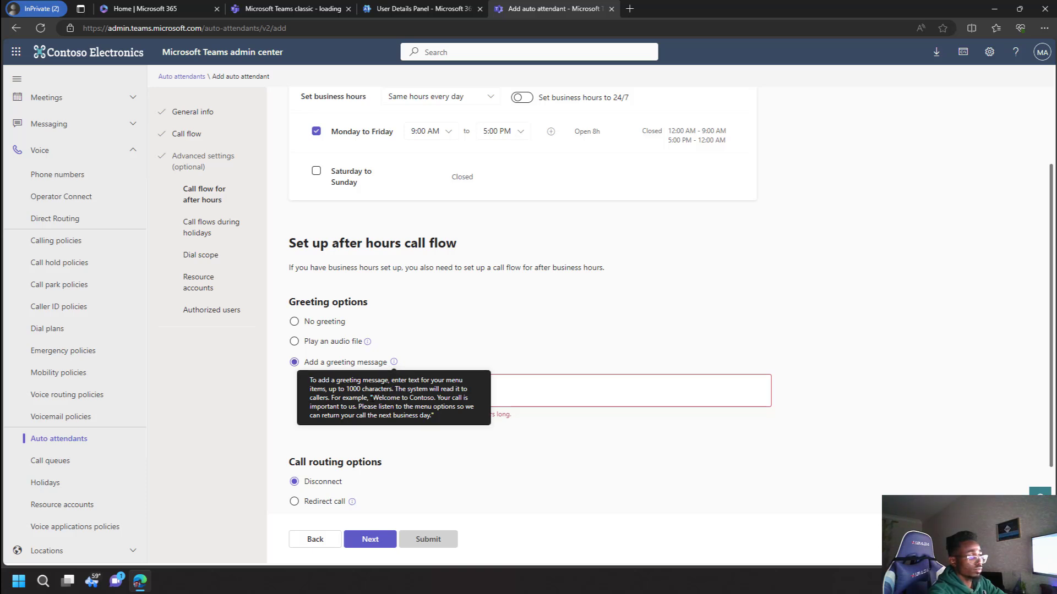
mouse_move(371, 397)
mouse_down()
mouse_move(452, 398)
mouse_move(428, 414)
mouse_move(367, 408)
mouse_up()
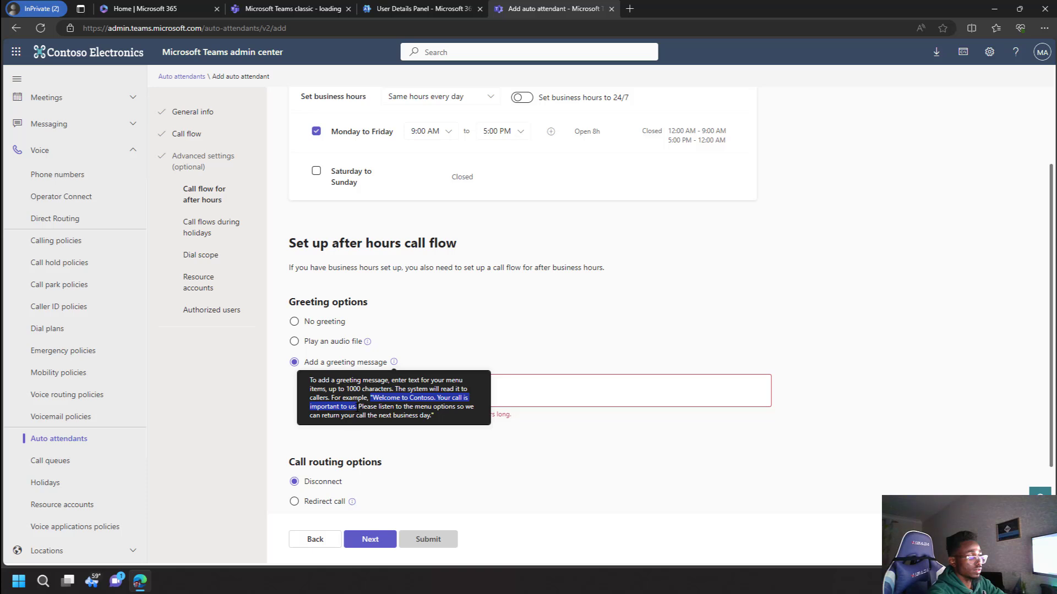
drag(356, 407, 385, 406)
right_click(376, 409)
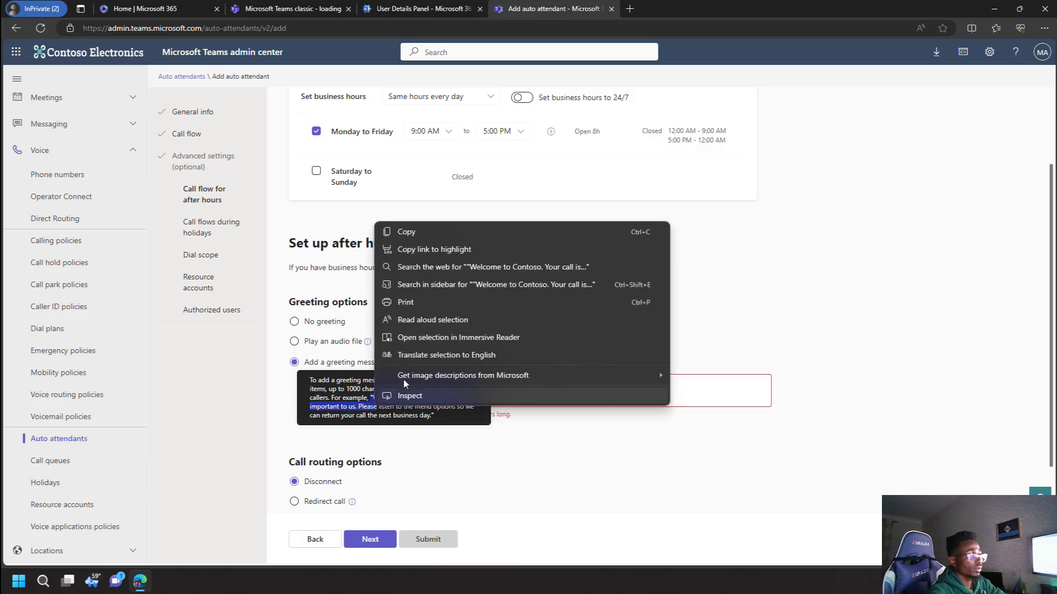
click(405, 236)
click(550, 386)
key(ctrl+v)
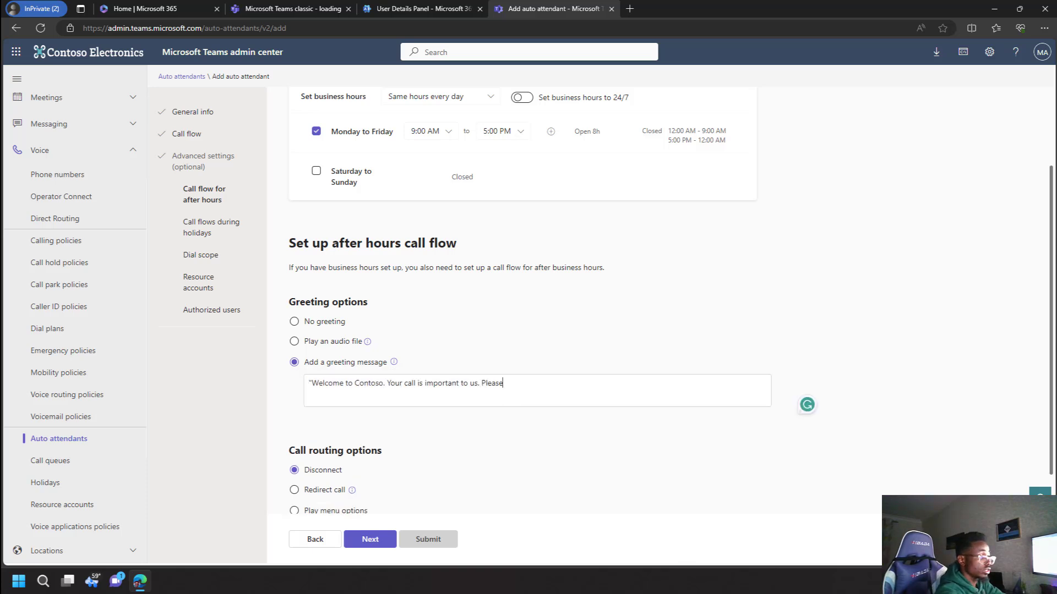
Step: Complete the after-hours greeting message with the words "drop a voicemail."
text(drop)
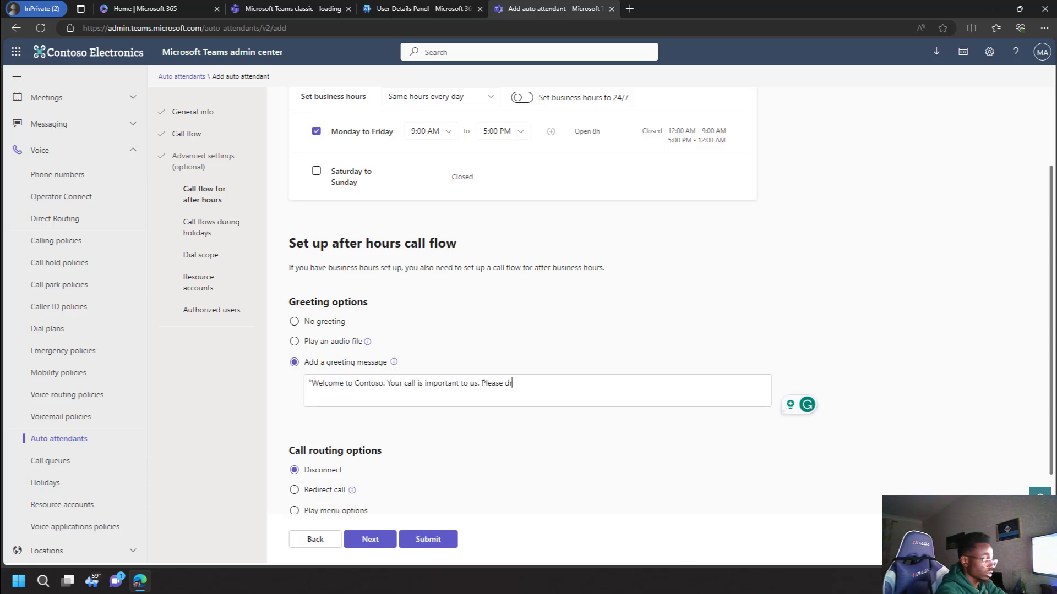
text(a )
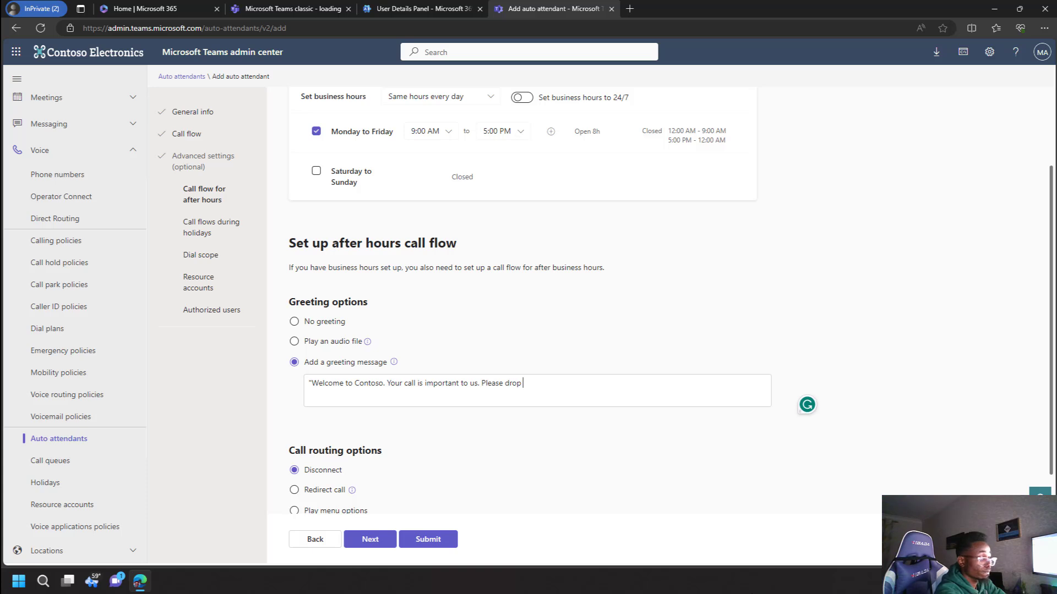
text(voice)
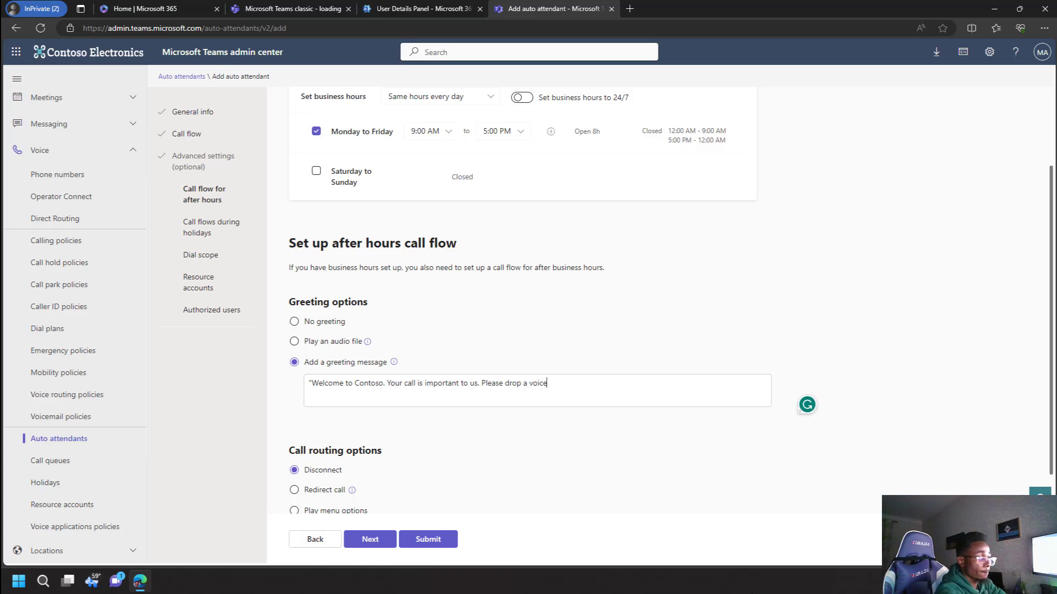
text(mal)
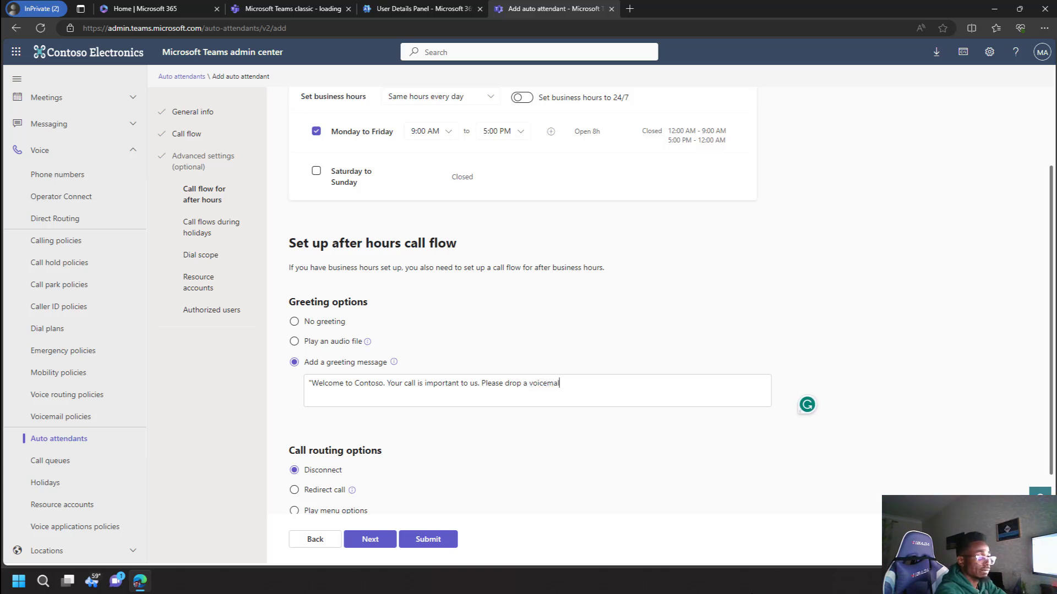
key(BackSpace)
text(il.)
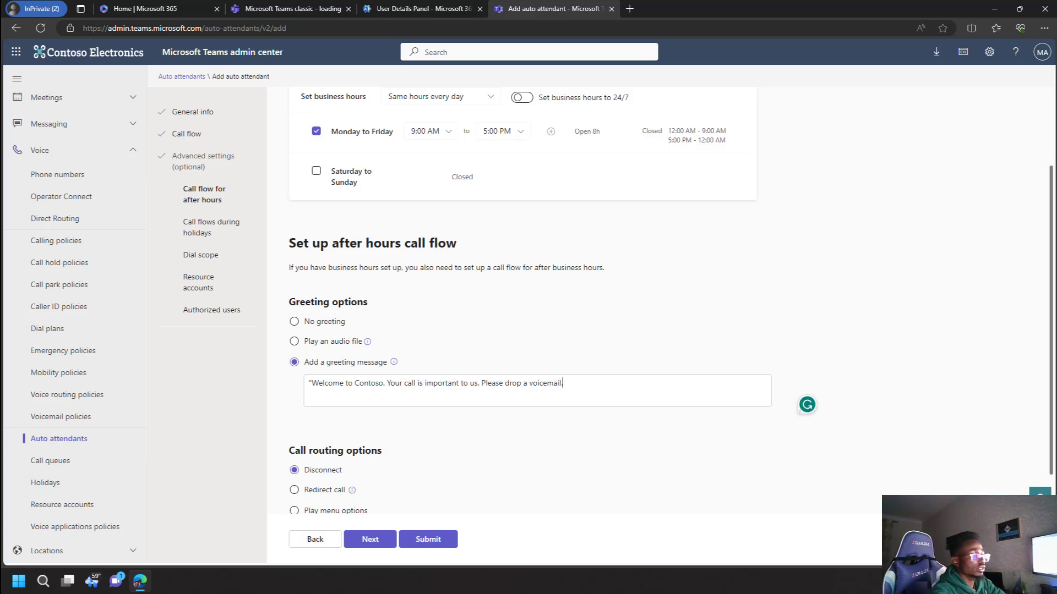
Step: Redirect after-hours calls to the voicemail of the SOC Team group
scroll(330, 468, down, 1)
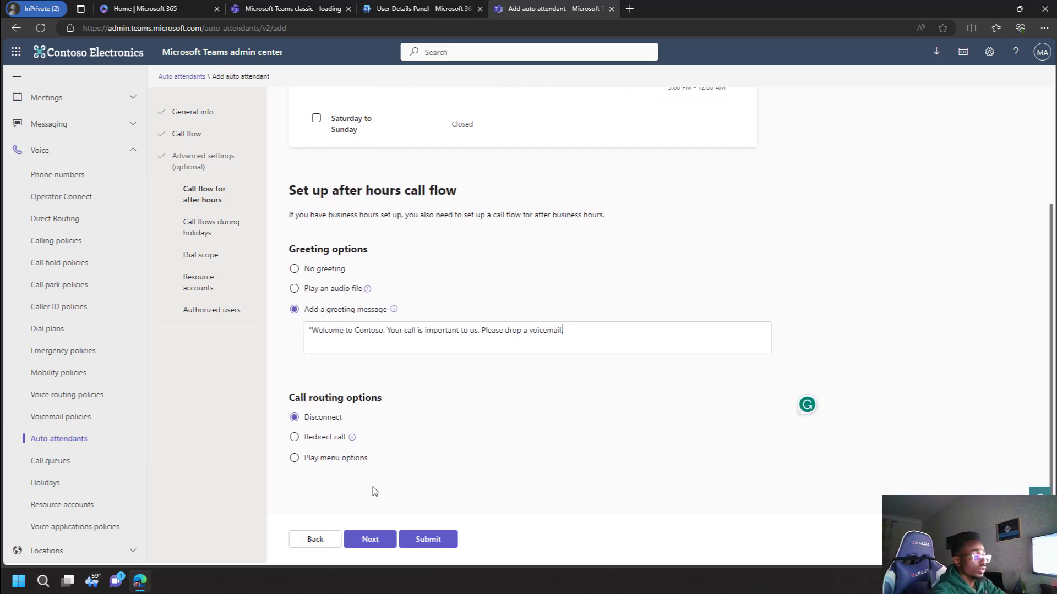
click(294, 437)
scroll(357, 410, down, 1)
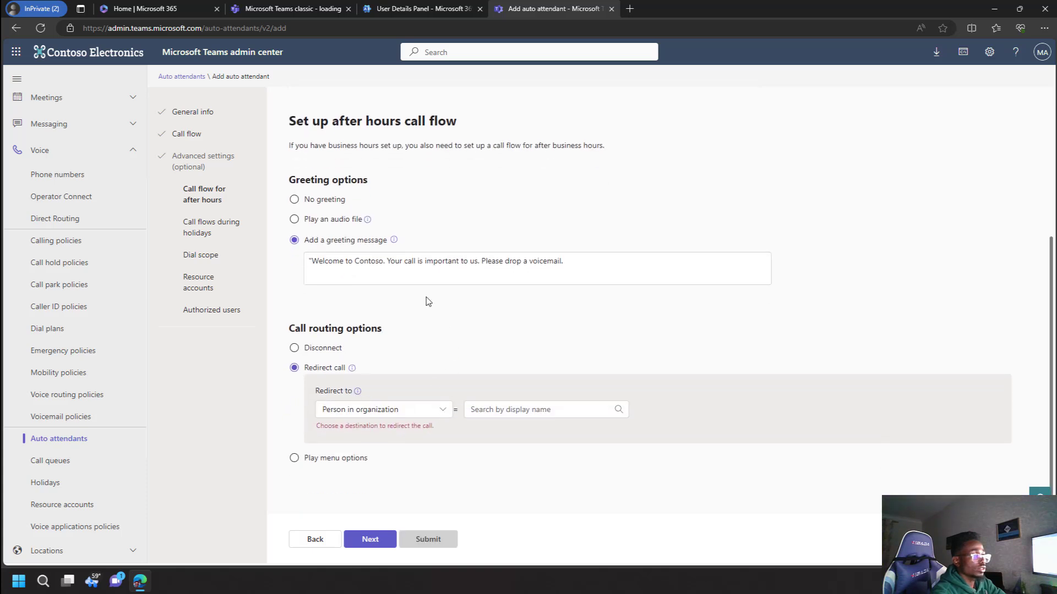
click(433, 408)
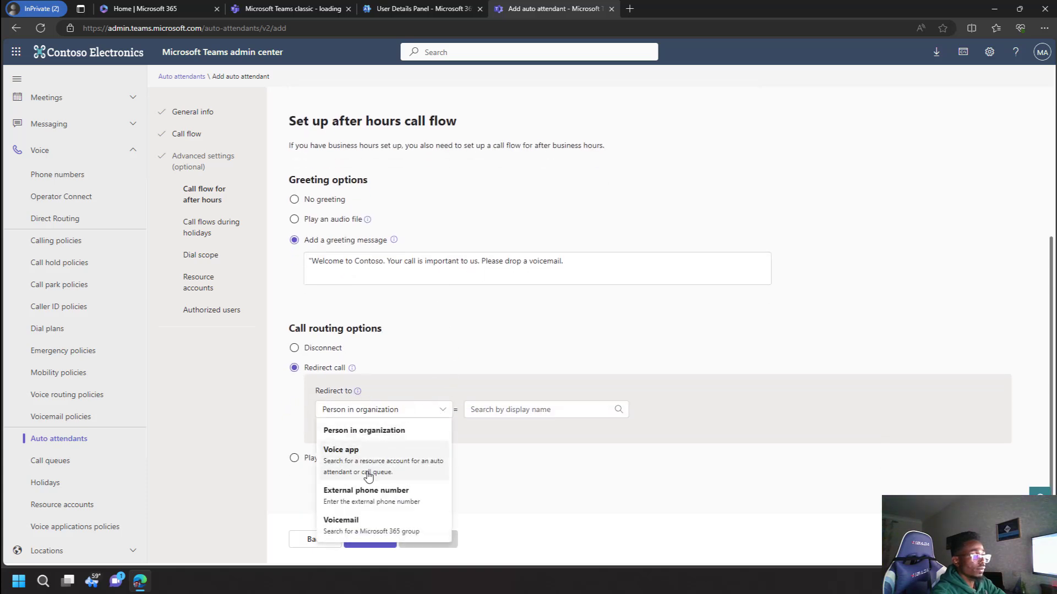
click(342, 520)
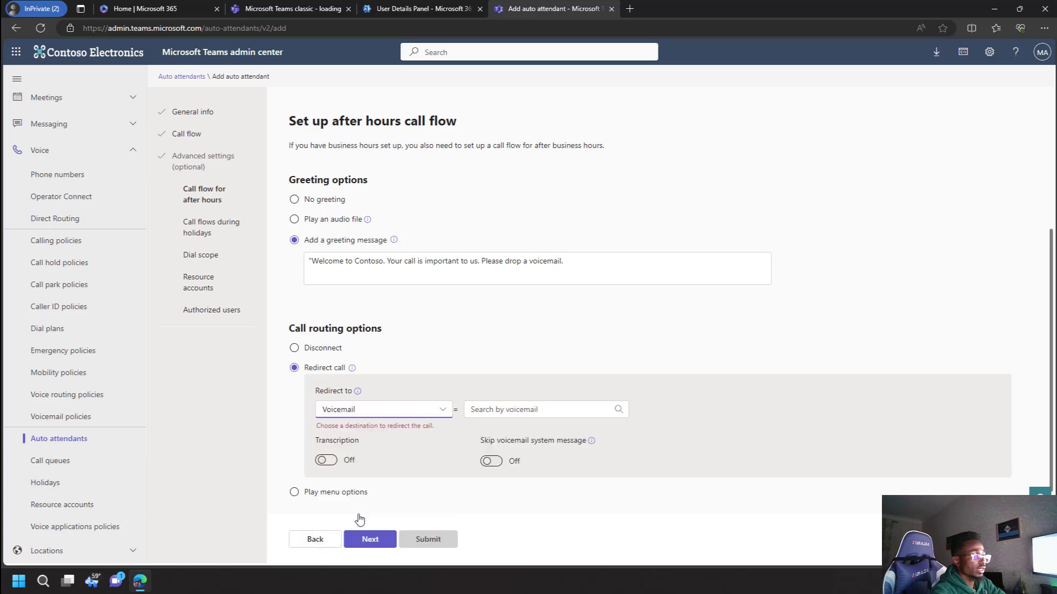
click(504, 412)
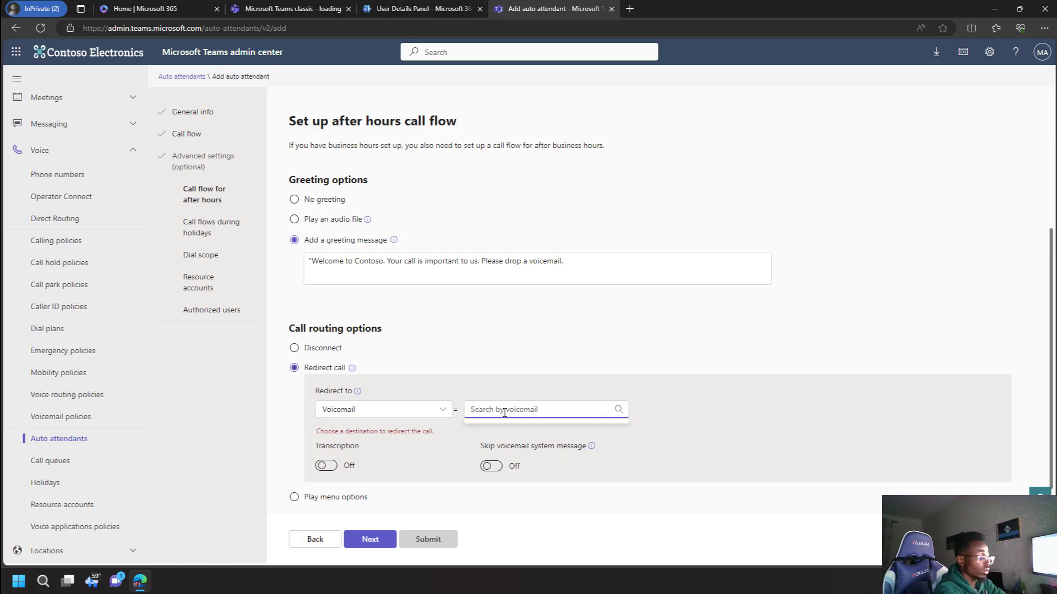
text(soc)
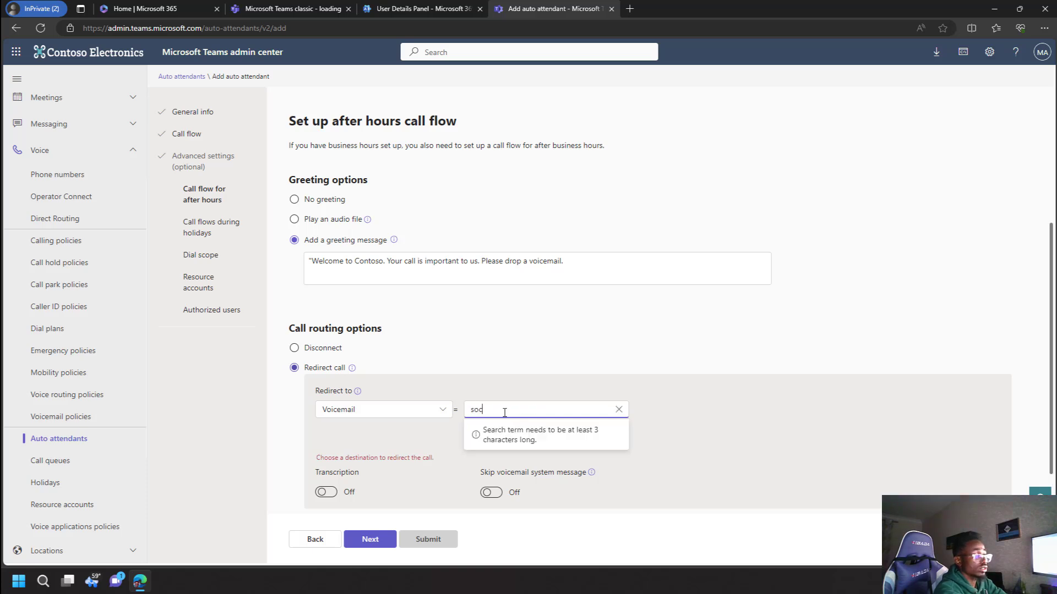
click(511, 434)
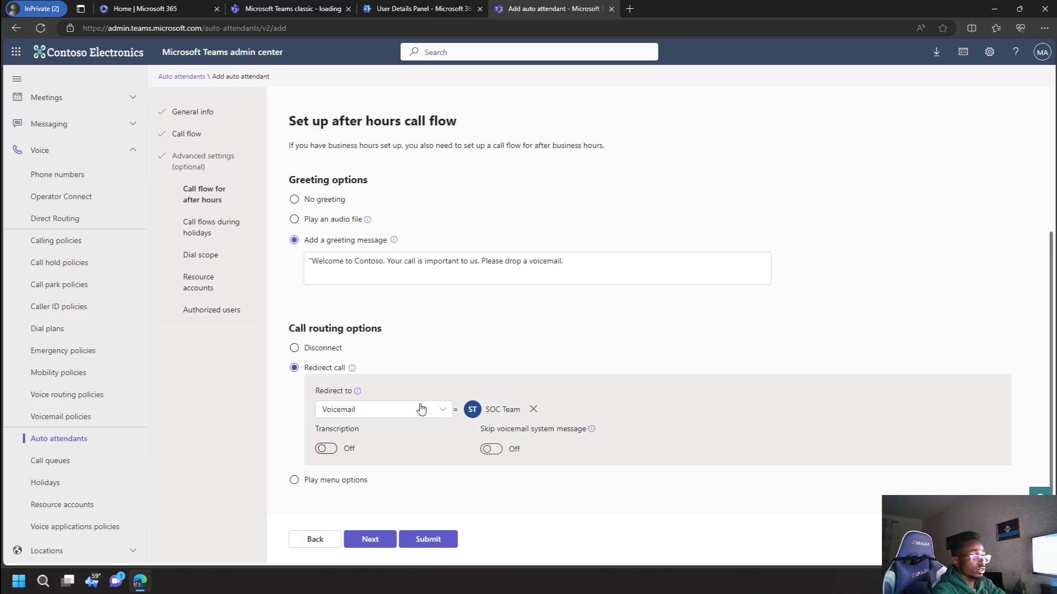
Step: Turn on transcription and skipping of the voicemail system message for the after-hours voicemail
click(326, 449)
scroll(494, 444, down, 1)
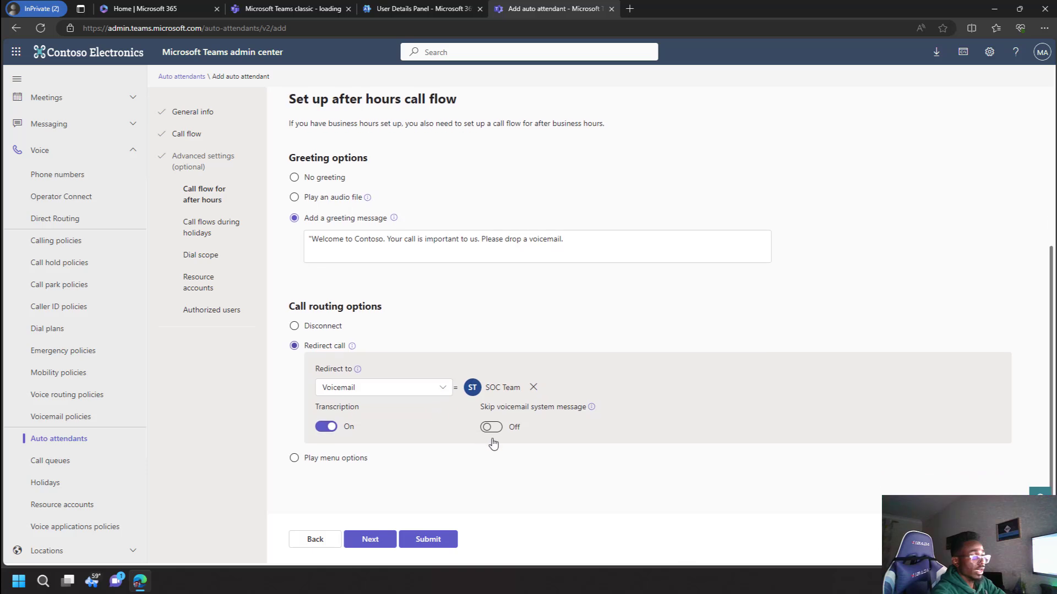
click(490, 427)
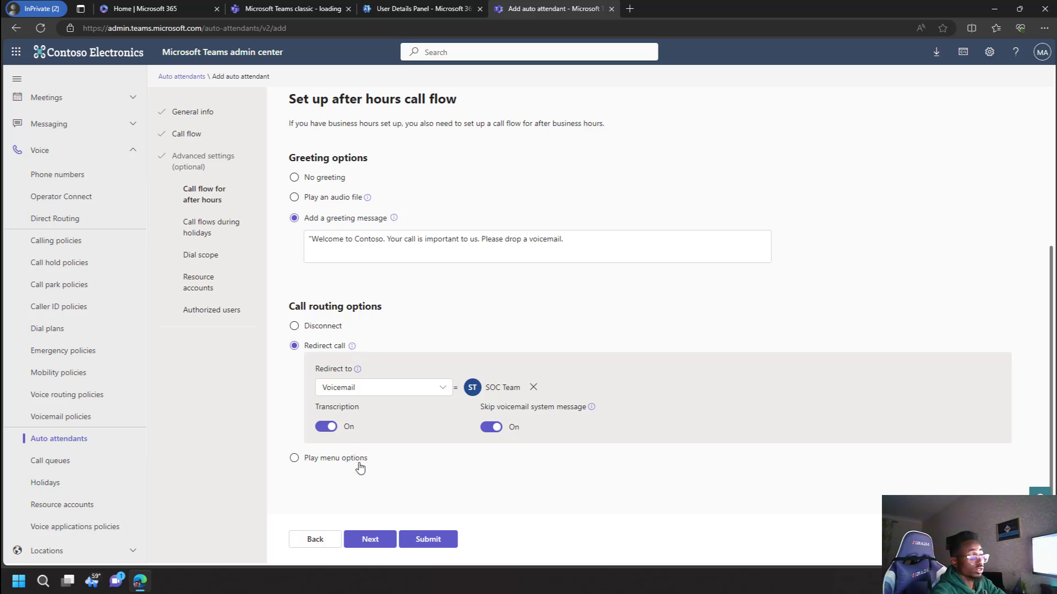
Step: Proceed to the holiday call settings and add a new call flow for the Xmas Break holiday
click(369, 540)
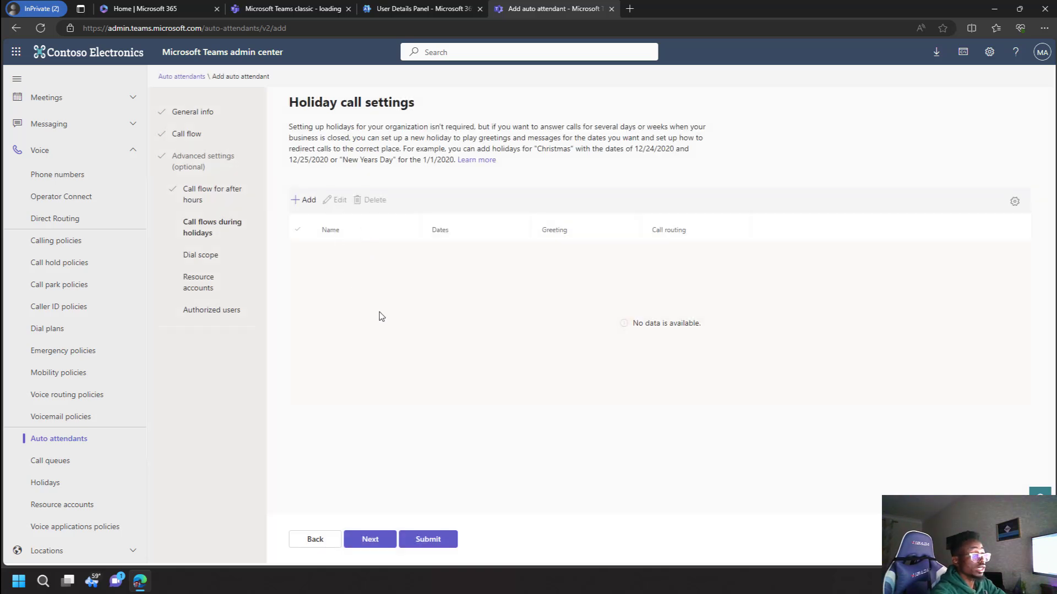
click(308, 201)
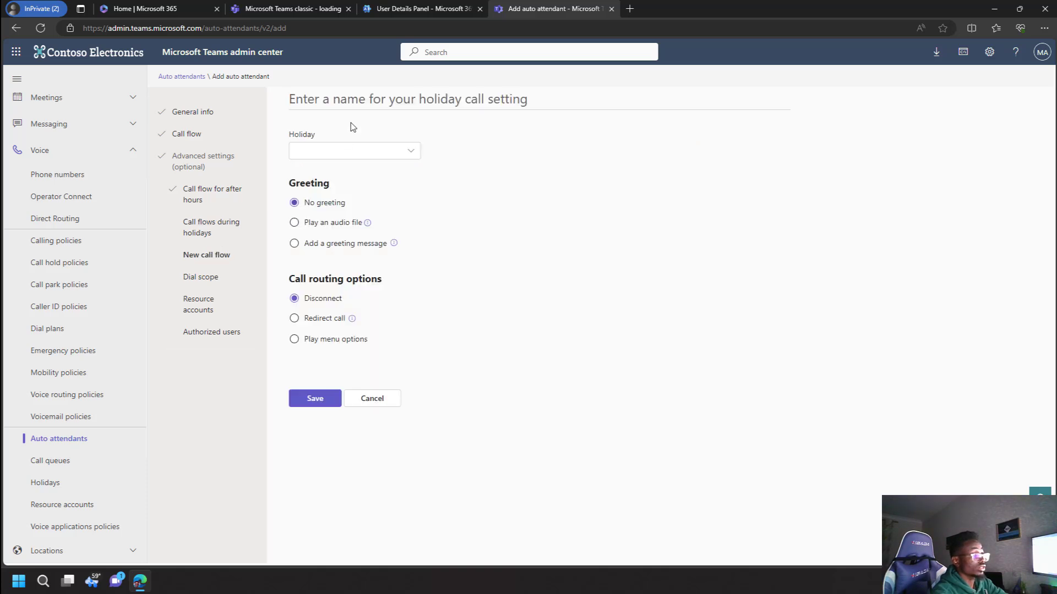
click(407, 154)
click(348, 174)
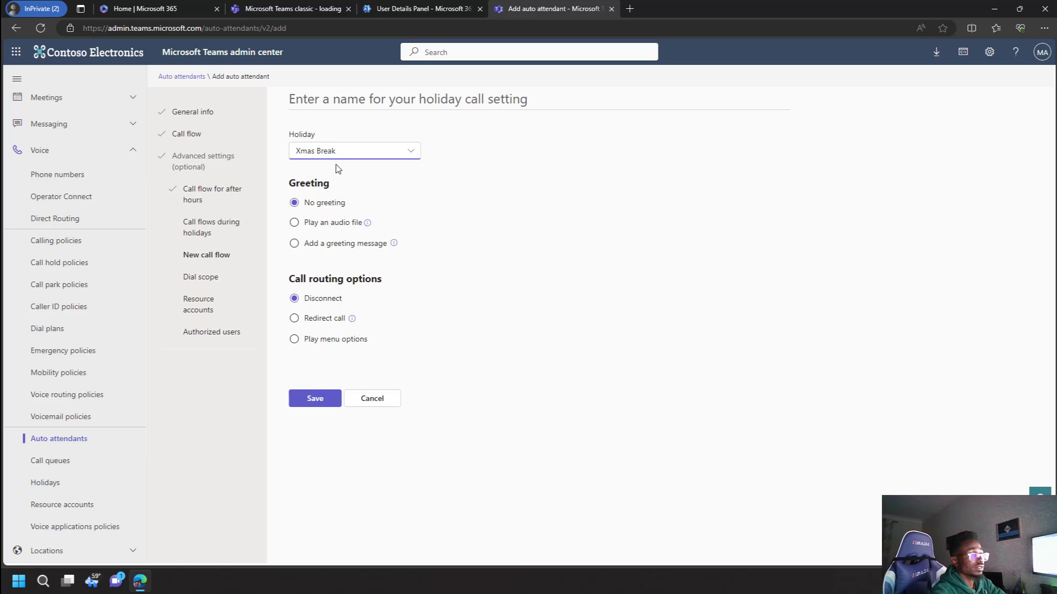
click(408, 151)
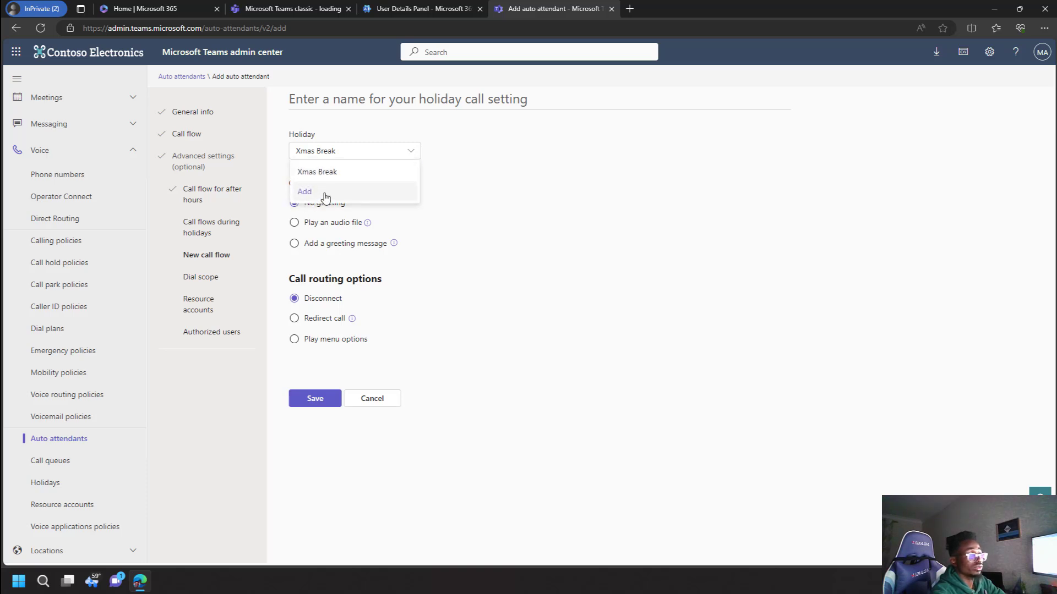
click(449, 172)
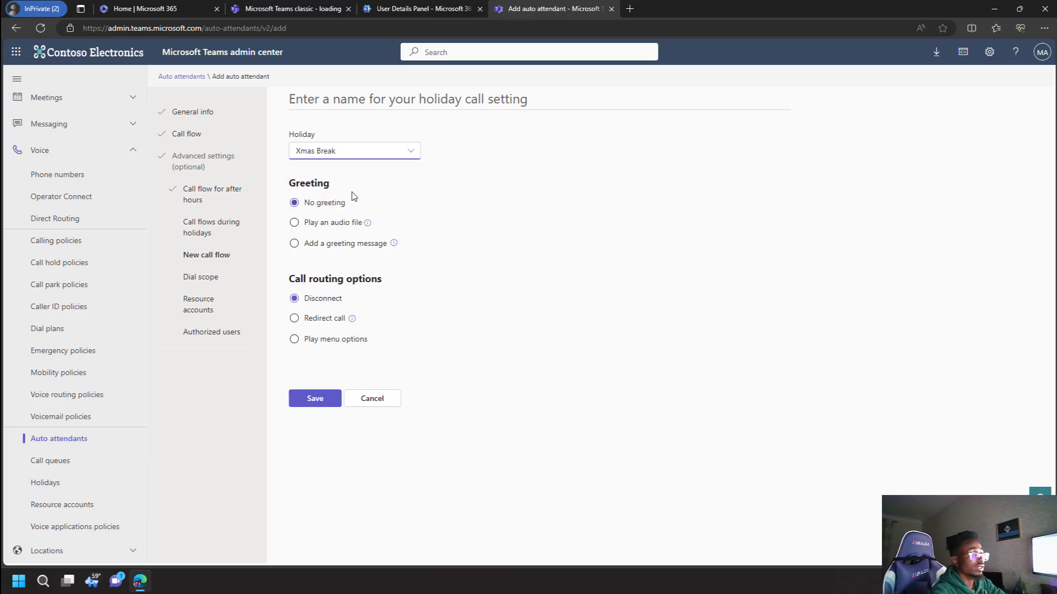
Step: Add the holiday greeting message "Welcome to Contoso. It's Xmas Holiday", taking its opening from the help example
click(350, 245)
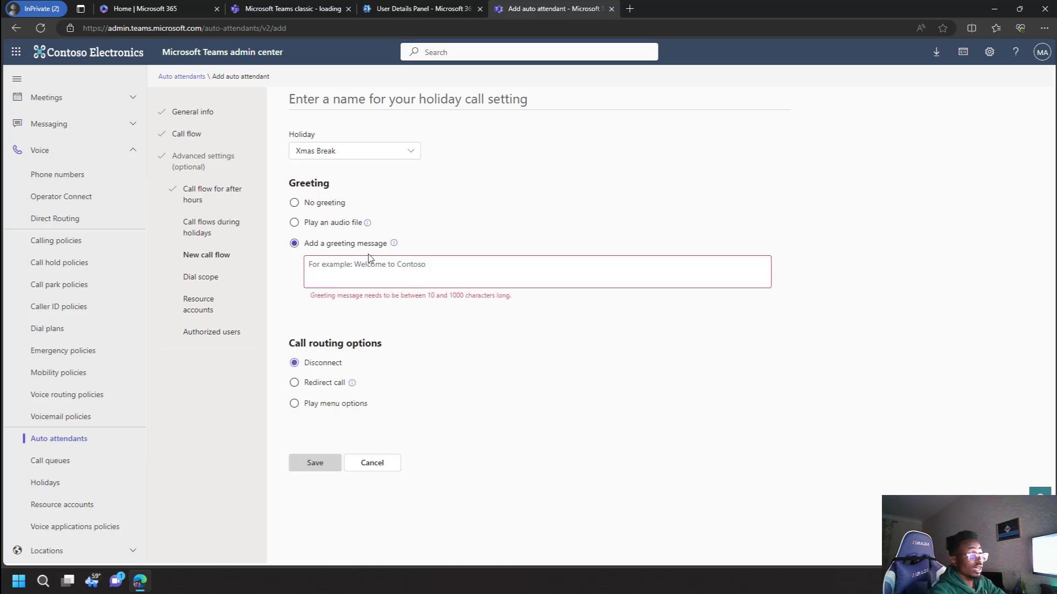
mouse_move(395, 245)
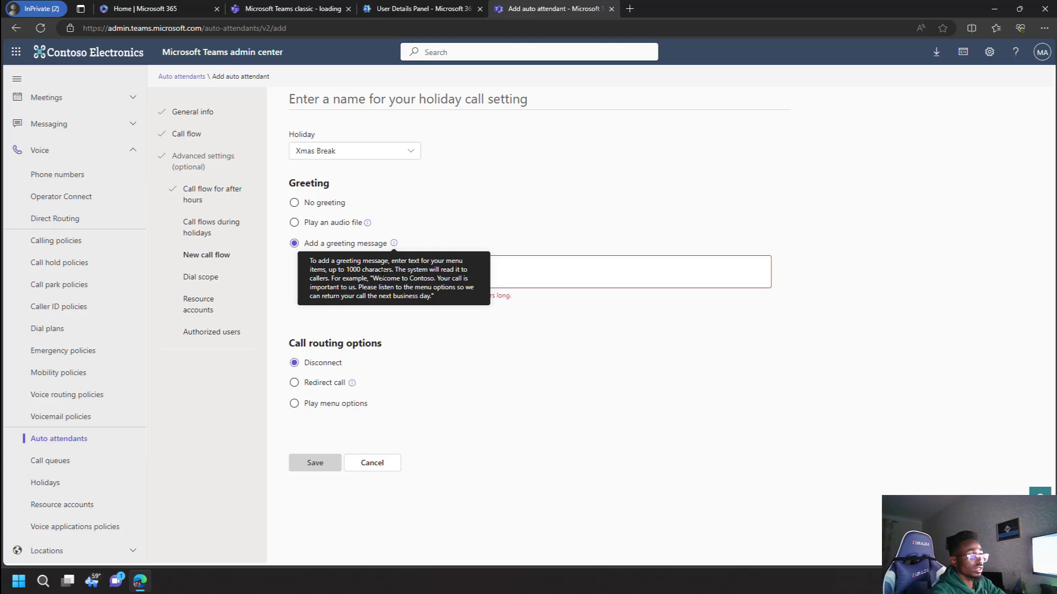
drag(371, 279, 442, 278)
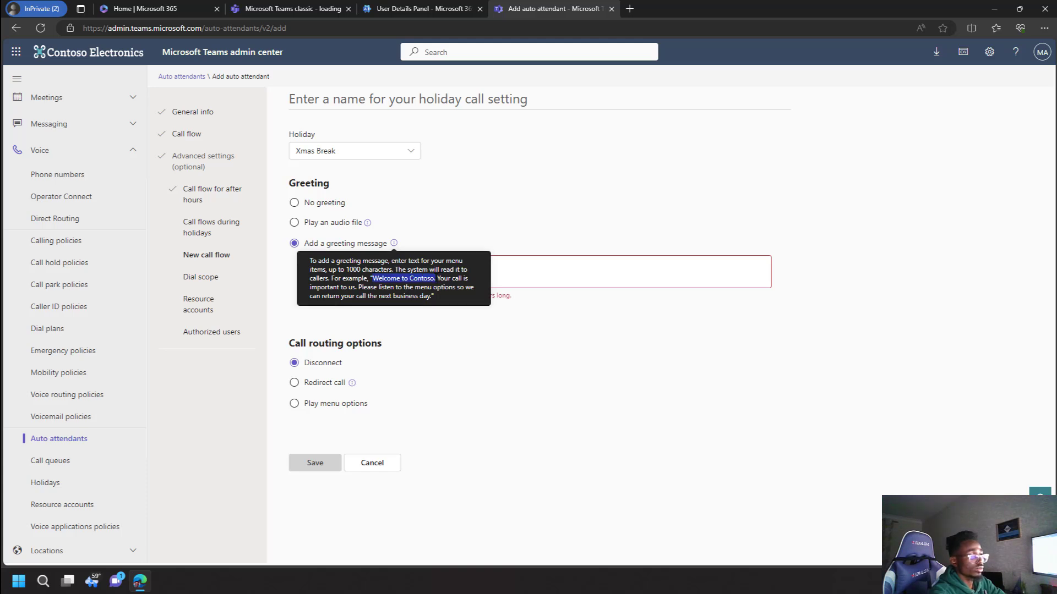
right_click(425, 275)
click(457, 286)
click(537, 263)
key(ctrl+v)
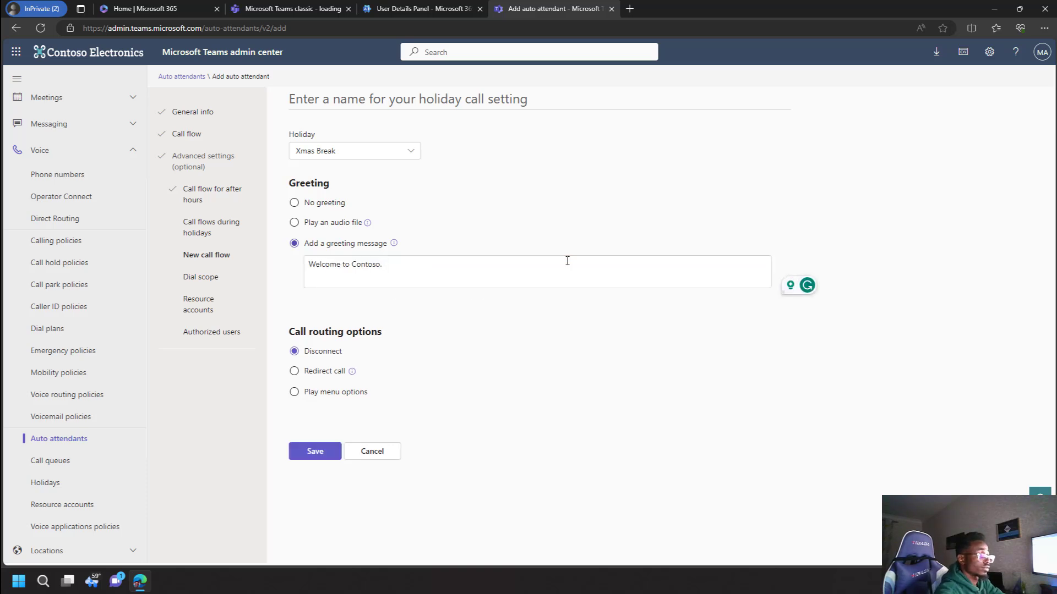
text(It)
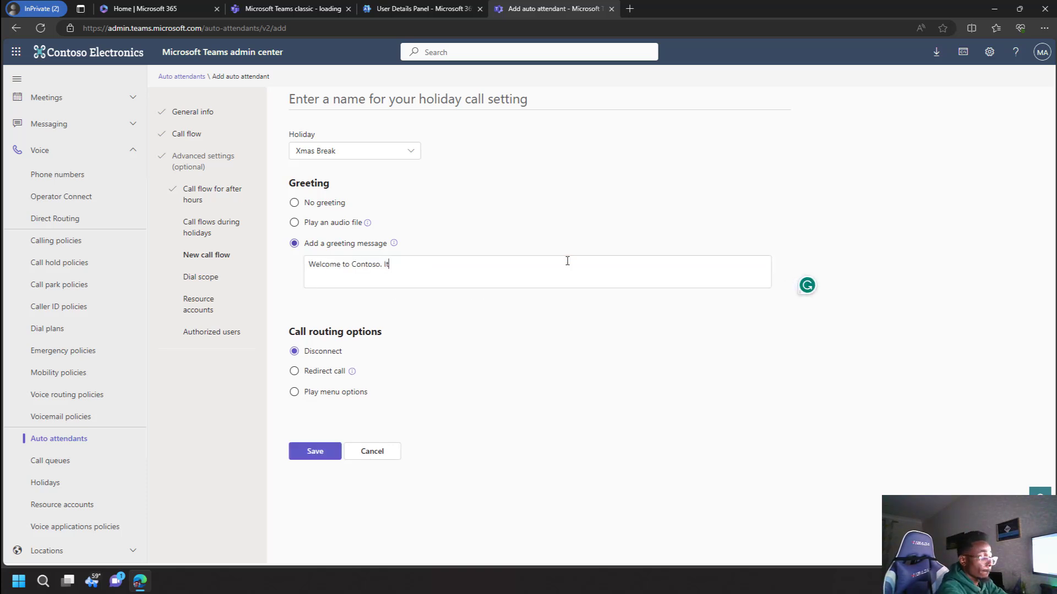
text('s X)
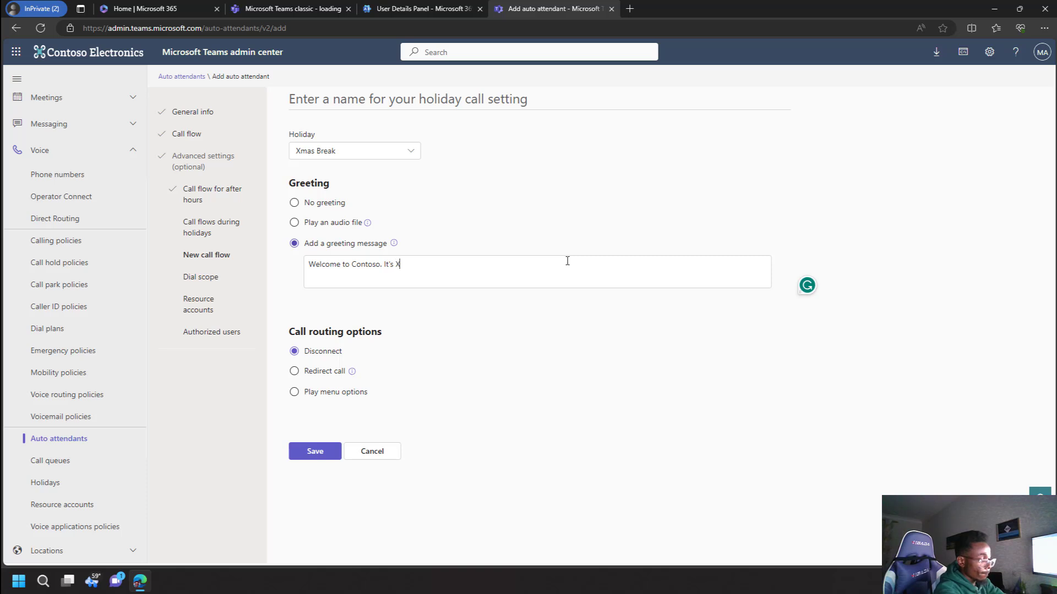
text(mas Holiday)
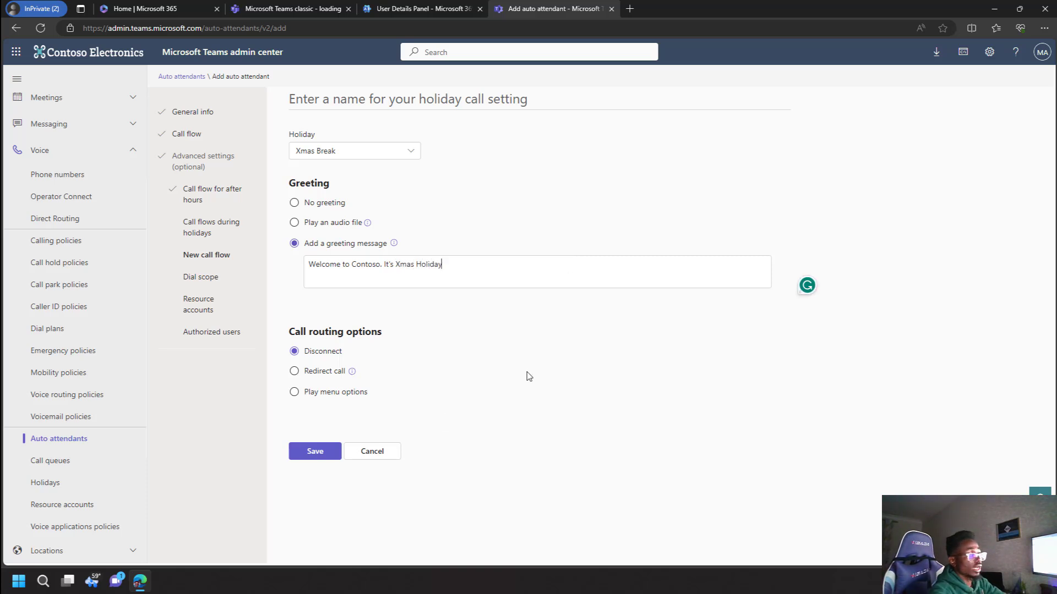
Step: Redirect calls during the Xmas Break holiday to the voicemail of the U.S. Sales group
click(317, 371)
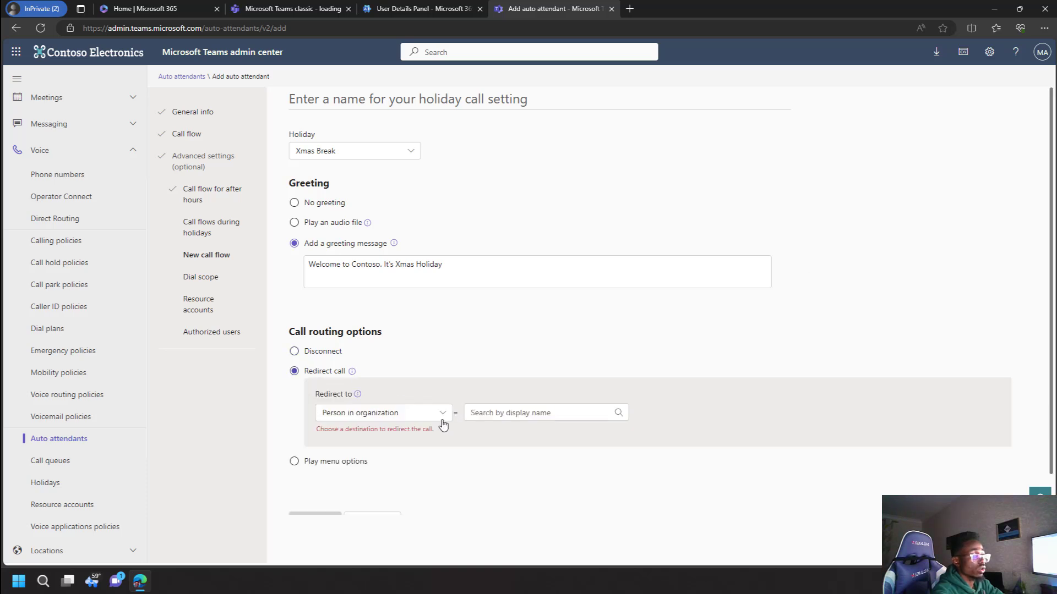
click(441, 413)
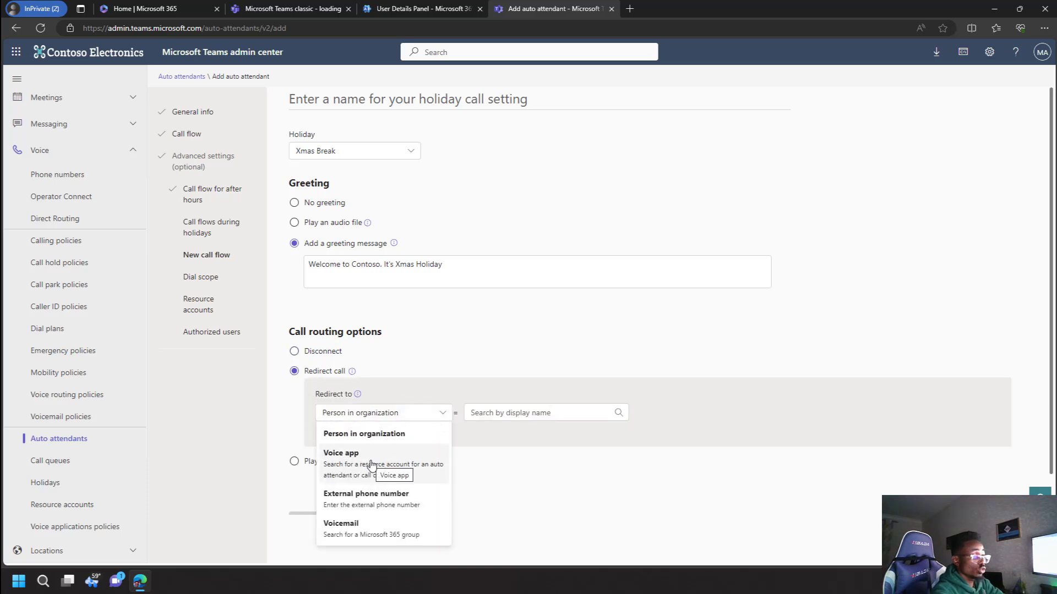
click(358, 529)
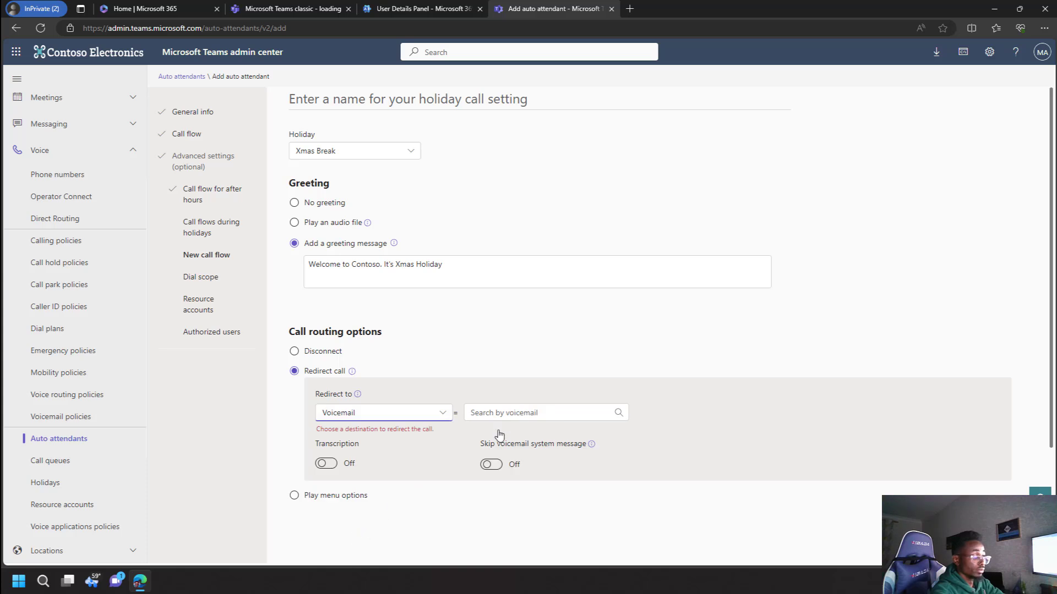
click(499, 420)
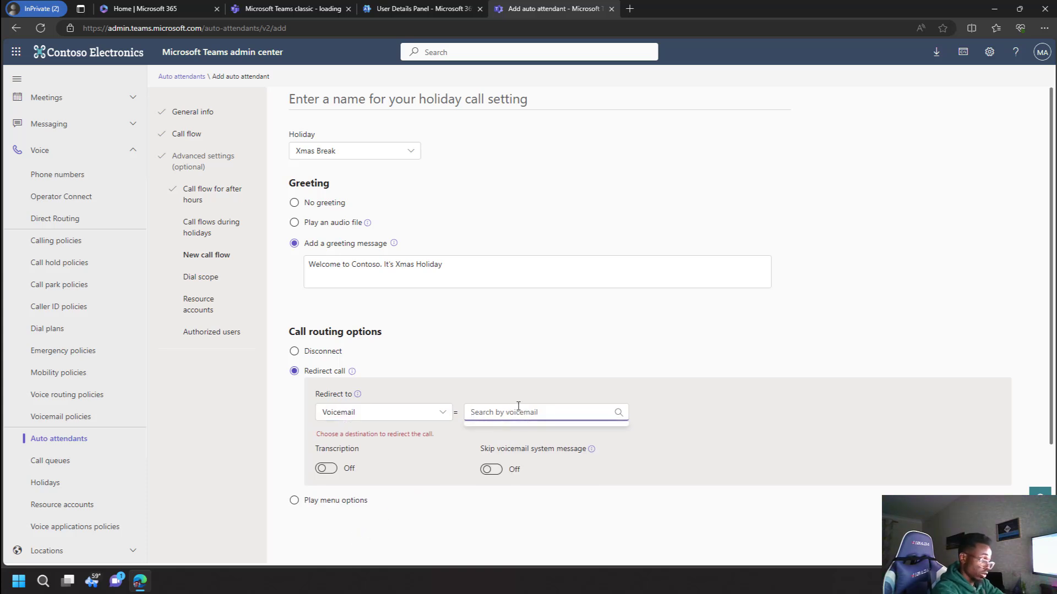
text(U)
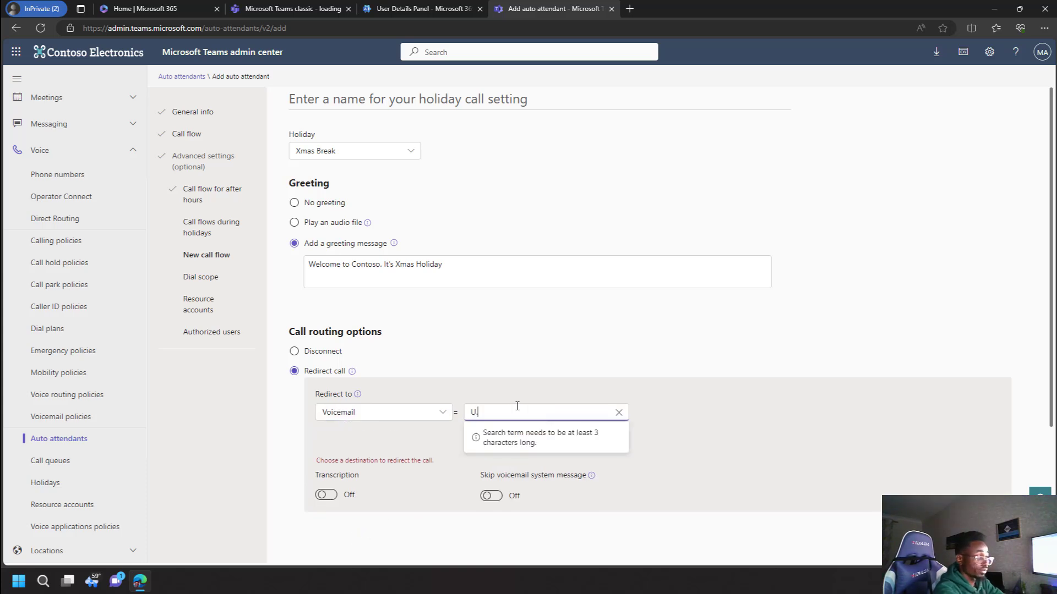
text(.S.)
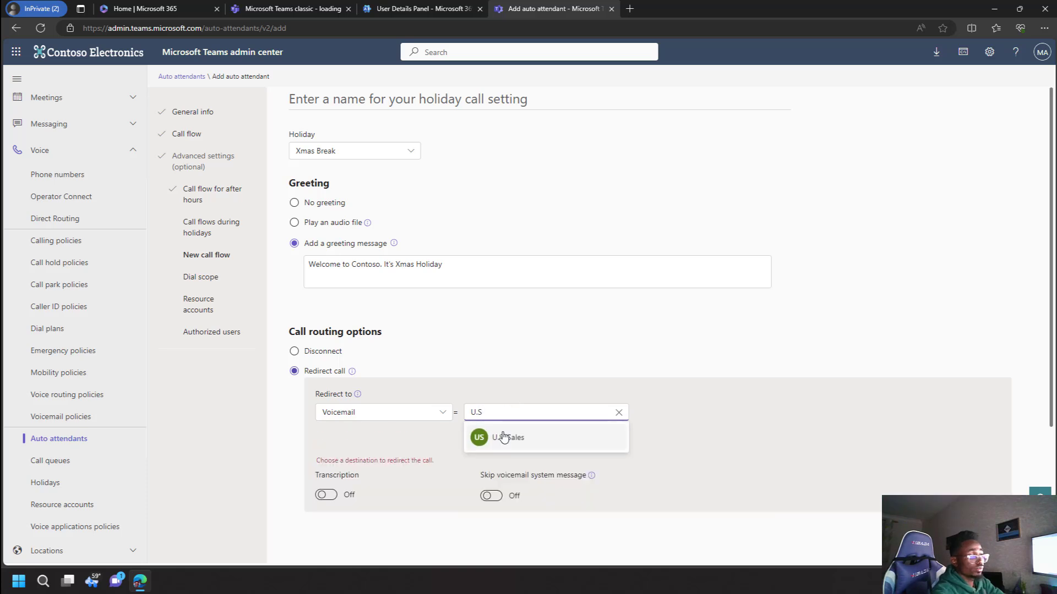
click(496, 437)
Step: Turn on transcription and skipping of the voicemail system message for the holiday voicemail
click(327, 452)
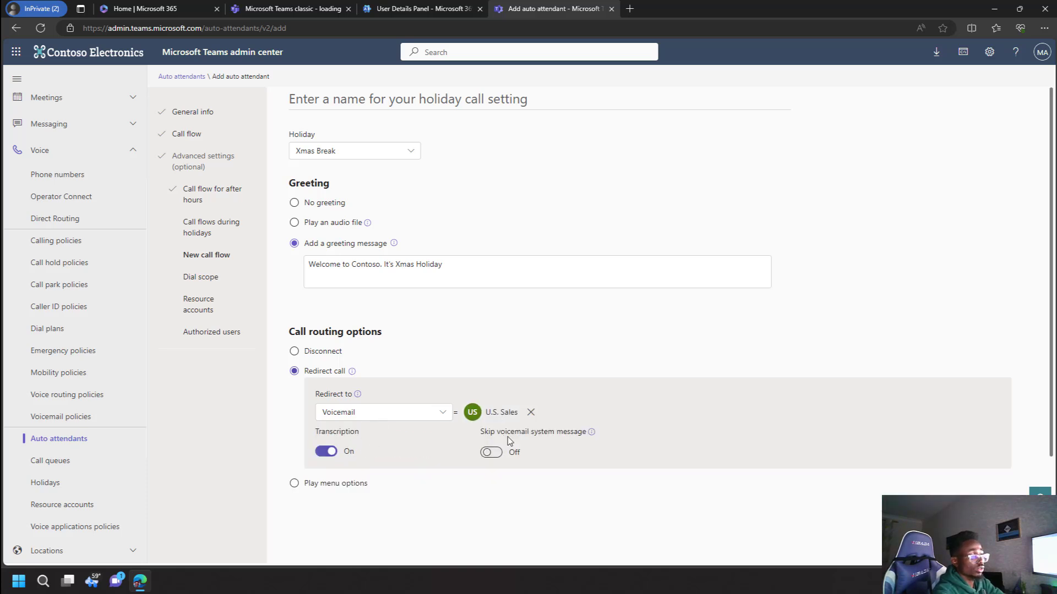
click(491, 452)
scroll(481, 502, down, 2)
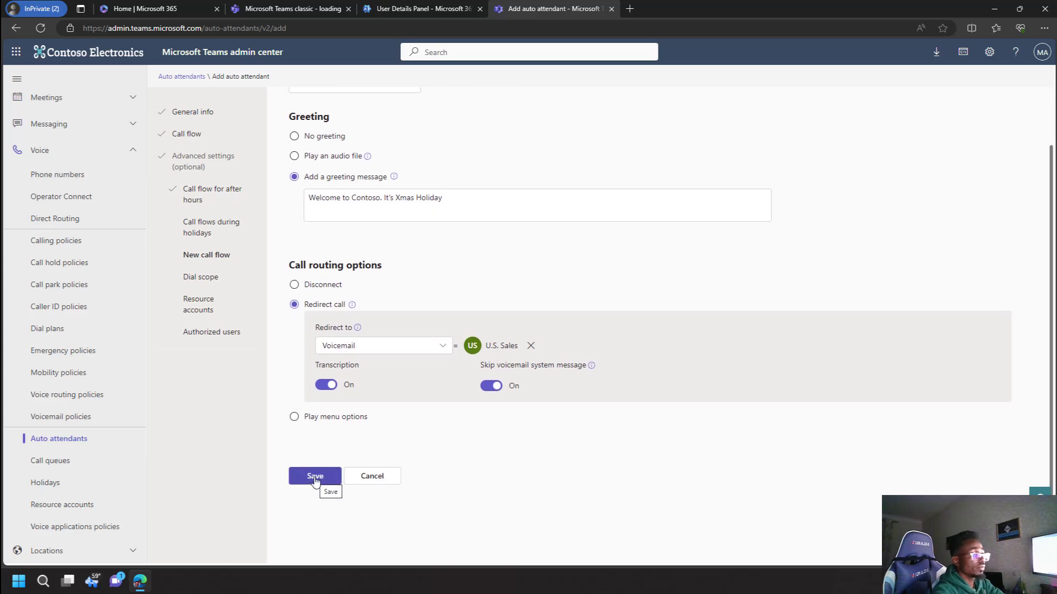
Step: Name the holiday call setting "Holiday Main Office" and save it
click(315, 479)
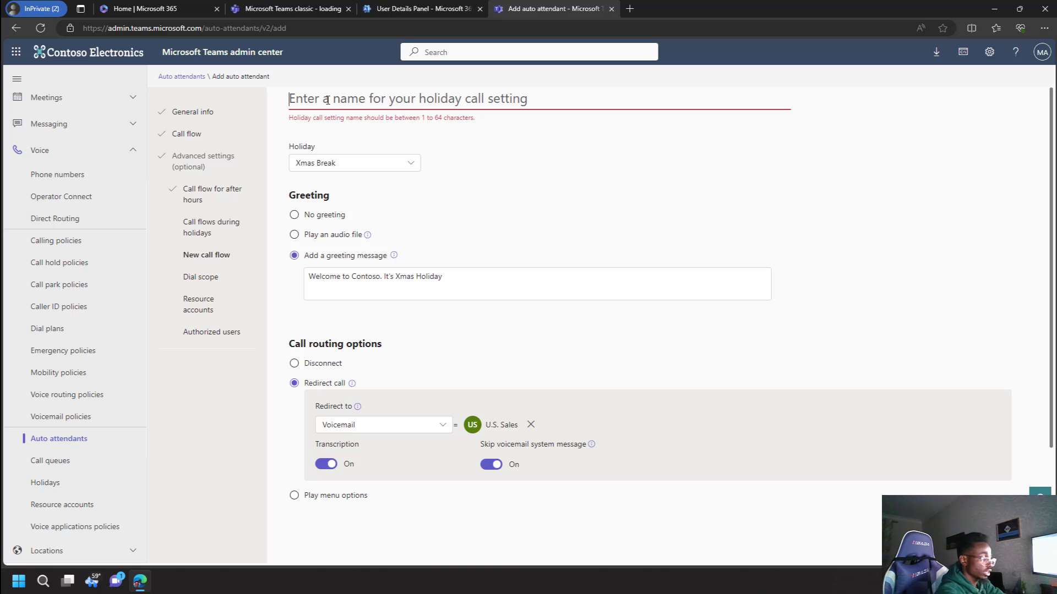
text(Holiday Main)
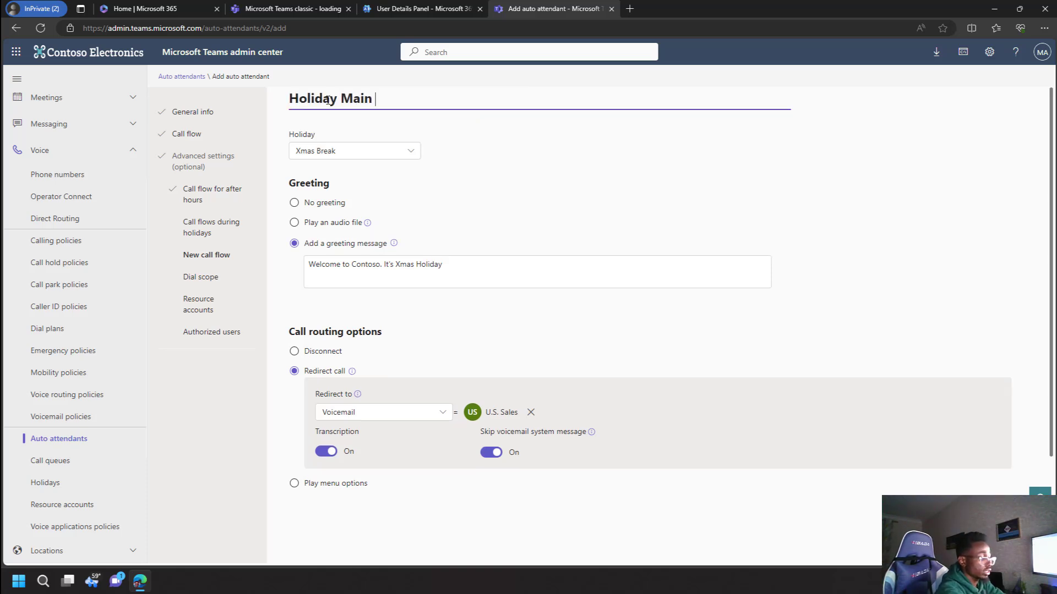
text( Office)
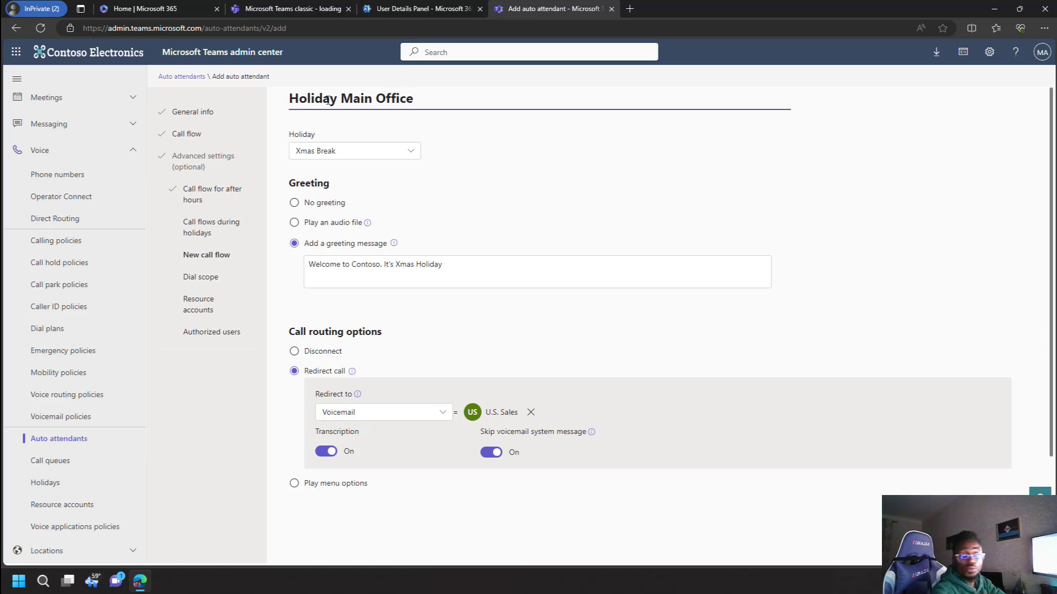
scroll(384, 422, down, 1)
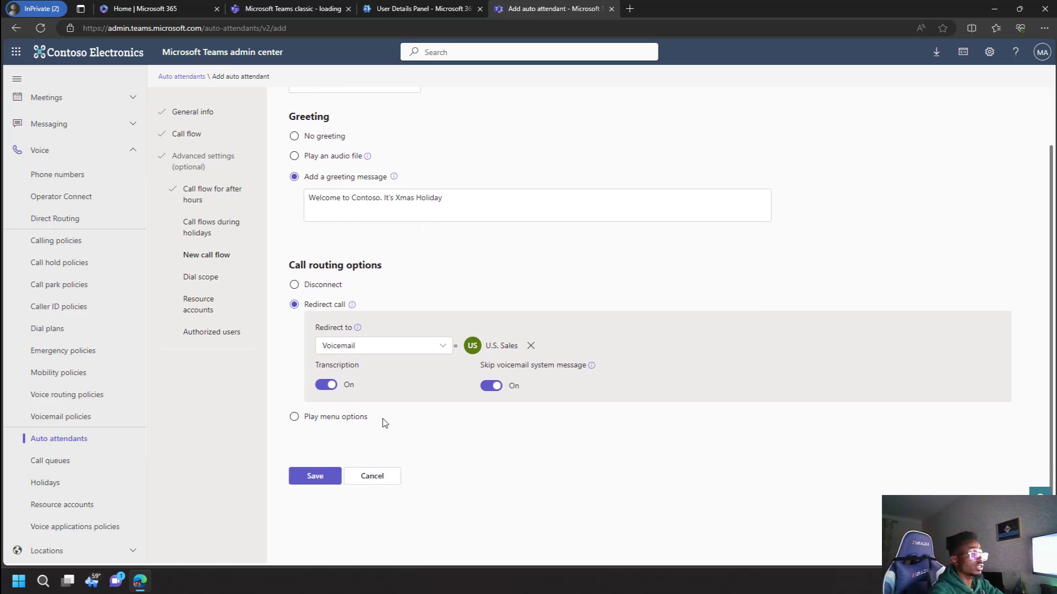
click(315, 475)
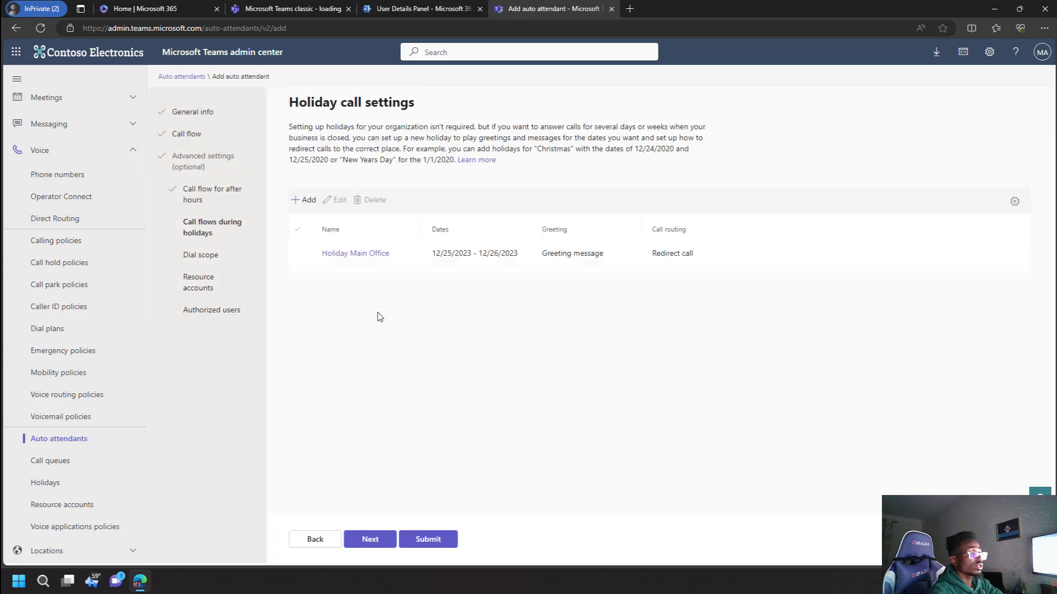
Step: Keep the default dial scope of all online users with no exclusions, and add the MainOfficeAA resource account to the auto attendant
click(377, 540)
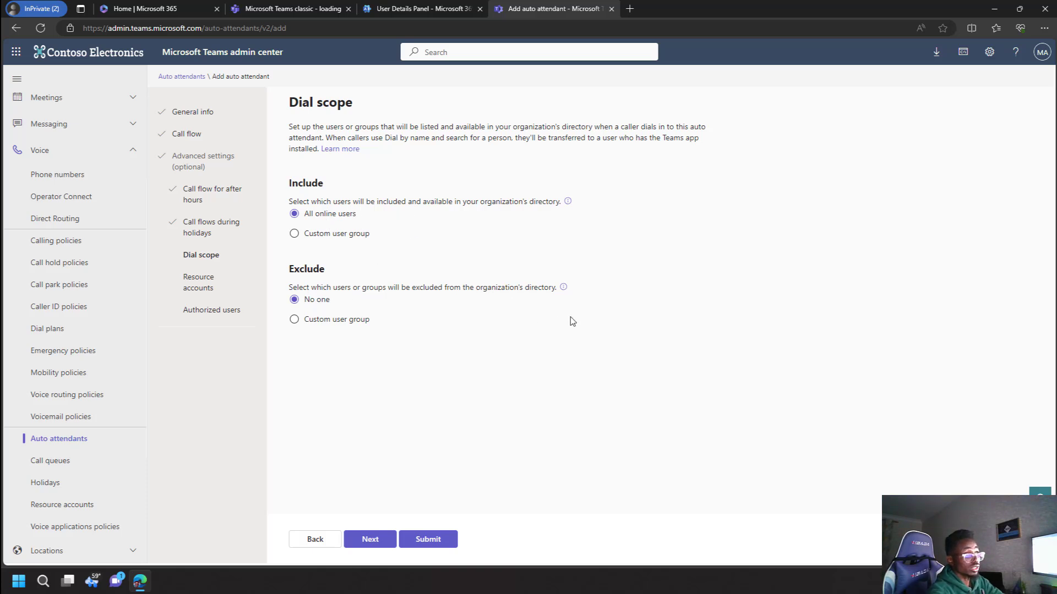
click(373, 542)
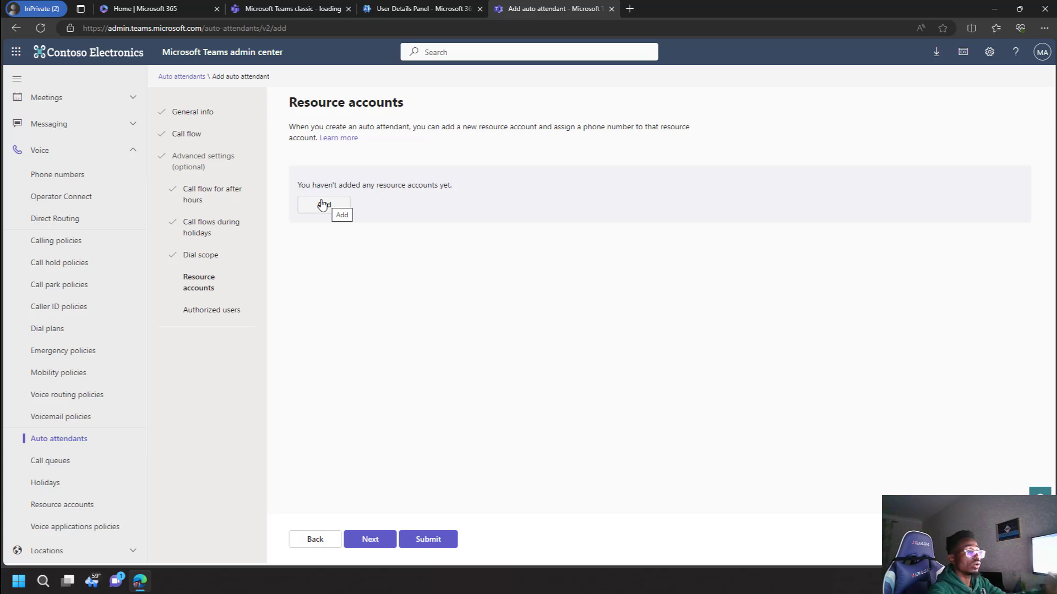
click(323, 205)
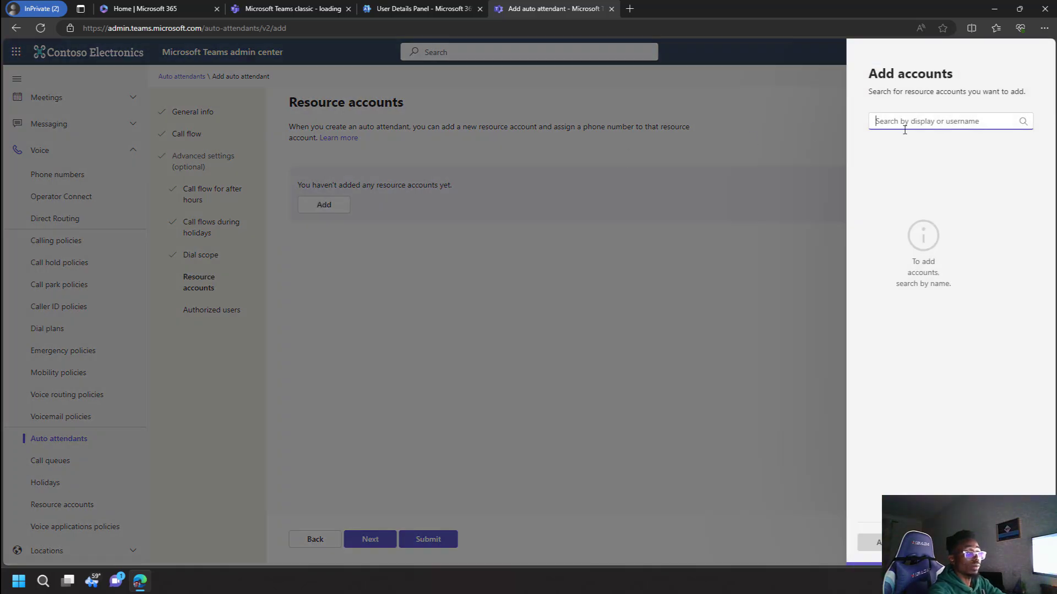
text(main)
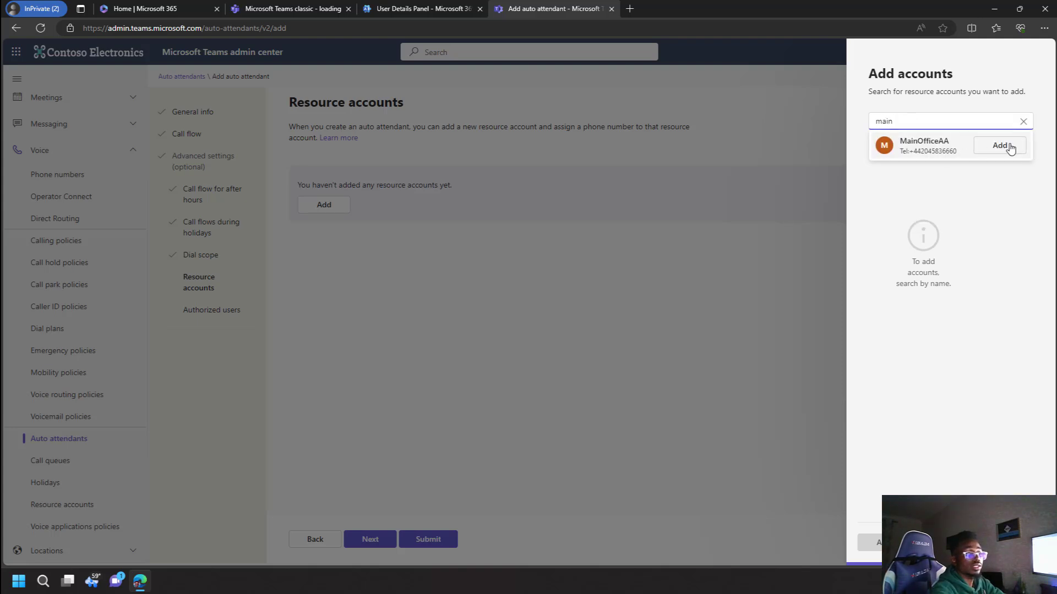
click(1002, 145)
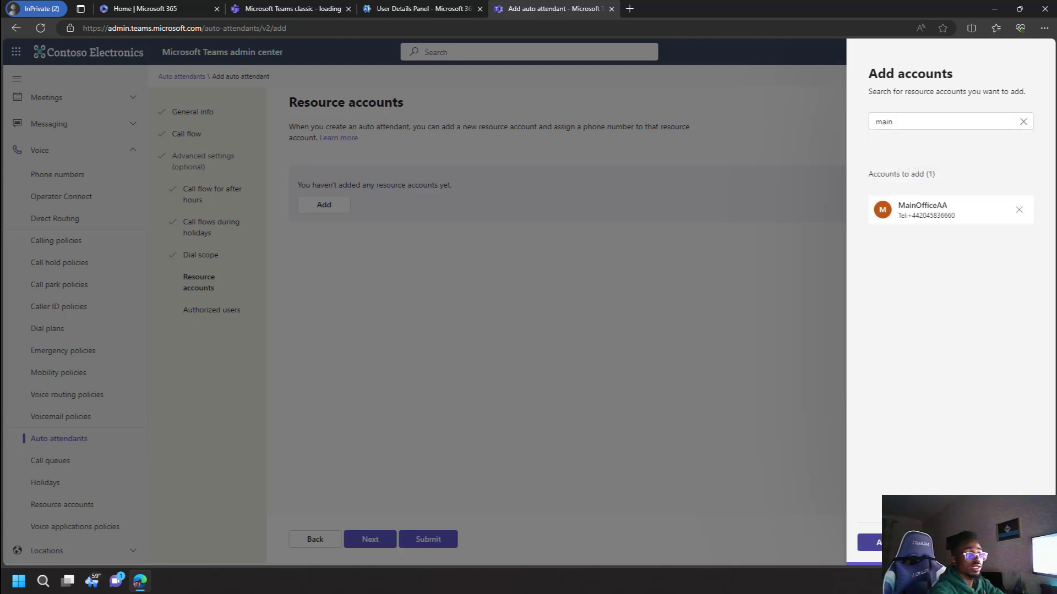
click(886, 542)
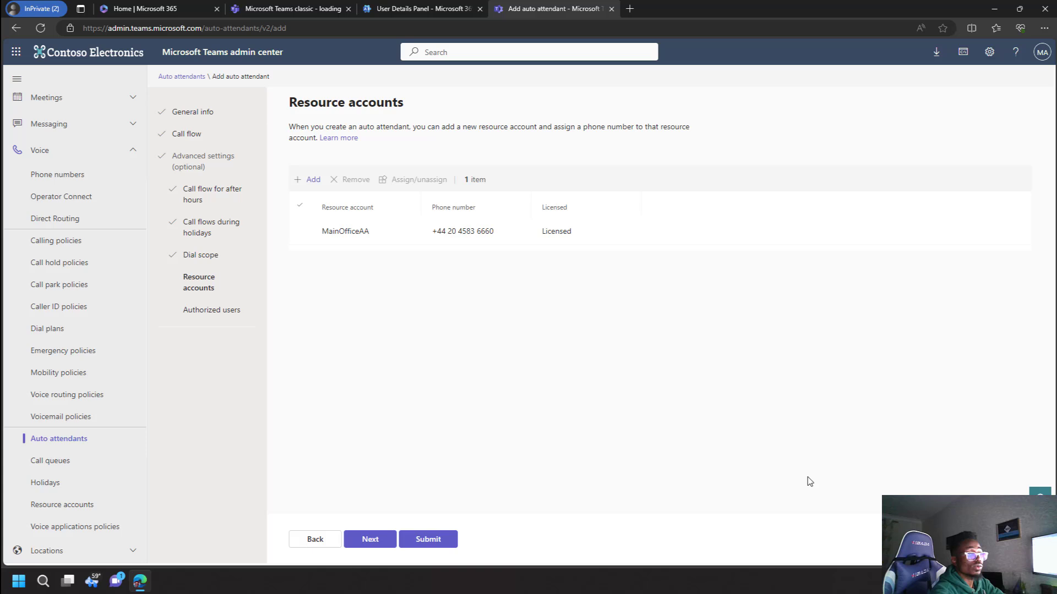
Step: Submit the auto attendant without any authorized users and open the list of resource accounts
click(384, 539)
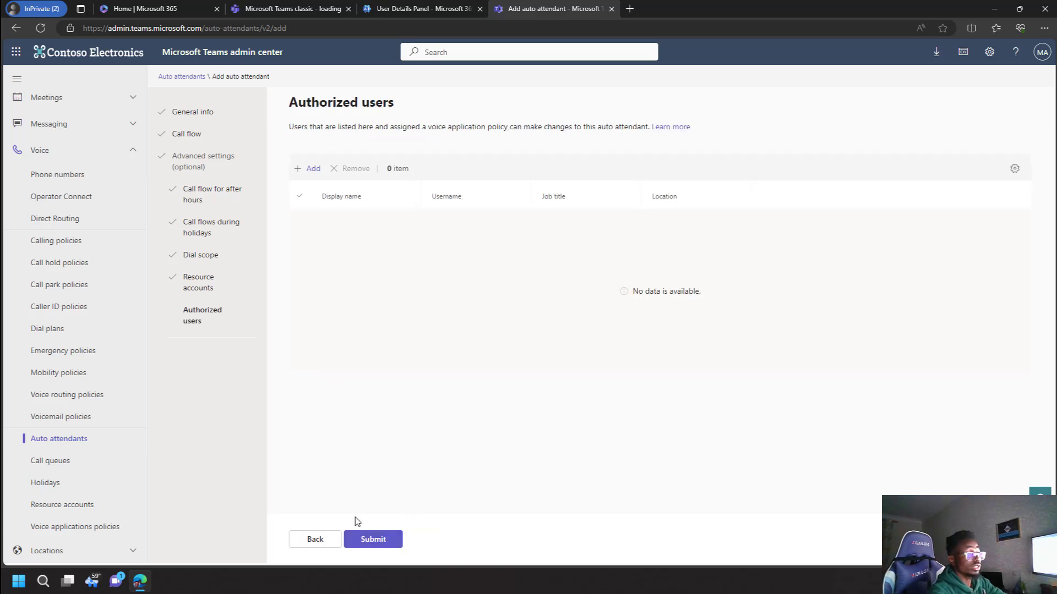
click(374, 542)
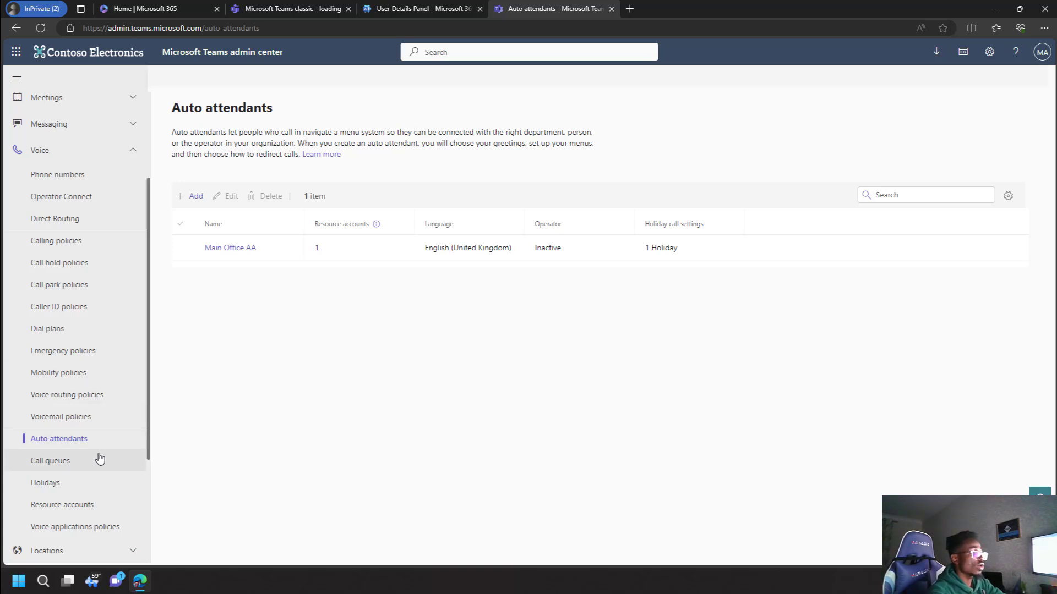
click(81, 508)
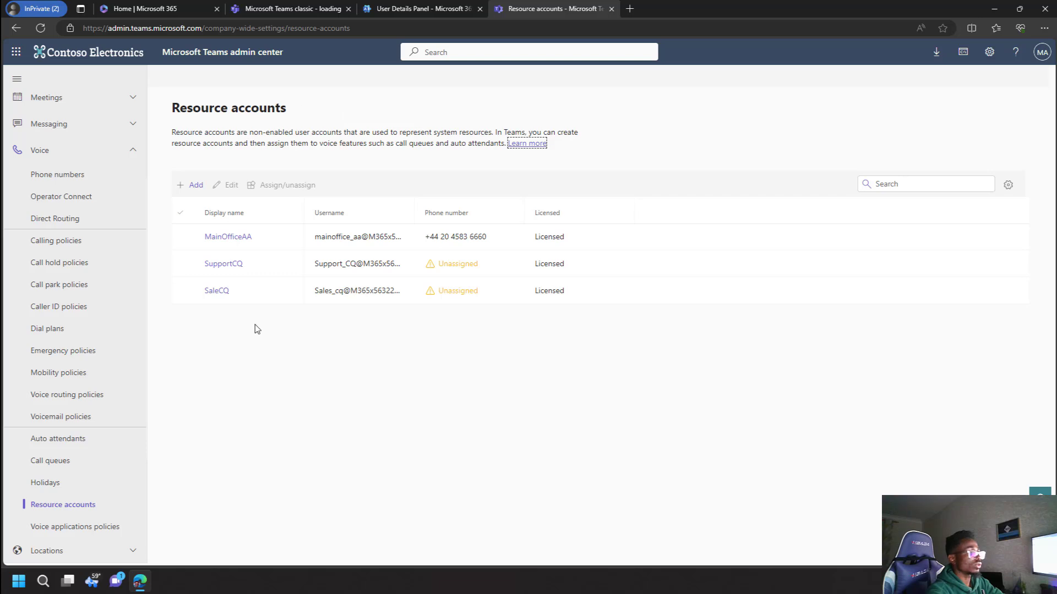
Step: Switch to the Microsoft 365 admin center and review the owners and members of the SOC Team group, closing its details when done
click(276, 8)
click(401, 7)
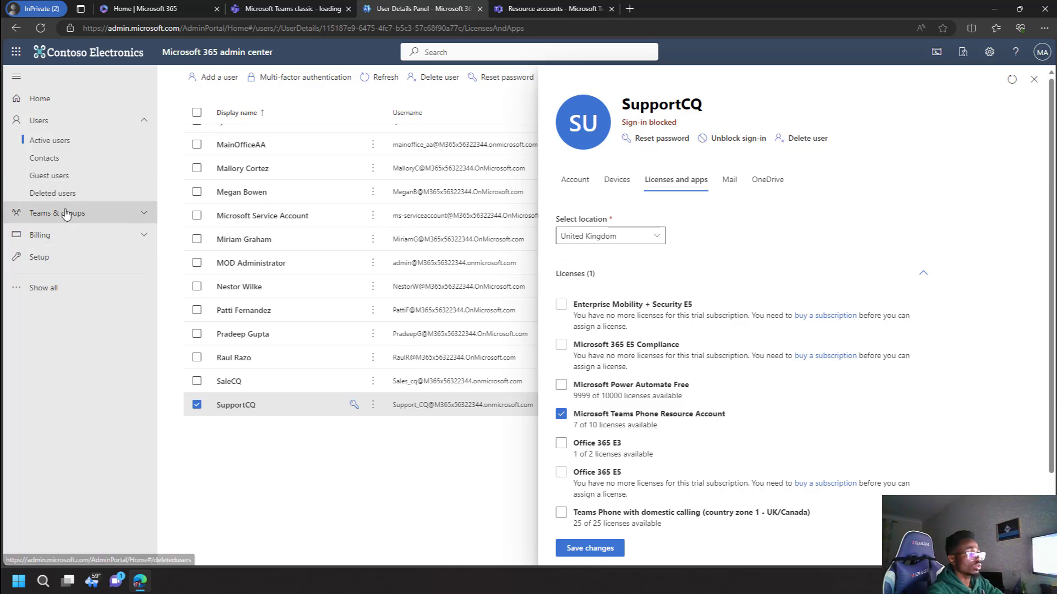
click(83, 213)
click(90, 237)
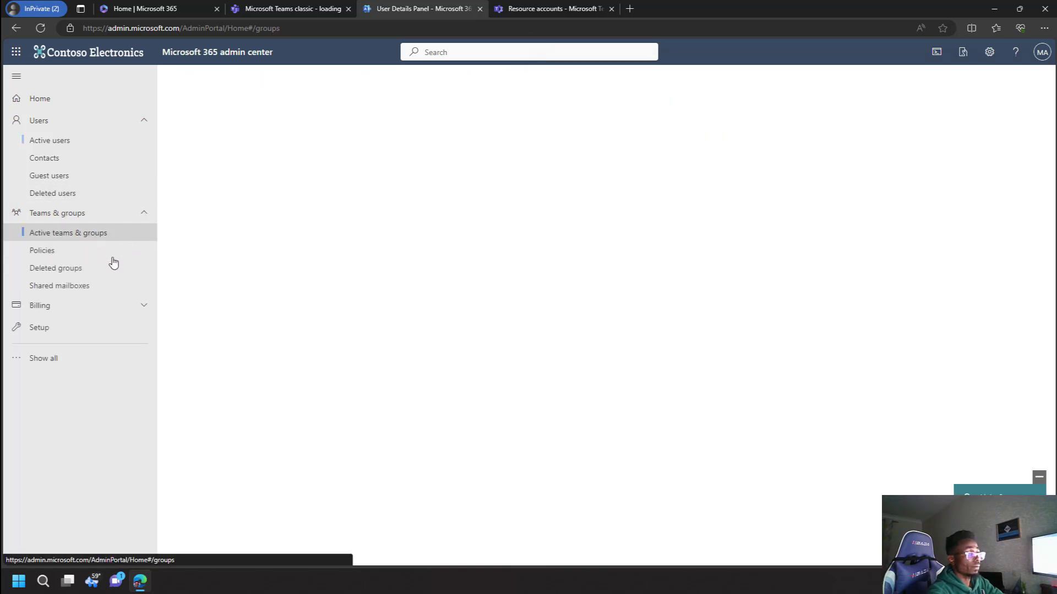
scroll(354, 420, down, 4)
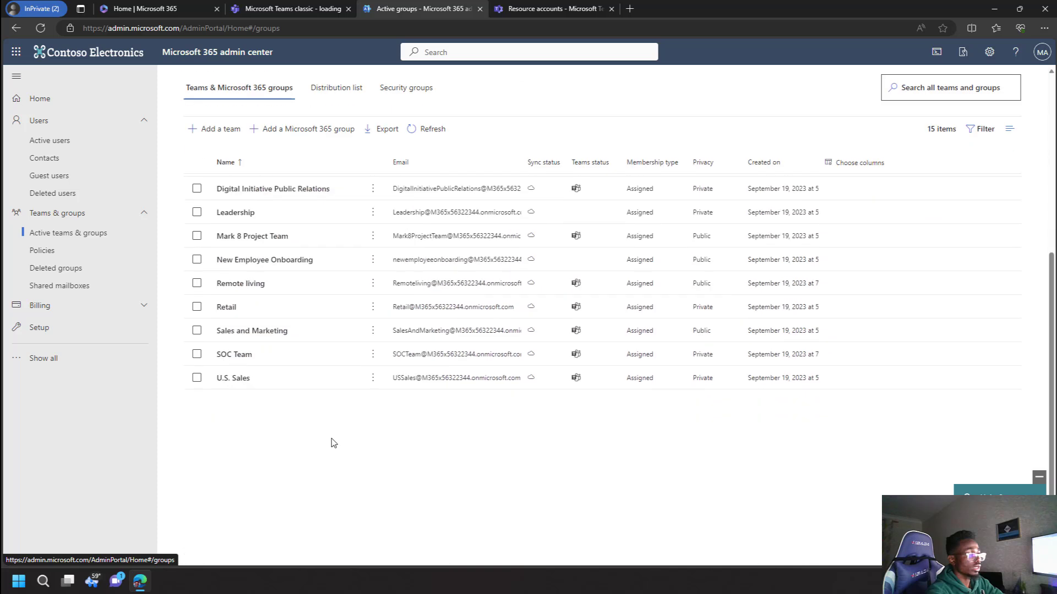
click(237, 355)
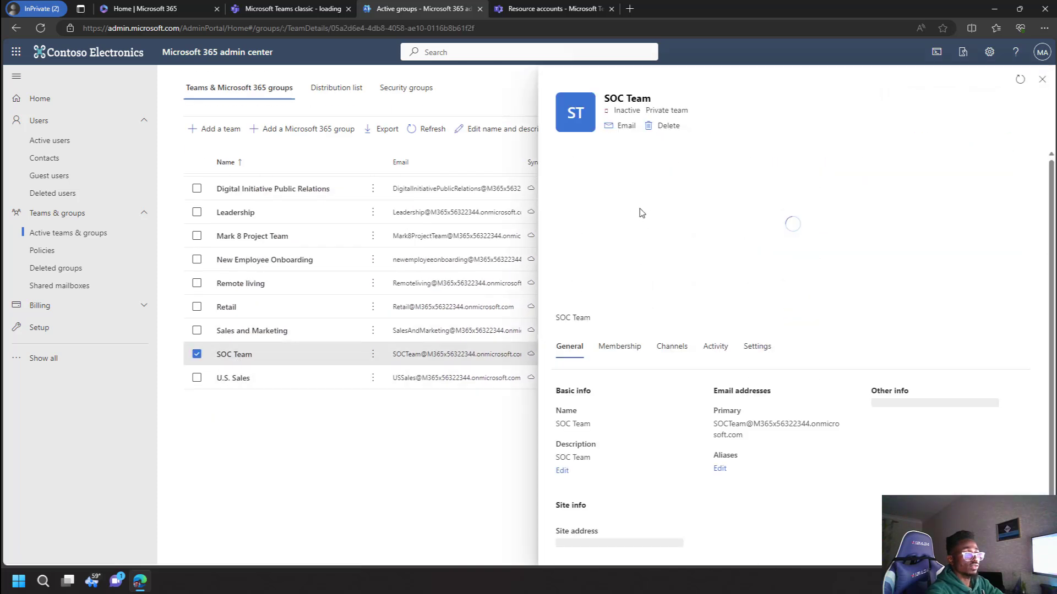
click(622, 196)
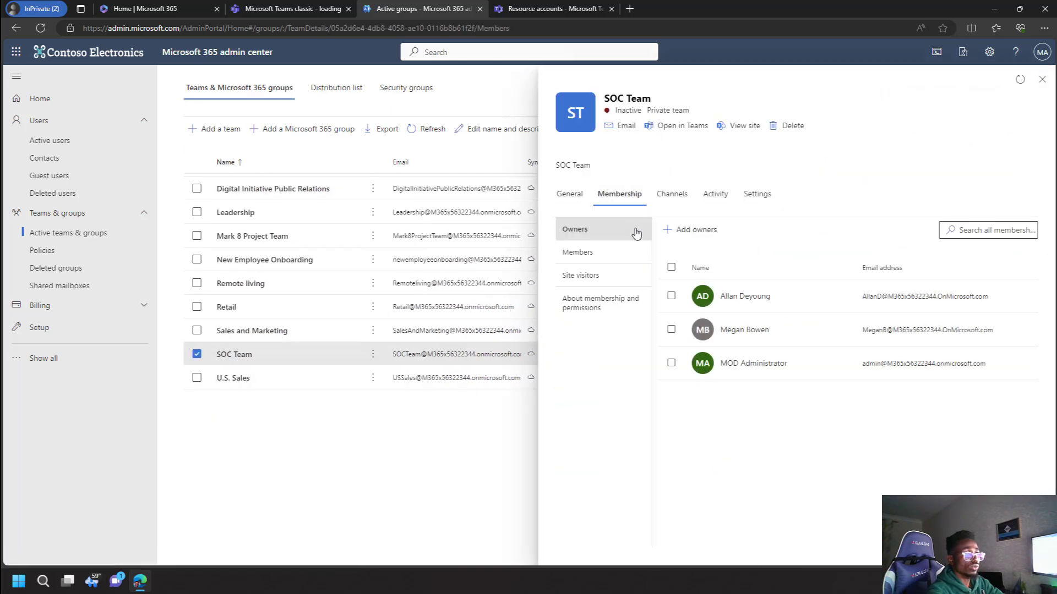
click(605, 256)
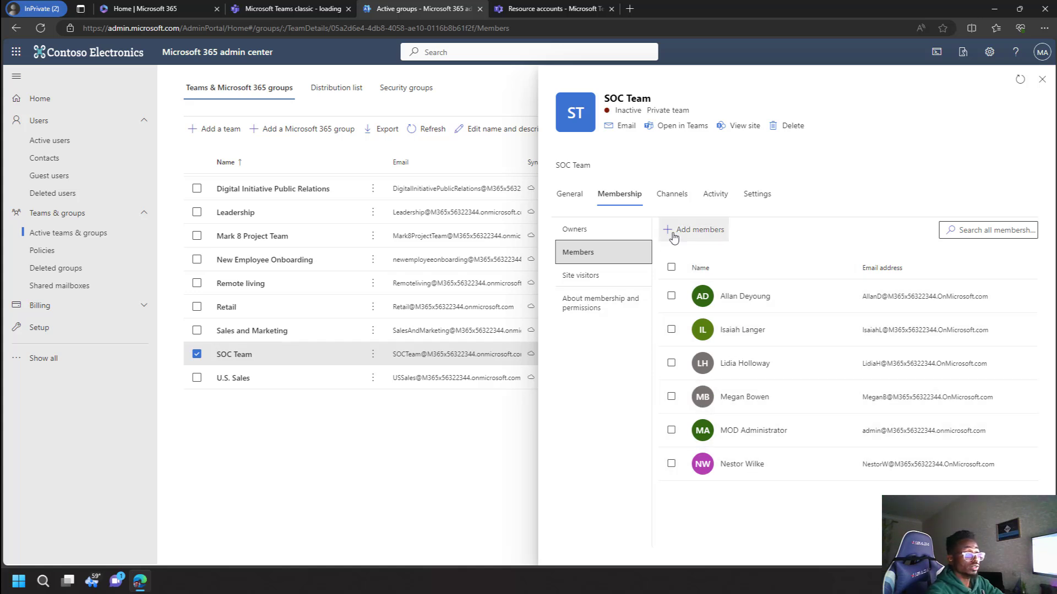
click(1043, 80)
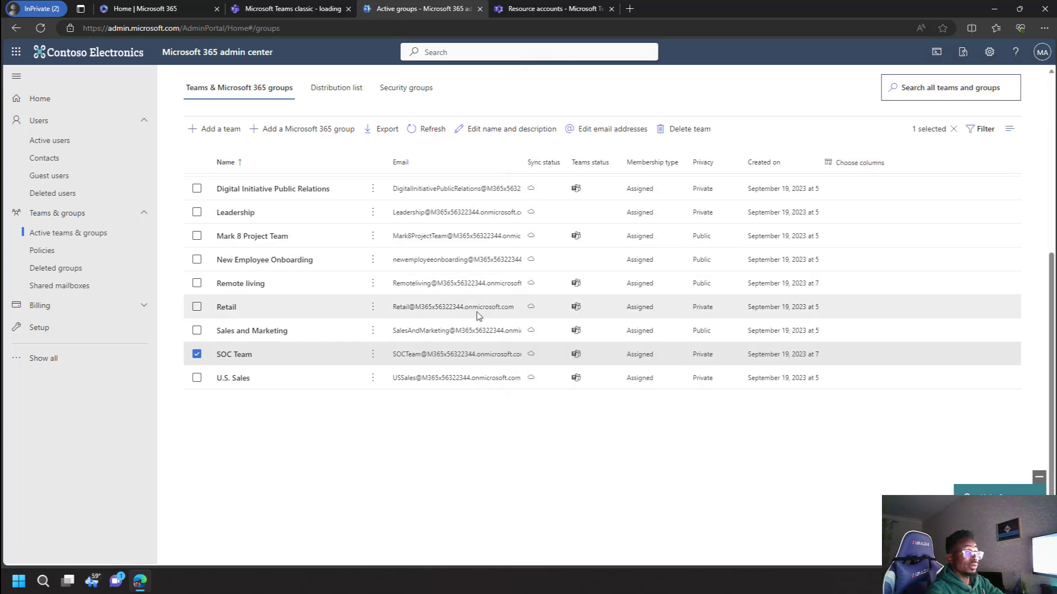